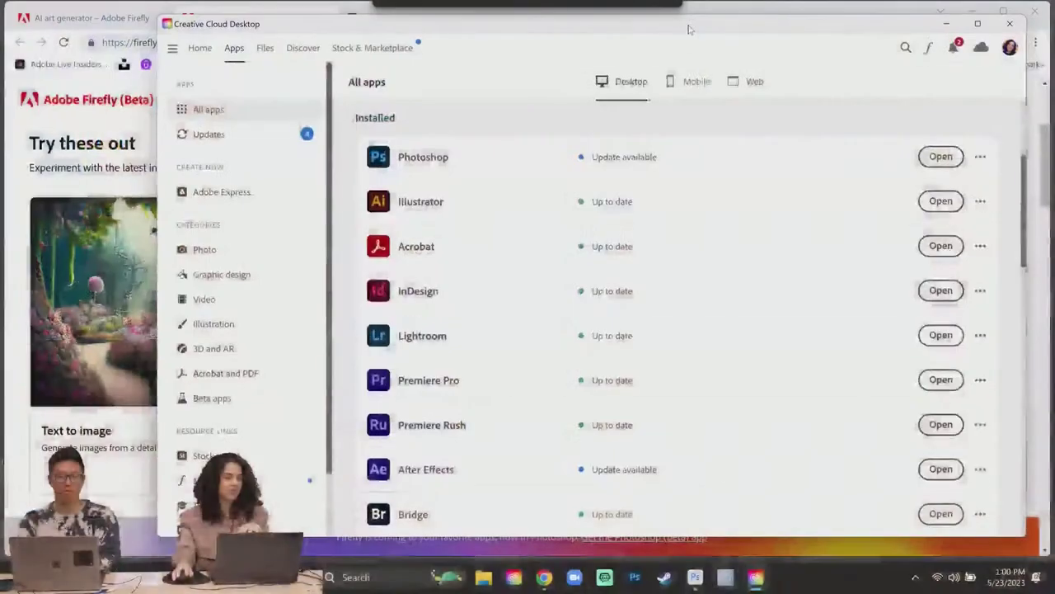
- Maximize the Creative Cloud Desktop window to show the full list of installed apps
{"action": "left_click_drag", "start_coordinate": [686, 33], "coordinate": [683, 1]}
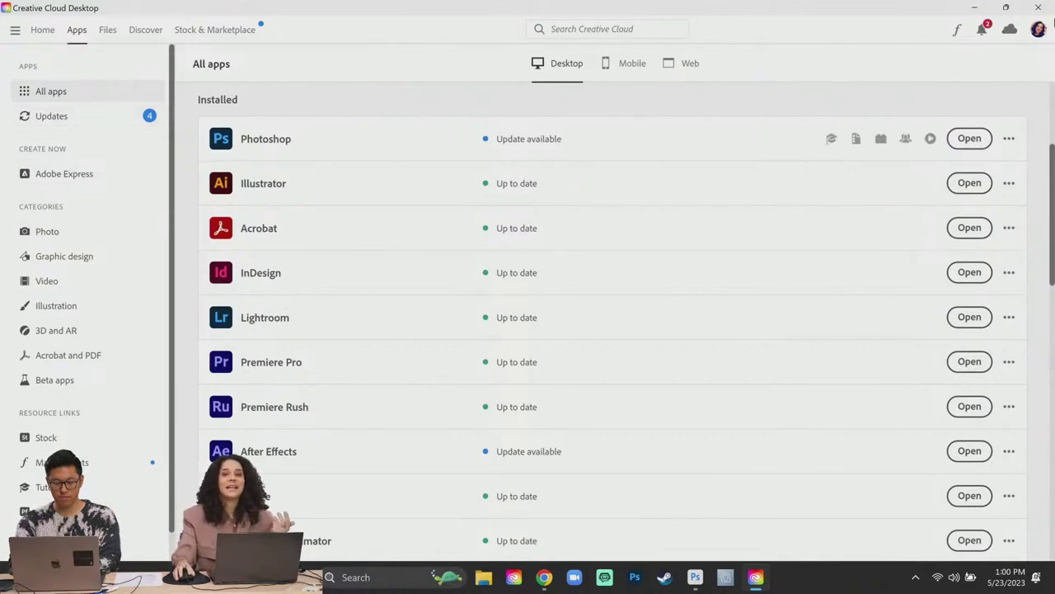
- Minimize Creative Cloud and scroll the Firefly home page to the Try these out cards
{"action": "left_click", "coordinate": [973, 13]}
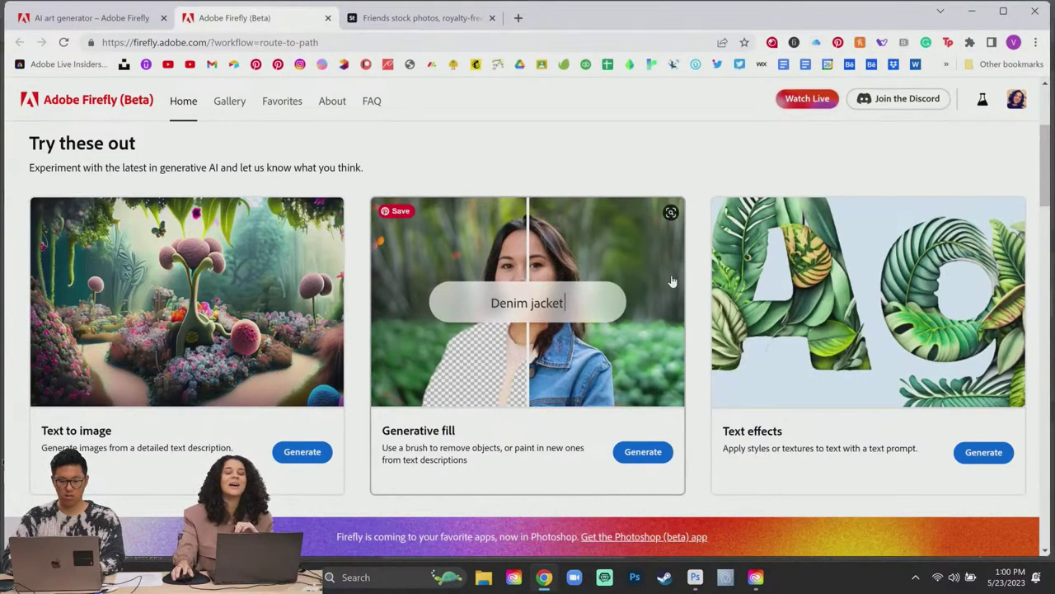
{"action": "scroll", "coordinate": [672, 282], "scroll_direction": "down", "scroll_amount": 5}
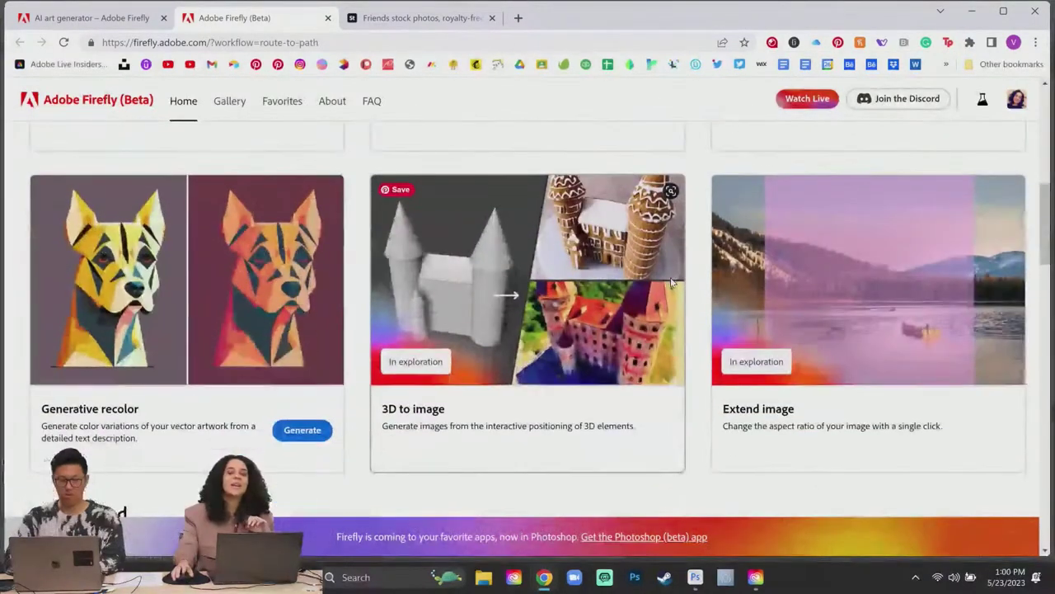
{"action": "scroll", "coordinate": [660, 282], "scroll_direction": "up", "scroll_amount": 8}
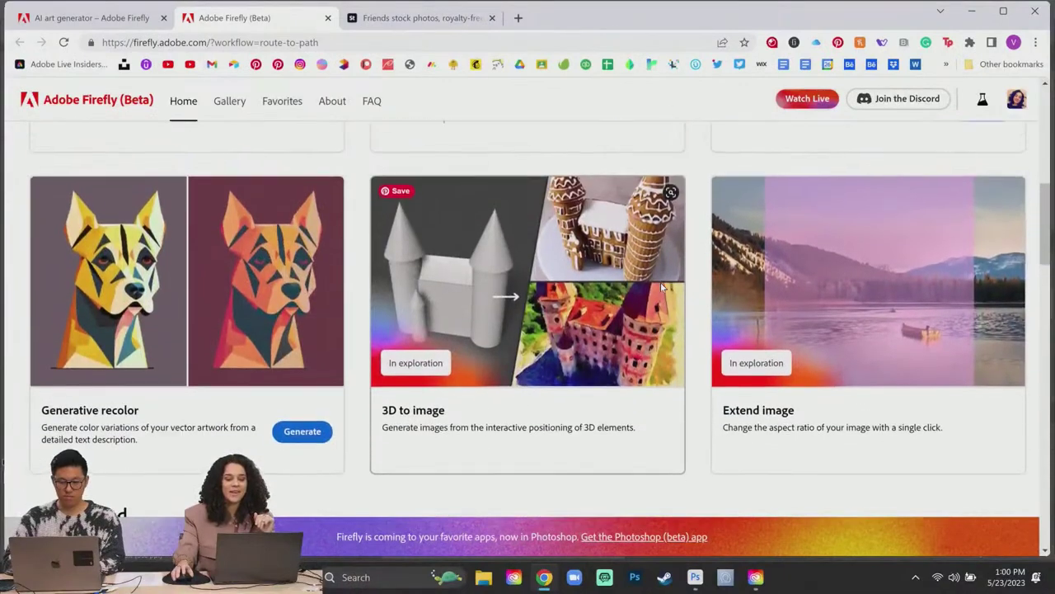
{"action": "scroll", "coordinate": [661, 287], "scroll_direction": "up", "scroll_amount": 1}
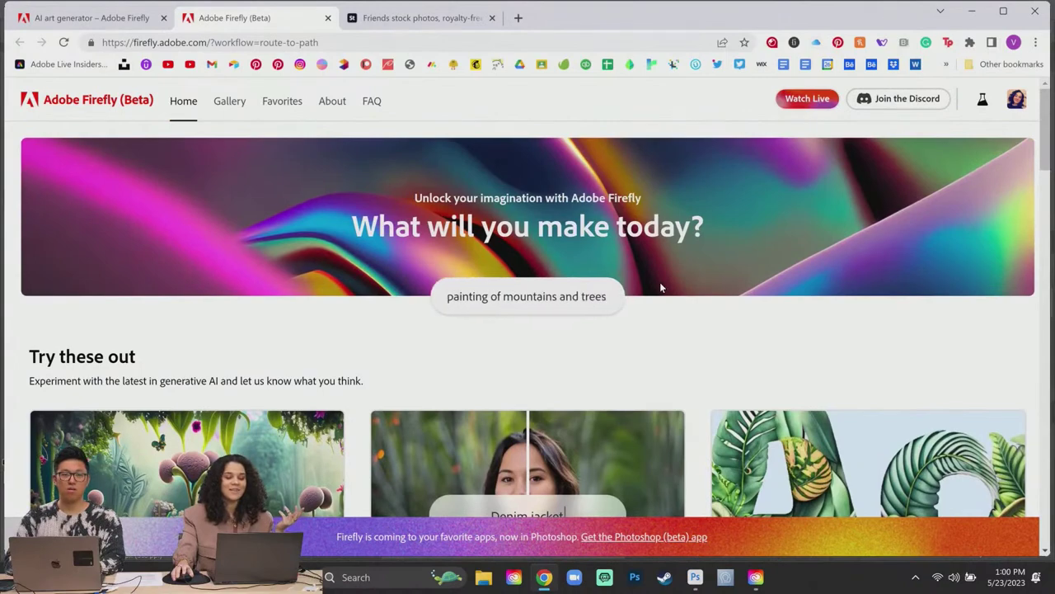
{"action": "scroll", "coordinate": [660, 287], "scroll_direction": "down", "scroll_amount": 1}
{"action": "scroll", "coordinate": [660, 287], "scroll_direction": "down", "scroll_amount": 2}
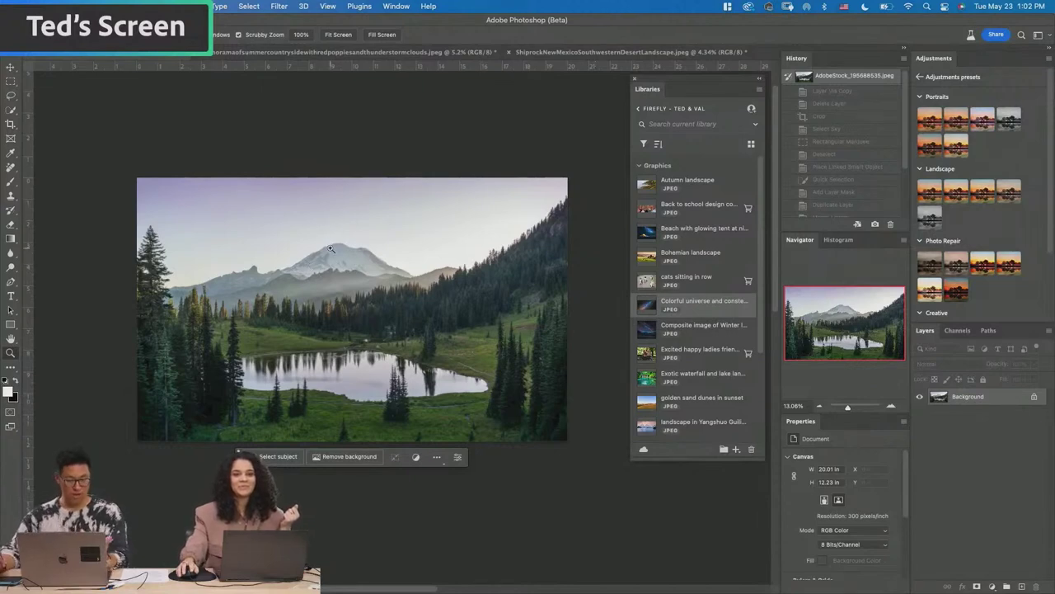
{"action": "left_click_drag", "start_coordinate": [383, 315], "coordinate": [369, 341]}
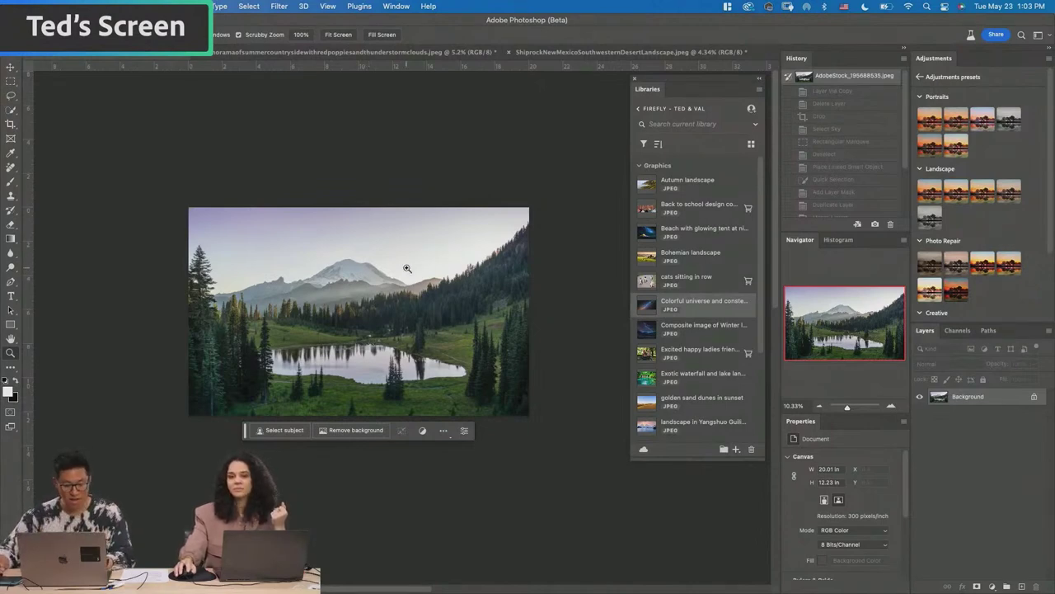
- Extend the canvas upward with the Crop tool, leaving empty transparent space on top
{"action": "left_click_drag", "start_coordinate": [402, 277], "coordinate": [383, 198]}
{"action": "key", "text": "c"}
{"action": "key", "text": "Return"}
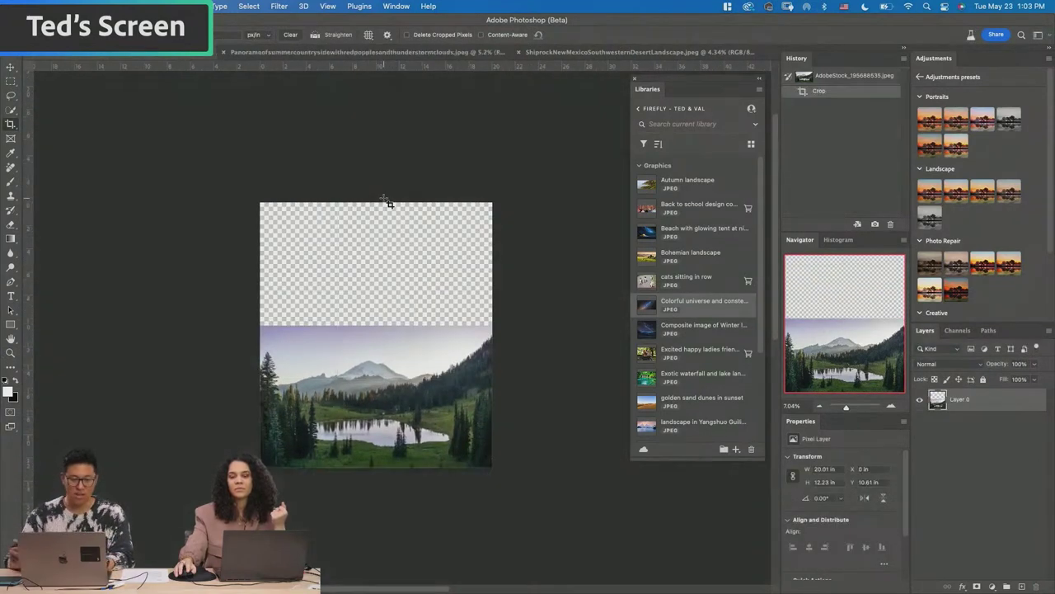
- Select the sky plus the empty transparent top area and start Generative Fill
{"action": "key", "text": "m"}
{"action": "mouse_move", "coordinate": [269, 175]}
{"action": "left_mouse_down"}
{"action": "mouse_move", "coordinate": [256, 180]}
{"action": "mouse_move", "coordinate": [270, 175]}
{"action": "left_mouse_up"}
{"action": "key", "text": "Delete"}
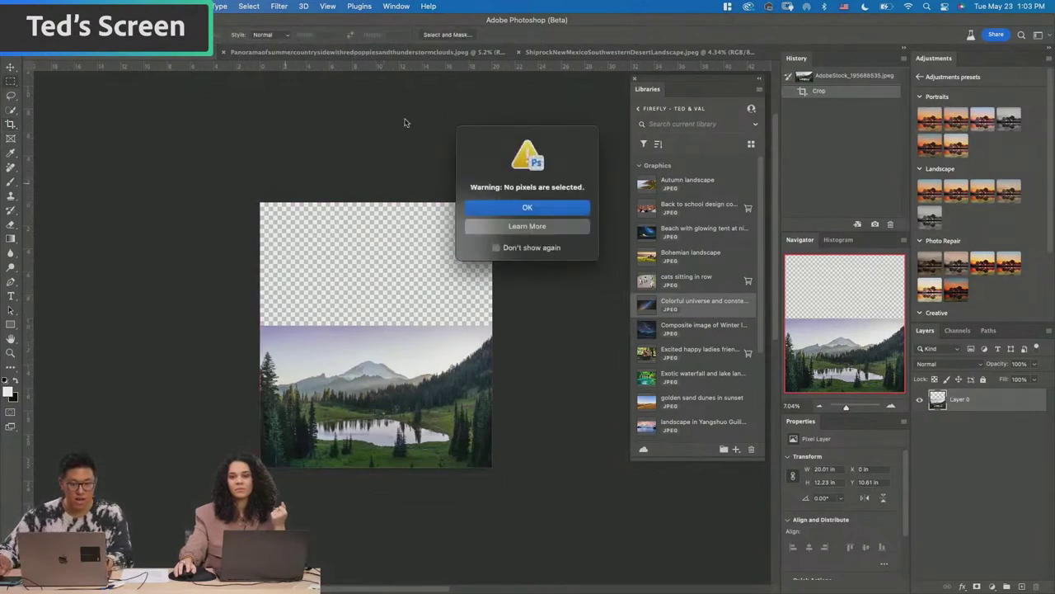
{"action": "left_click", "coordinate": [562, 210]}
{"action": "left_click", "coordinate": [248, 7]}
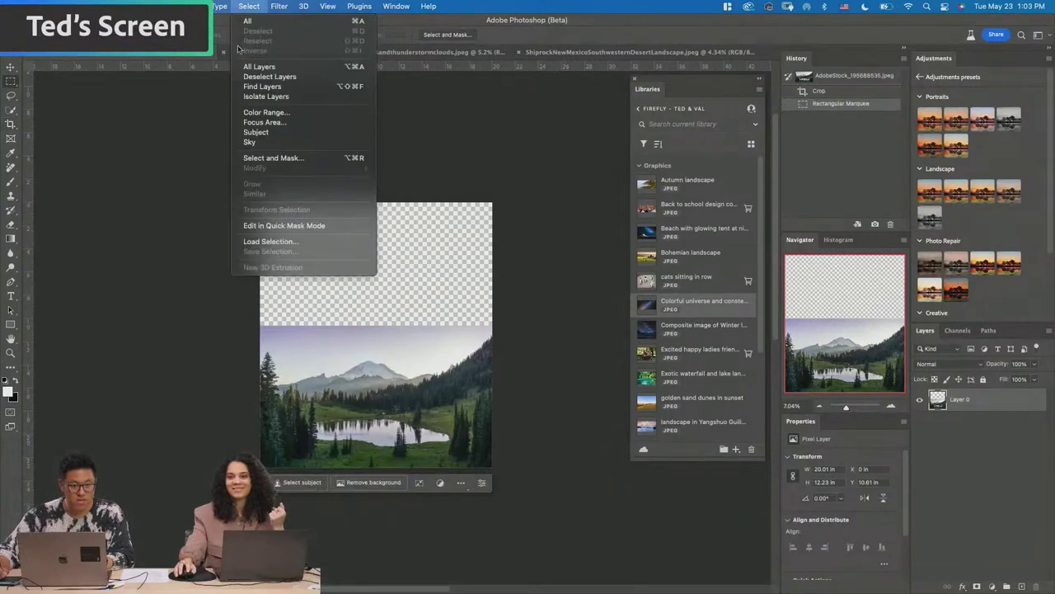
{"action": "left_click", "coordinate": [293, 146]}
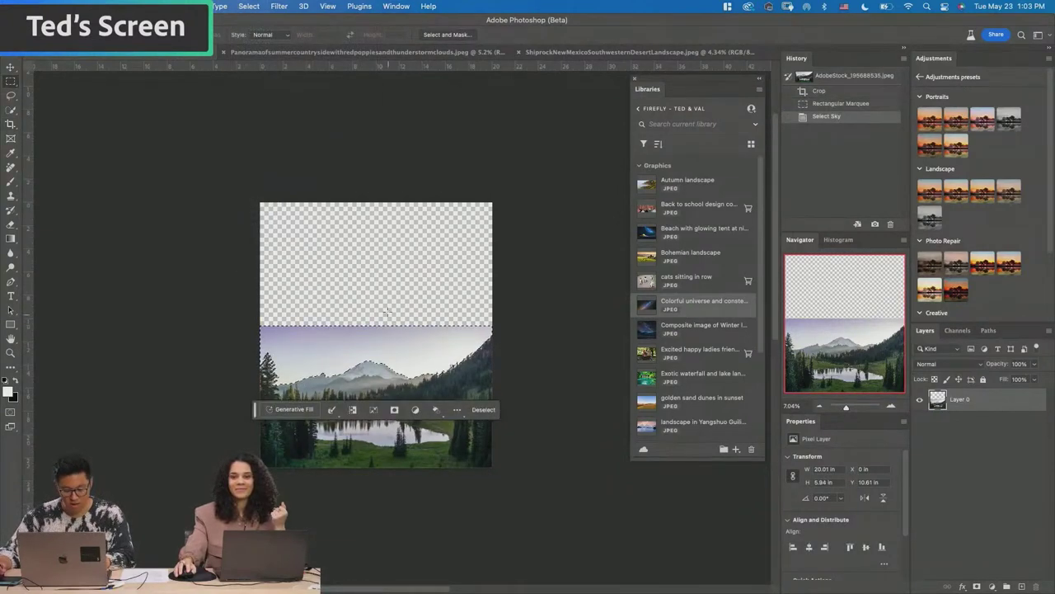
{"action": "left_click_drag", "start_coordinate": [237, 183], "coordinate": [511, 328]}
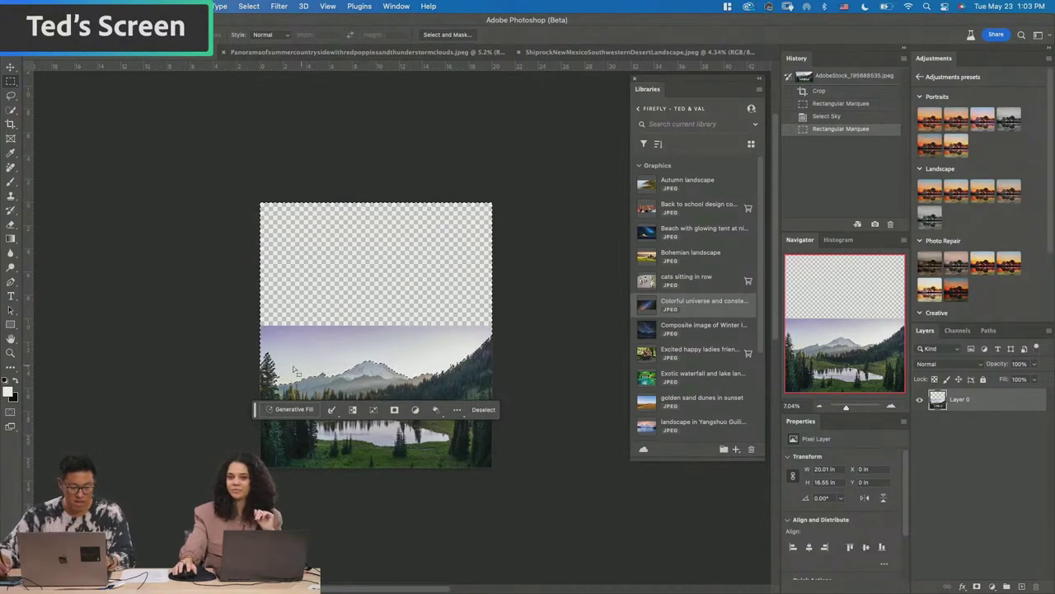
{"action": "left_click", "coordinate": [289, 409]}
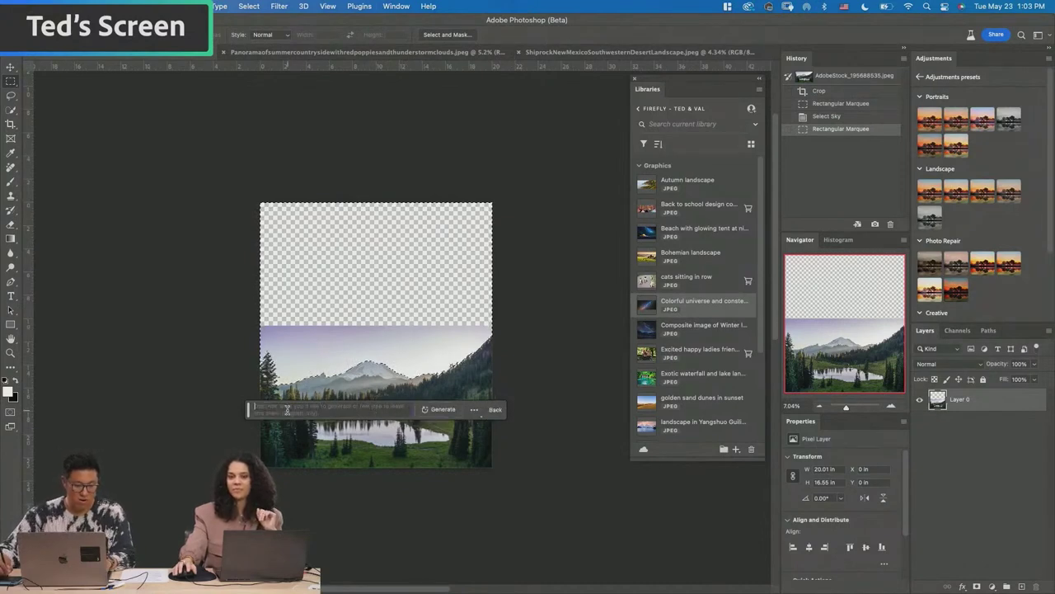
{"action": "left_click", "coordinate": [440, 409]}
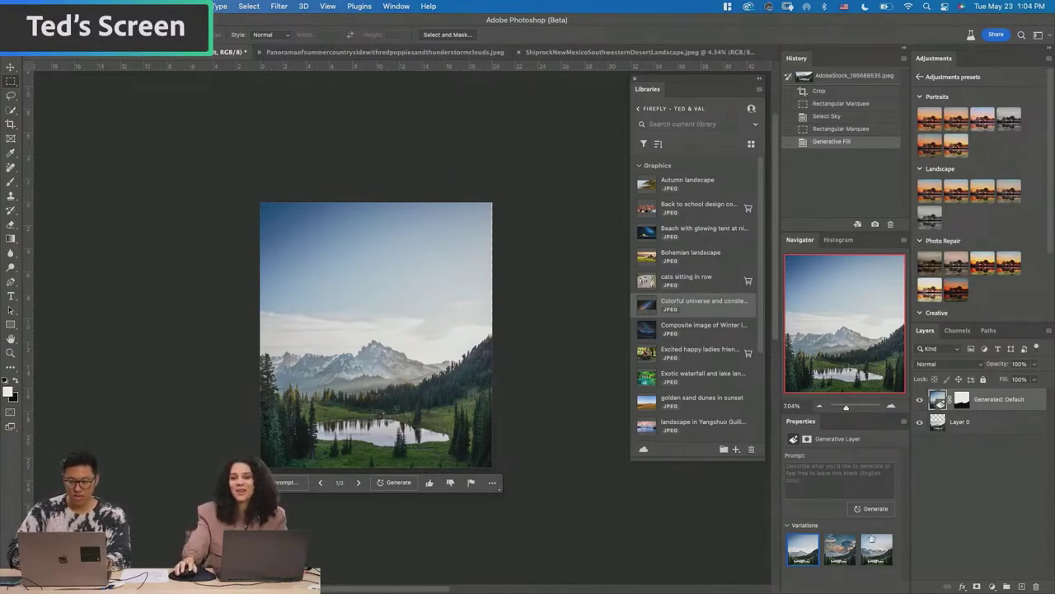
{"action": "left_click", "coordinate": [835, 557]}
{"action": "left_click", "coordinate": [877, 551]}
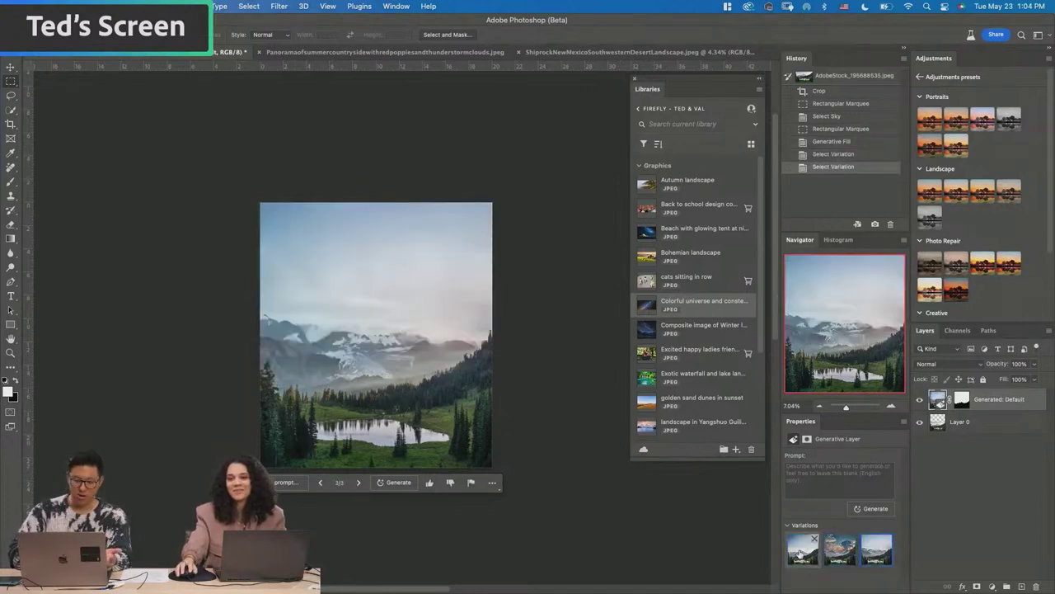
{"action": "left_click", "coordinate": [798, 552]}
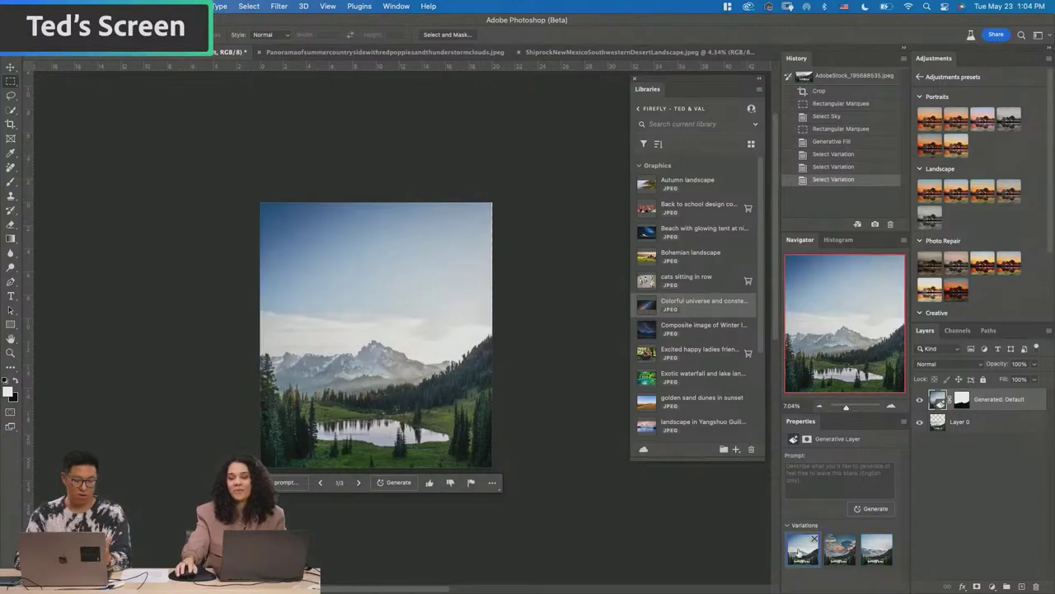
{"action": "left_click", "coordinate": [839, 129]}
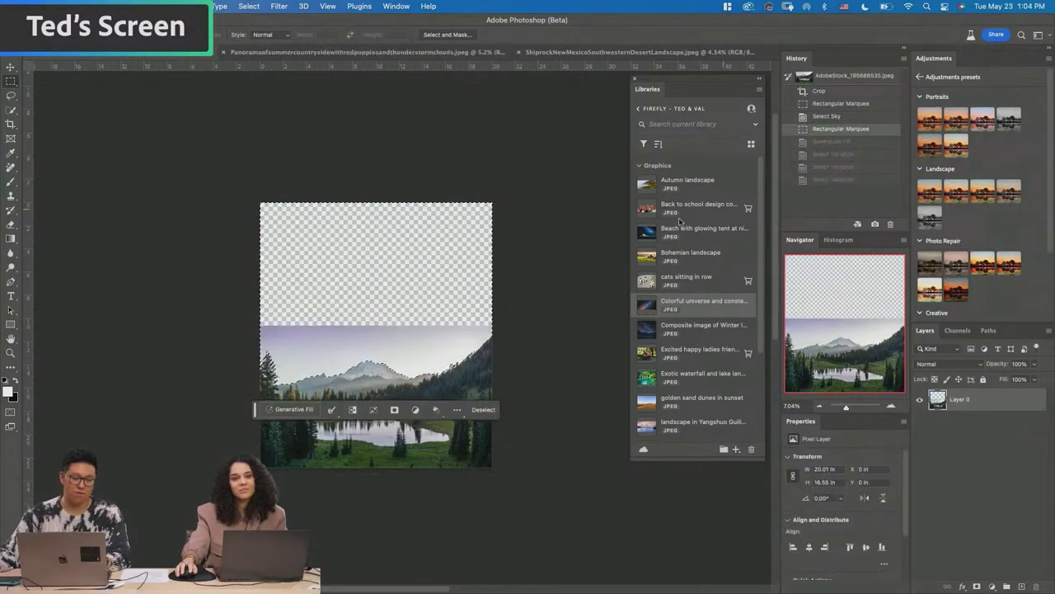
- Generate 'blue sky with cloud' into the selection and keep the first variation
{"action": "left_click", "coordinate": [288, 409]}
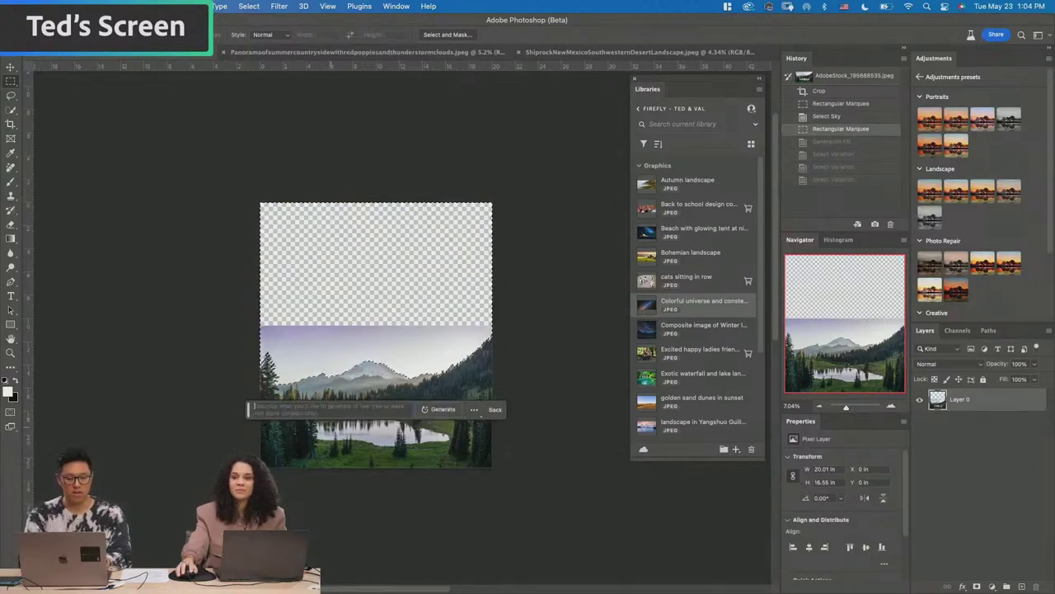
{"action": "type", "text": "blue sky with"}
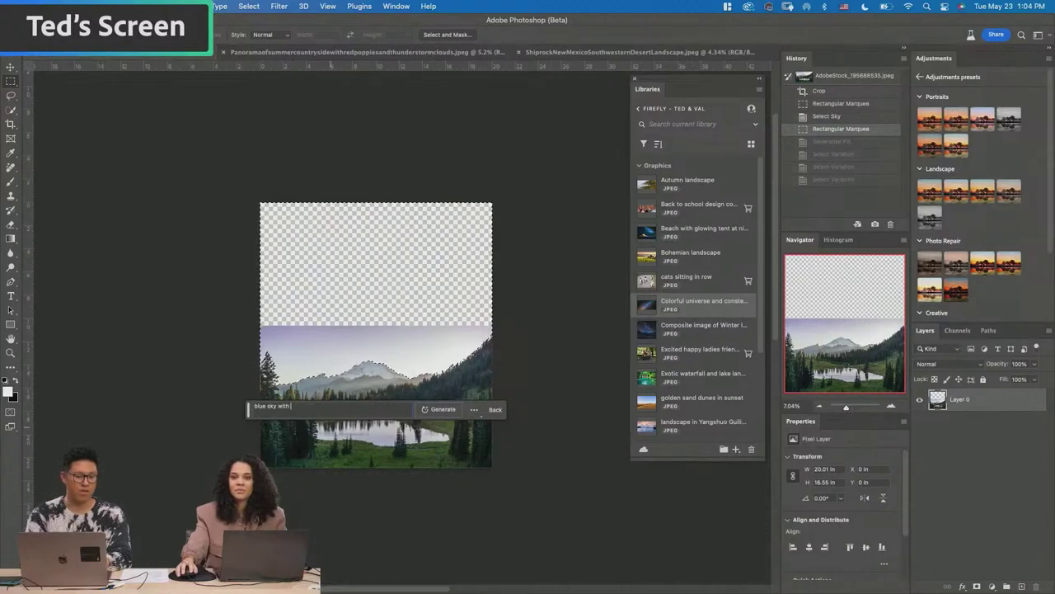
{"action": "type", "text": " cloud"}
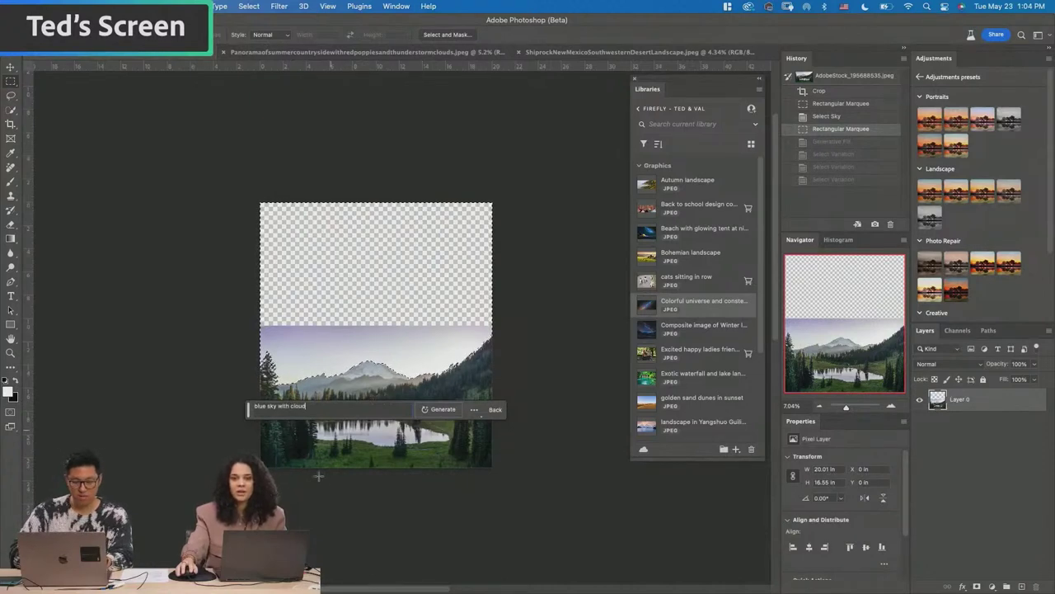
{"action": "left_click", "coordinate": [447, 410]}
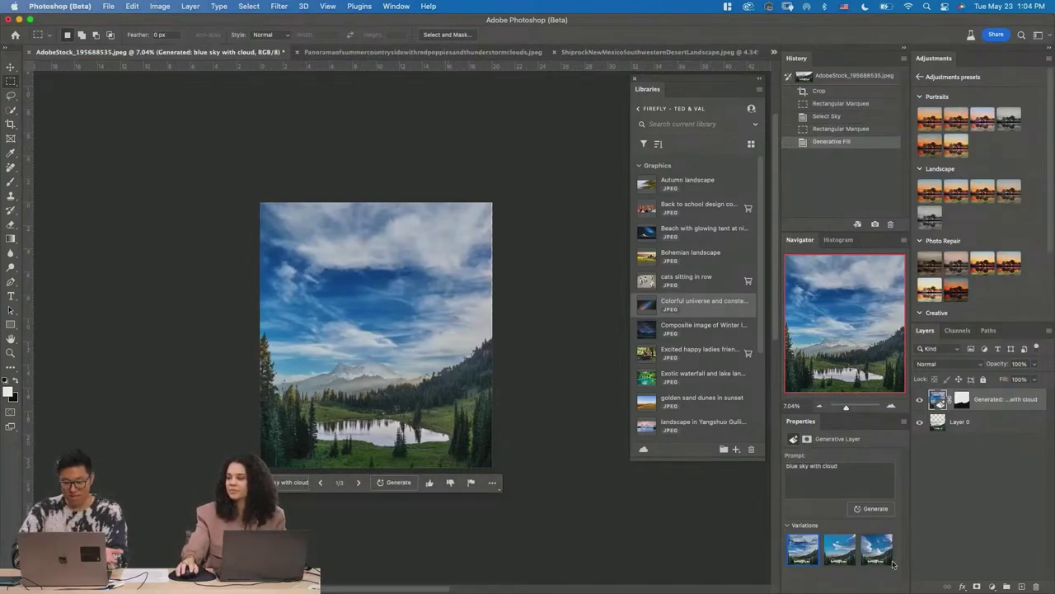
{"action": "left_click", "coordinate": [873, 554]}
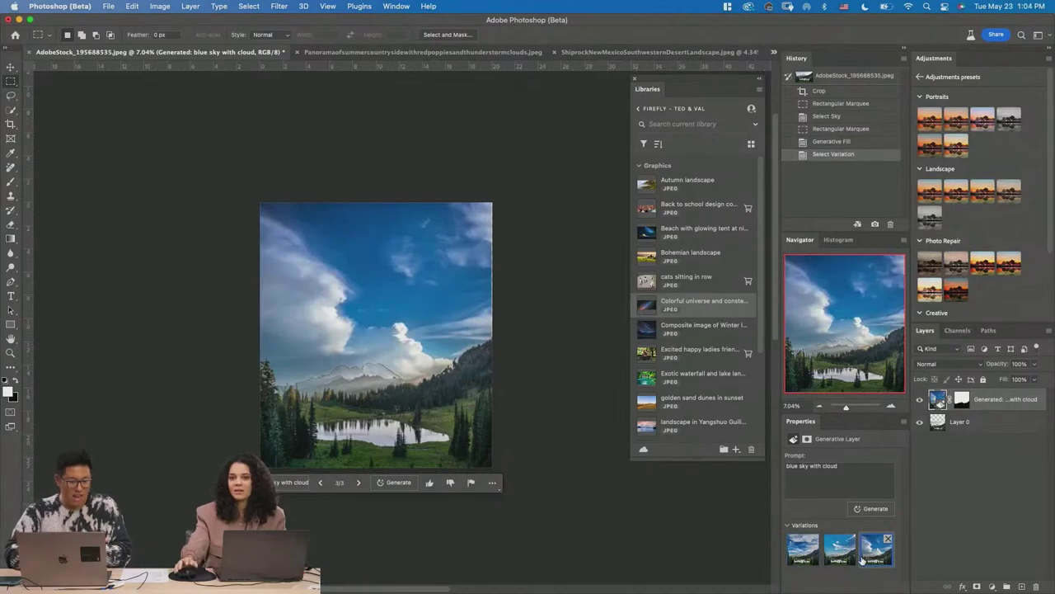
{"action": "left_click", "coordinate": [797, 551]}
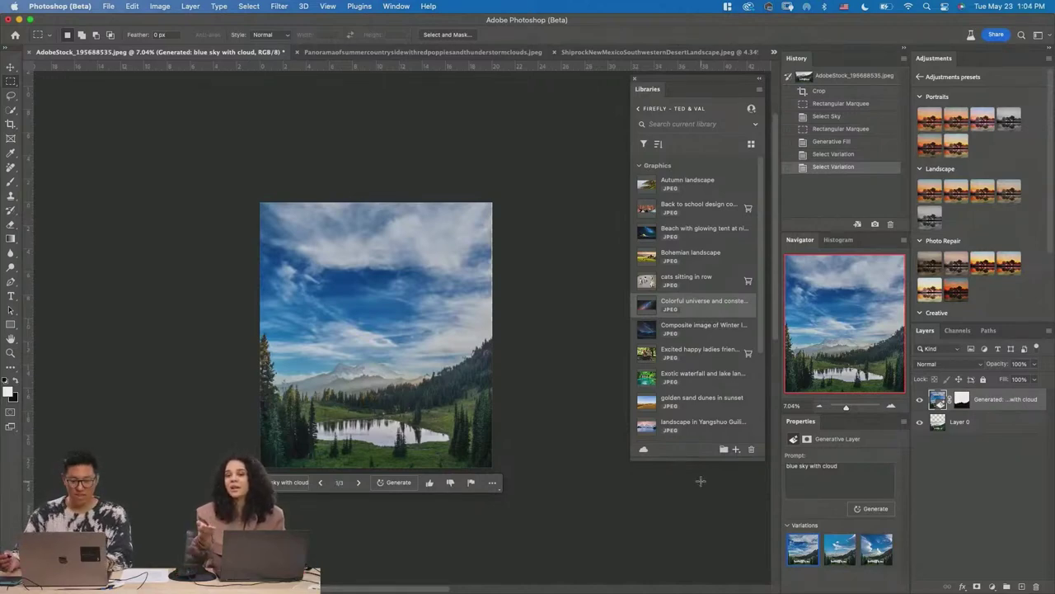
- Enlarge the Layers panel and reselect the generated sky layer above Layer 0
{"action": "key", "text": "z"}
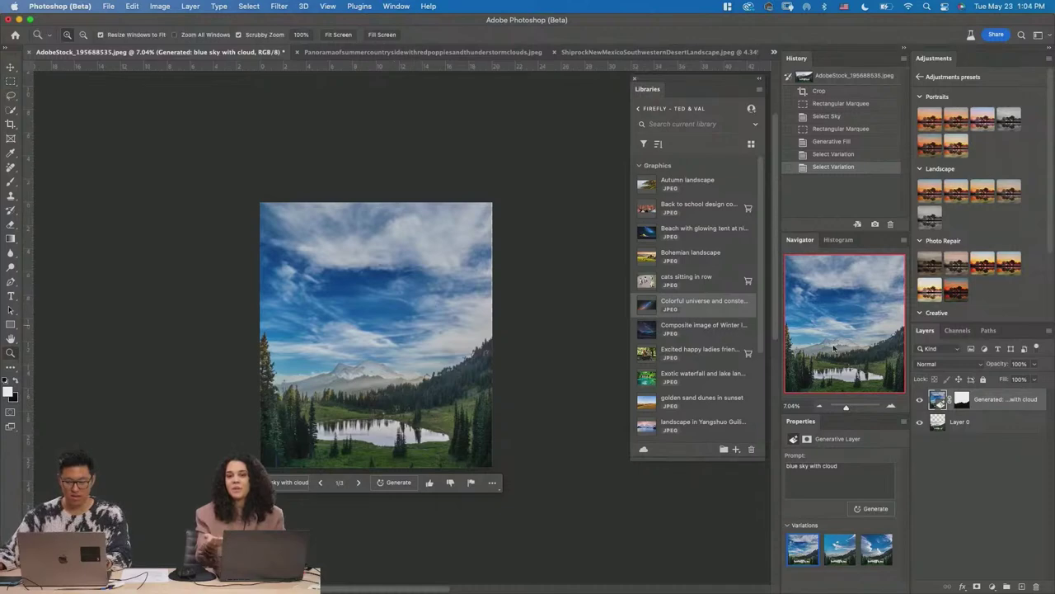
{"action": "left_click_drag", "start_coordinate": [1027, 322], "coordinate": [1010, 195]}
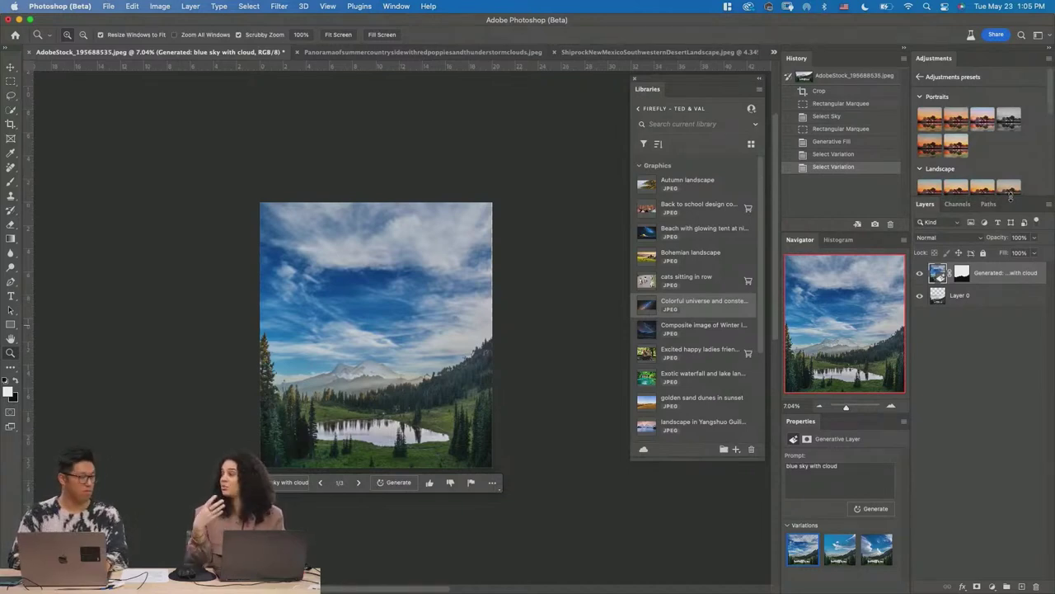
{"action": "left_click", "coordinate": [974, 297]}
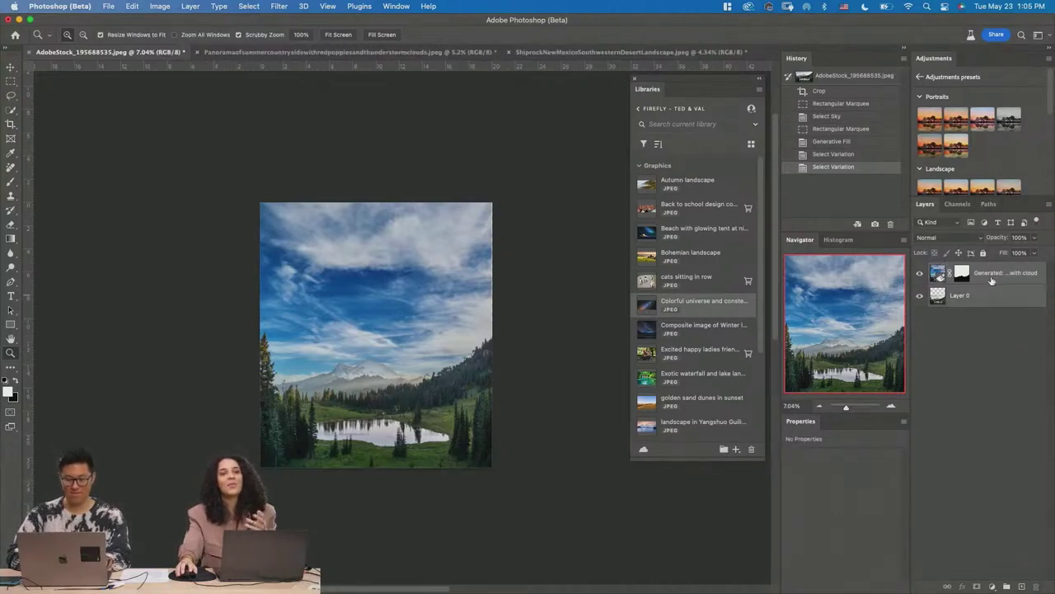
{"action": "left_click", "coordinate": [992, 281]}
- Crop the canvas taller again, adding an empty strip above the cloudy sky
{"action": "key", "text": "c"}
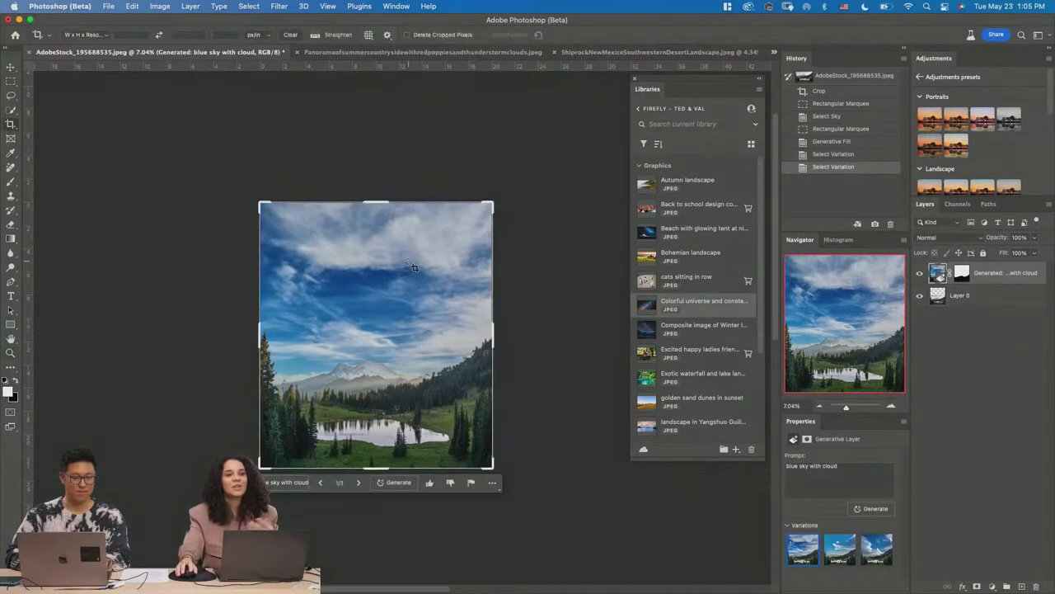
{"action": "left_click_drag", "start_coordinate": [375, 202], "coordinate": [375, 146]}
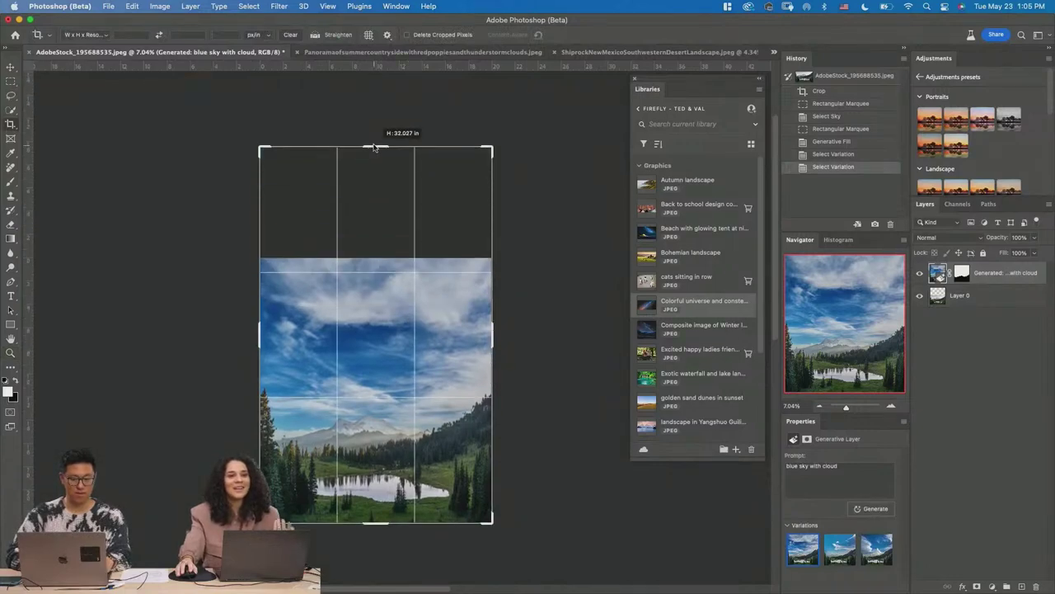
{"action": "key", "text": "Return"}
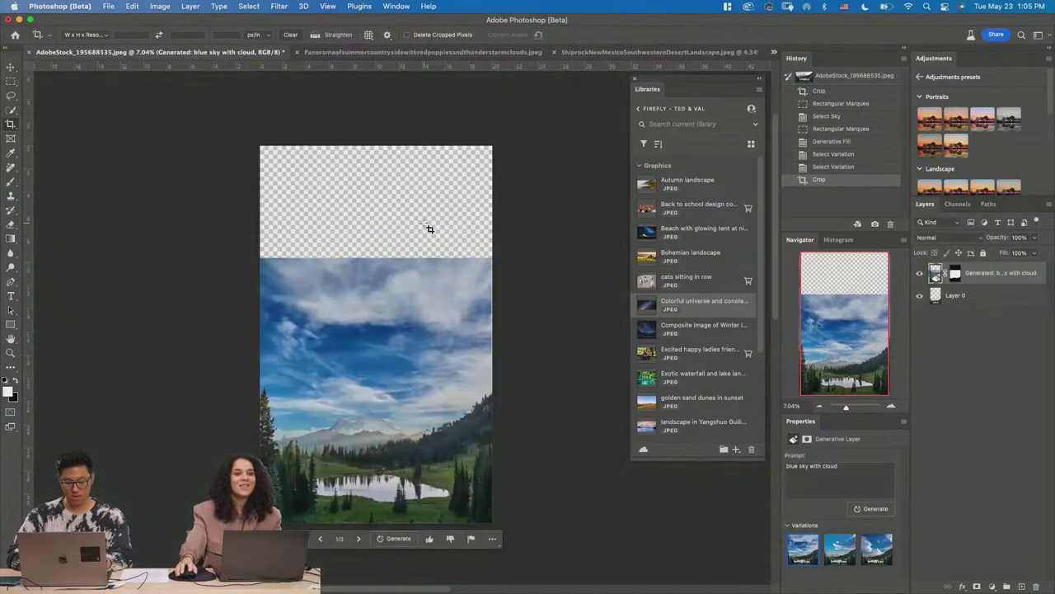
- Marquee the new empty top and upper sky, then generate stars there
{"action": "key", "text": "m"}
{"action": "left_click_drag", "start_coordinate": [228, 127], "coordinate": [525, 327]}
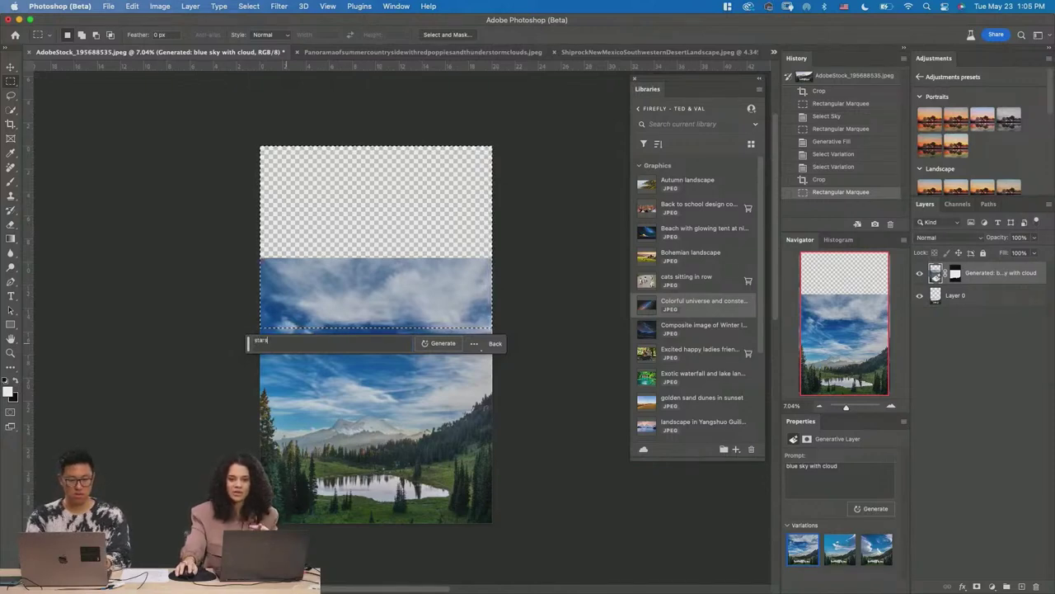
{"action": "key", "text": "Return"}
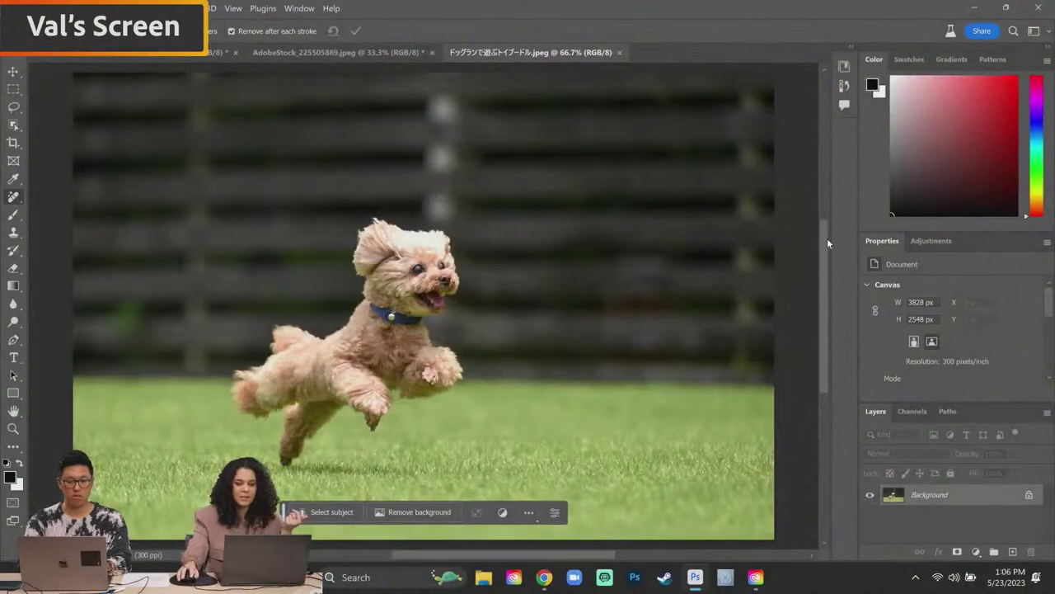
{"action": "left_click_drag", "start_coordinate": [827, 238], "coordinate": [830, 284]}
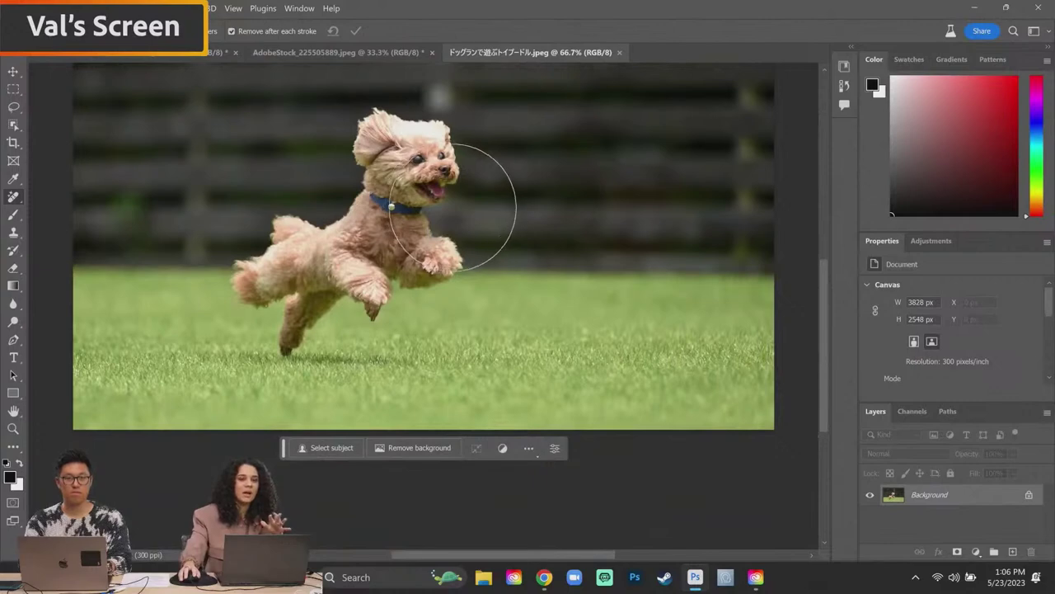
{"action": "mouse_move", "coordinate": [284, 453]}
{"action": "left_mouse_down"}
{"action": "mouse_move", "coordinate": [283, 464]}
{"action": "mouse_move", "coordinate": [311, 420]}
{"action": "mouse_move", "coordinate": [406, 518]}
{"action": "mouse_move", "coordinate": [278, 496]}
{"action": "mouse_move", "coordinate": [284, 401]}
{"action": "mouse_move", "coordinate": [363, 408]}
{"action": "mouse_move", "coordinate": [376, 467]}
{"action": "mouse_move", "coordinate": [304, 463]}
{"action": "mouse_move", "coordinate": [318, 405]}
{"action": "mouse_move", "coordinate": [416, 431]}
{"action": "mouse_move", "coordinate": [305, 452]}
{"action": "mouse_move", "coordinate": [91, 463]}
{"action": "mouse_move", "coordinate": [76, 451]}
{"action": "mouse_move", "coordinate": [359, 439]}
{"action": "mouse_move", "coordinate": [359, 473]}
{"action": "mouse_move", "coordinate": [427, 442]}
{"action": "mouse_move", "coordinate": [359, 453]}
{"action": "left_mouse_up"}
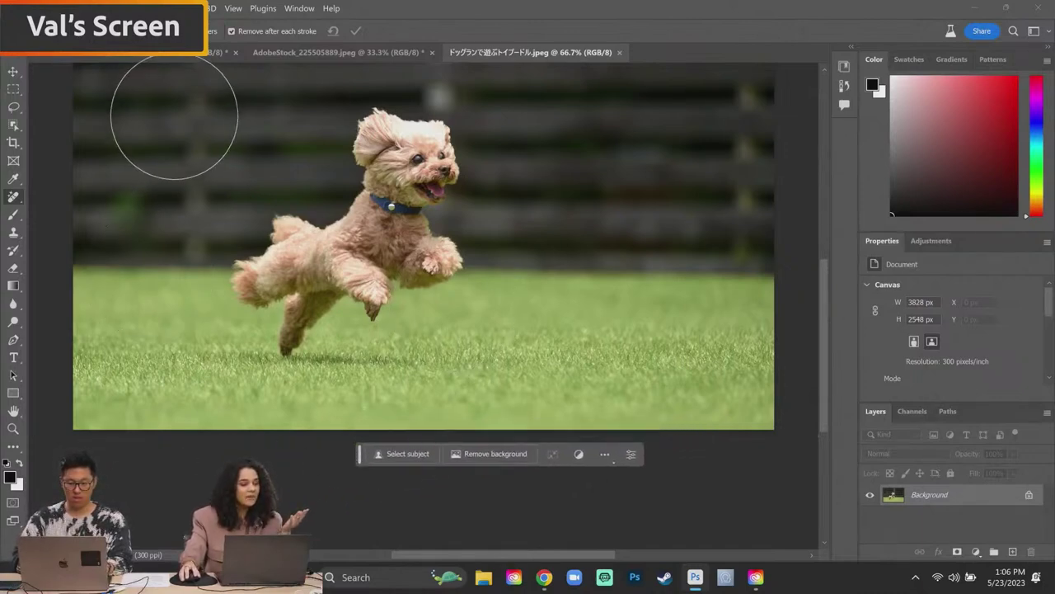
{"action": "mouse_move", "coordinate": [359, 455]}
{"action": "left_mouse_down"}
{"action": "mouse_move", "coordinate": [340, 369]}
{"action": "mouse_move", "coordinate": [156, 175]}
{"action": "mouse_move", "coordinate": [350, 369]}
{"action": "mouse_move", "coordinate": [360, 366]}
{"action": "left_mouse_up"}
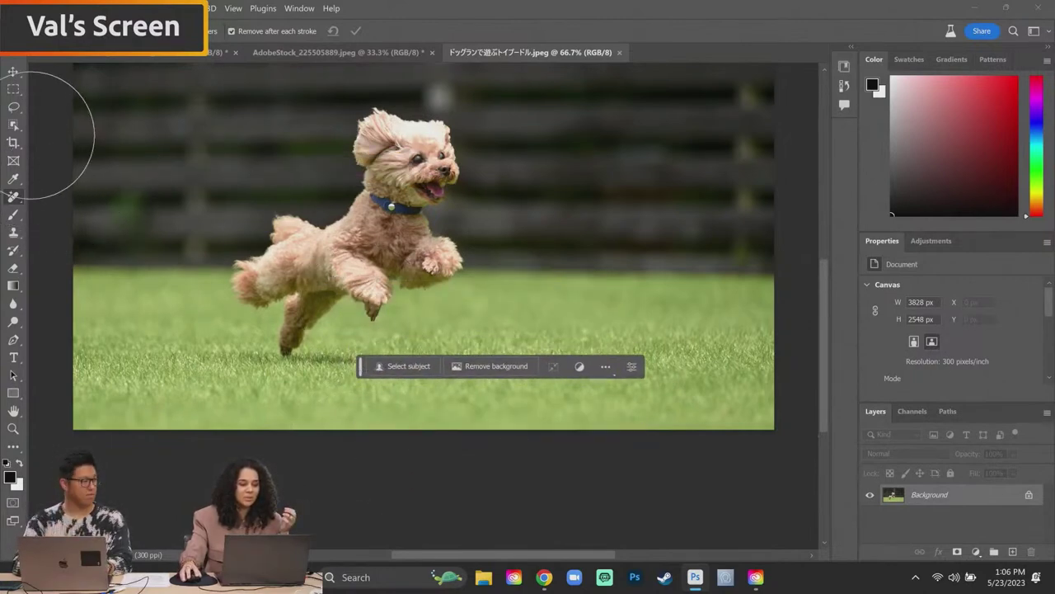
- Marquee a rectangle around the poodle's head, body and fence, moving the task bar aside
{"action": "left_click", "coordinate": [13, 89]}
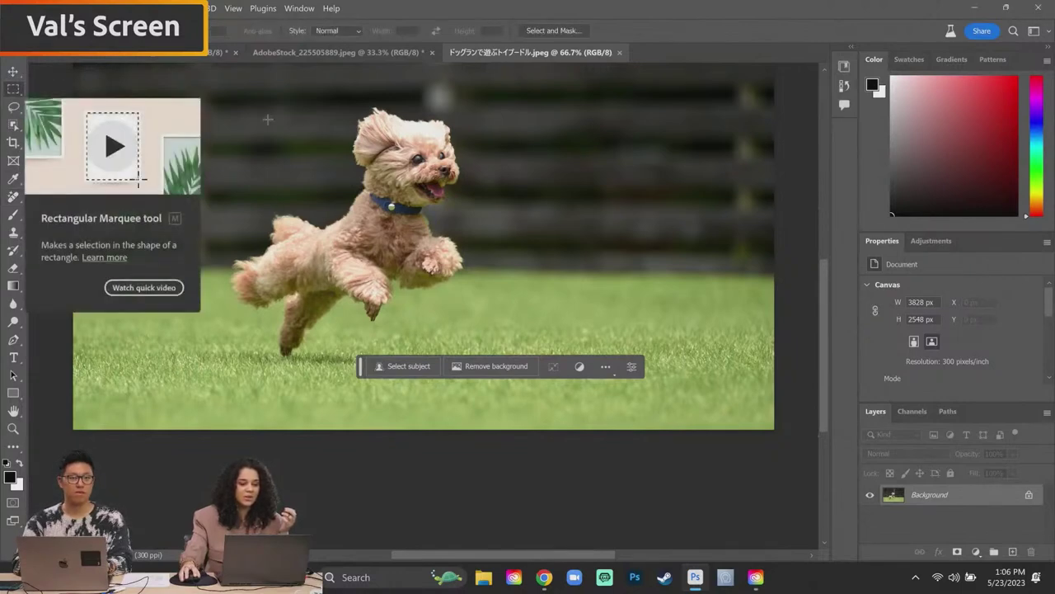
{"action": "left_click_drag", "start_coordinate": [267, 122], "coordinate": [558, 277]}
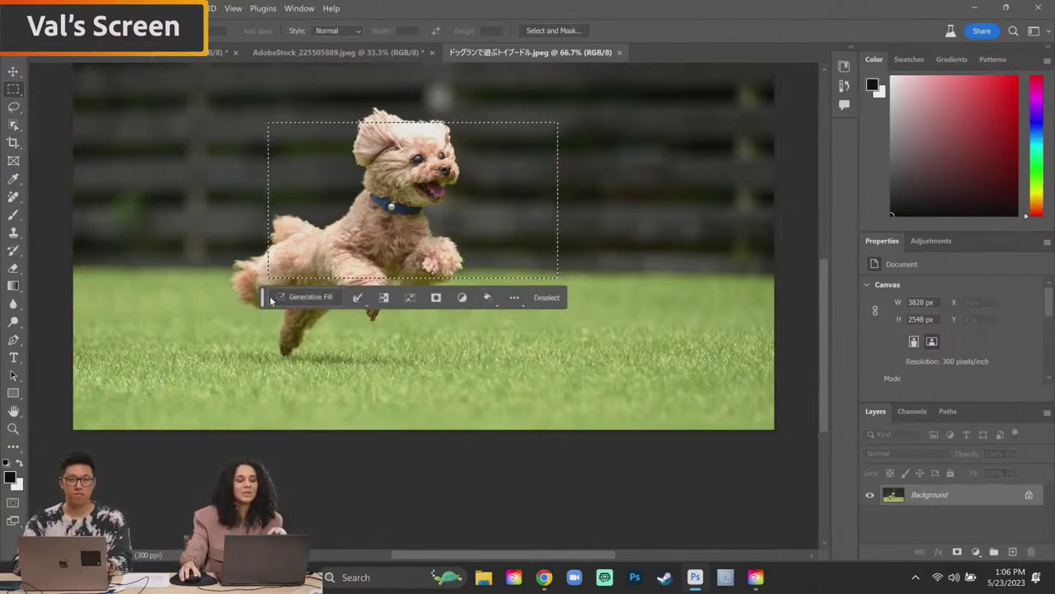
{"action": "mouse_move", "coordinate": [264, 300]}
{"action": "left_mouse_down"}
{"action": "mouse_move", "coordinate": [279, 314]}
{"action": "mouse_move", "coordinate": [273, 298]}
{"action": "left_mouse_up"}
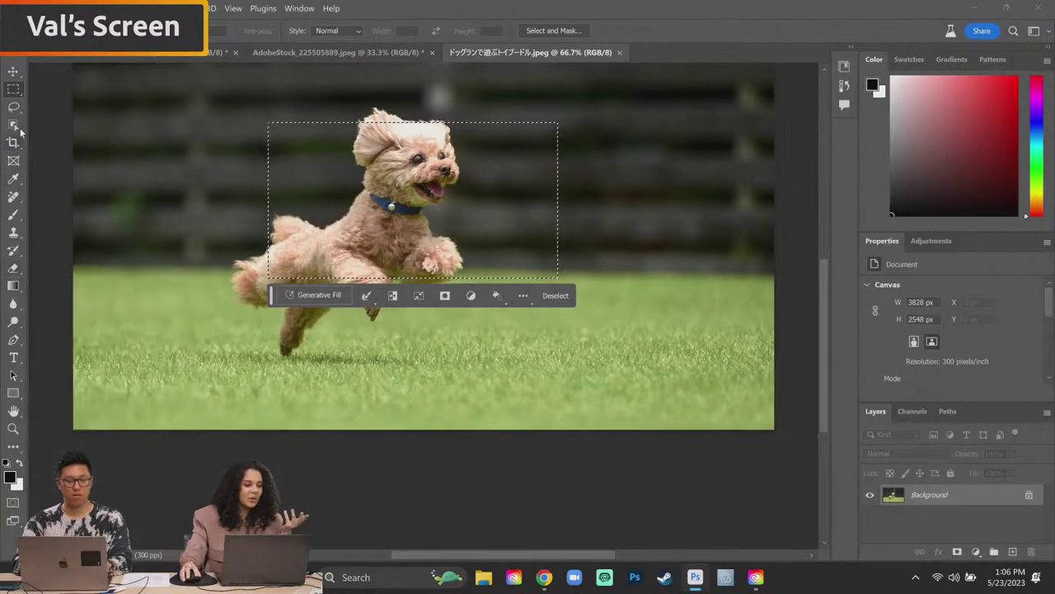
- Deselect with Ctrl+D and dismiss the Clone Stamp missing-source error, leaving the photo unedited
{"action": "left_click", "coordinate": [12, 235]}
{"action": "left_click", "coordinate": [52, 238]}
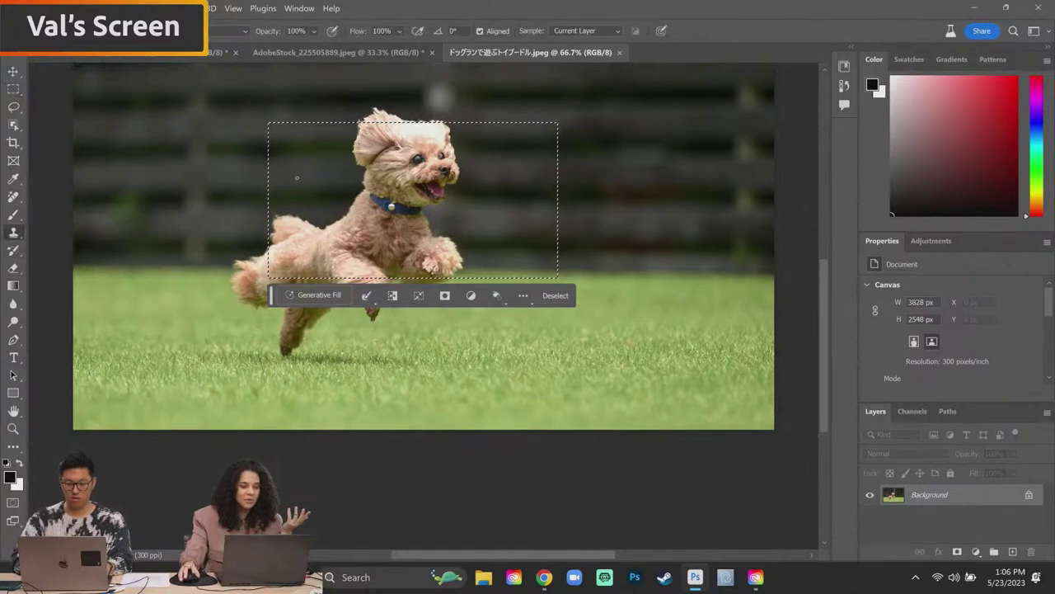
{"action": "key", "text": "ctrl+d"}
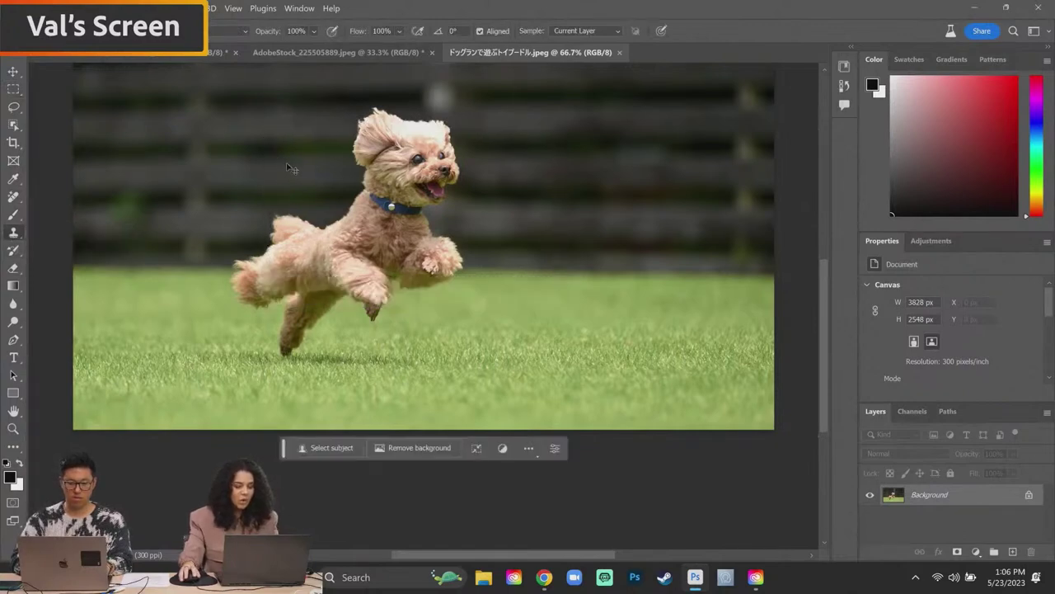
{"action": "left_click", "coordinate": [276, 139]}
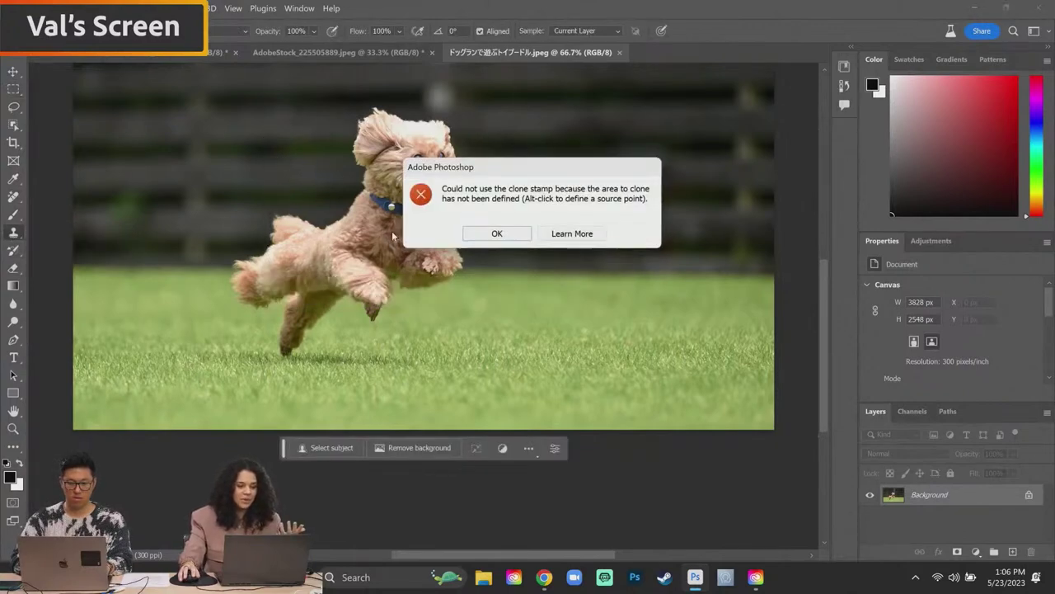
{"action": "left_click", "coordinate": [513, 236]}
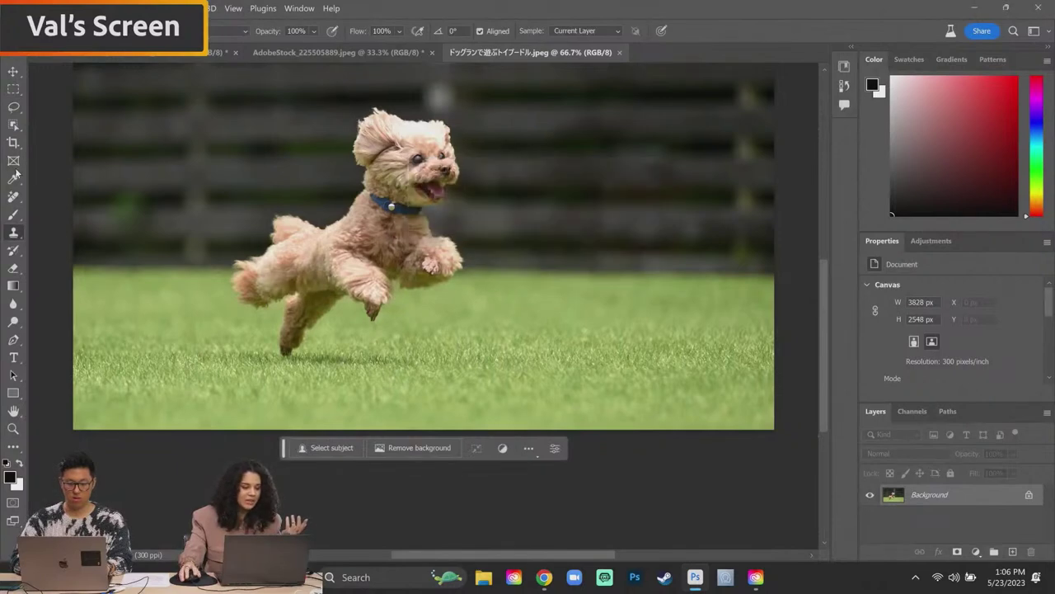
- Undo a stray gradient, then marquee the whole leaping dog and open the Generative Fill prompt
{"action": "left_click", "coordinate": [13, 287]}
{"action": "left_click_drag", "start_coordinate": [331, 196], "coordinate": [427, 251]}
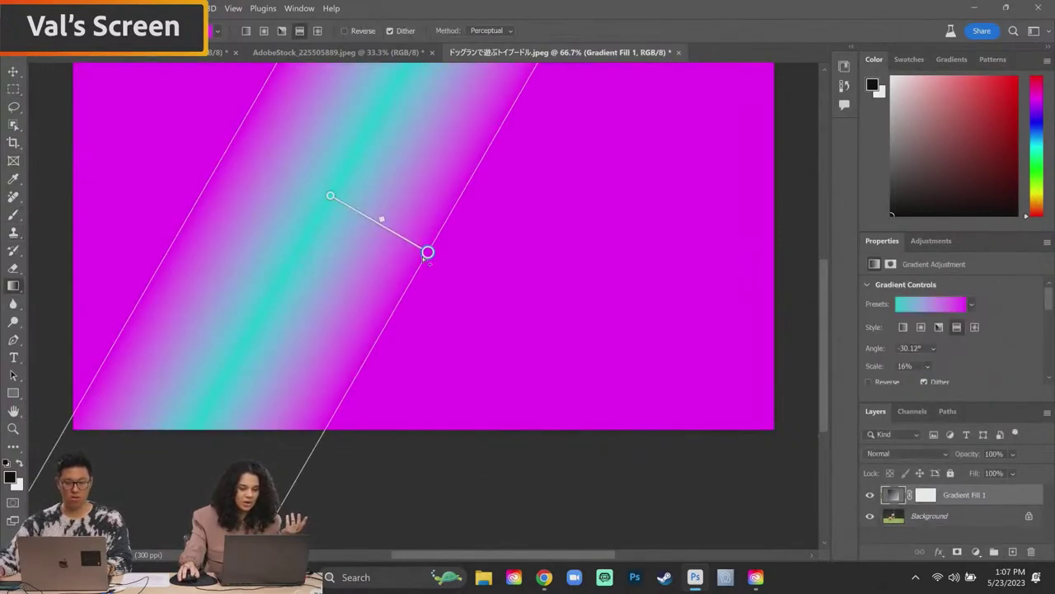
{"action": "key", "text": "ctrl+z"}
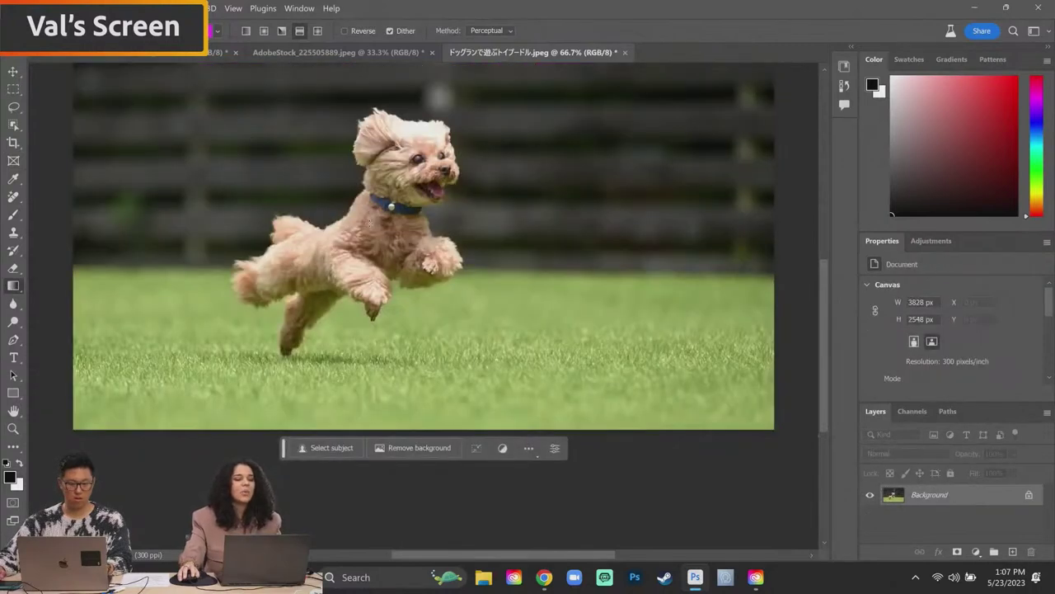
{"action": "key", "text": "m"}
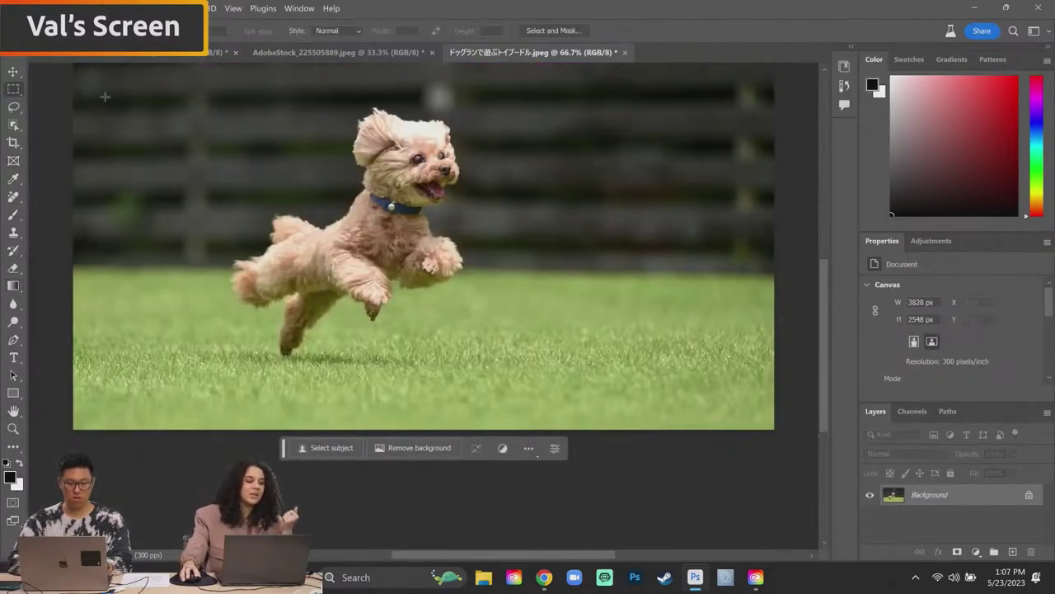
{"action": "left_click_drag", "start_coordinate": [199, 105], "coordinate": [650, 351]}
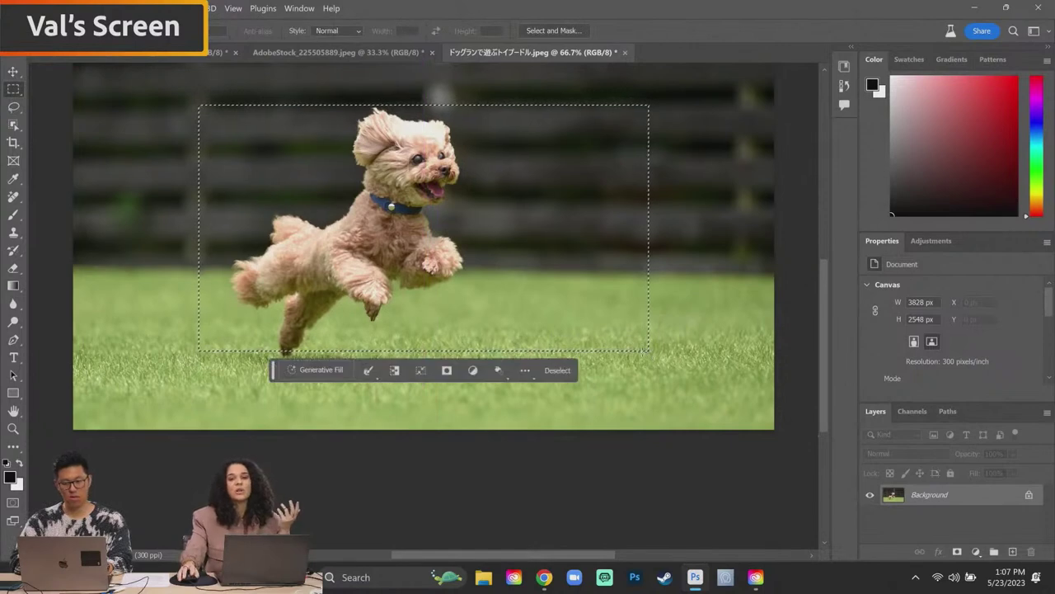
{"action": "left_click", "coordinate": [309, 369]}
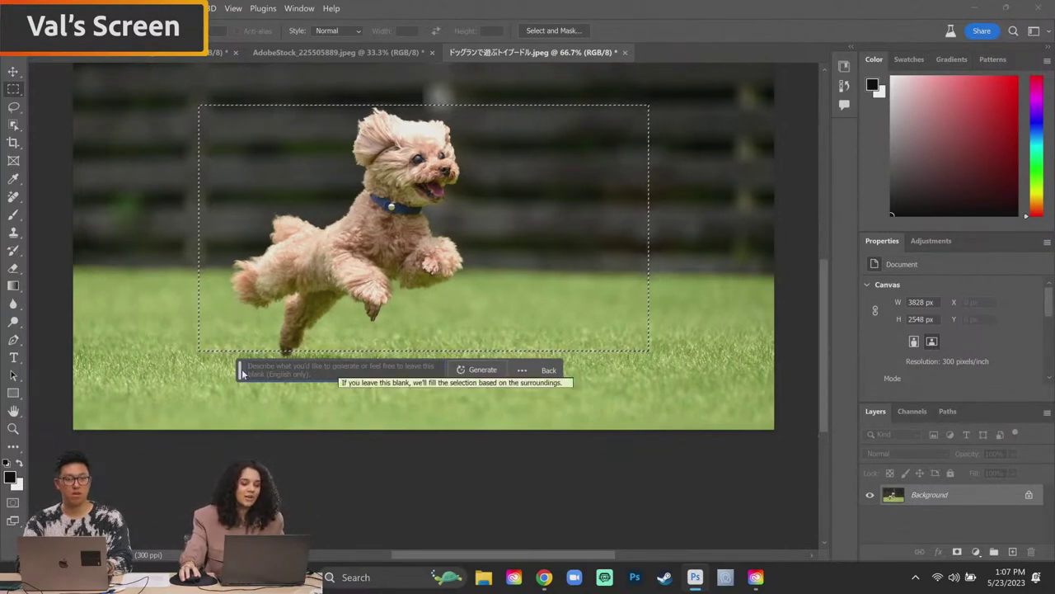
- Move the Generative Fill prompt bar below the canvas, off the dog
{"action": "left_click_drag", "start_coordinate": [240, 369], "coordinate": [75, 446]}
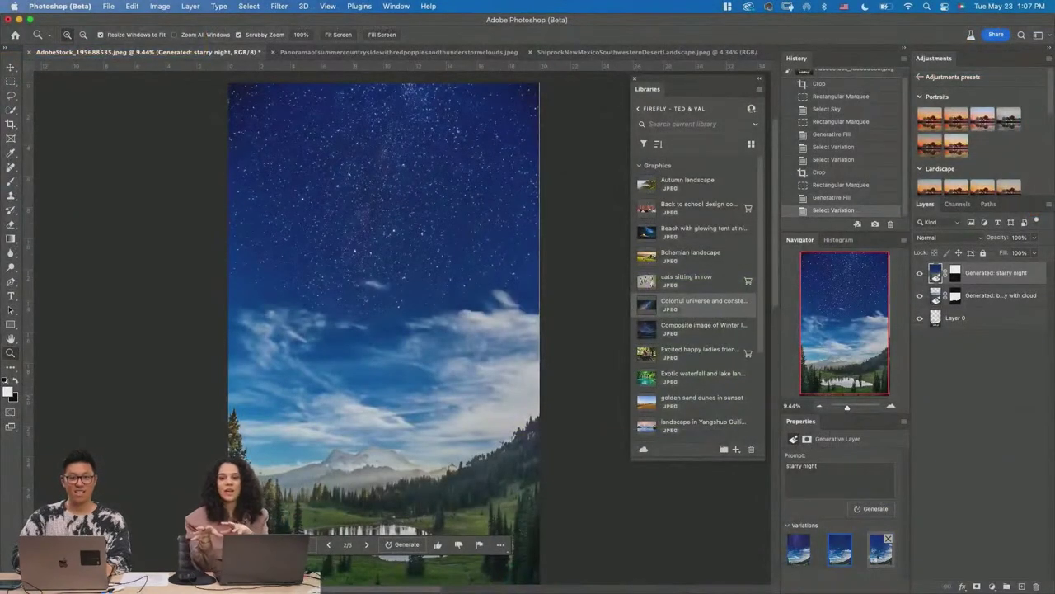
- Pick the first starry-night sky variation in Properties and check it on the full composite
{"action": "left_click", "coordinate": [798, 561]}
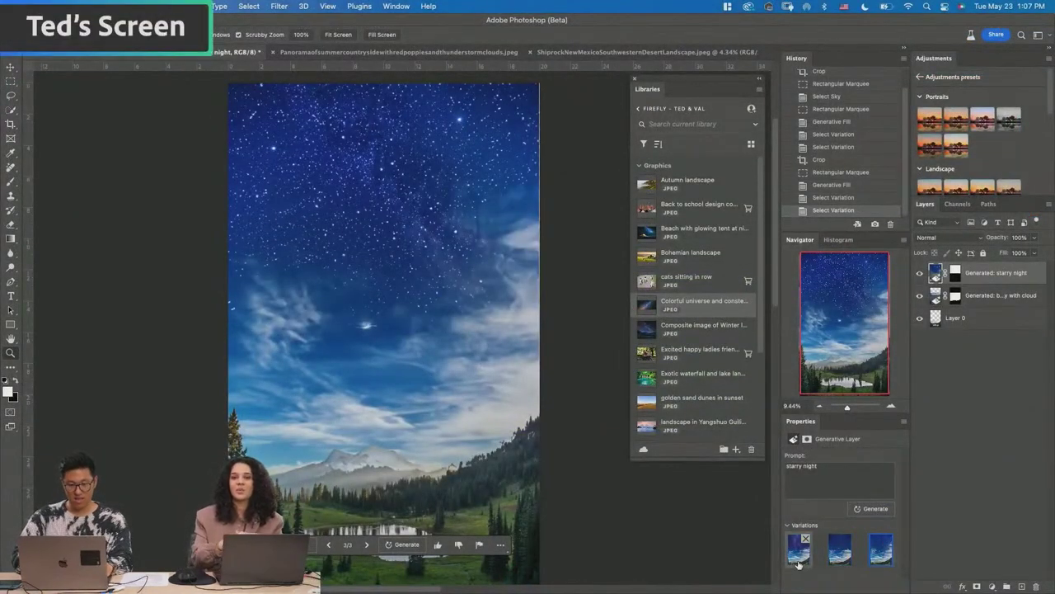
{"action": "left_click_drag", "start_coordinate": [430, 331], "coordinate": [380, 332]}
{"action": "left_click_drag", "start_coordinate": [389, 282], "coordinate": [406, 360]}
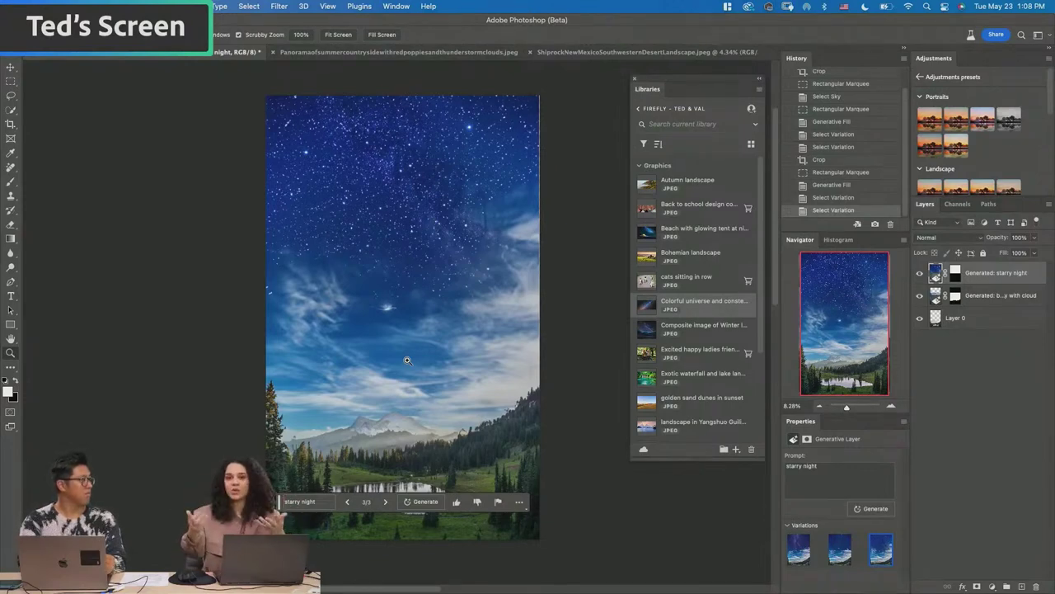
{"action": "key", "text": "c"}
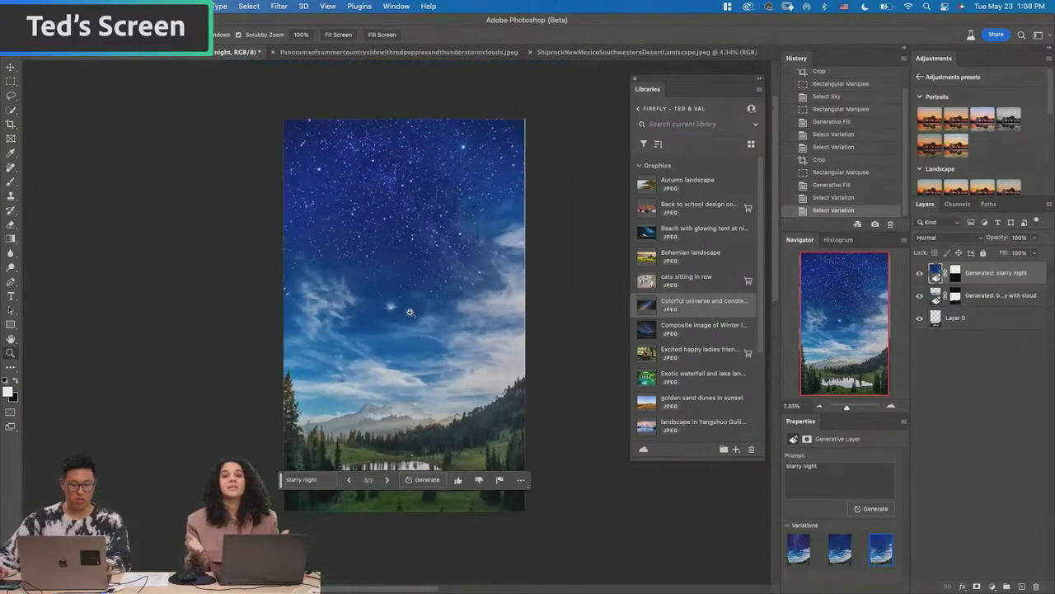
{"action": "mouse_move", "coordinate": [282, 315]}
{"action": "left_mouse_down"}
{"action": "mouse_move", "coordinate": [257, 303]}
{"action": "mouse_move", "coordinate": [267, 305]}
{"action": "left_mouse_up"}
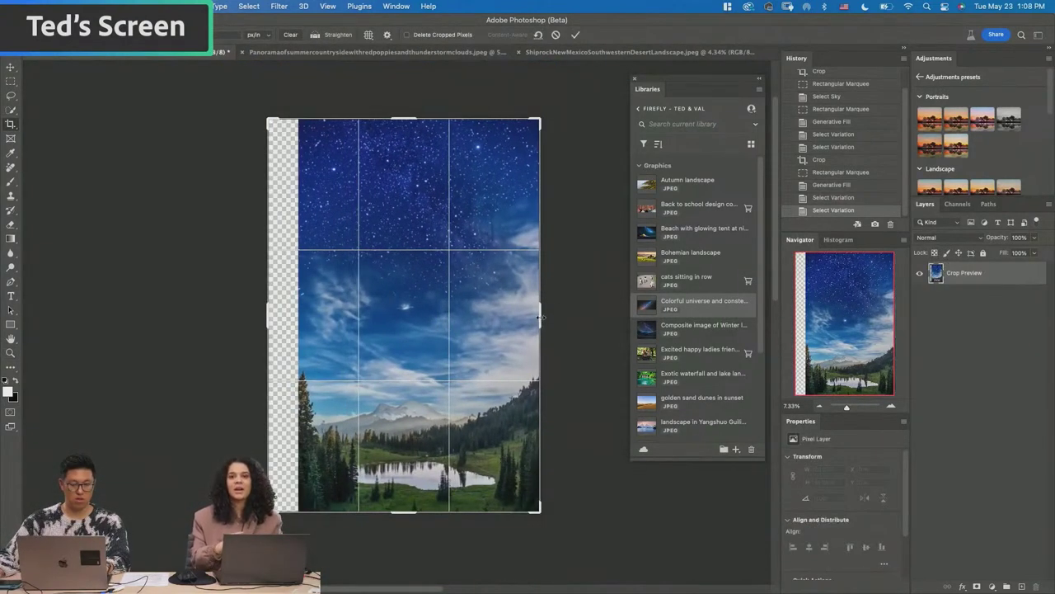
{"action": "left_click_drag", "start_coordinate": [541, 316], "coordinate": [559, 334]}
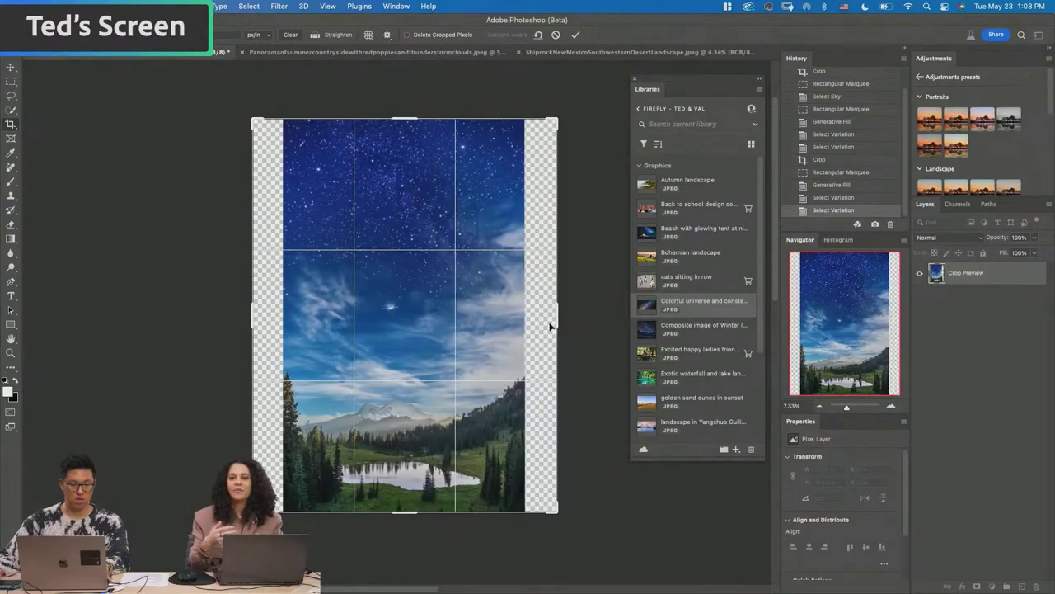
{"action": "key", "text": "Escape"}
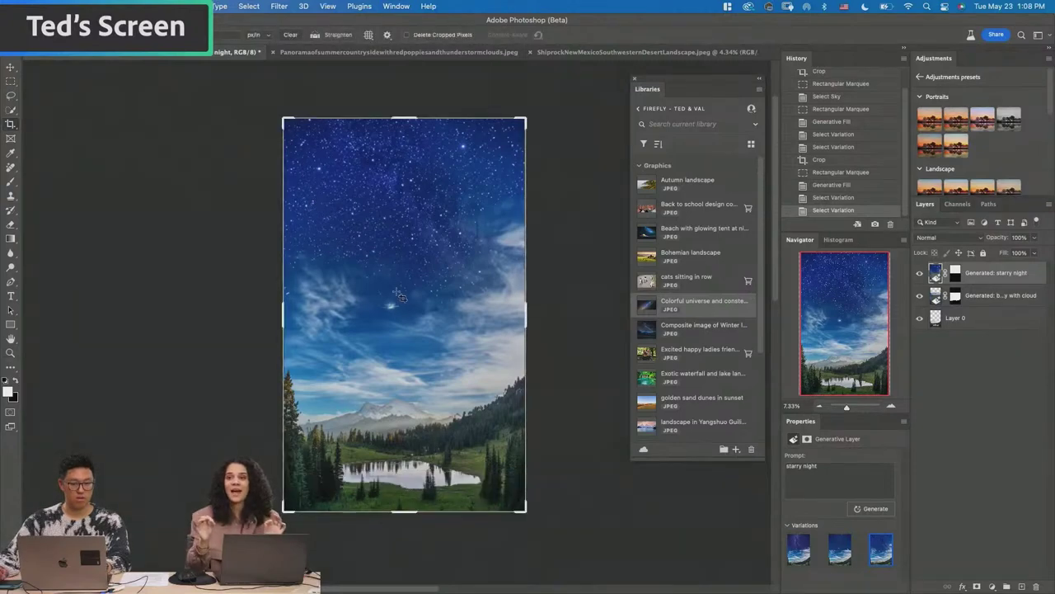
{"action": "key", "text": "z"}
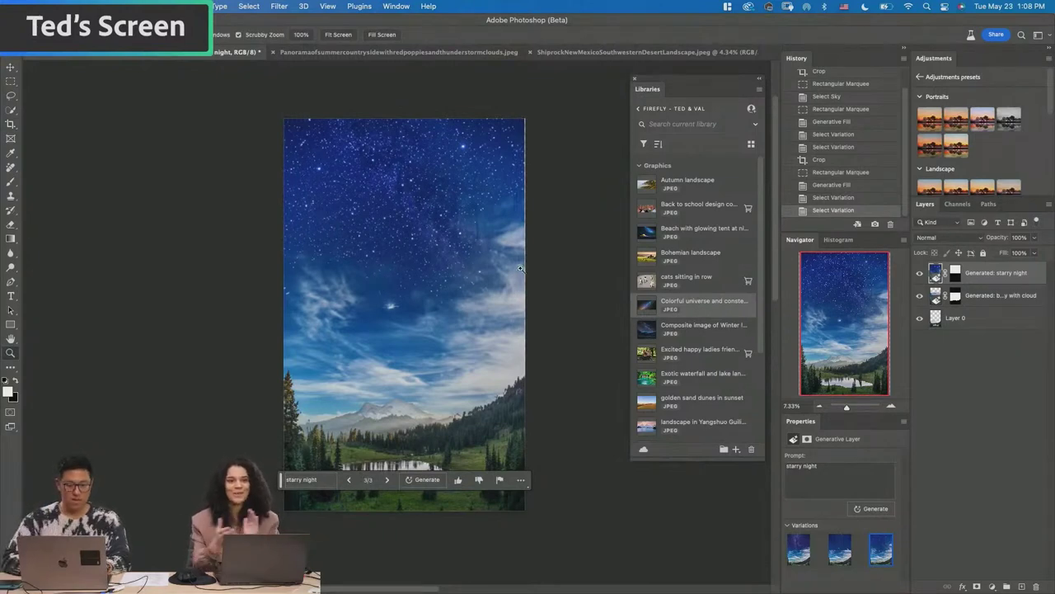
- Compare the earlier and latest starry sky variations, then view the whole image
{"action": "left_click_drag", "start_coordinate": [454, 287], "coordinate": [463, 299]}
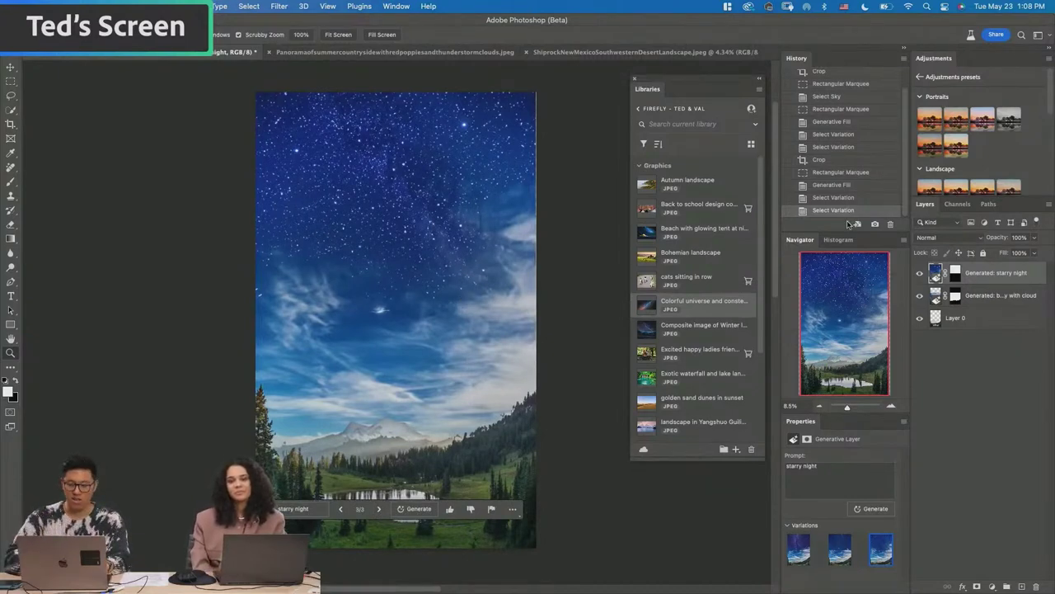
{"action": "left_click", "coordinate": [841, 197]}
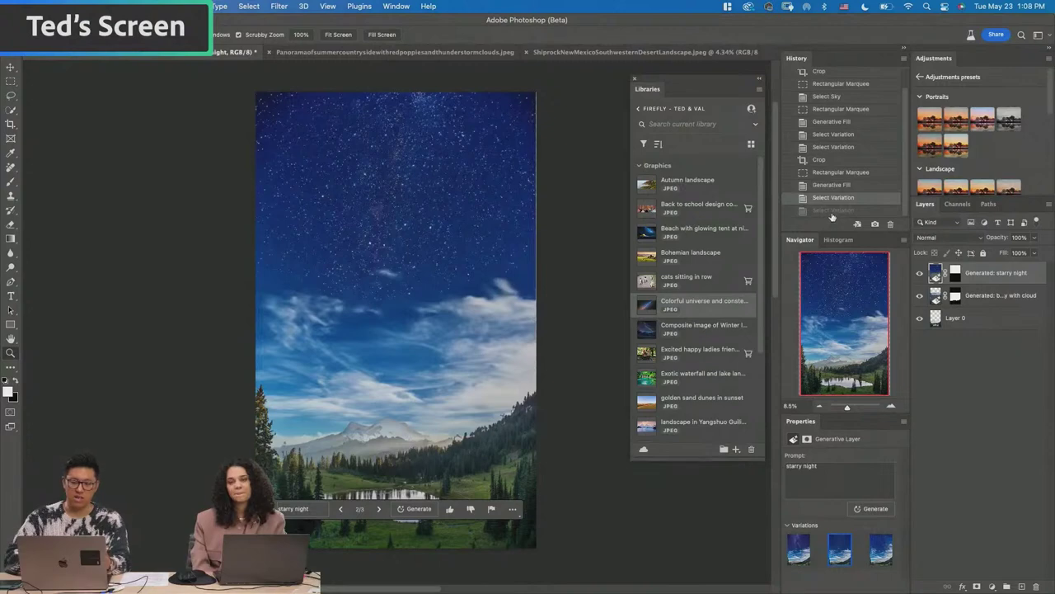
{"action": "left_click", "coordinate": [833, 211]}
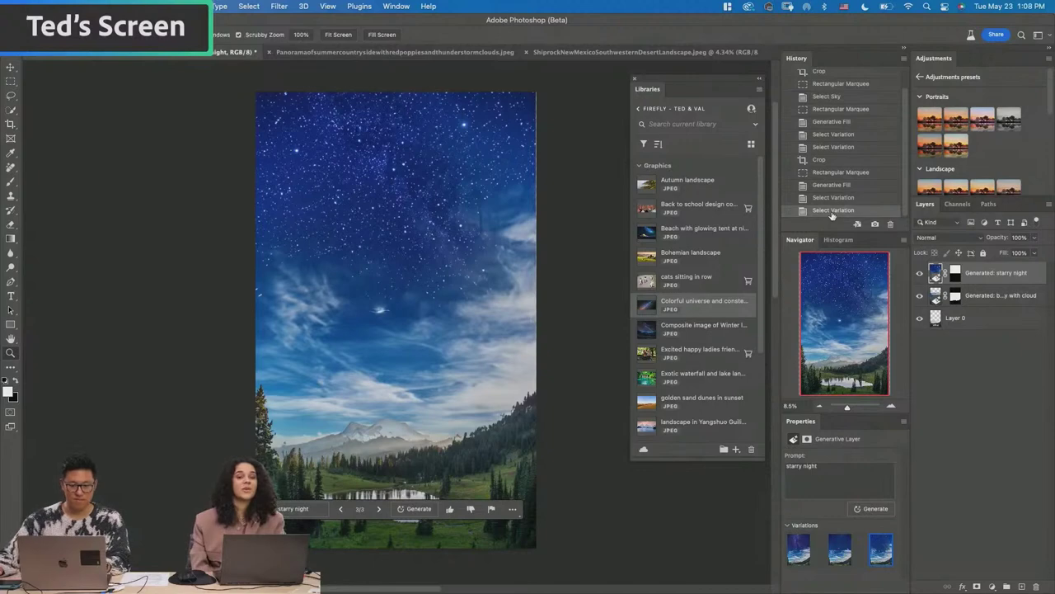
{"action": "mouse_move", "coordinate": [387, 390]}
{"action": "left_mouse_down"}
{"action": "mouse_move", "coordinate": [355, 390]}
{"action": "mouse_move", "coordinate": [382, 390]}
{"action": "left_mouse_up"}
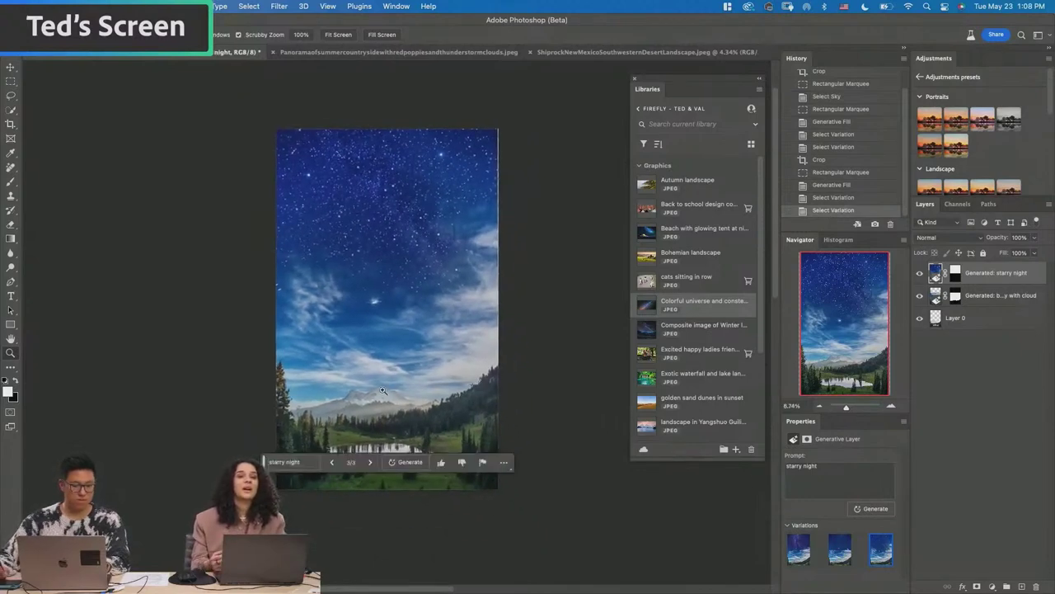
- Crop the composite wider on the right side
{"action": "key", "text": "c"}
{"action": "mouse_move", "coordinate": [497, 307]}
{"action": "left_mouse_down"}
{"action": "mouse_move", "coordinate": [518, 310]}
{"action": "mouse_move", "coordinate": [510, 312]}
{"action": "left_mouse_up"}
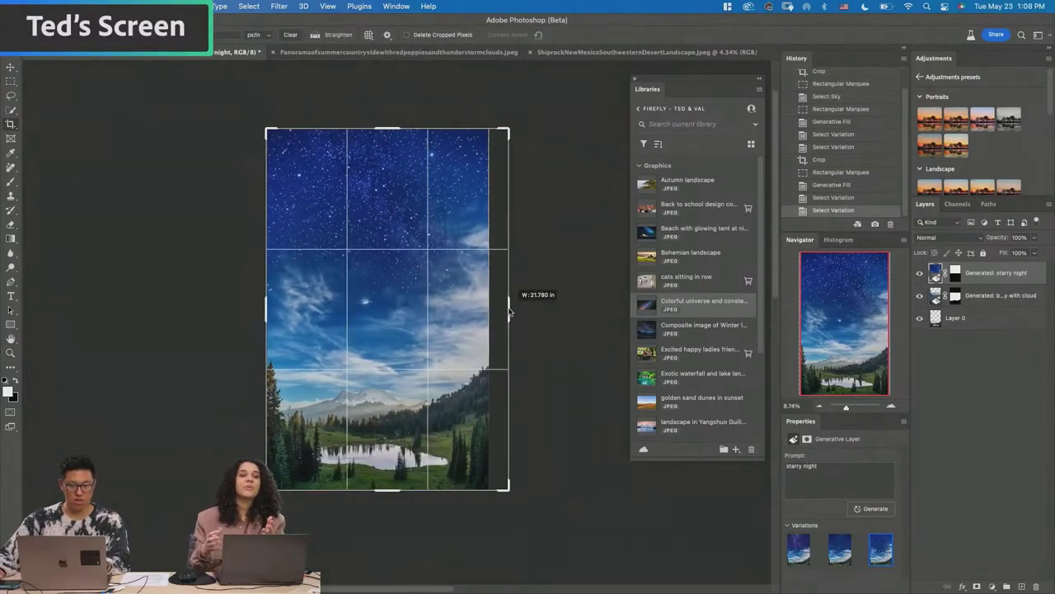
{"action": "key", "text": "Return"}
- Try the purple Milky Way and other sky variations, settling on the second starry-night variation (2/3)
{"action": "key", "text": "z"}
{"action": "left_click_drag", "start_coordinate": [396, 303], "coordinate": [409, 344]}
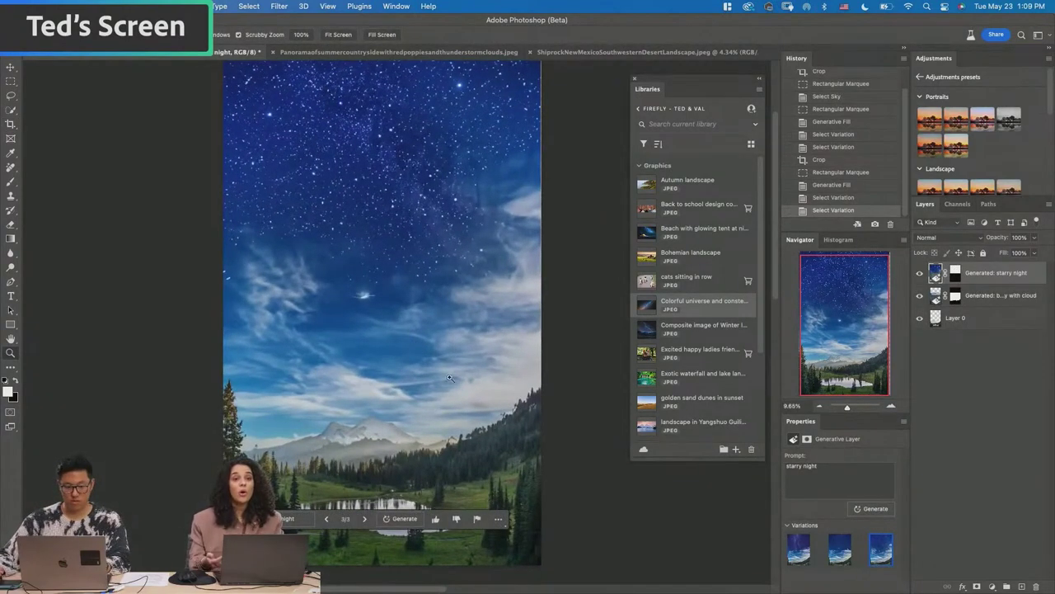
{"action": "left_click_drag", "start_coordinate": [379, 416], "coordinate": [418, 428]}
{"action": "left_click", "coordinate": [840, 551]}
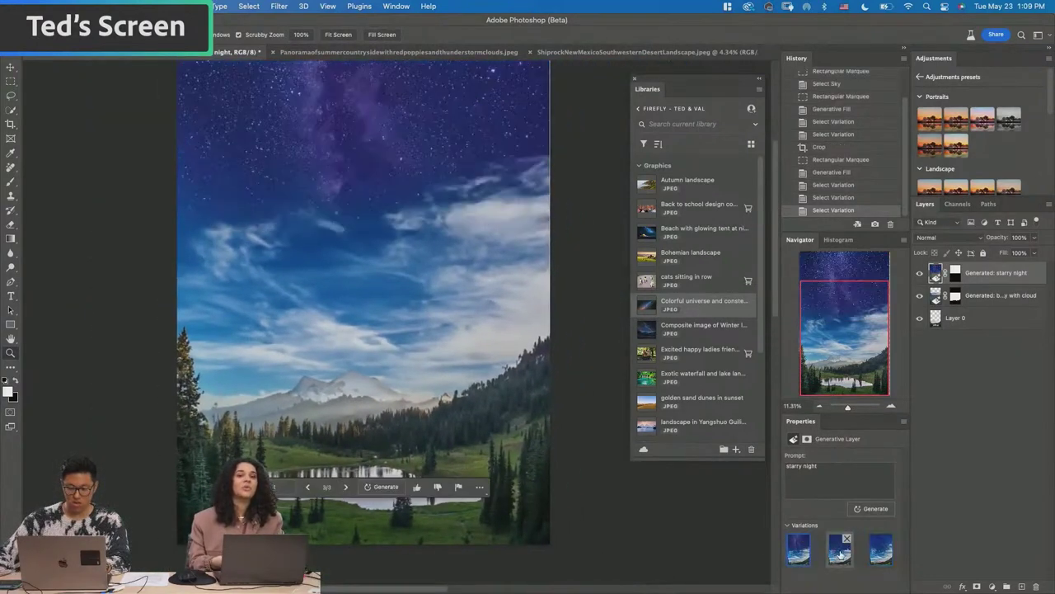
{"action": "left_click", "coordinate": [837, 547]}
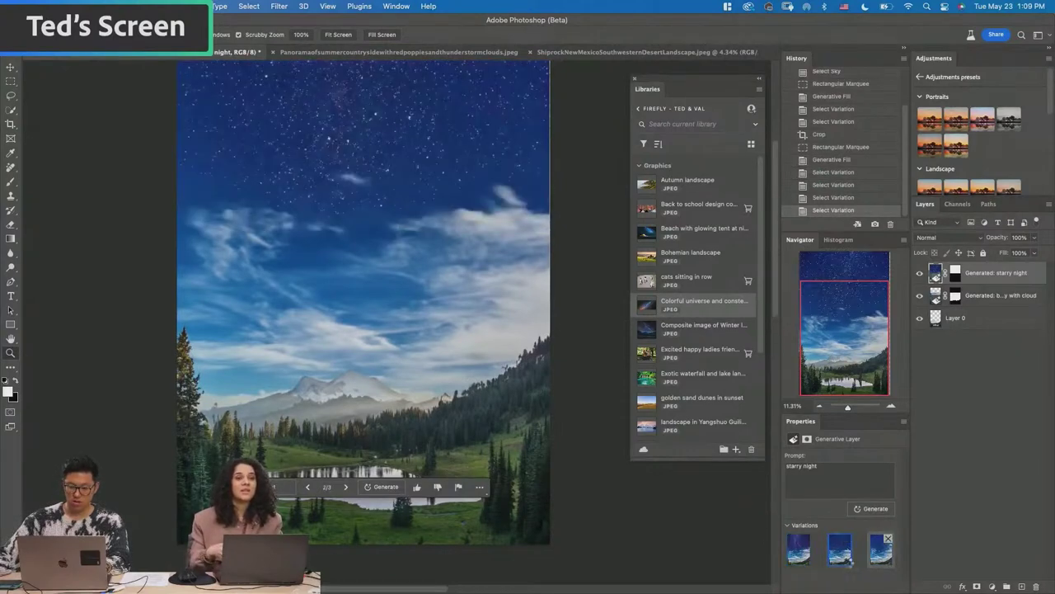
{"action": "left_click", "coordinate": [841, 554]}
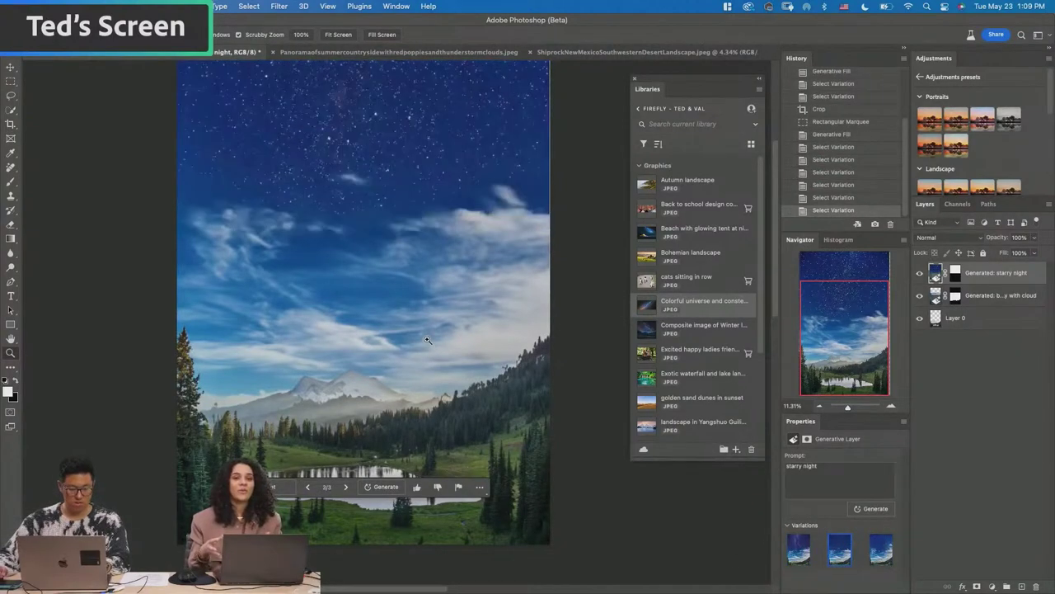
{"action": "left_click_drag", "start_coordinate": [429, 339], "coordinate": [395, 351]}
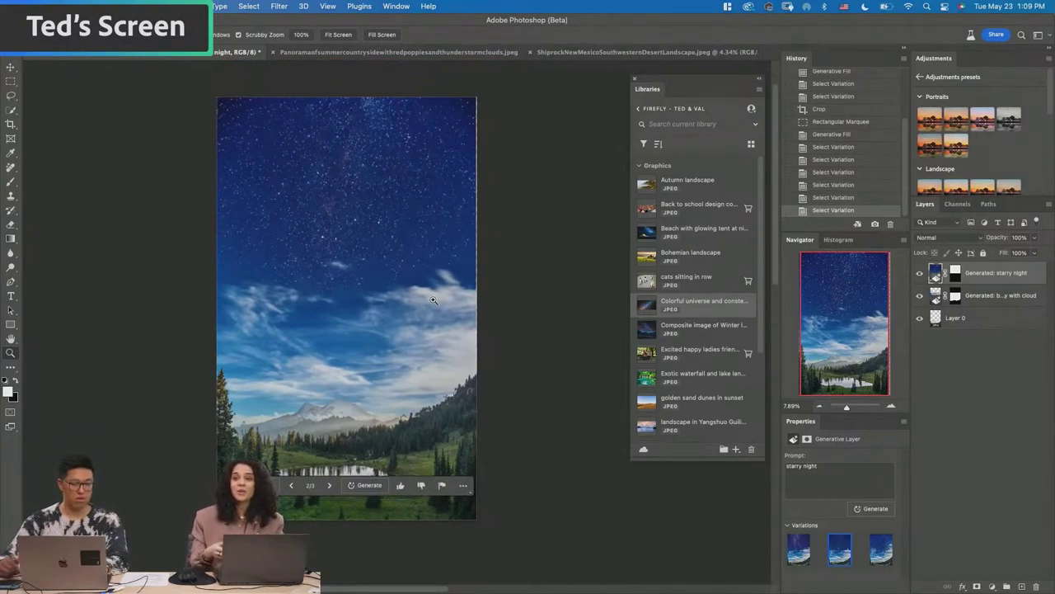
{"action": "key", "text": "c"}
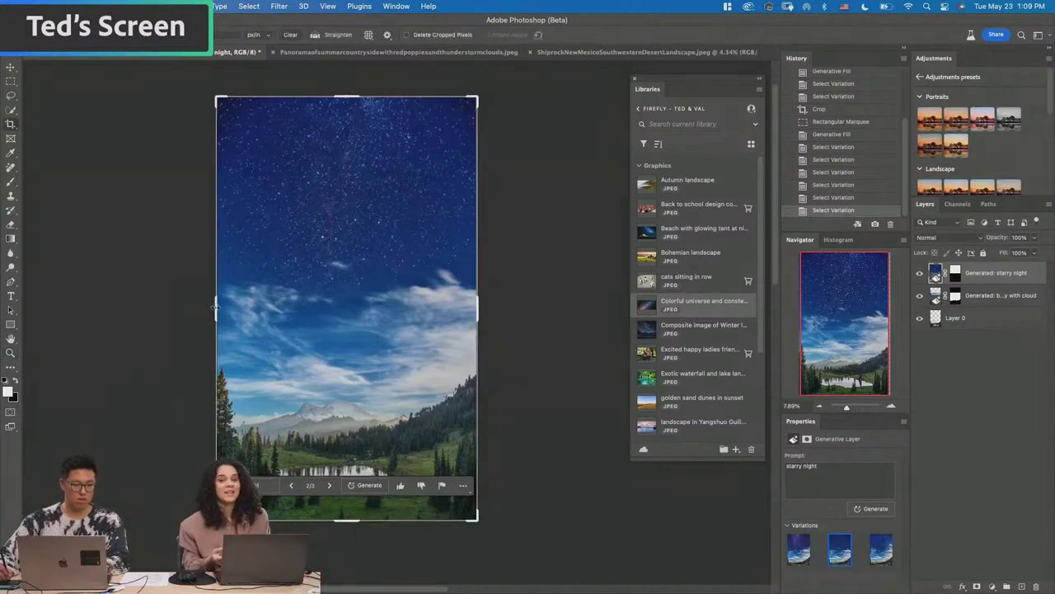
- Widen the canvas past both the left and right image edges with the crop
{"action": "left_click_drag", "start_coordinate": [215, 309], "coordinate": [201, 309]}
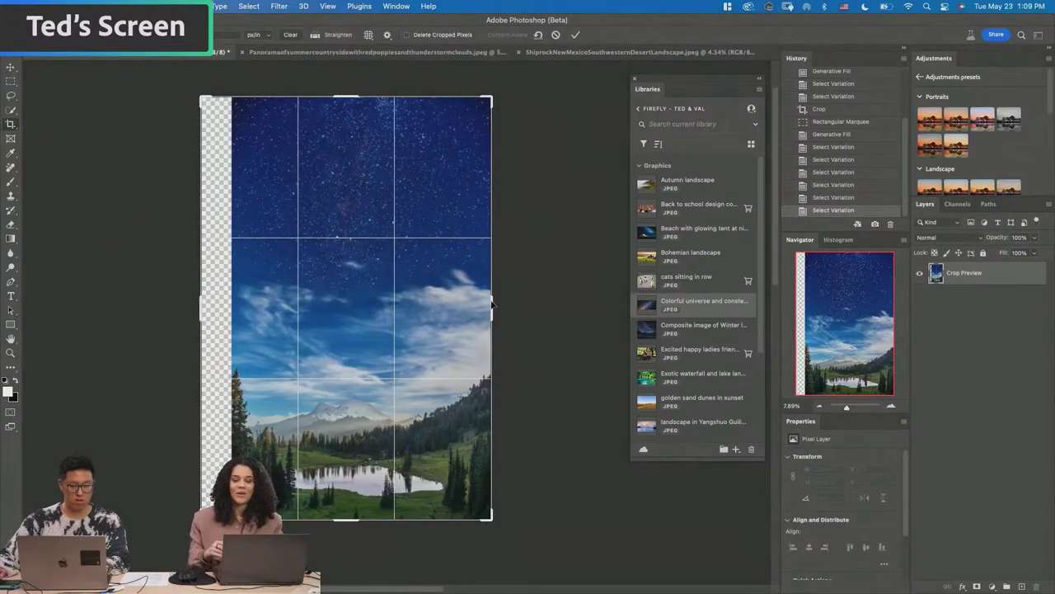
{"action": "left_click_drag", "start_coordinate": [492, 306], "coordinate": [510, 306]}
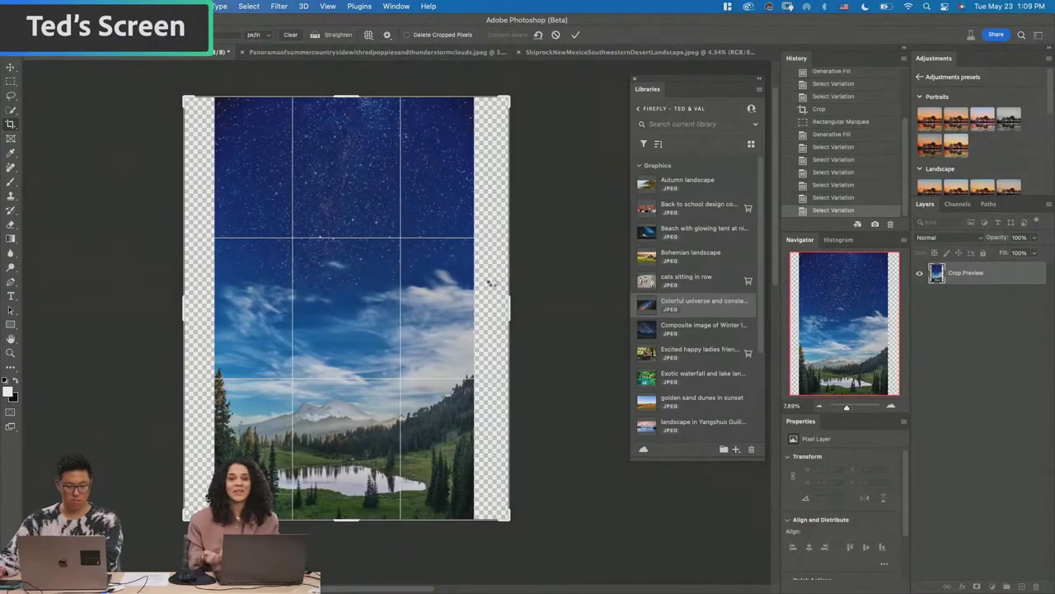
{"action": "key", "text": "Return"}
- Select the empty transparent side strips with the Rectangular Marquee for Generative Fill
{"action": "key", "text": "m"}
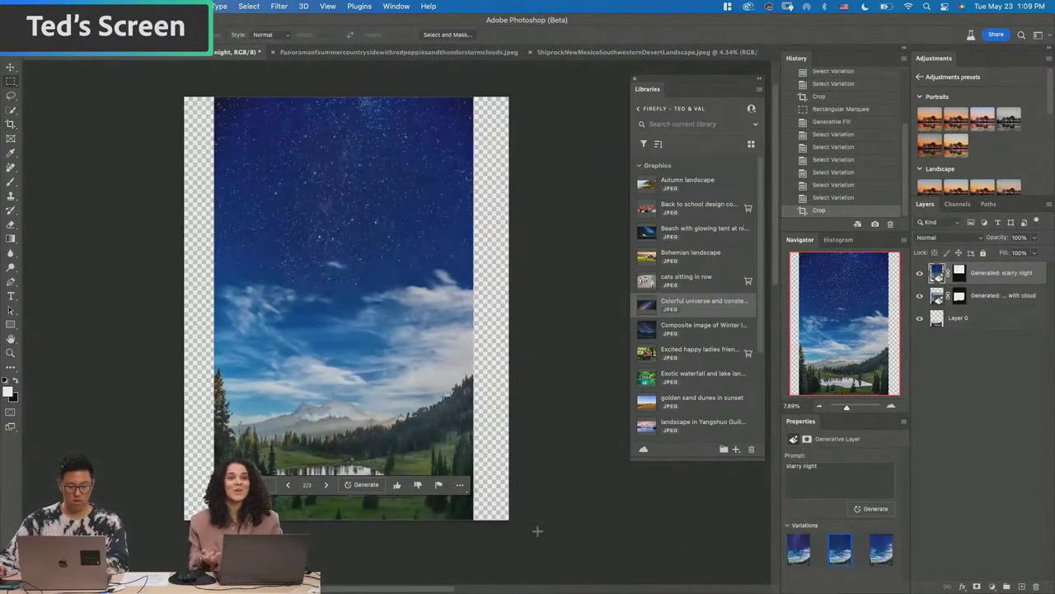
{"action": "left_click_drag", "start_coordinate": [536, 530], "coordinate": [459, 263]}
{"action": "left_click_drag", "start_coordinate": [456, 97], "coordinate": [581, 532]}
{"action": "left_click", "coordinate": [166, 119]}
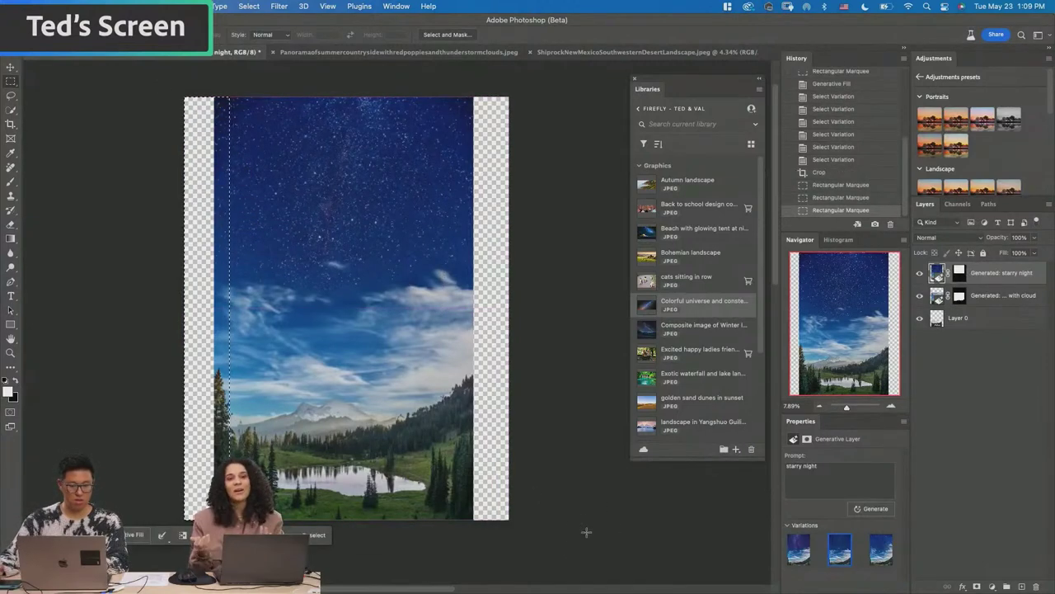
{"action": "left_click_drag", "start_coordinate": [567, 546], "coordinate": [463, 85]}
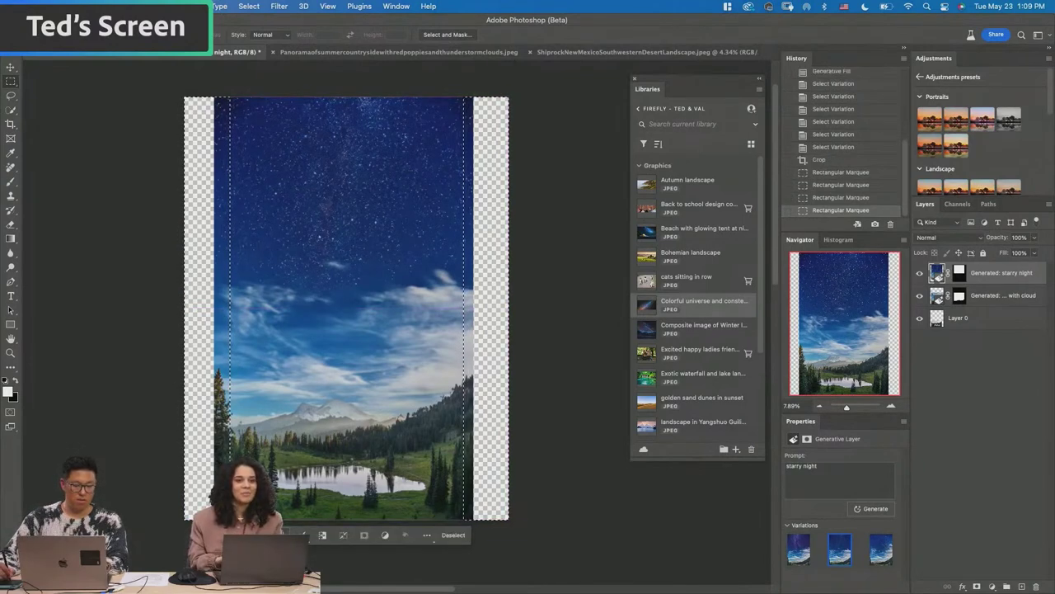
{"action": "left_click", "coordinate": [251, 534]}
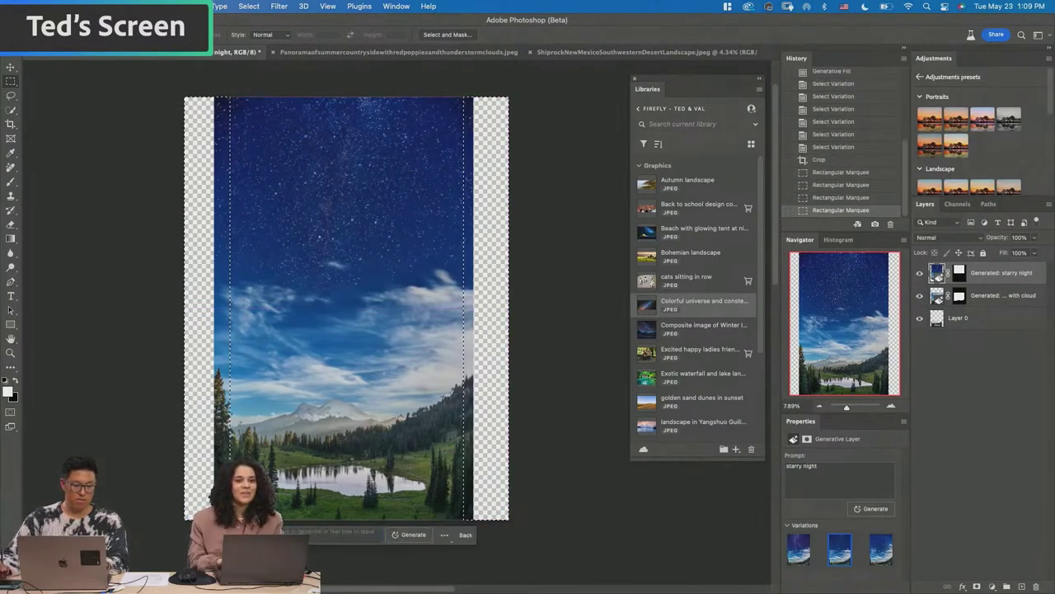
- Generate promptless fill for the side strips, compare all three results, and keep the second variation
{"action": "left_click", "coordinate": [413, 536]}
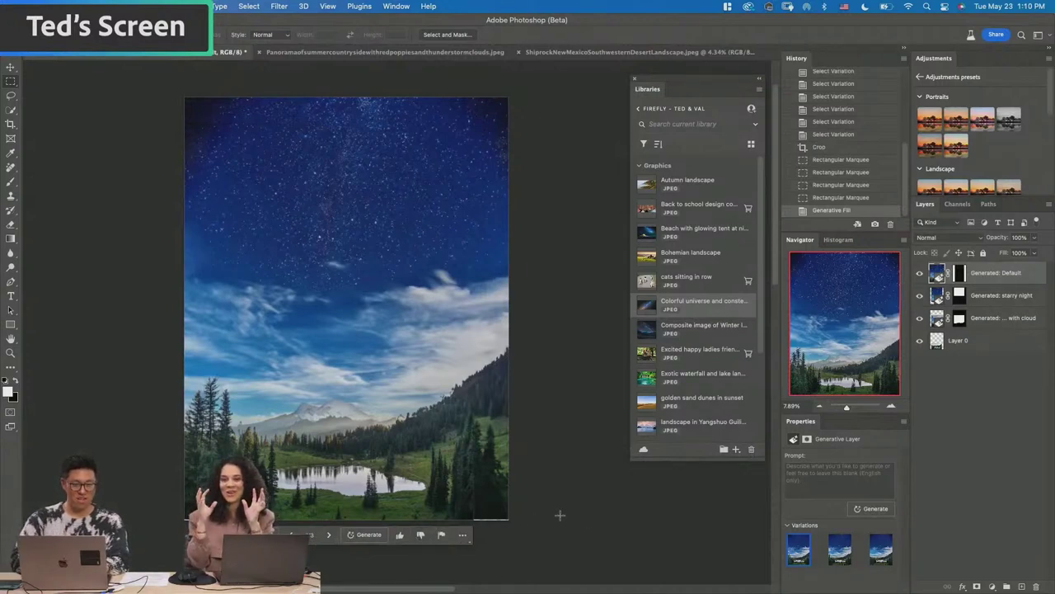
{"action": "left_click", "coordinate": [833, 559]}
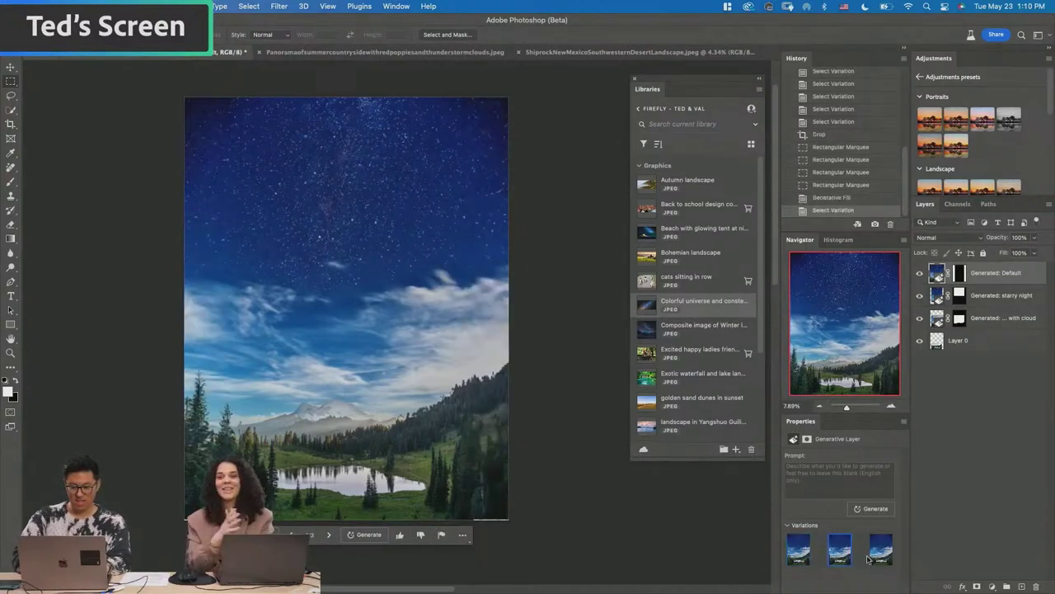
{"action": "left_click", "coordinate": [881, 552]}
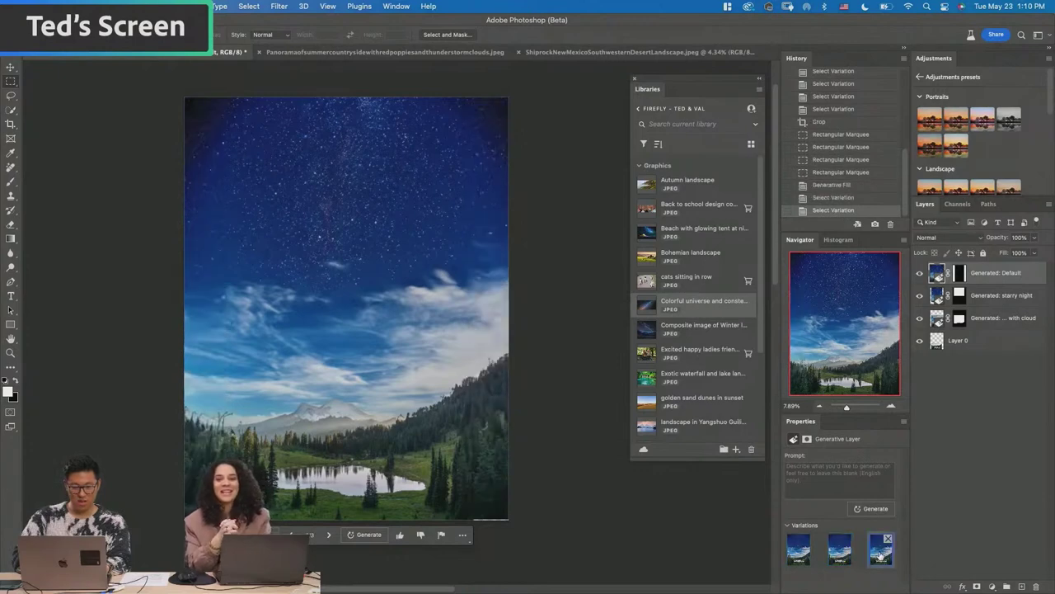
{"action": "left_click", "coordinate": [841, 558]}
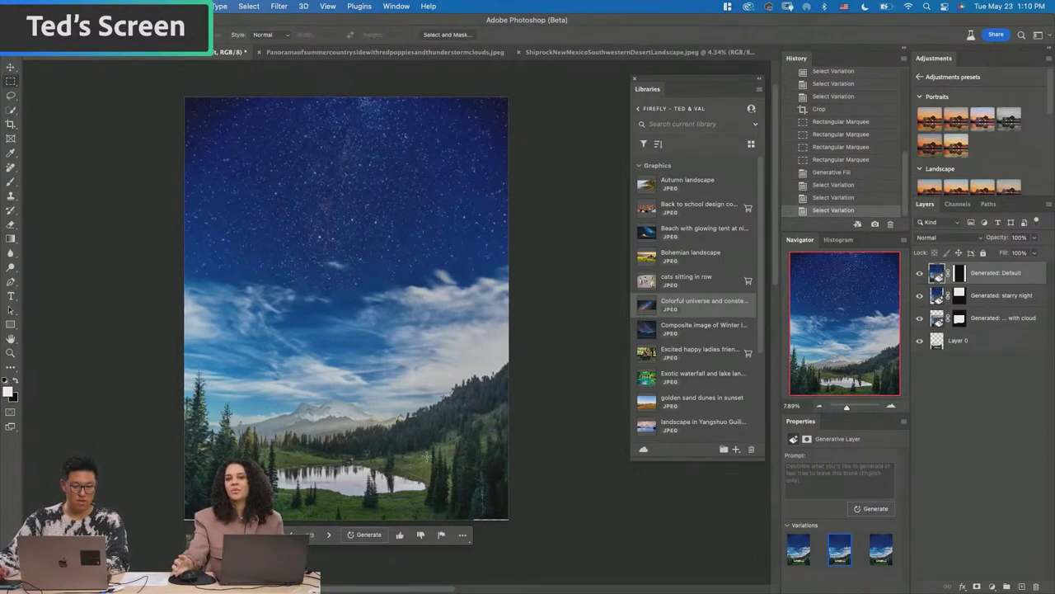
{"action": "key", "text": "z"}
{"action": "left_click_drag", "start_coordinate": [368, 468], "coordinate": [387, 438]}
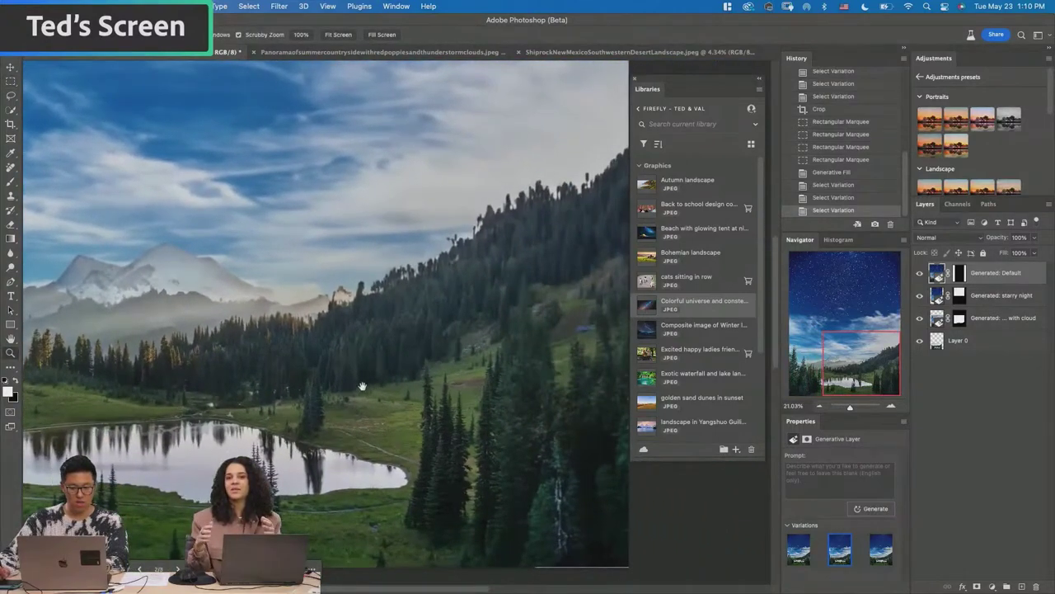
{"action": "scroll", "coordinate": [366, 385], "scroll_direction": "left", "scroll_amount": 5}
{"action": "scroll", "coordinate": [370, 383], "scroll_direction": "left", "scroll_amount": 3}
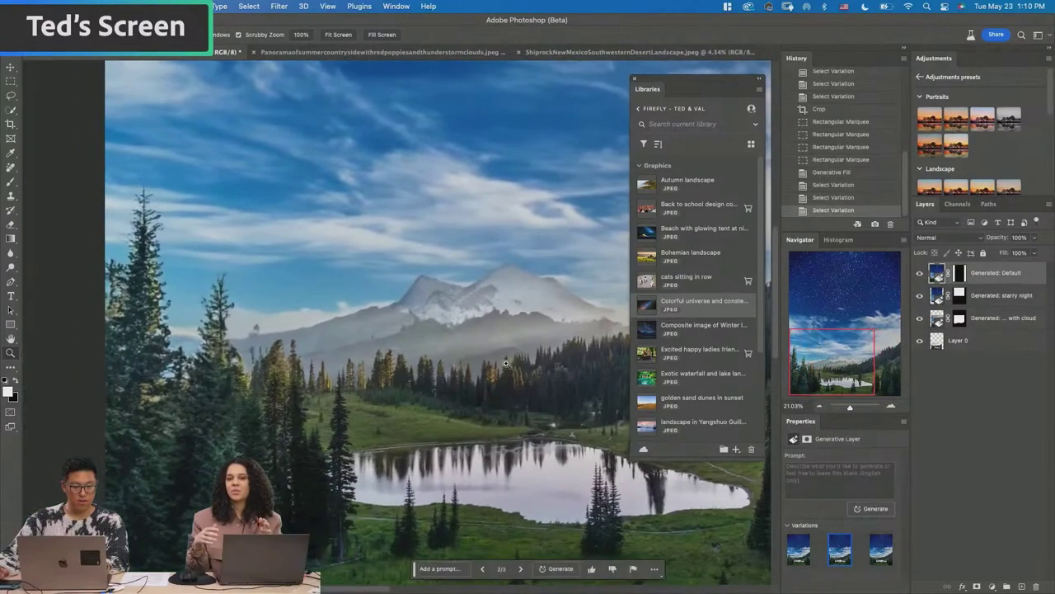
{"action": "scroll", "coordinate": [412, 388], "scroll_direction": "down", "scroll_amount": 3}
{"action": "scroll", "coordinate": [429, 390], "scroll_direction": "down", "scroll_amount": 4}
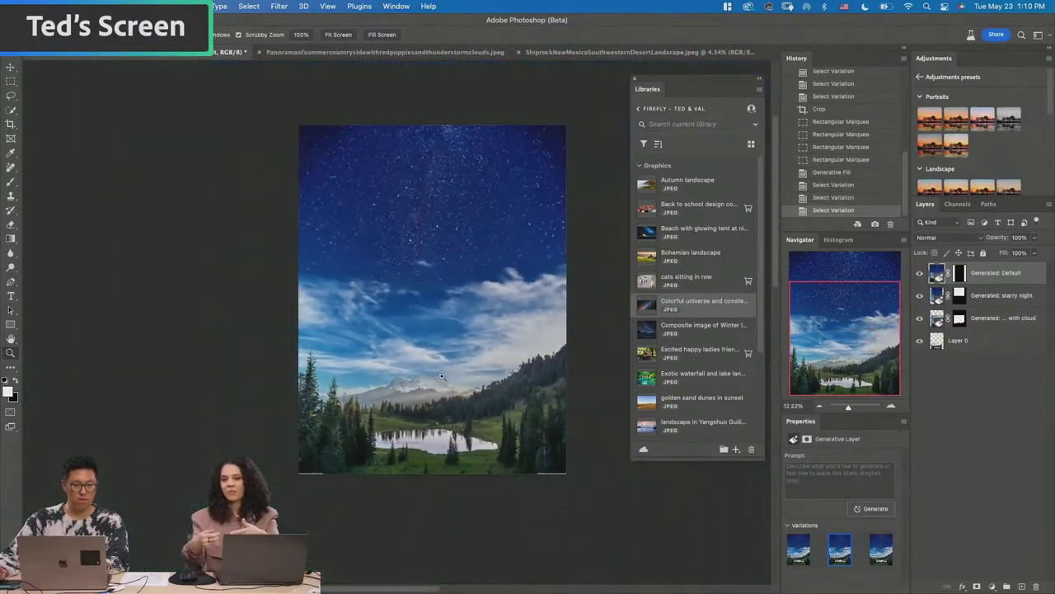
{"action": "scroll", "coordinate": [422, 257], "scroll_direction": "up", "scroll_amount": 2}
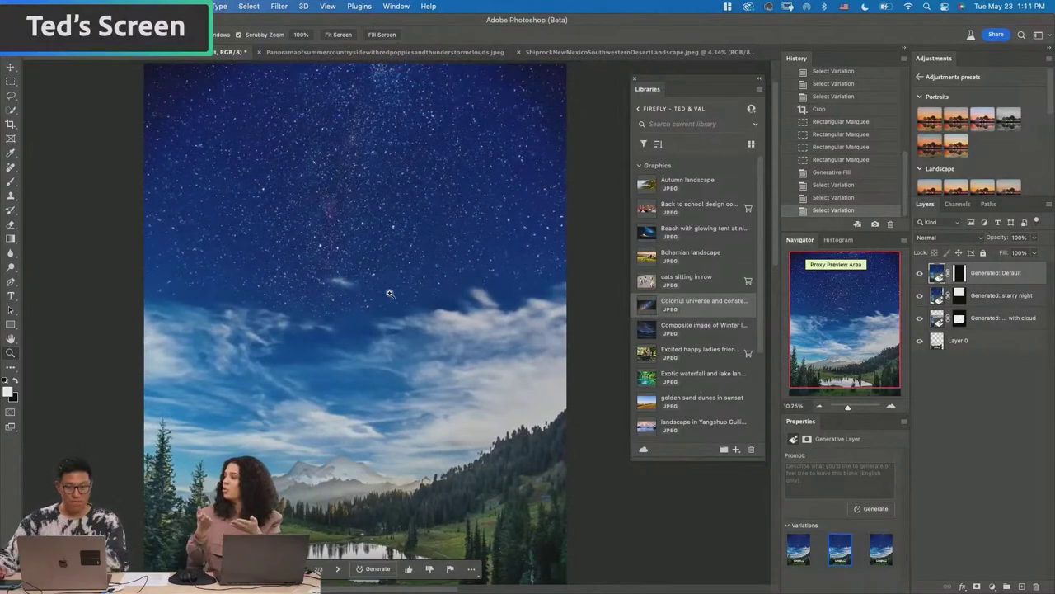
{"action": "scroll", "coordinate": [408, 363], "scroll_direction": "down", "scroll_amount": 2}
{"action": "scroll", "coordinate": [405, 351], "scroll_direction": "down", "scroll_amount": 2}
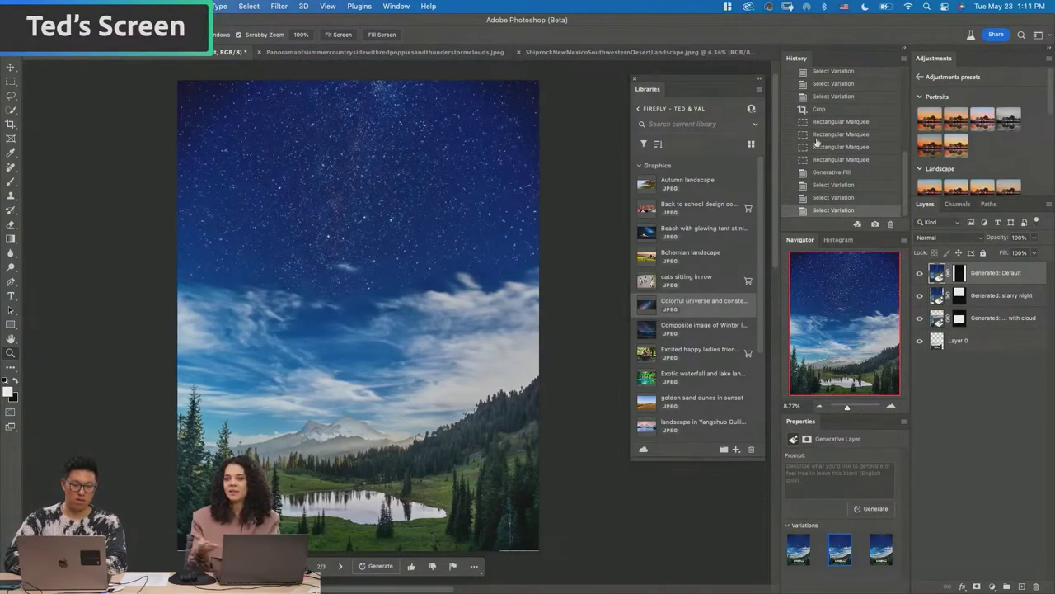
{"action": "scroll", "coordinate": [831, 137], "scroll_direction": "up", "scroll_amount": 5}
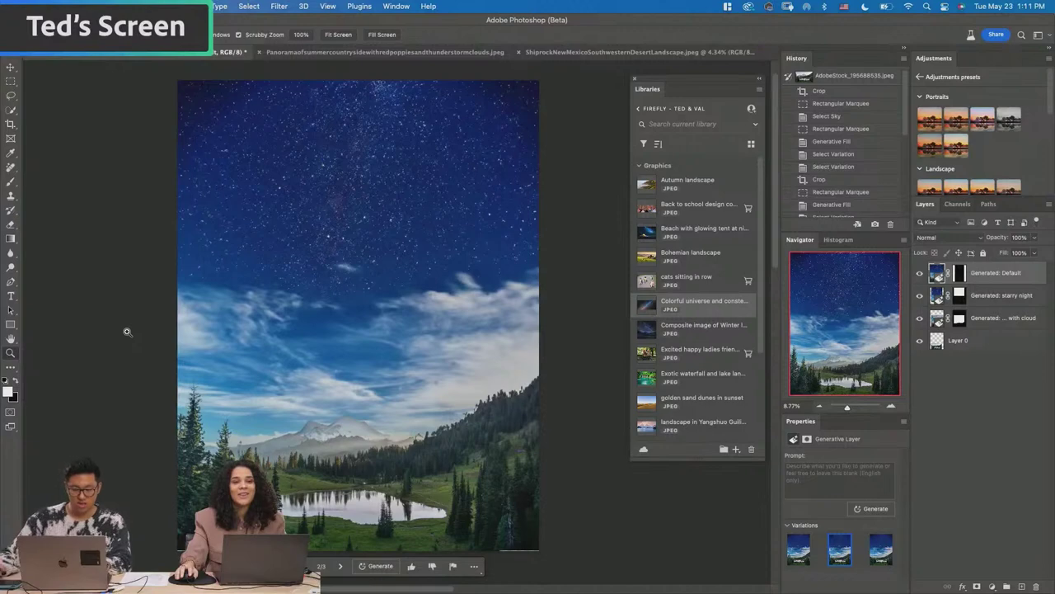
{"action": "key", "text": "l"}
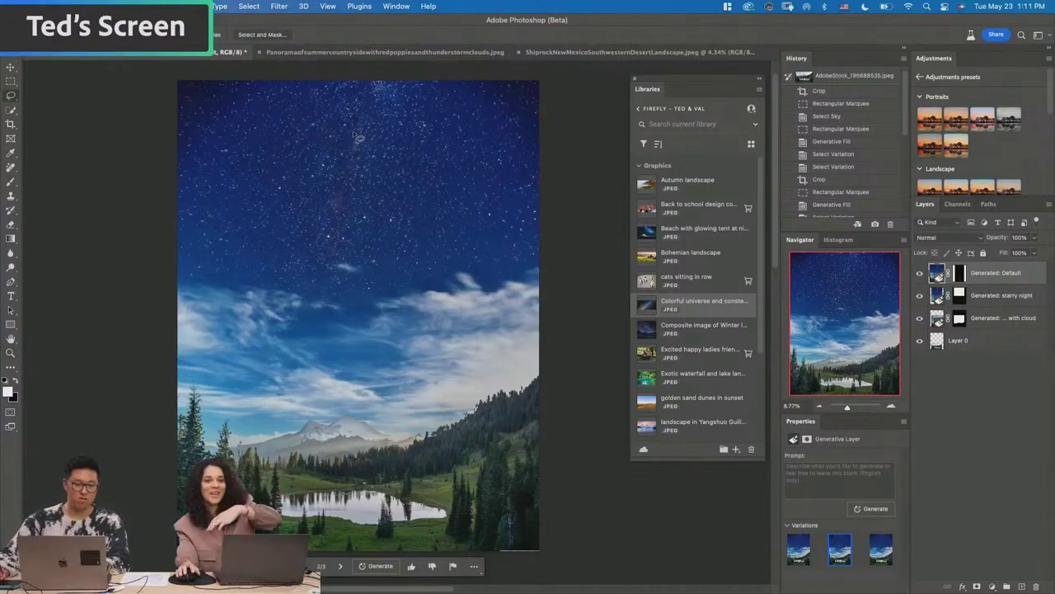
- Lasso an oval of the upper sky and enter 'meteor shower' as the Generative Fill prompt
{"action": "mouse_move", "coordinate": [369, 136]}
{"action": "left_mouse_down"}
{"action": "mouse_move", "coordinate": [281, 182]}
{"action": "mouse_move", "coordinate": [241, 220]}
{"action": "mouse_move", "coordinate": [258, 242]}
{"action": "mouse_move", "coordinate": [342, 240]}
{"action": "mouse_move", "coordinate": [423, 214]}
{"action": "mouse_move", "coordinate": [482, 156]}
{"action": "mouse_move", "coordinate": [430, 126]}
{"action": "mouse_move", "coordinate": [375, 127]}
{"action": "left_mouse_up"}
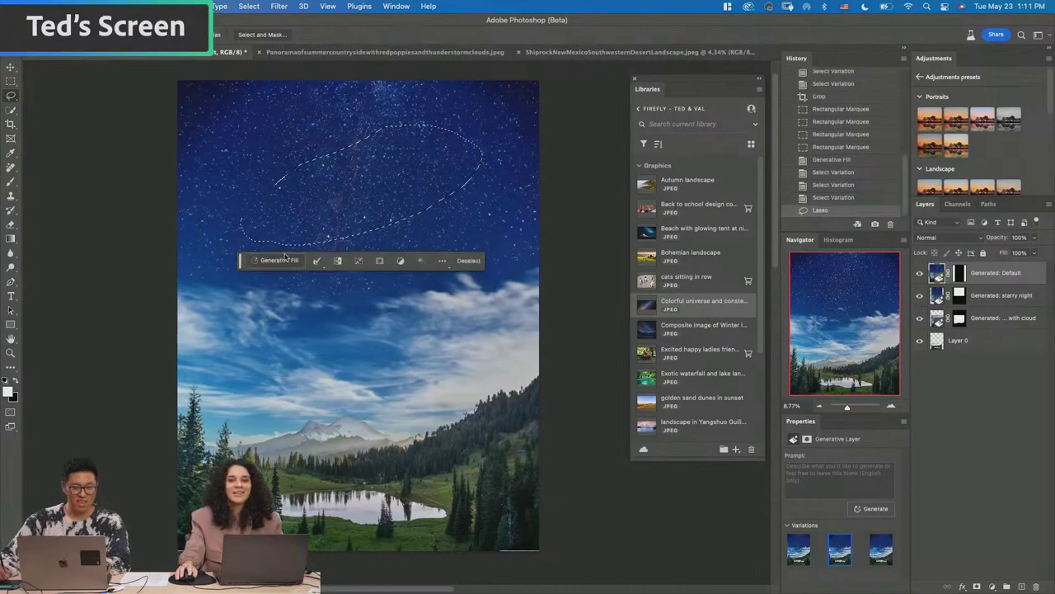
{"action": "left_click", "coordinate": [280, 260]}
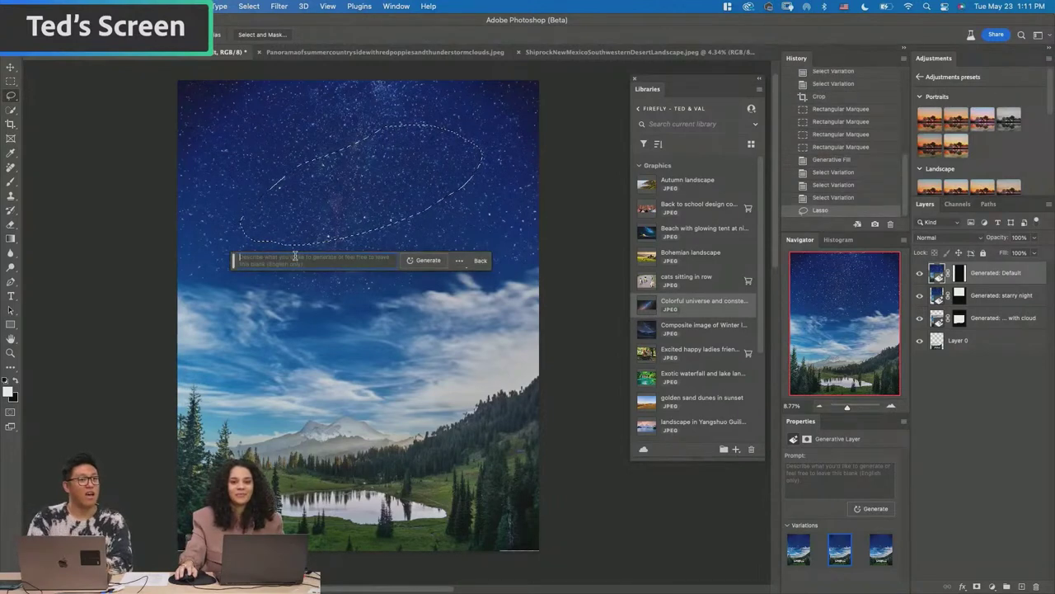
{"action": "type", "text": "meteor"}
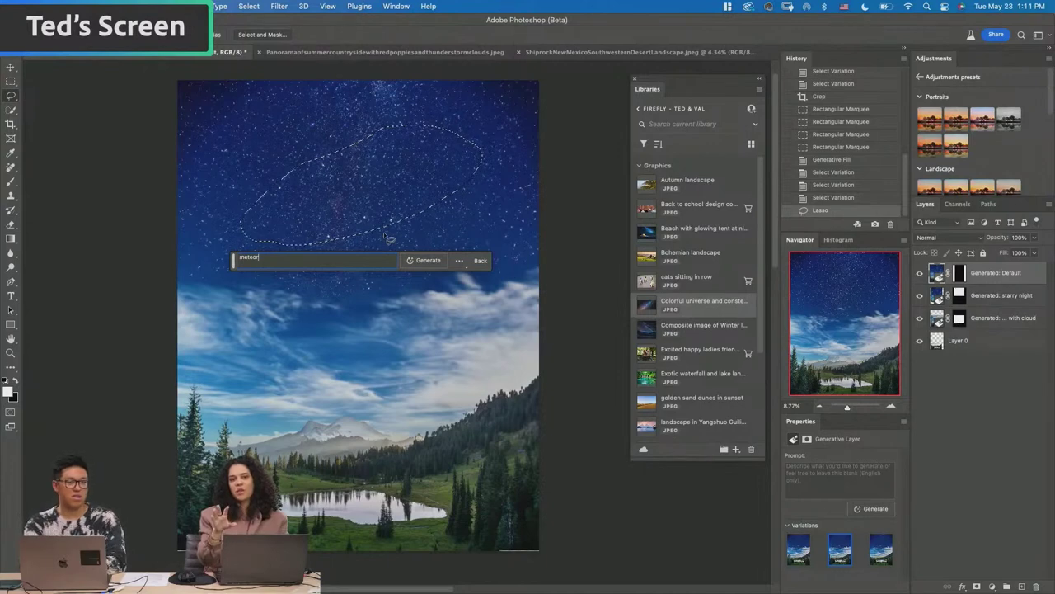
{"action": "type", "text": "shower"}
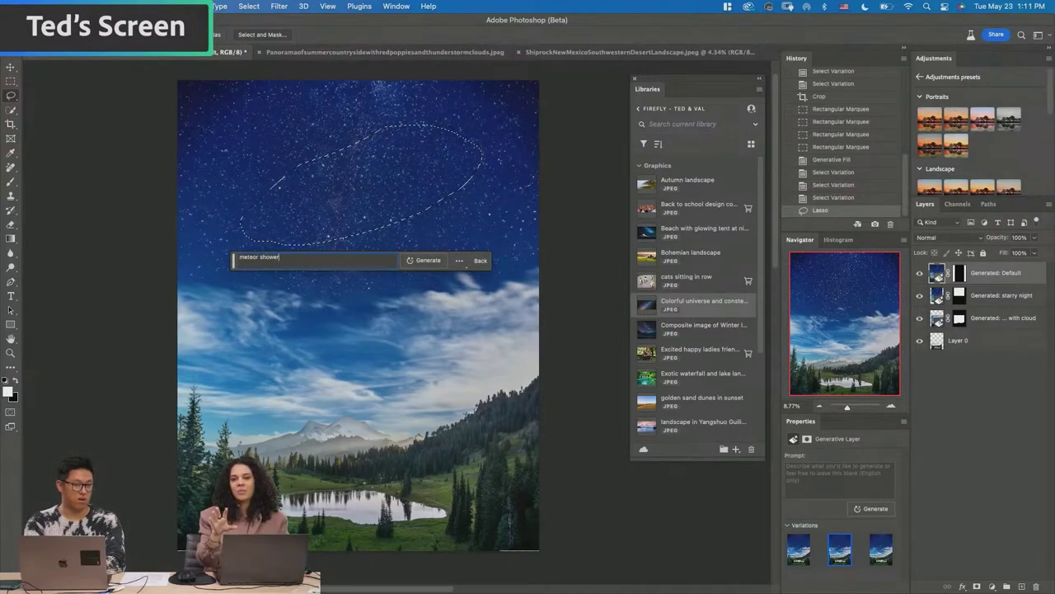
- Back out of Generative Fill without generating and drop the lasso selection
{"action": "key", "text": "super+a"}
{"action": "left_click", "coordinate": [334, 261]}
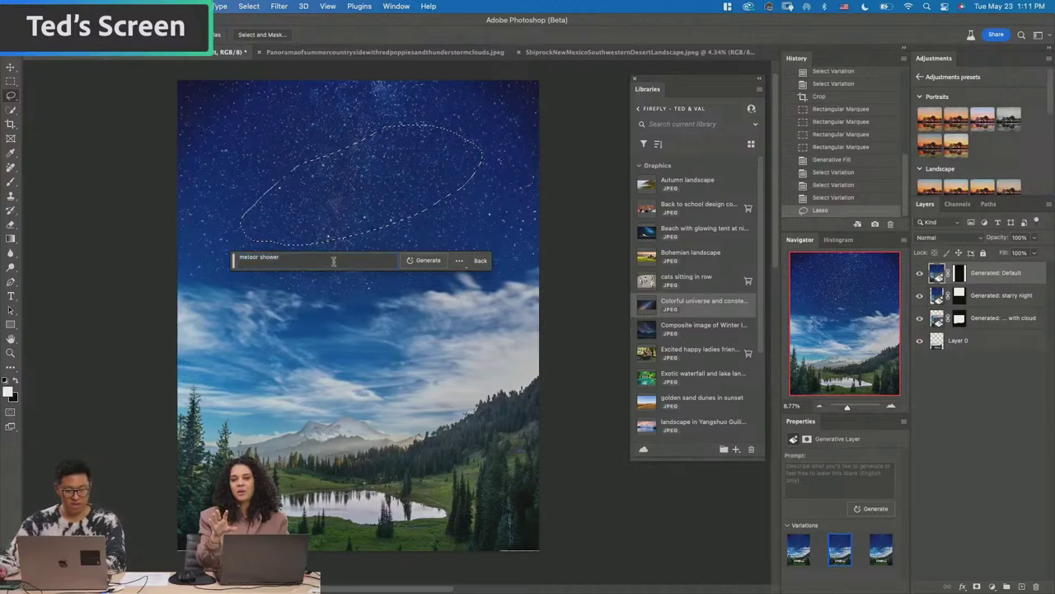
{"action": "left_click", "coordinate": [480, 261]}
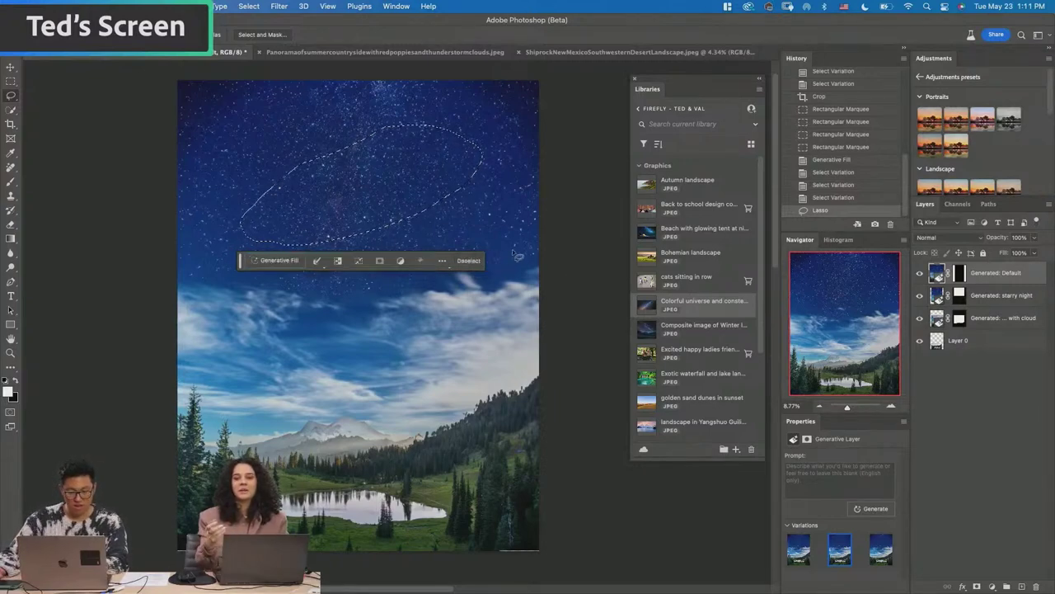
{"action": "key", "text": "m"}
{"action": "left_click", "coordinate": [350, 155]}
{"action": "left_click_drag", "start_coordinate": [164, 79], "coordinate": [601, 281]}
{"action": "left_click", "coordinate": [276, 295]}
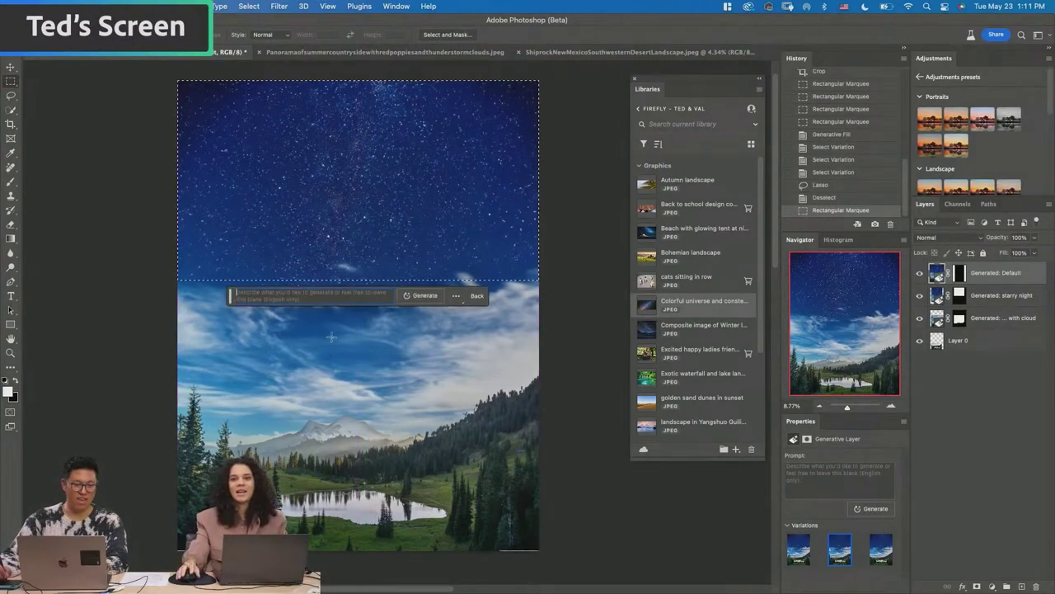
{"action": "key", "text": "super+z"}
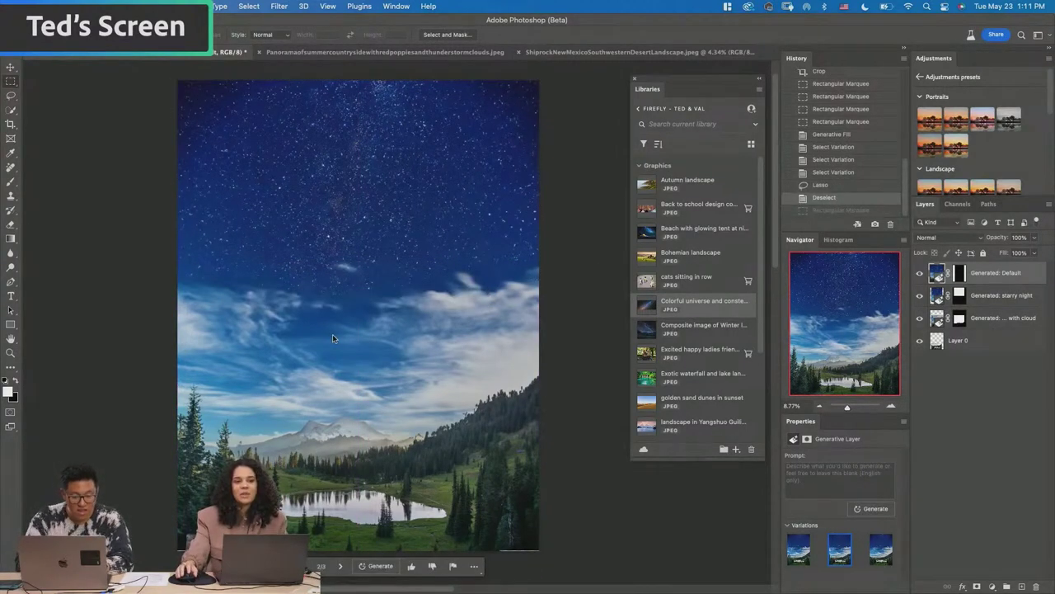
{"action": "left_click_drag", "start_coordinate": [173, 84], "coordinate": [582, 296]}
{"action": "left_click", "coordinate": [280, 312]}
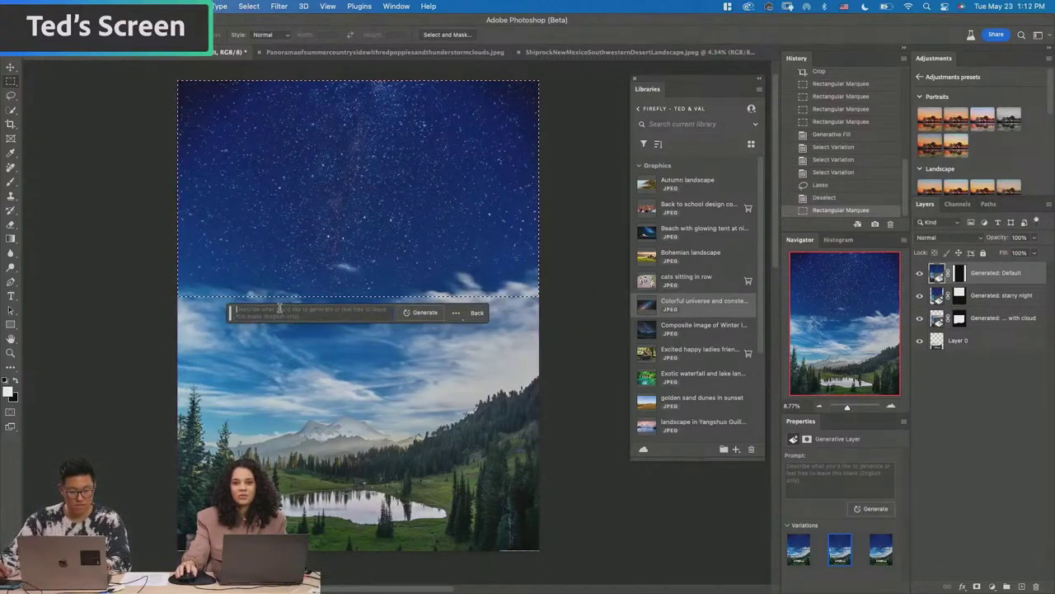
{"action": "type", "text": "meteor show"}
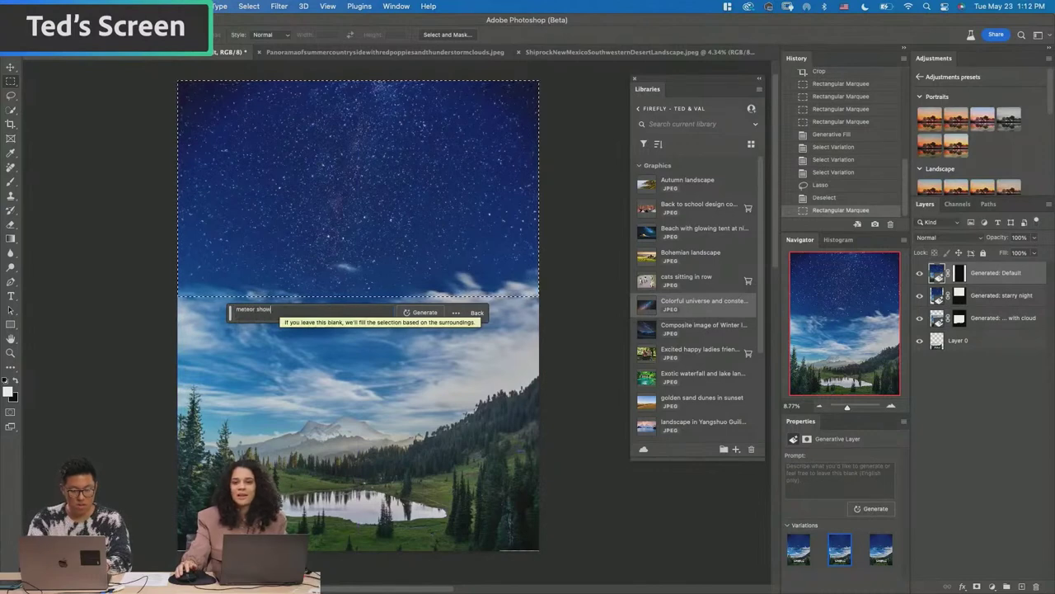
{"action": "type", "text": "er falling"}
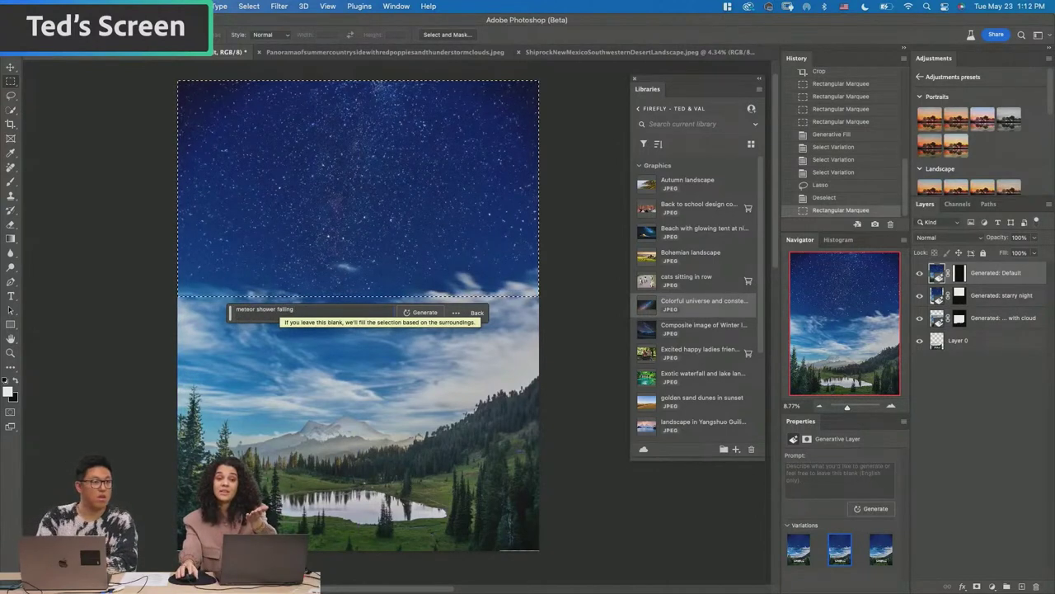
{"action": "key", "text": "BackSpace"}
{"action": "key", "text": "BackSpace"}
{"action": "key", "text": "BackSpace"}
{"action": "key", "text": "BackSpace"}
{"action": "key", "text": "BackSpace"}
{"action": "key", "text": "BackSpace"}
{"action": "key", "text": "BackSpace"}
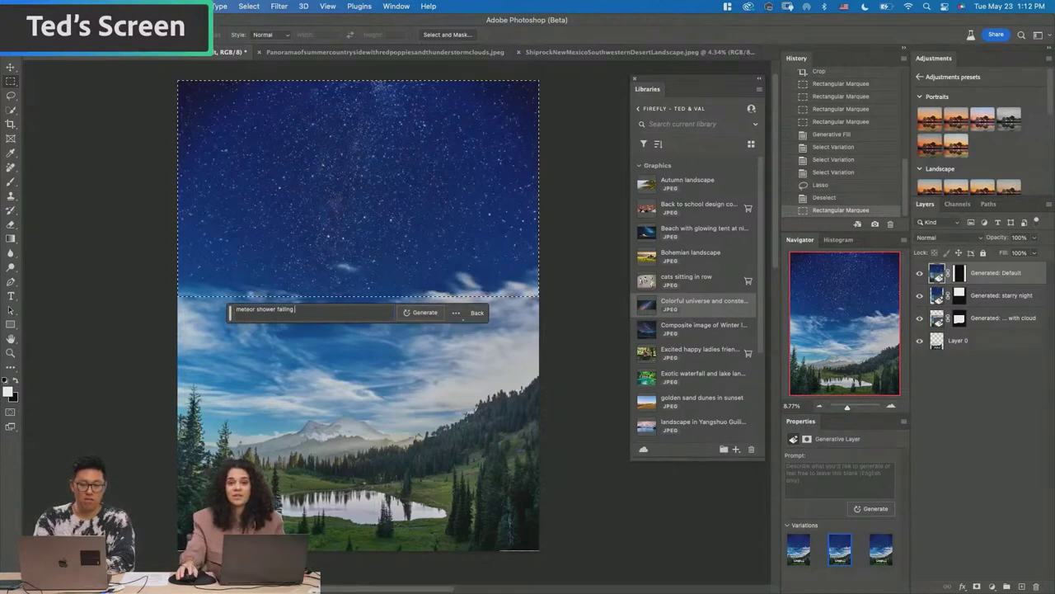
{"action": "type", "text": "with no"}
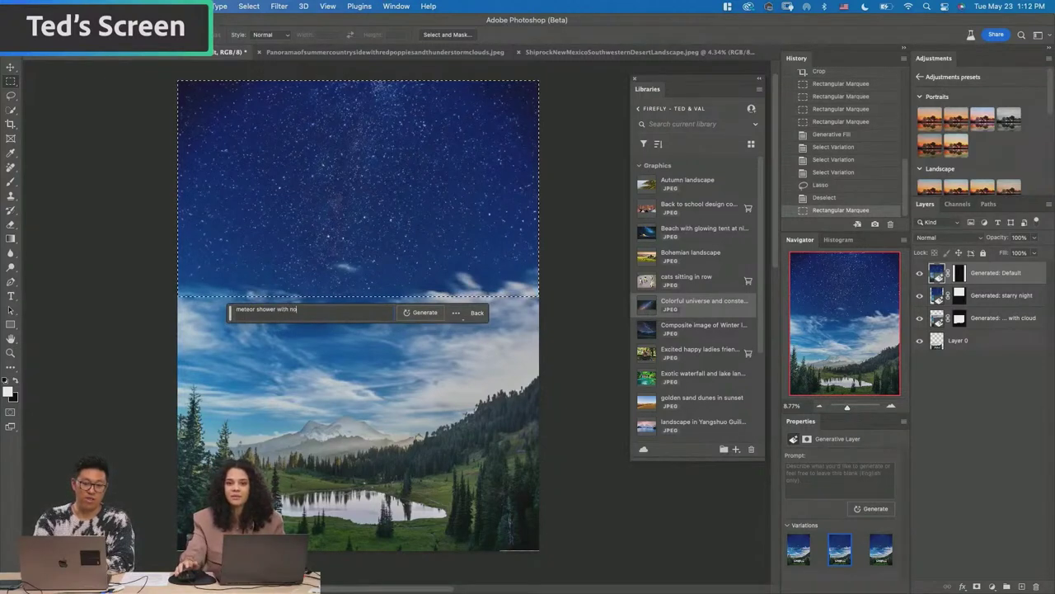
{"action": "type", "text": "rthern light"}
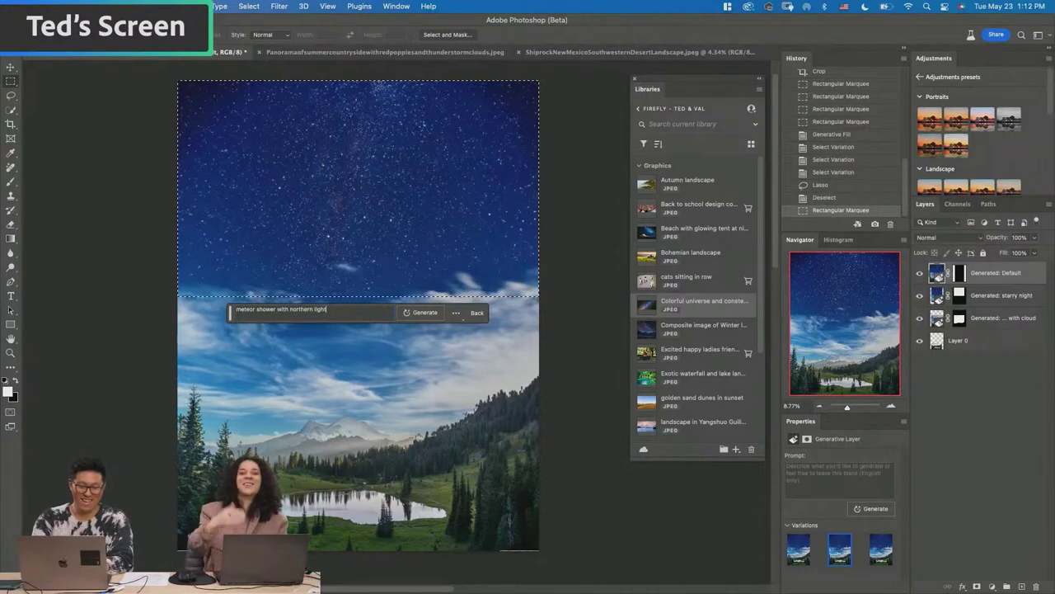
{"action": "left_click", "coordinate": [417, 313]}
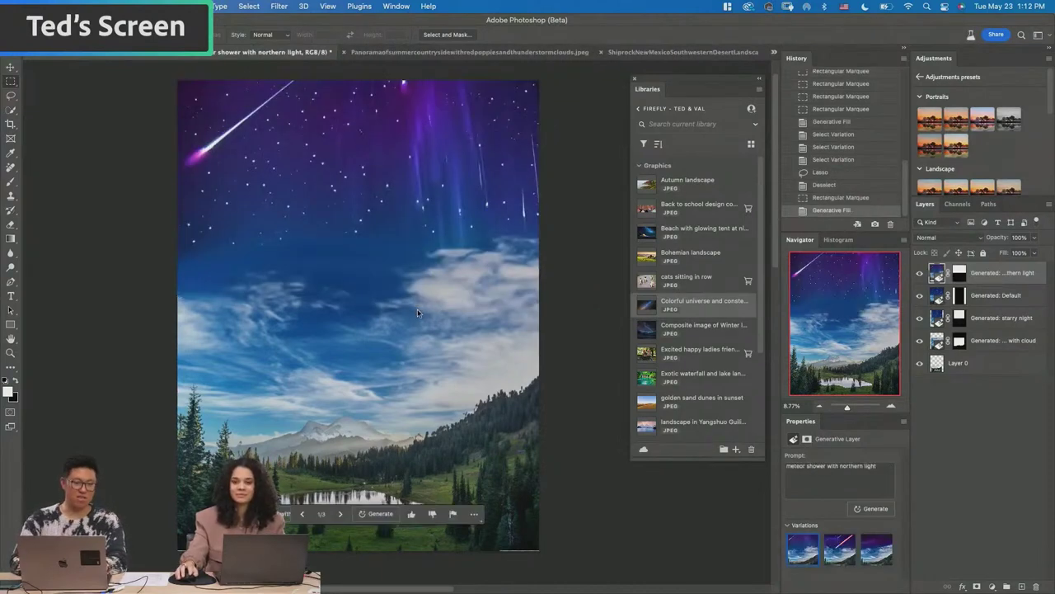
{"action": "left_click", "coordinate": [836, 556]}
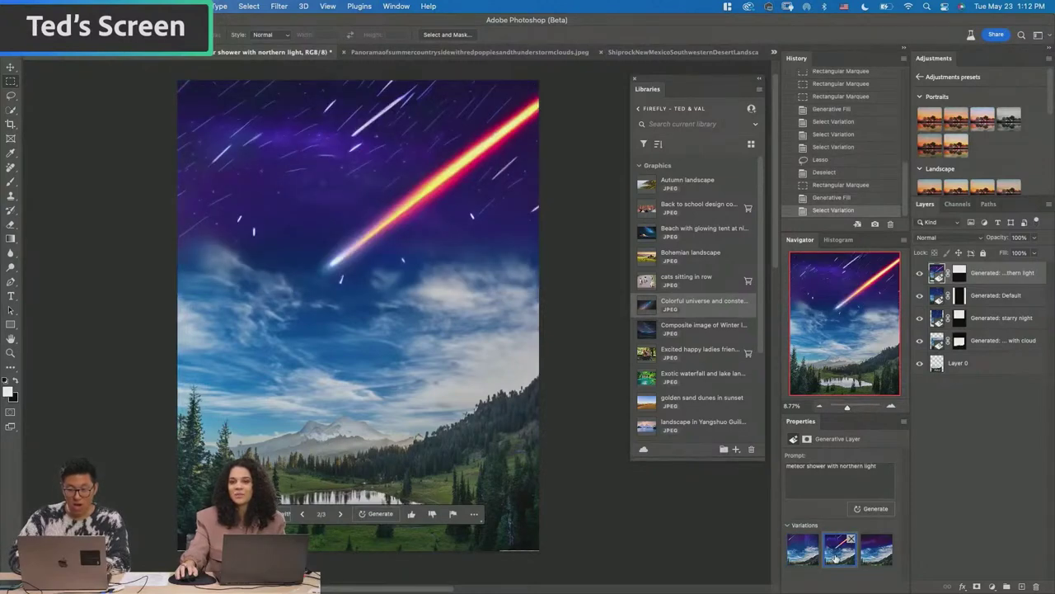
{"action": "left_click", "coordinate": [874, 555]}
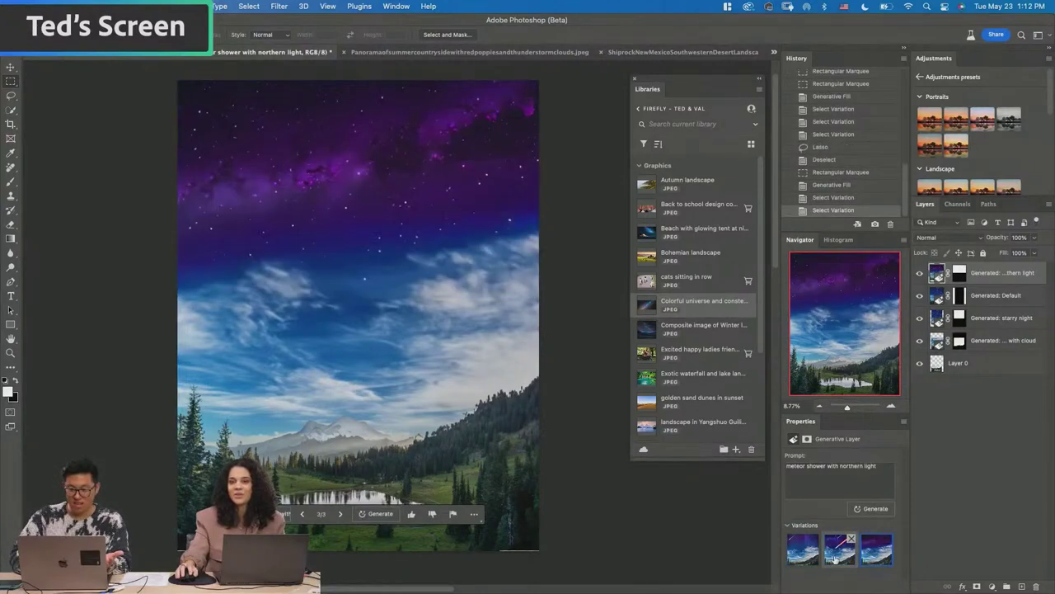
{"action": "left_click", "coordinate": [836, 557]}
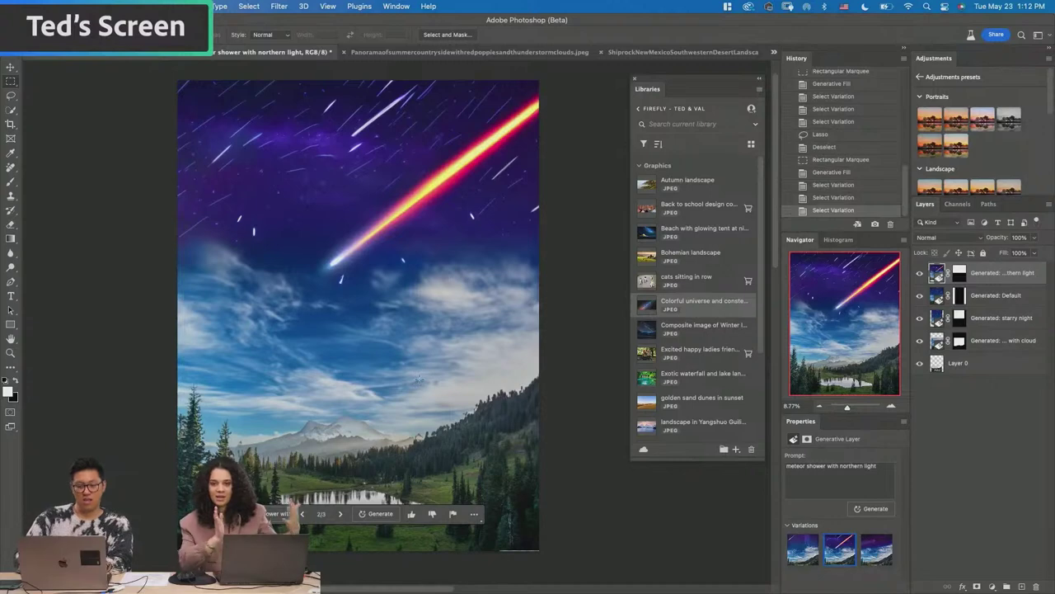
- Delete the northern-lights generated layer and select the sky with Select > Sky
{"action": "key", "text": "Delete"}
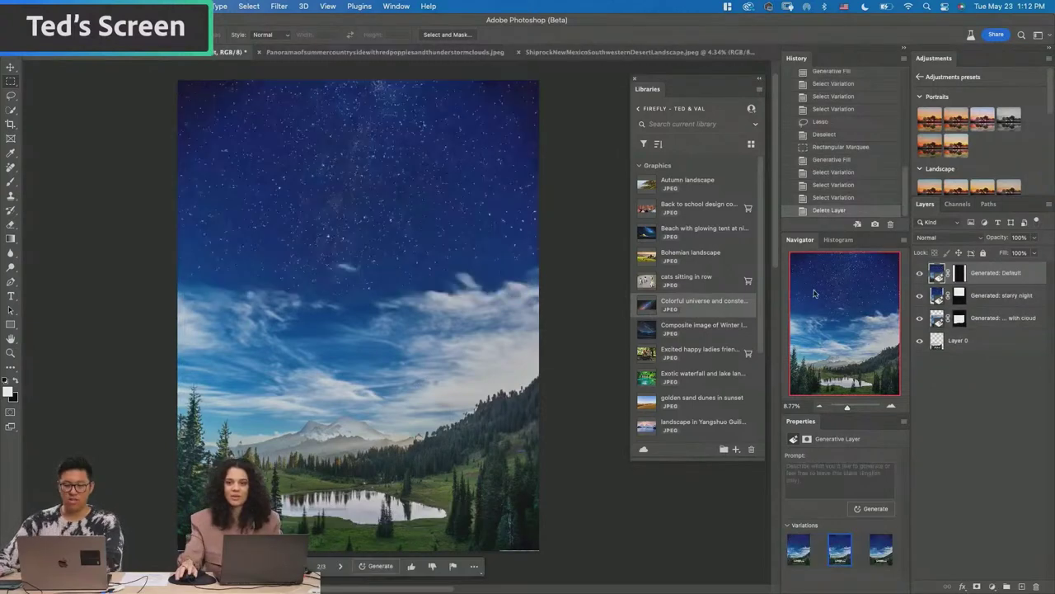
{"action": "left_click", "coordinate": [249, 6]}
{"action": "mouse_move", "coordinate": [285, 5]}
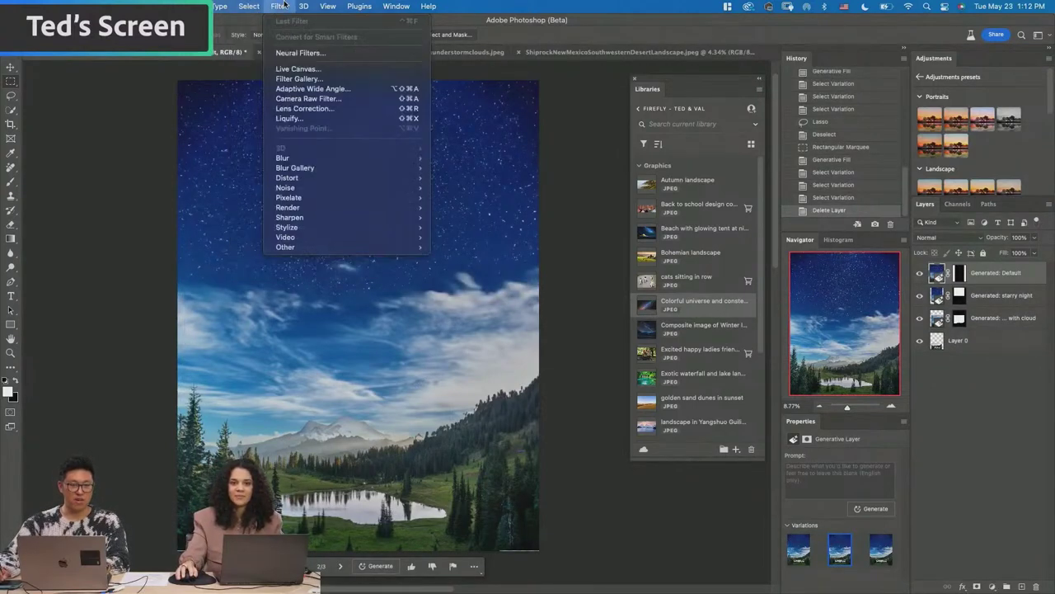
{"action": "mouse_move", "coordinate": [250, 8]}
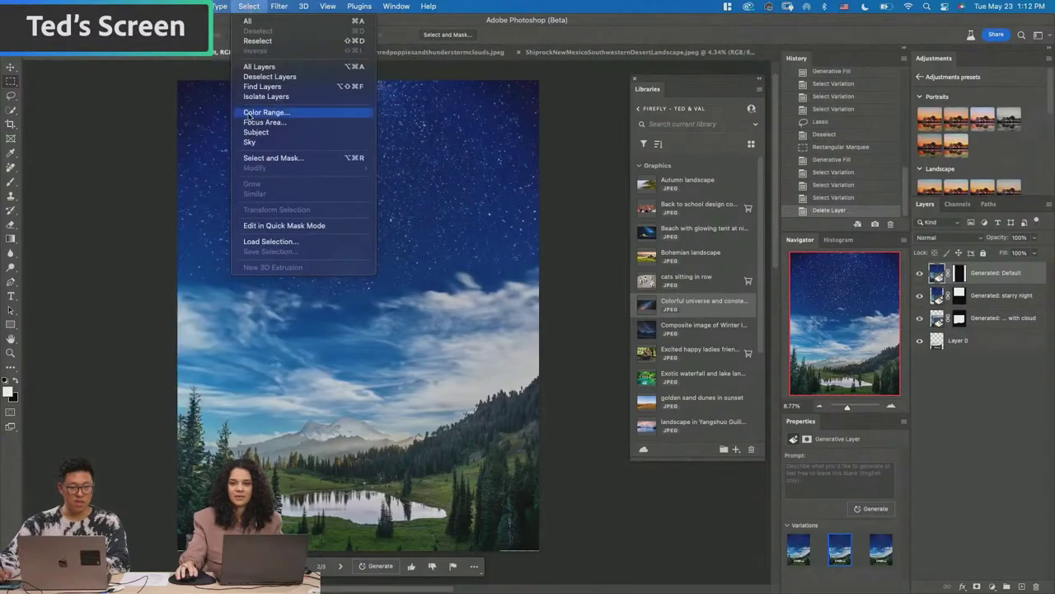
{"action": "left_click", "coordinate": [266, 142]}
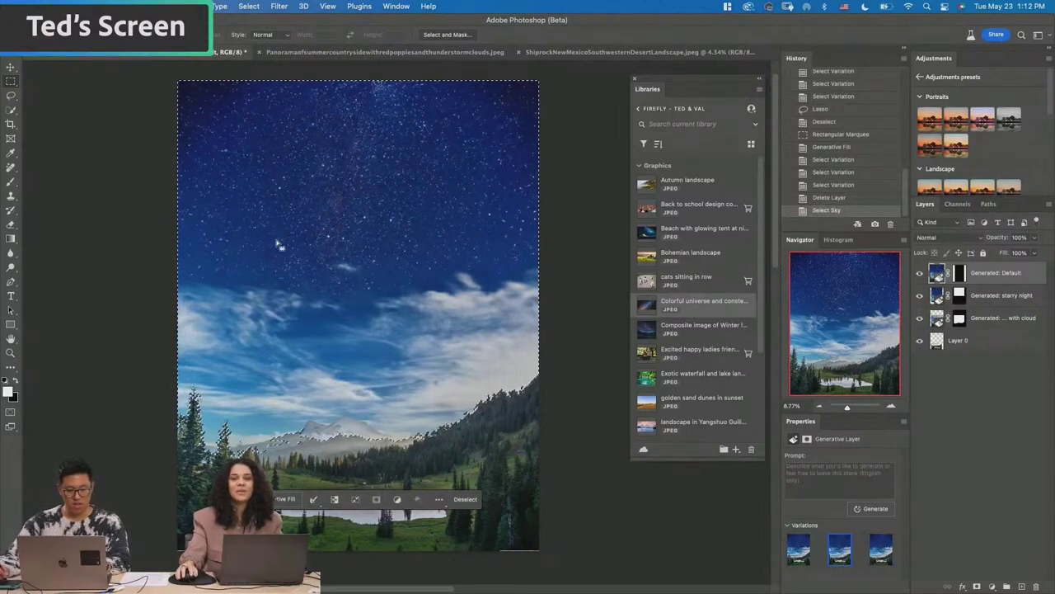
- Generate a 'meteor shower' sky and keep the first variation with the Milky Way meteor streak
{"action": "left_click", "coordinate": [281, 498]}
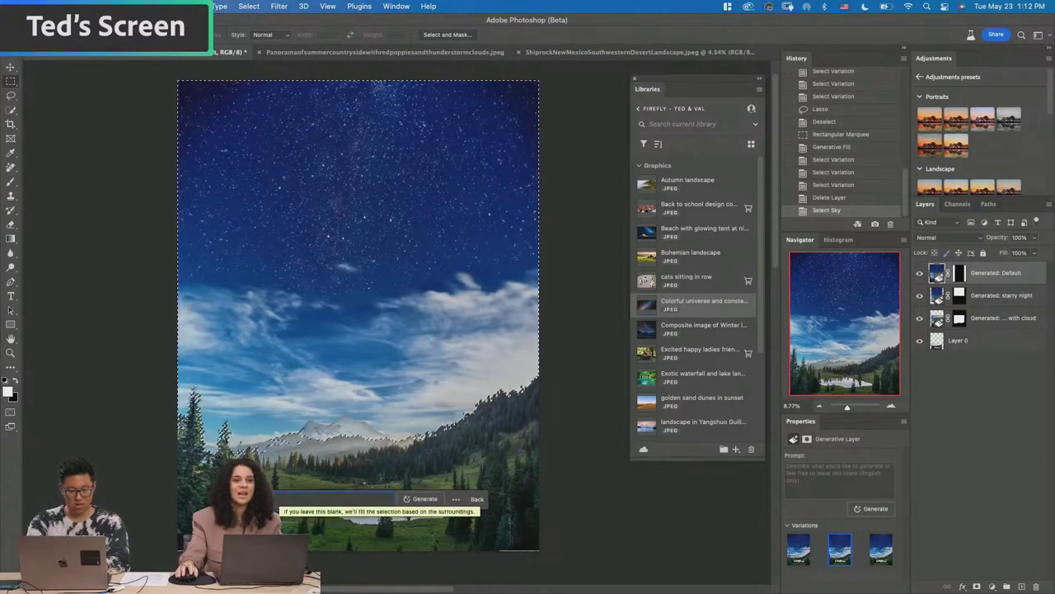
{"action": "left_click", "coordinate": [421, 499]}
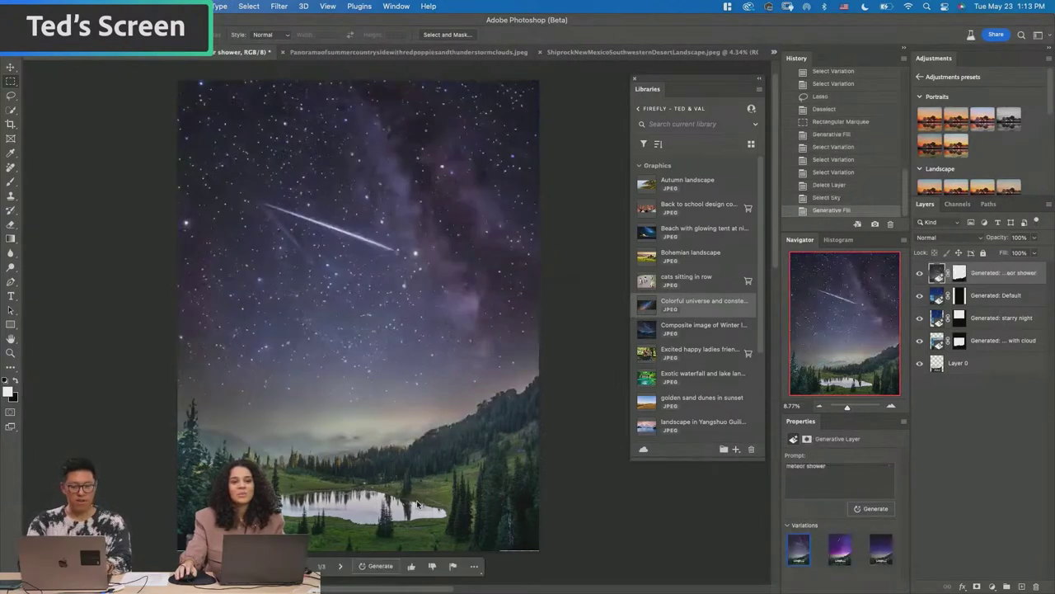
{"action": "left_click", "coordinate": [841, 552]}
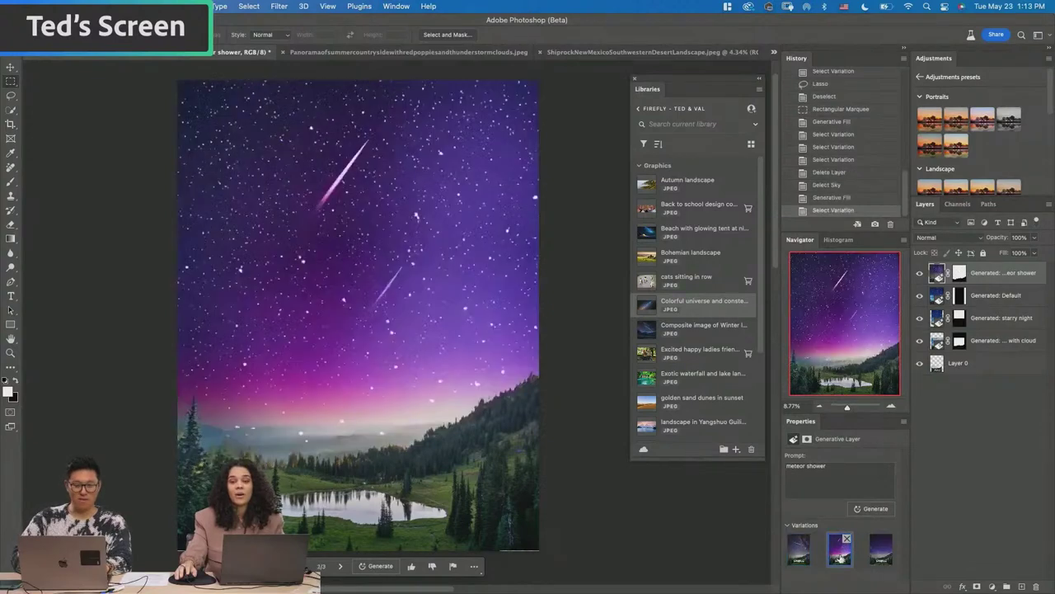
{"action": "left_click", "coordinate": [877, 552]}
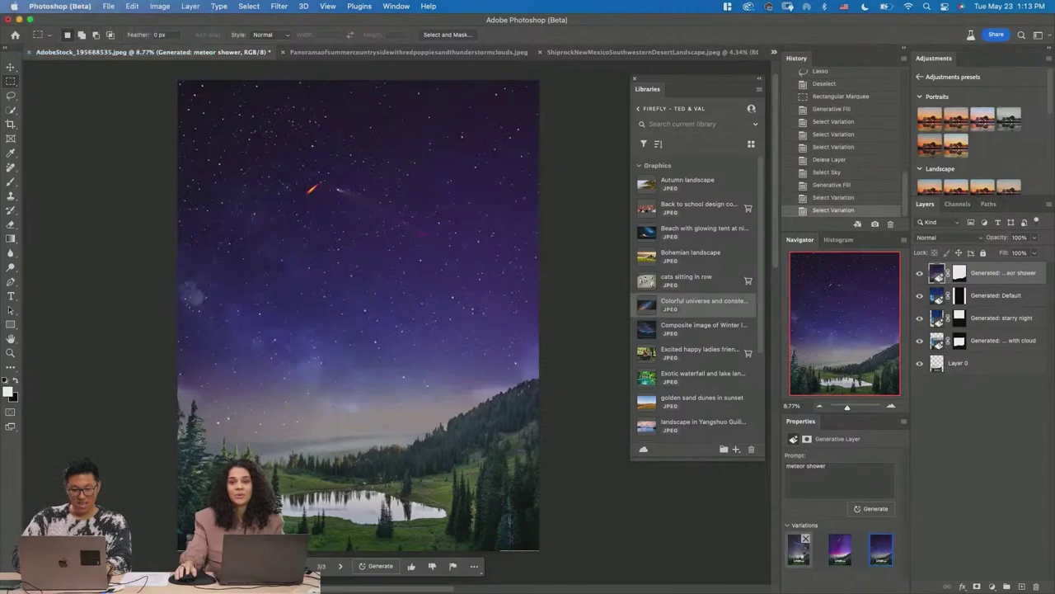
{"action": "left_click", "coordinate": [798, 550]}
- Zoom in on the meteor streak and try the Remove tool, which the generated layer rejects
{"action": "key", "text": "z"}
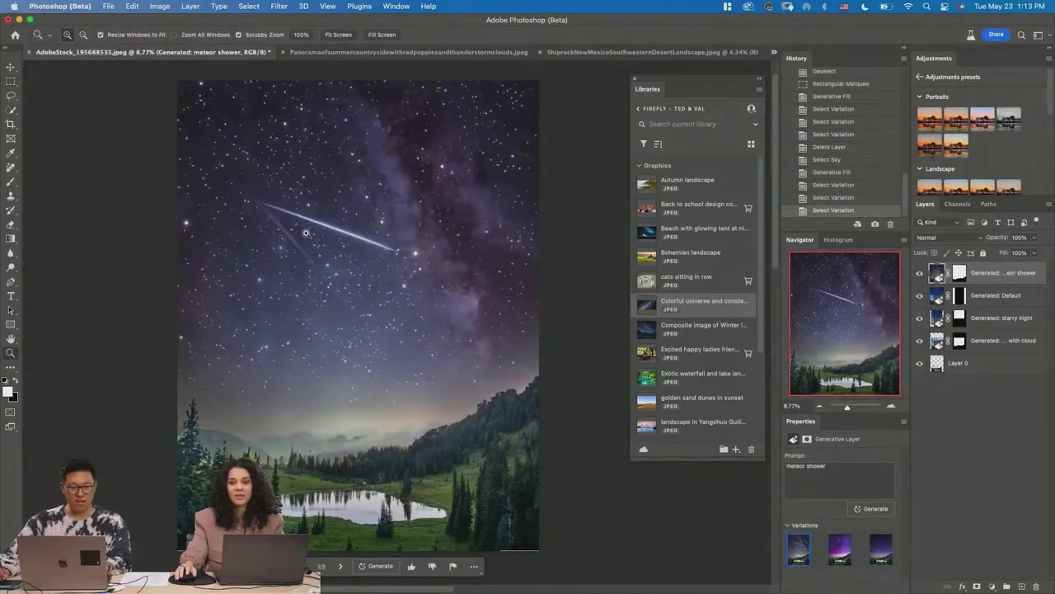
{"action": "left_click_drag", "start_coordinate": [309, 235], "coordinate": [329, 249]}
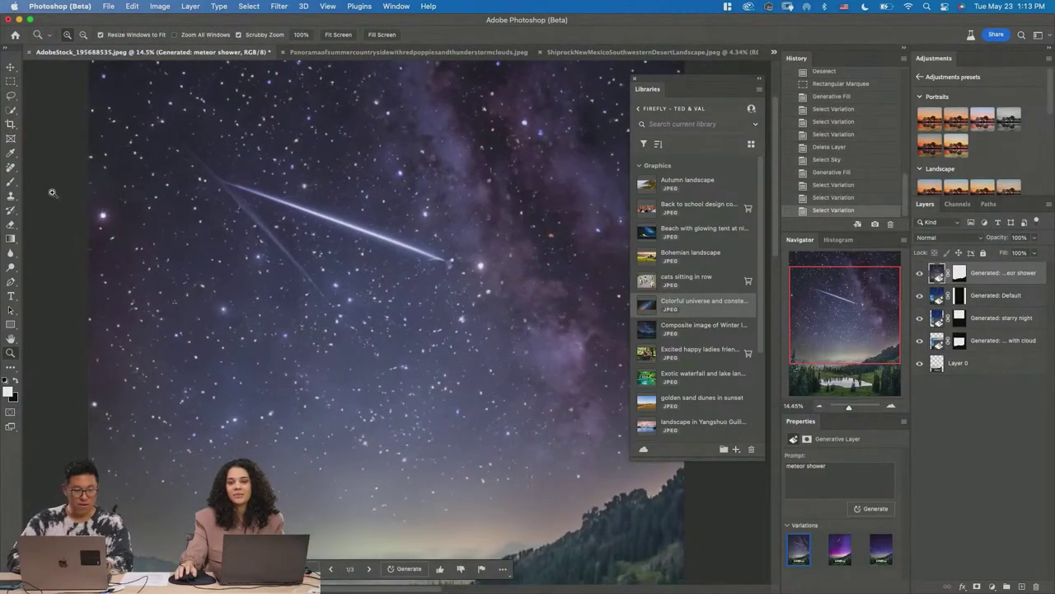
{"action": "left_click", "coordinate": [11, 167]}
{"action": "left_click", "coordinate": [49, 176]}
{"action": "left_click", "coordinate": [230, 174]}
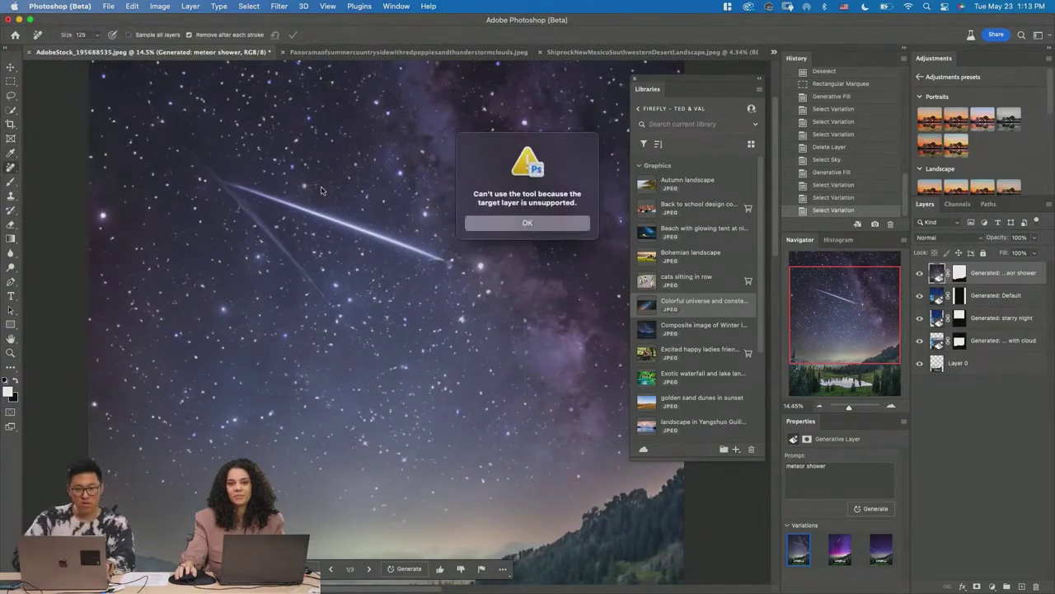
{"action": "key", "text": "Return"}
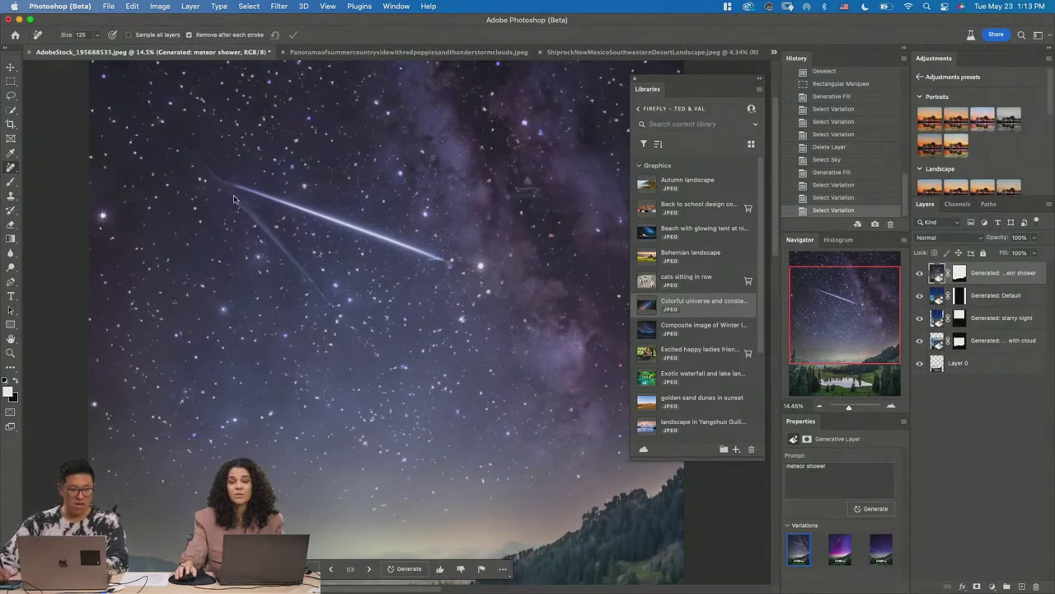
{"action": "left_click", "coordinate": [516, 219]}
{"action": "key", "text": "Return"}
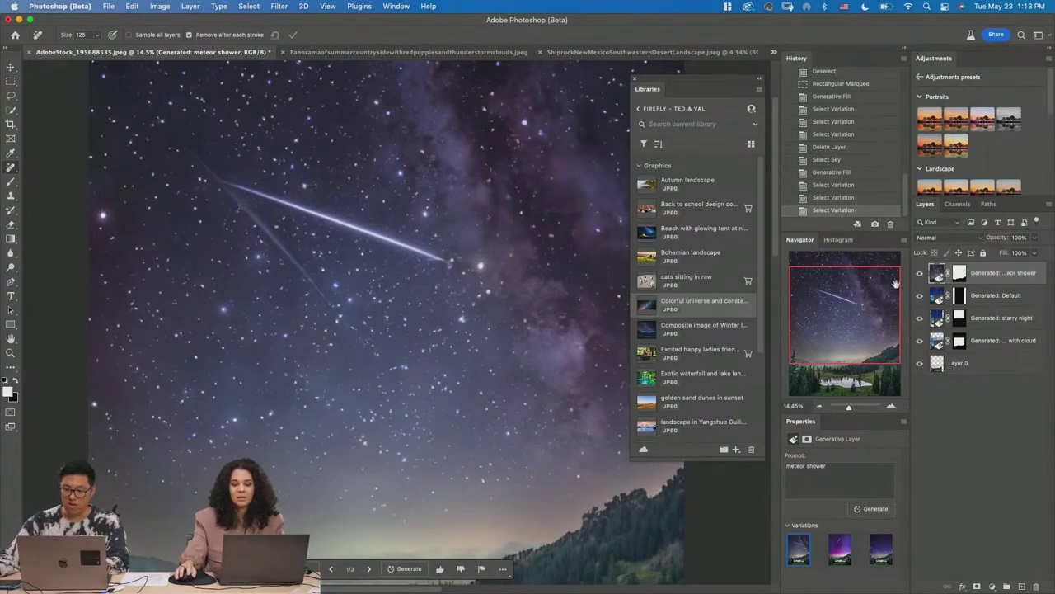
- Merge visible layers into one pixel layer and paint out the faint secondary meteor trail
{"action": "key", "text": "super+j"}
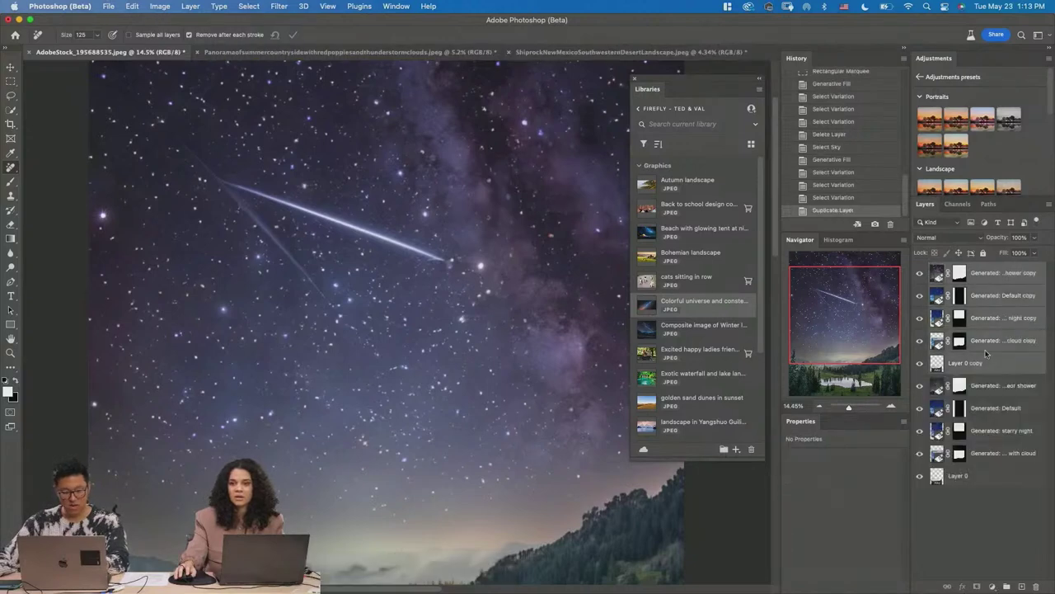
{"action": "key", "text": "super+e"}
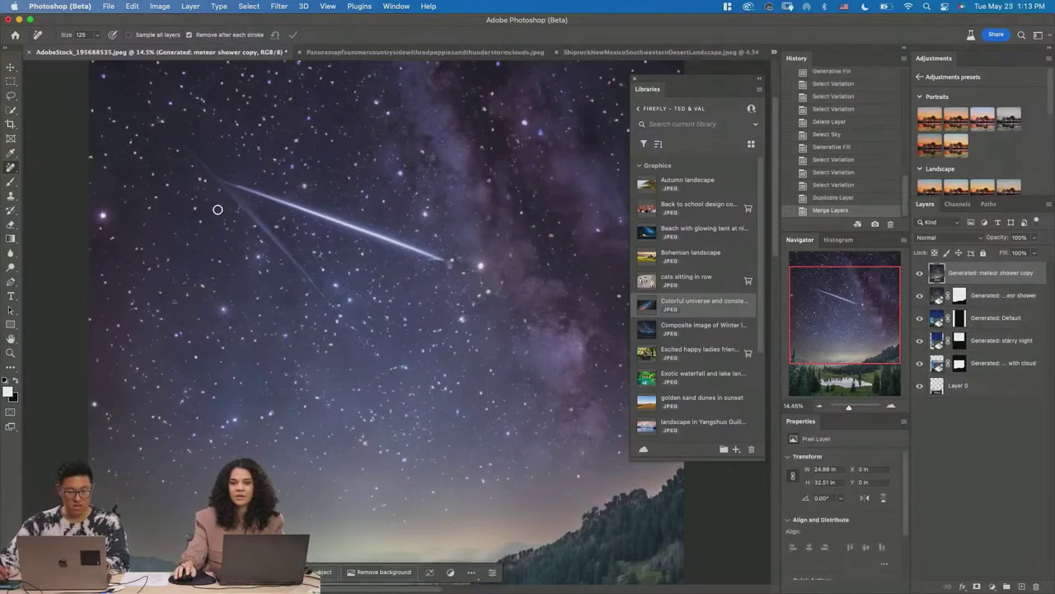
{"action": "key", "text": "bracketright"}
{"action": "key", "text": "bracketright"}
{"action": "key", "text": "bracketright"}
{"action": "key", "text": "bracketright"}
{"action": "key", "text": "bracketright"}
{"action": "key", "text": "bracketright"}
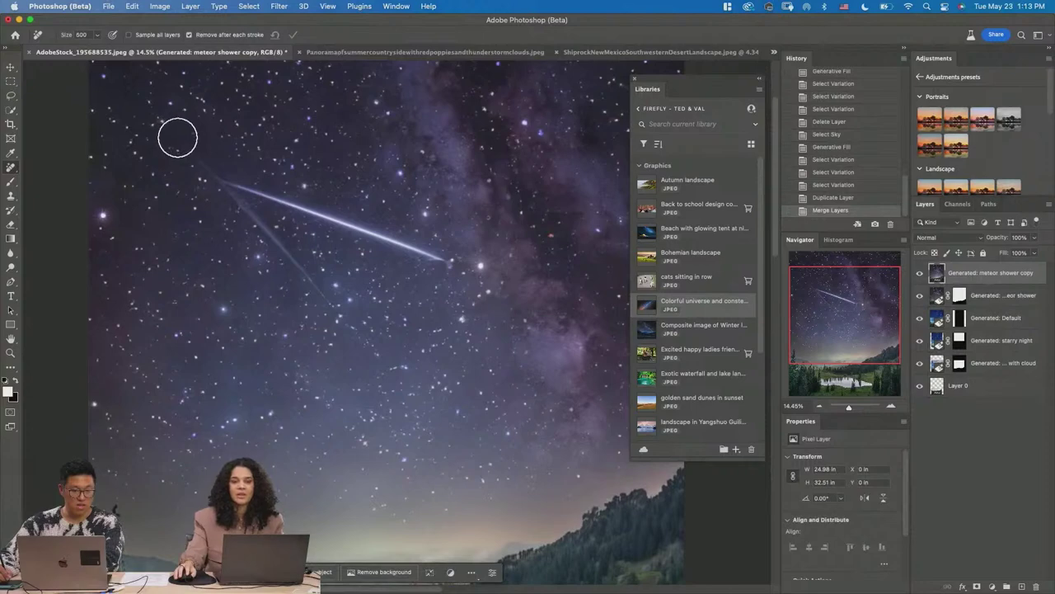
{"action": "left_click_drag", "start_coordinate": [181, 143], "coordinate": [337, 302]}
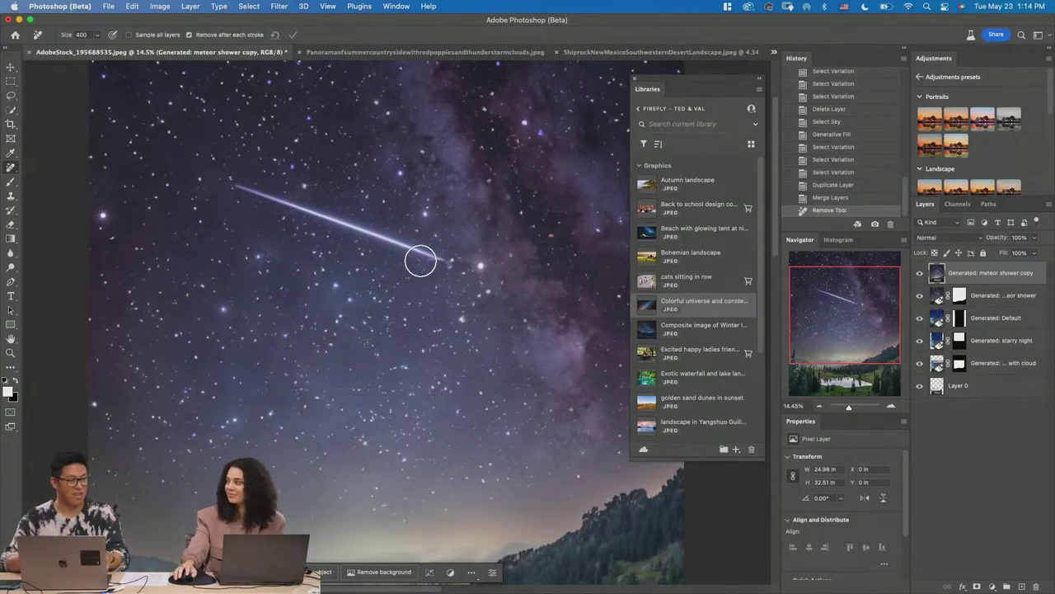
- Draw a diagonal blue-to-green gradient across the canvas as a Gradient Fill layer
{"action": "key", "text": "z"}
{"action": "scroll", "coordinate": [426, 240], "scroll_direction": "down", "scroll_amount": 3}
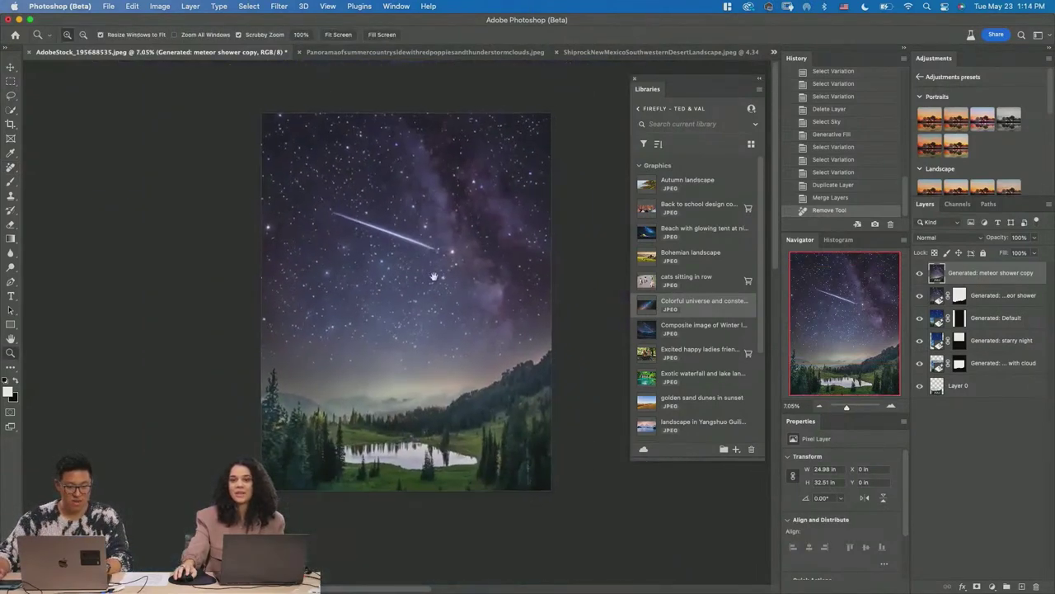
{"action": "scroll", "coordinate": [410, 289], "scroll_direction": "up", "scroll_amount": 2}
{"action": "scroll", "coordinate": [410, 289], "scroll_direction": "up", "scroll_amount": 1}
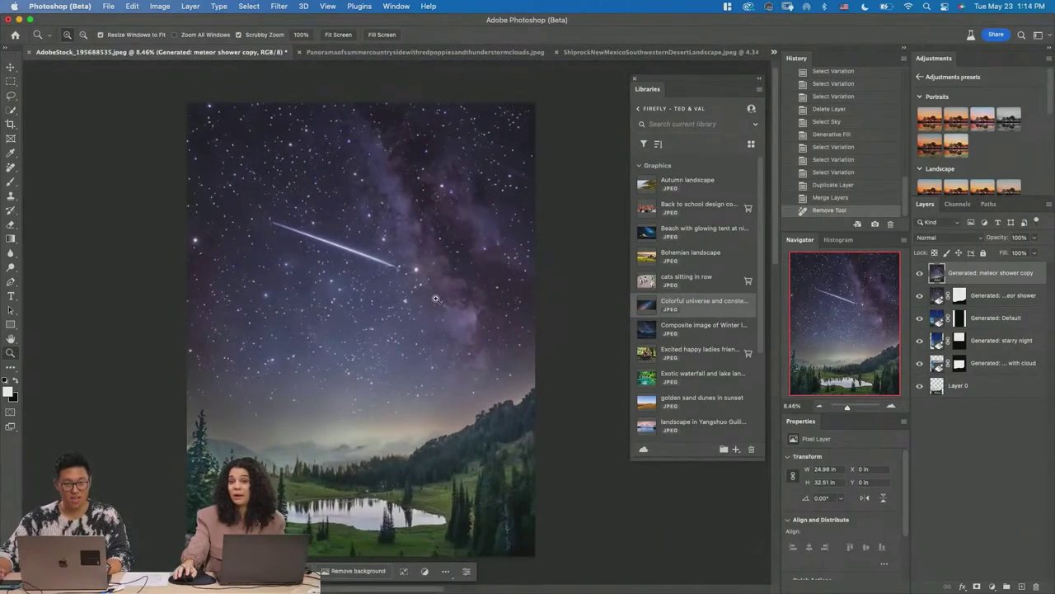
{"action": "scroll", "coordinate": [421, 296], "scroll_direction": "down", "scroll_amount": 1}
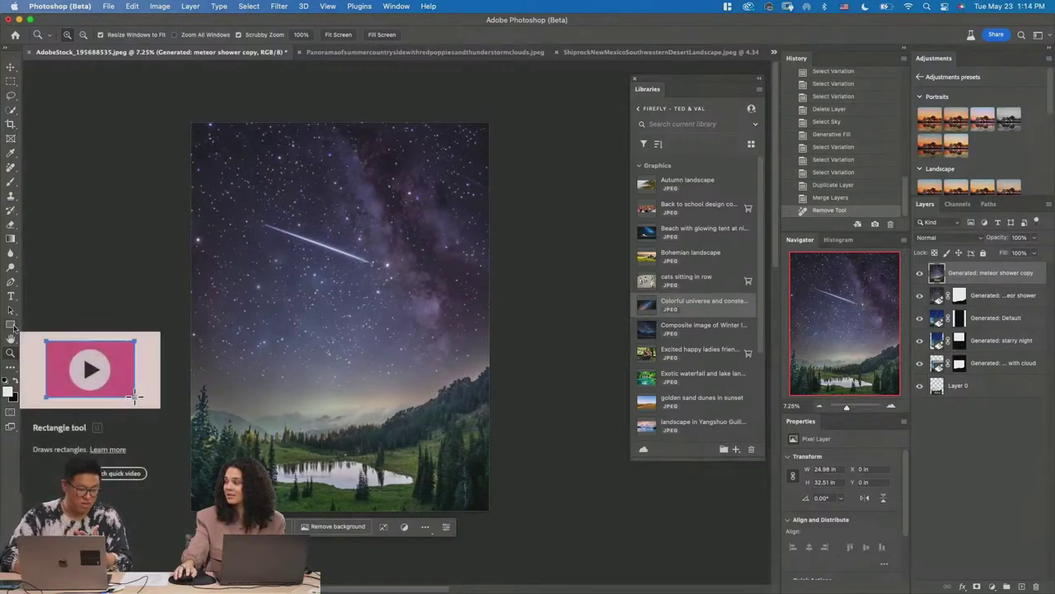
{"action": "key", "text": "g"}
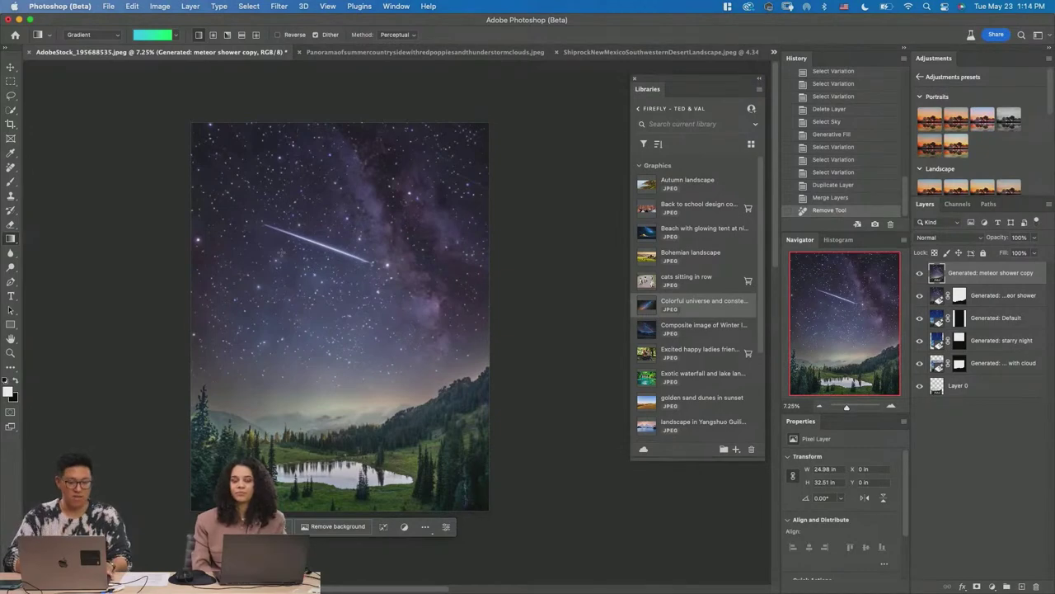
{"action": "left_click_drag", "start_coordinate": [282, 198], "coordinate": [390, 404]}
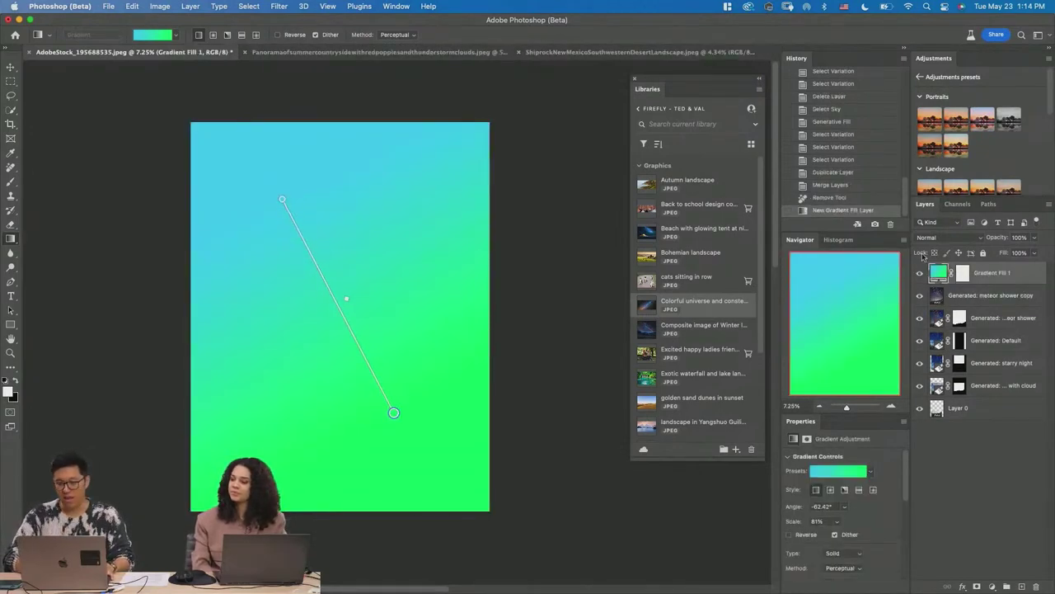
{"action": "left_click", "coordinate": [940, 237]}
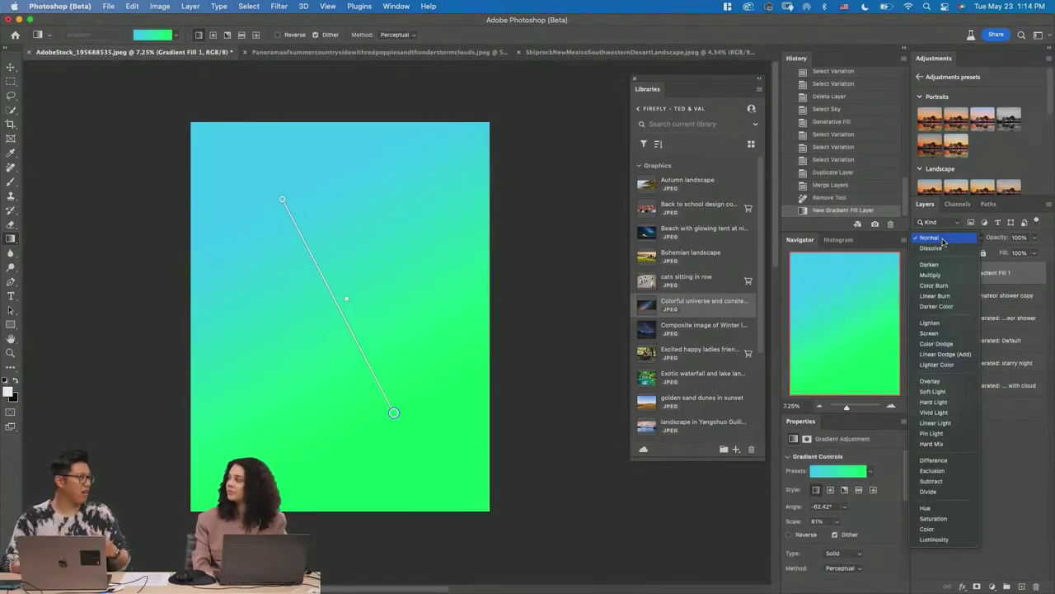
- Set the gradient layer to Soft Light and reposition its start, end and midpoint
{"action": "left_click", "coordinate": [948, 391]}
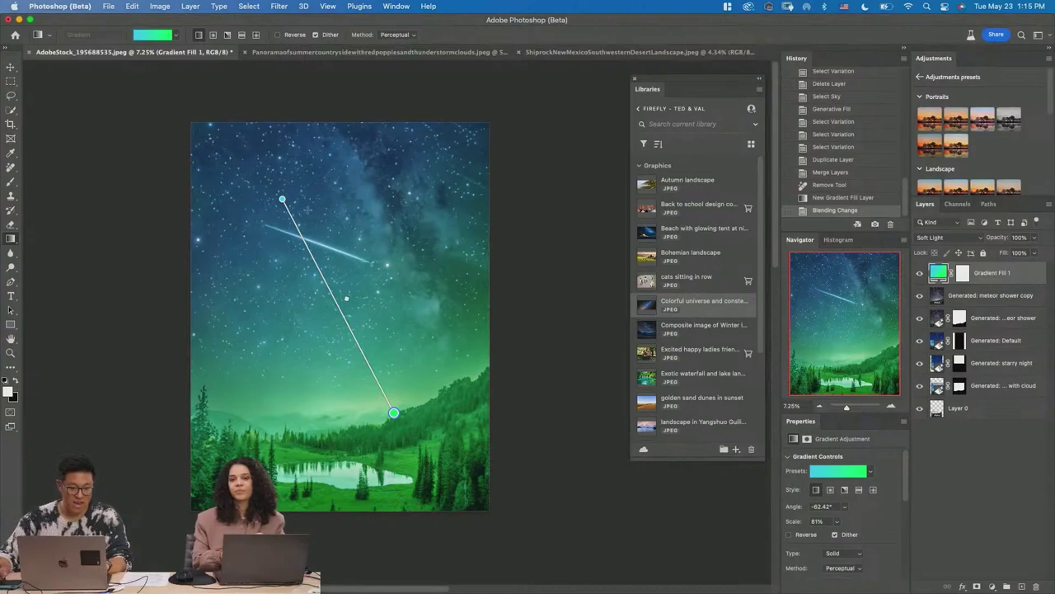
{"action": "left_click_drag", "start_coordinate": [283, 201], "coordinate": [249, 191]}
{"action": "left_click_drag", "start_coordinate": [394, 414], "coordinate": [427, 435]}
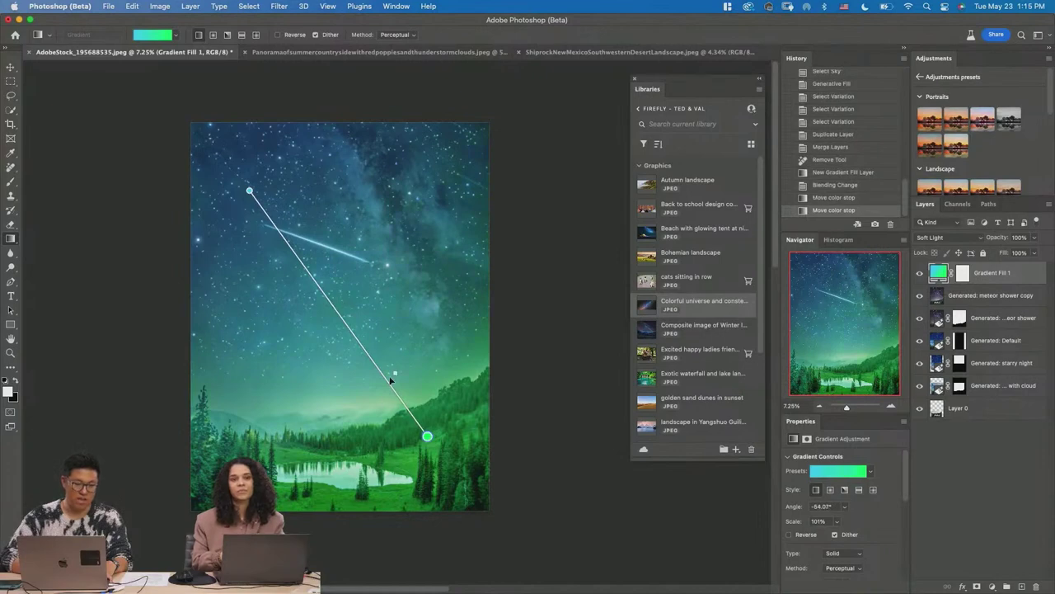
{"action": "left_click_drag", "start_coordinate": [327, 282], "coordinate": [334, 289]}
- Lower the gradient layer to 70% opacity, trying Overlay but reverting to Soft Light
{"action": "left_click", "coordinate": [1035, 239]}
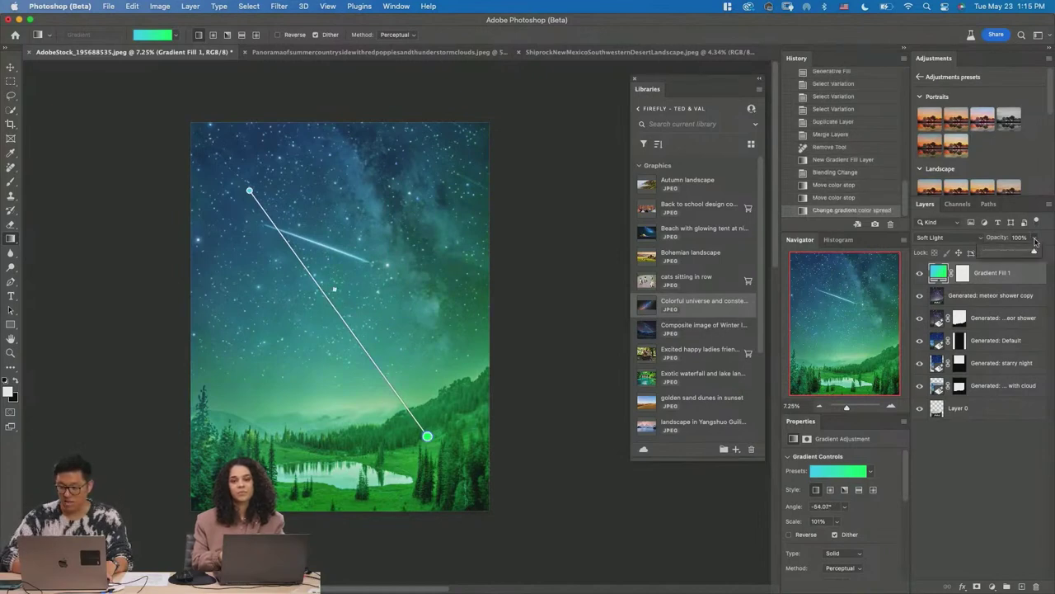
{"action": "left_click", "coordinate": [1008, 253]}
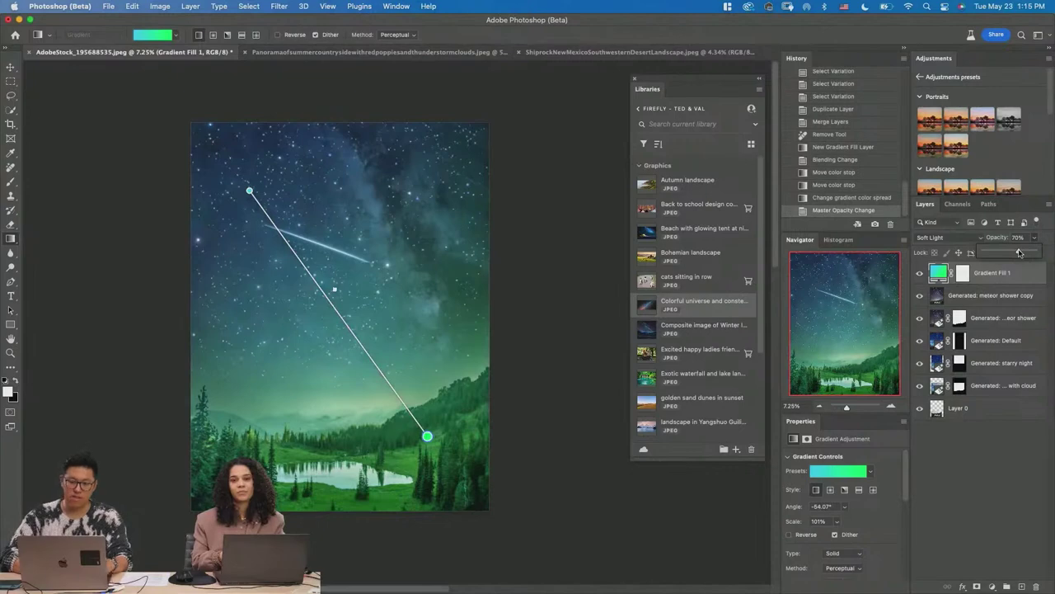
{"action": "left_click", "coordinate": [948, 238]}
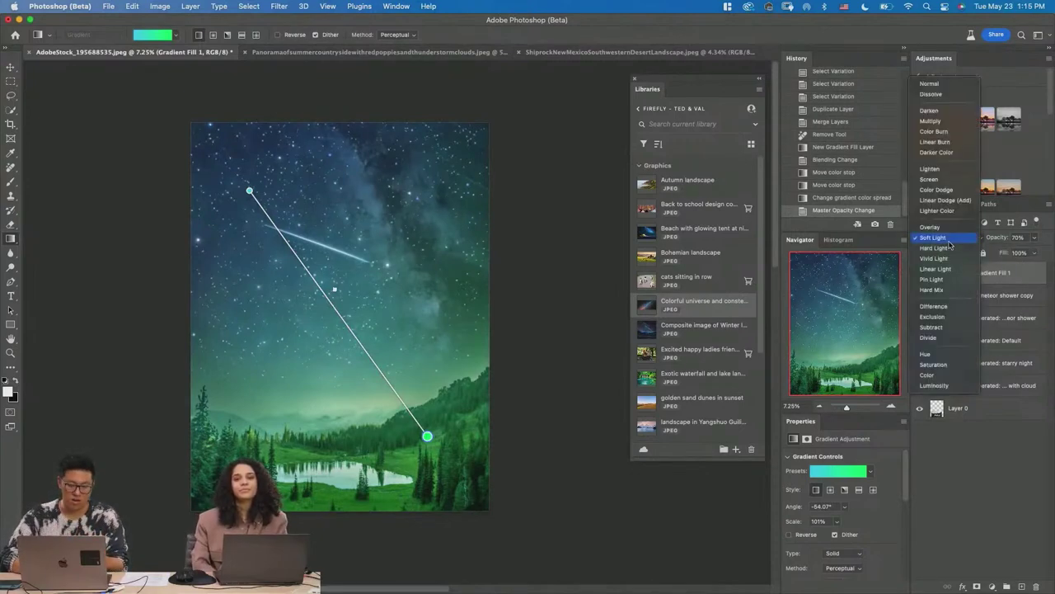
{"action": "left_click", "coordinate": [945, 232]}
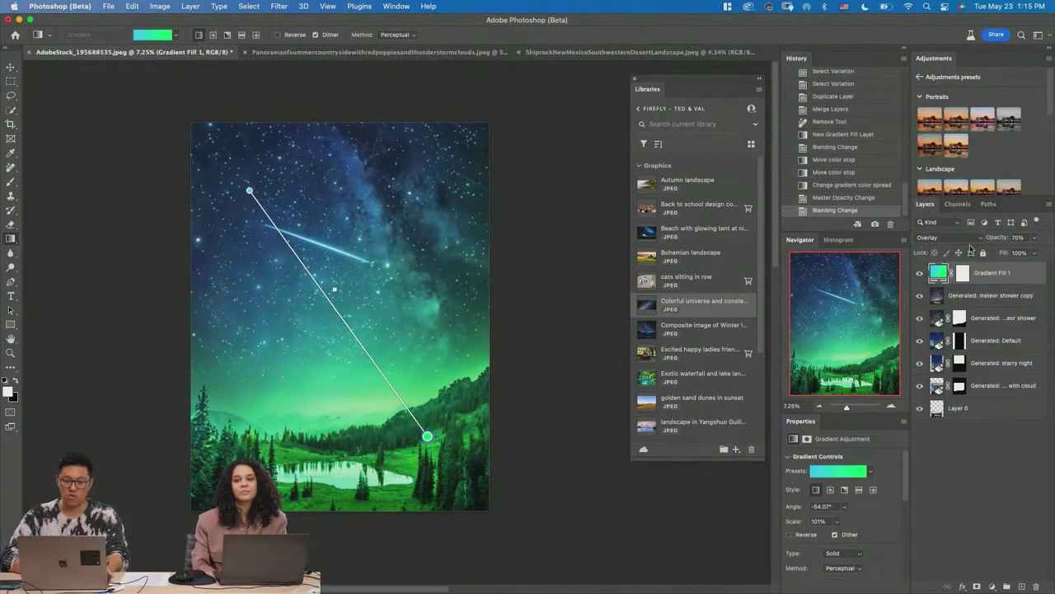
{"action": "key", "text": "super+z"}
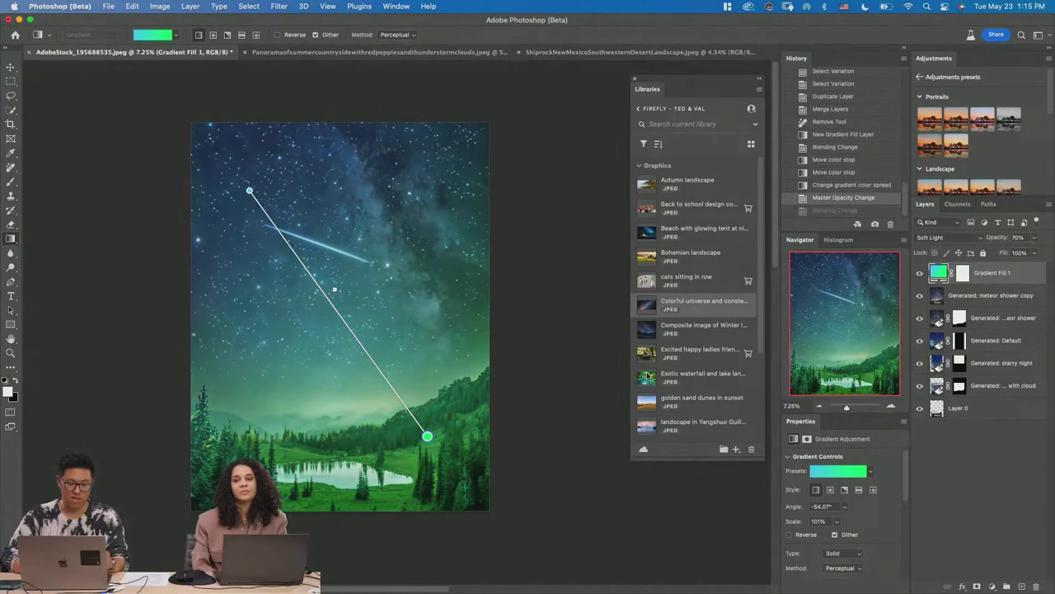
{"action": "double_click", "coordinate": [427, 436]}
- Set the gradient's end stop to orange in the Color Picker
{"action": "left_click_drag", "start_coordinate": [480, 327], "coordinate": [484, 339]}
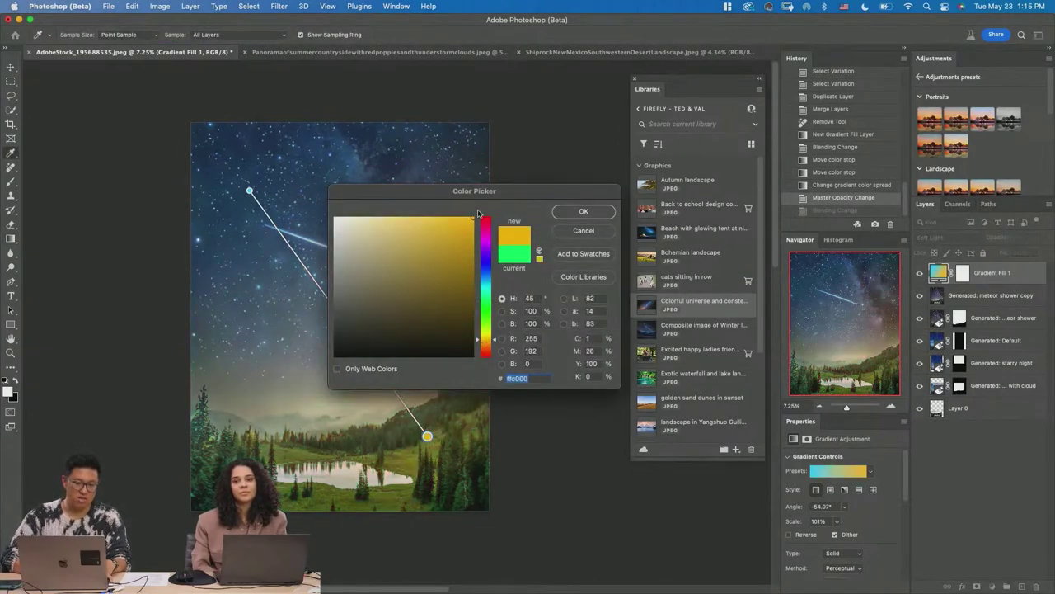
{"action": "left_click_drag", "start_coordinate": [498, 197], "coordinate": [691, 200]}
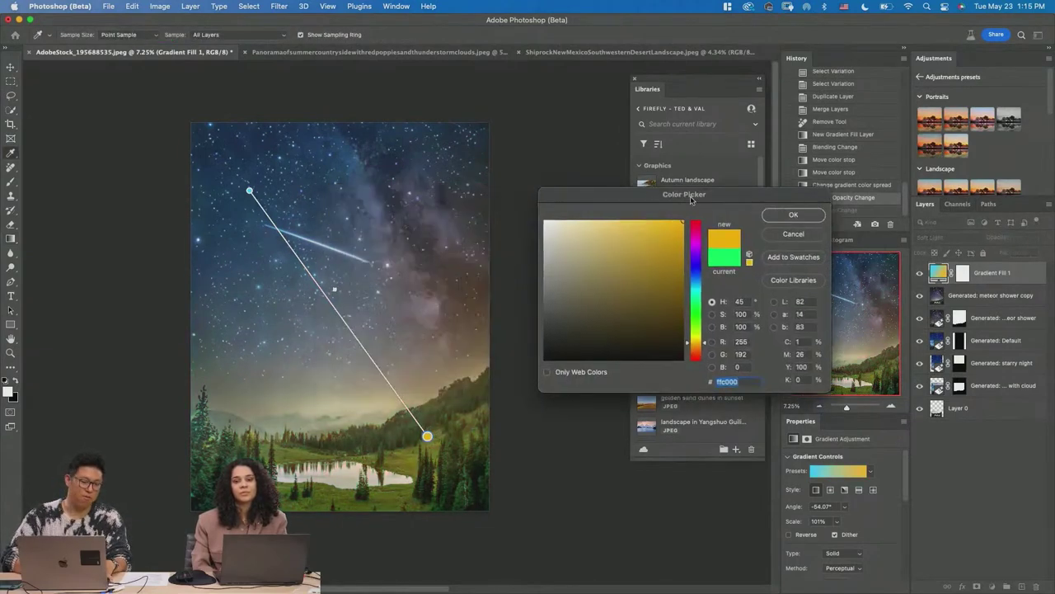
{"action": "left_click_drag", "start_coordinate": [697, 342], "coordinate": [696, 351]}
{"action": "left_click", "coordinate": [671, 245]}
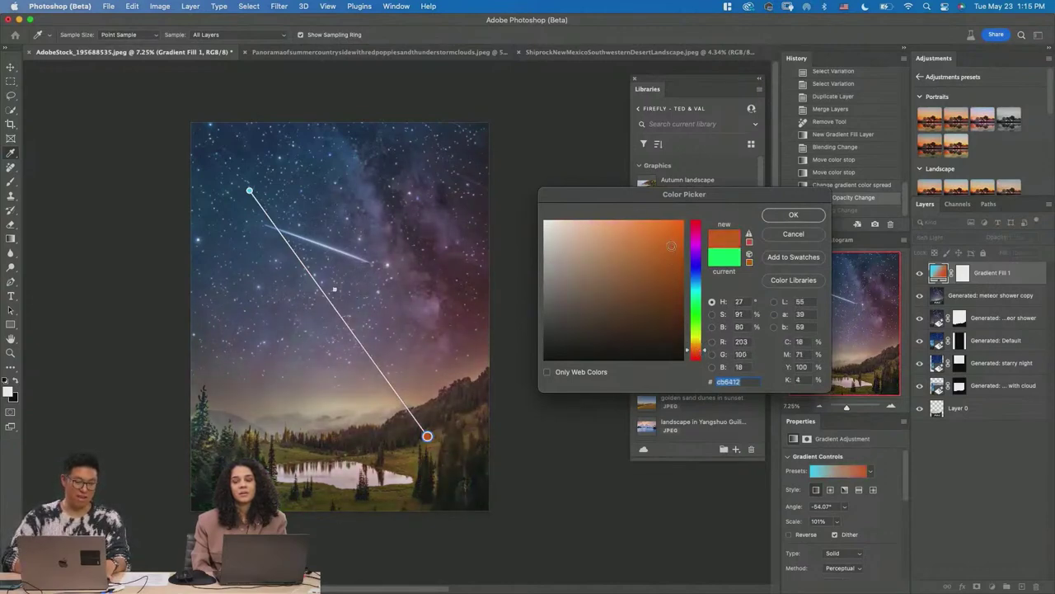
{"action": "left_click", "coordinate": [787, 215]}
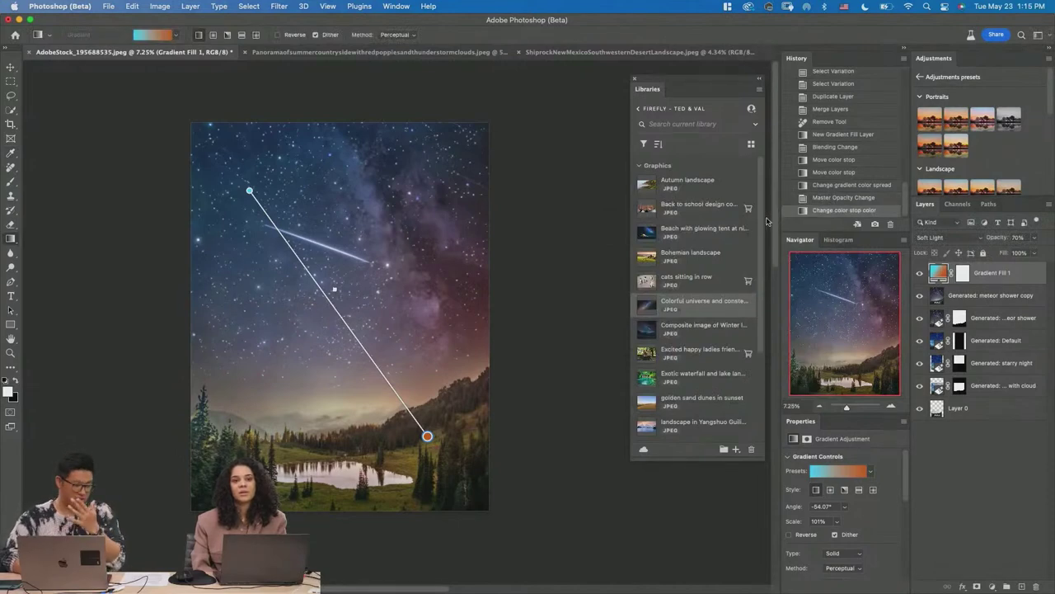
- Move the gradient start toward the top centre and make the start stop pale cyan
{"action": "left_click_drag", "start_coordinate": [427, 435], "coordinate": [393, 428]}
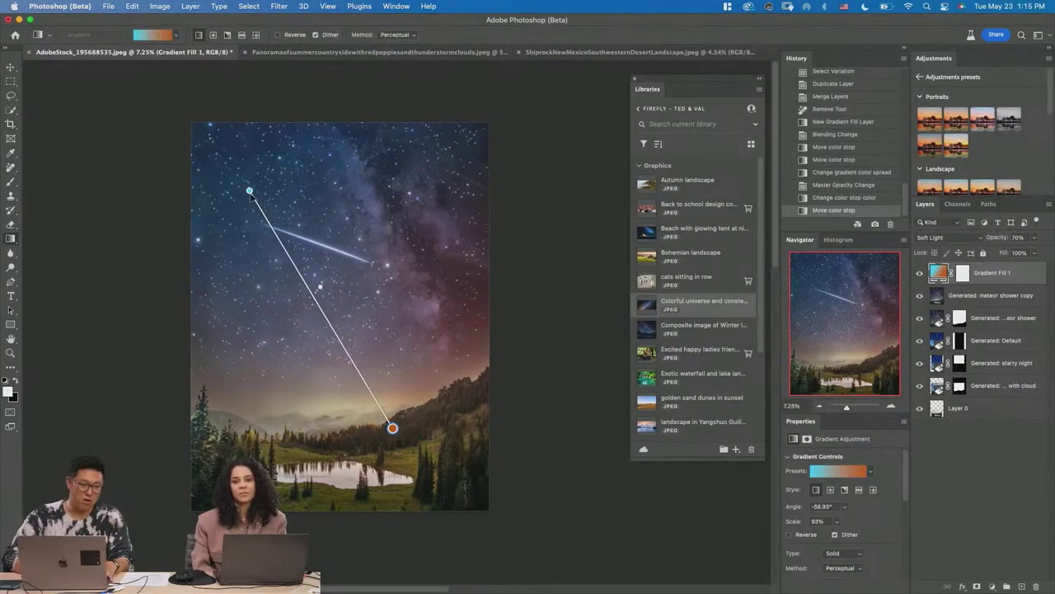
{"action": "left_click_drag", "start_coordinate": [250, 191], "coordinate": [322, 195]}
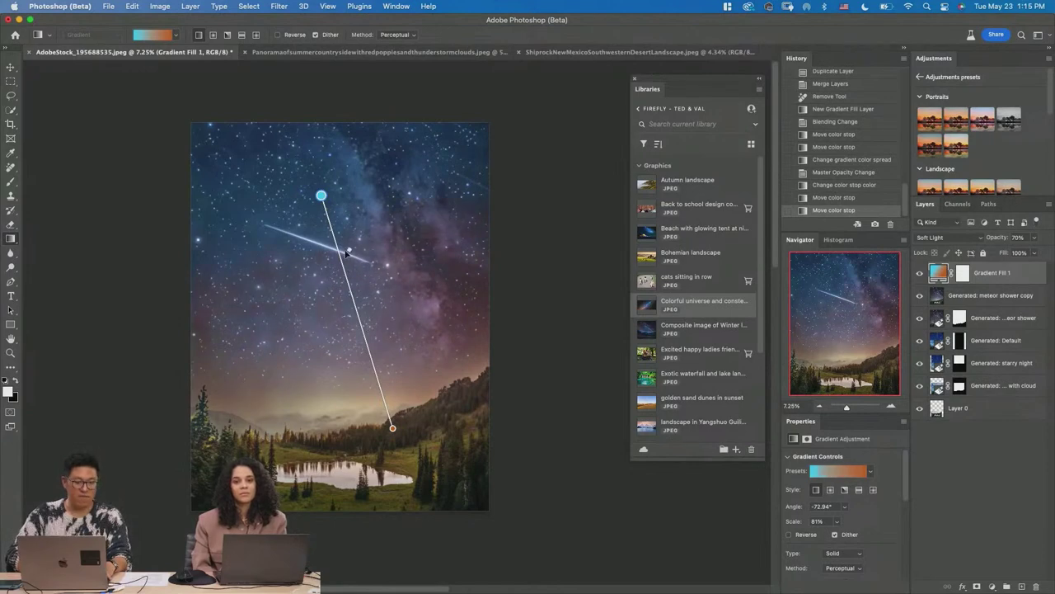
{"action": "left_click", "coordinate": [358, 305]}
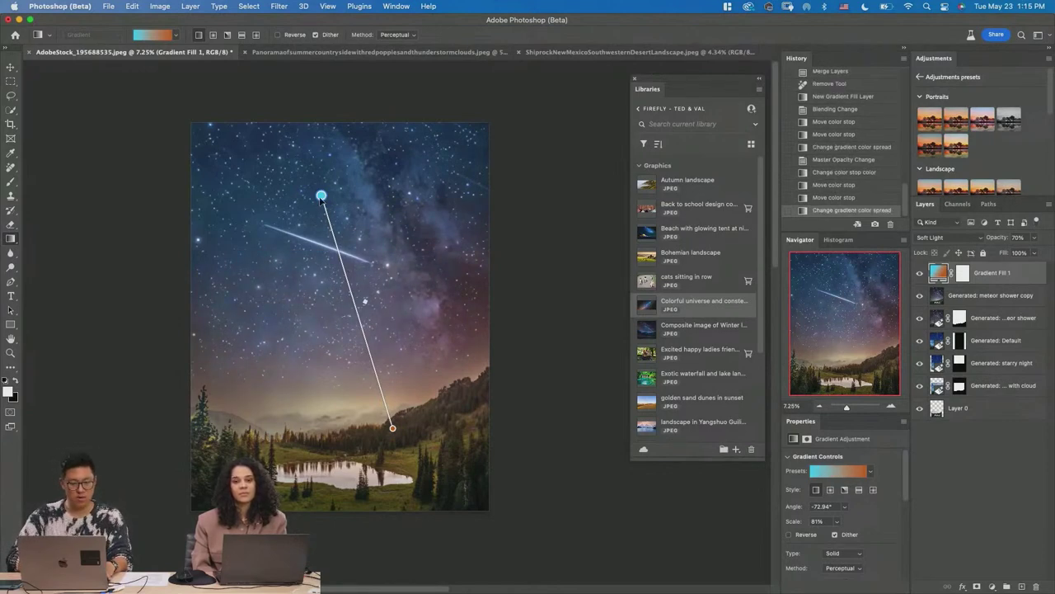
{"action": "double_click", "coordinate": [321, 196]}
{"action": "mouse_move", "coordinate": [698, 280]}
{"action": "left_mouse_down"}
{"action": "mouse_move", "coordinate": [695, 310]}
{"action": "mouse_move", "coordinate": [697, 290]}
{"action": "left_mouse_up"}
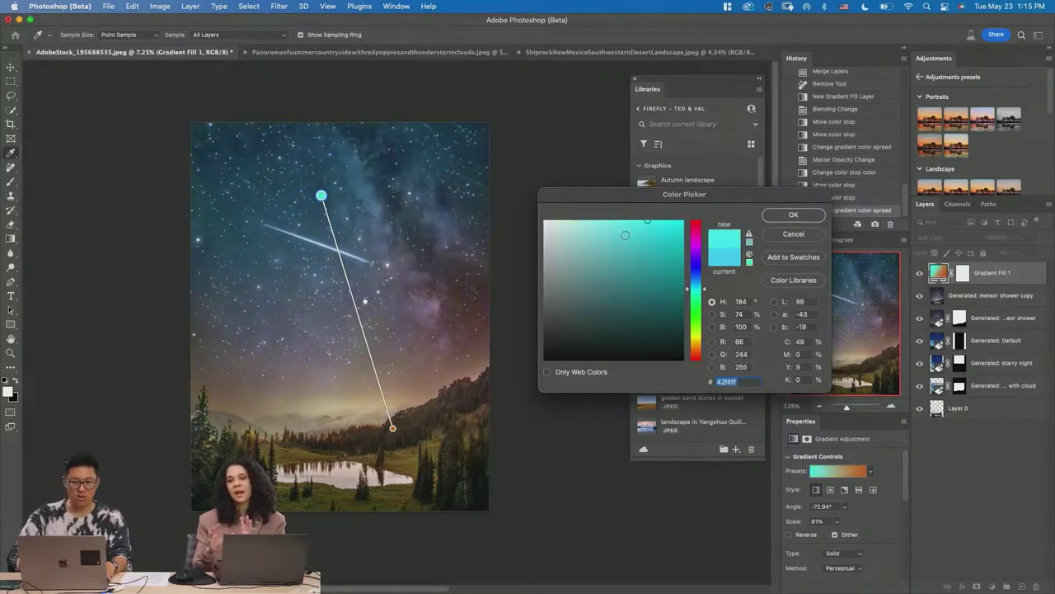
{"action": "left_click_drag", "start_coordinate": [625, 235], "coordinate": [629, 221]}
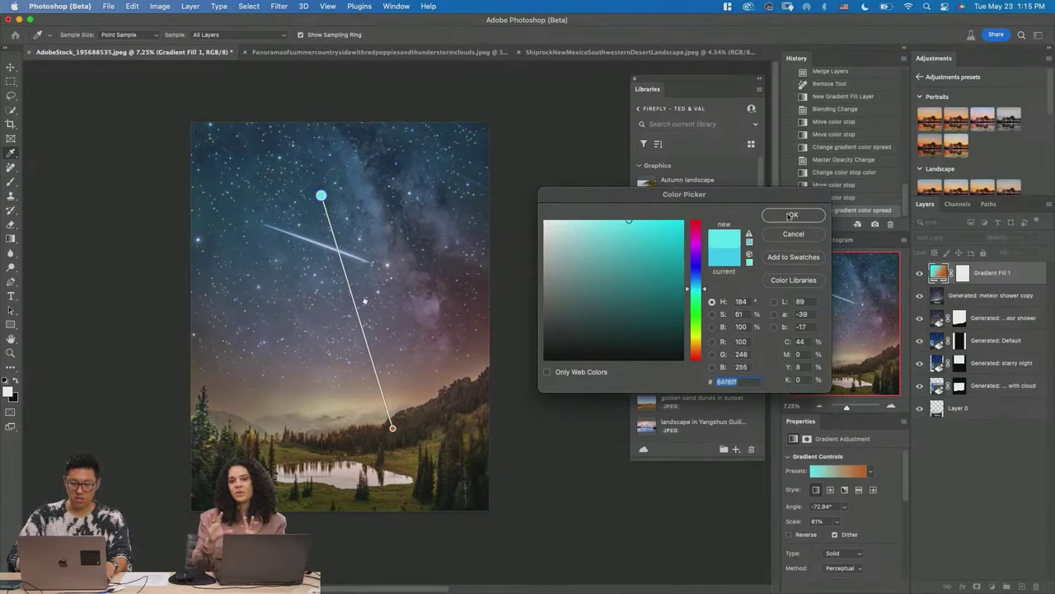
{"action": "left_click", "coordinate": [789, 215]}
- Angle the gradient nearly vertical (-88.64°) toward the horizon and reset the start colour to cyan
{"action": "left_click_drag", "start_coordinate": [392, 430], "coordinate": [330, 389]}
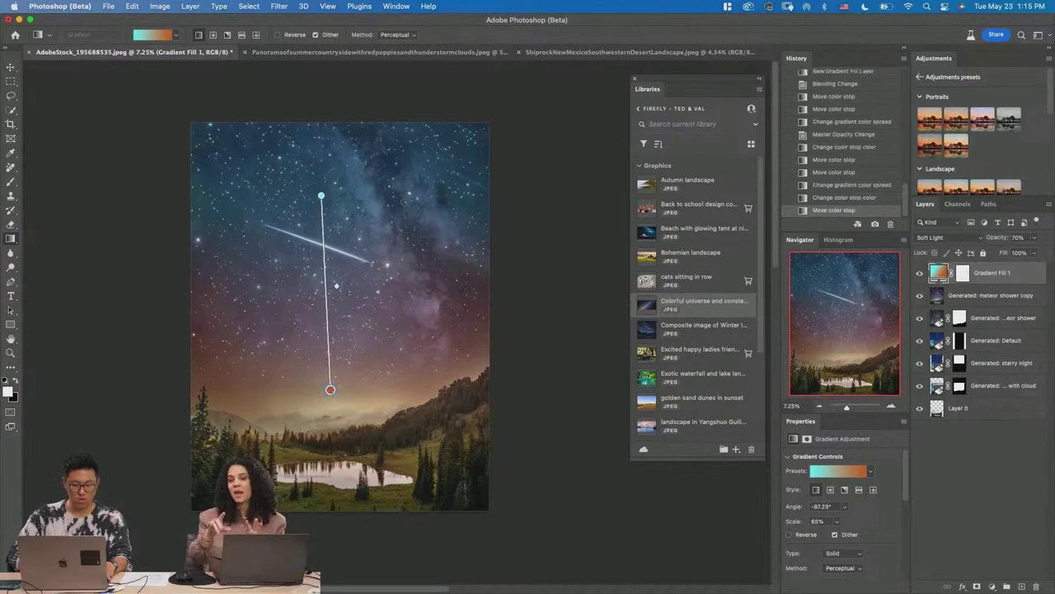
{"action": "mouse_move", "coordinate": [322, 198]}
{"action": "left_mouse_down"}
{"action": "mouse_move", "coordinate": [323, 165]}
{"action": "mouse_move", "coordinate": [326, 212]}
{"action": "left_mouse_up"}
{"action": "double_click", "coordinate": [326, 212]}
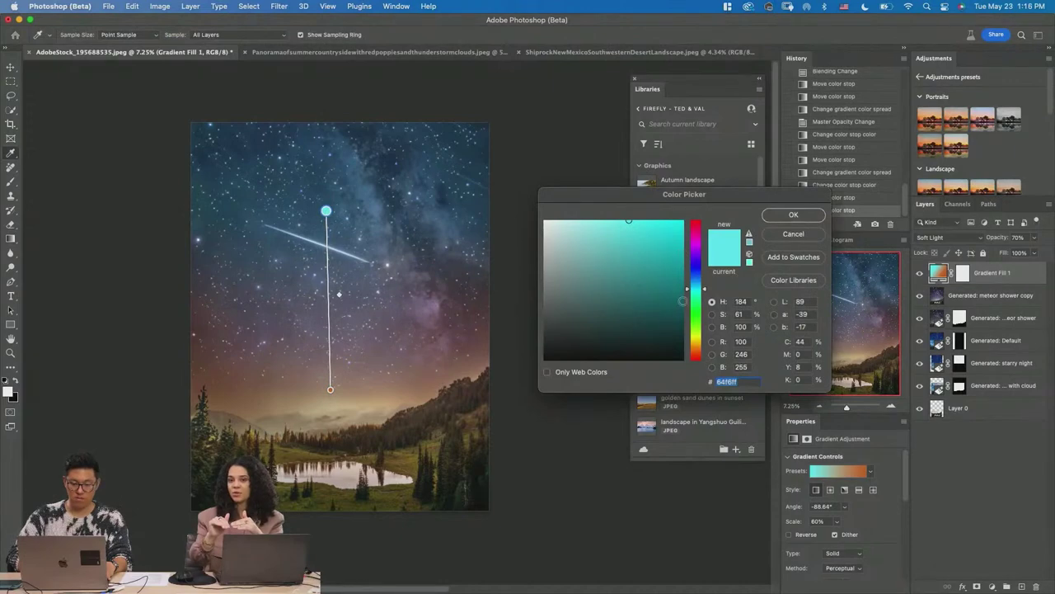
{"action": "left_click", "coordinate": [703, 281]}
{"action": "left_click", "coordinate": [697, 288]}
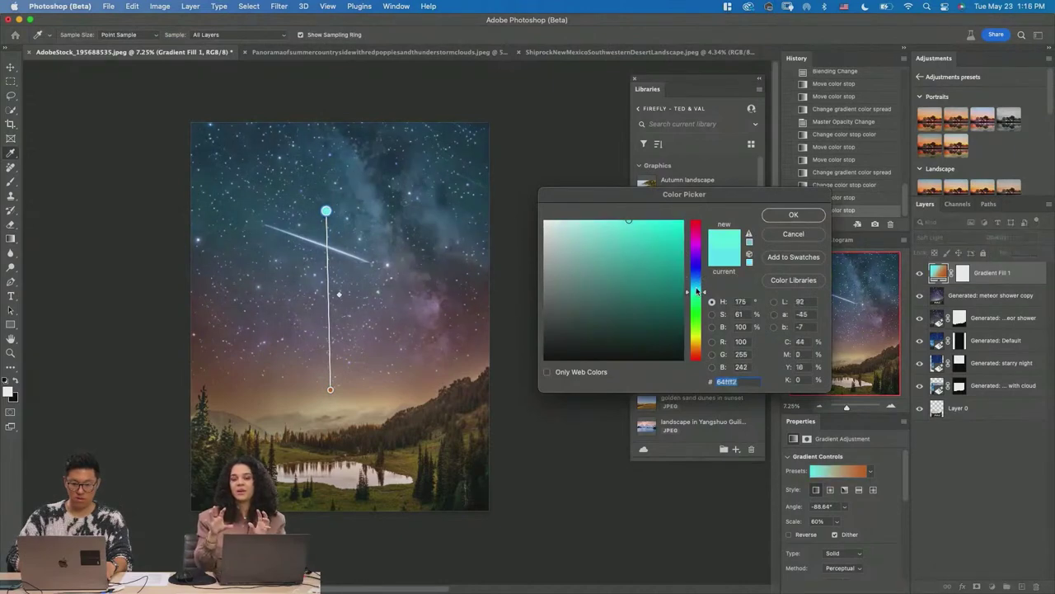
{"action": "left_click", "coordinate": [799, 215]}
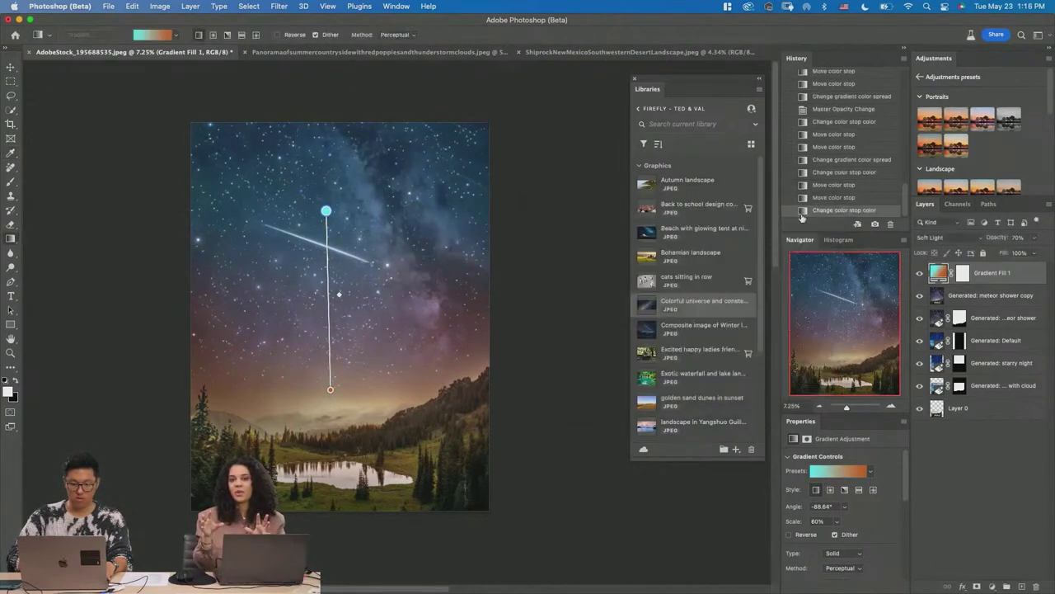
- Fine-tune the orange end colour's hue and finish editing the gradient
{"action": "double_click", "coordinate": [330, 390]}
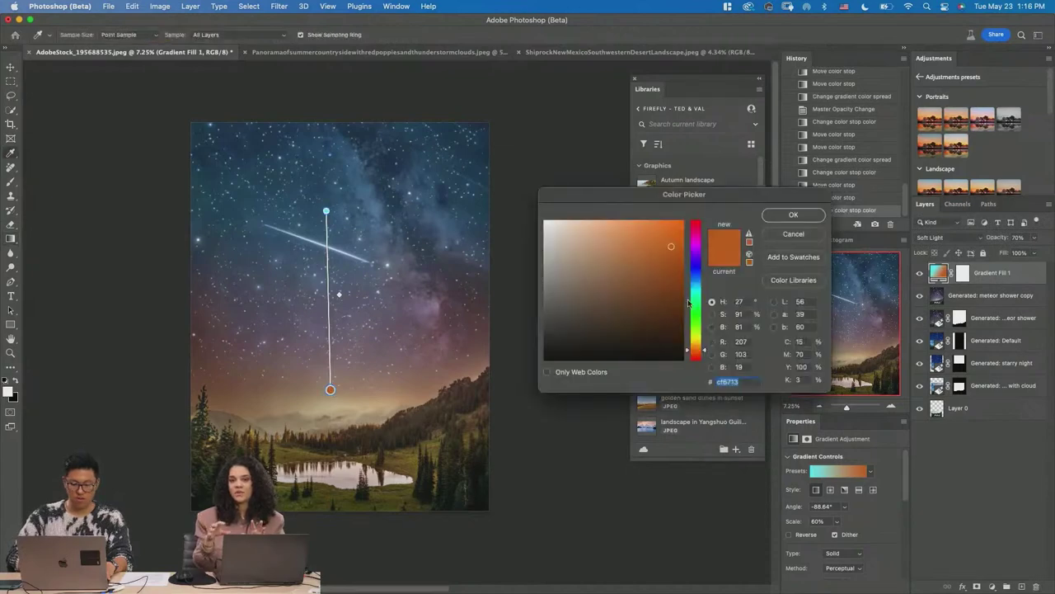
{"action": "mouse_move", "coordinate": [693, 347]}
{"action": "left_mouse_down"}
{"action": "mouse_move", "coordinate": [694, 338]}
{"action": "mouse_move", "coordinate": [696, 355]}
{"action": "left_mouse_up"}
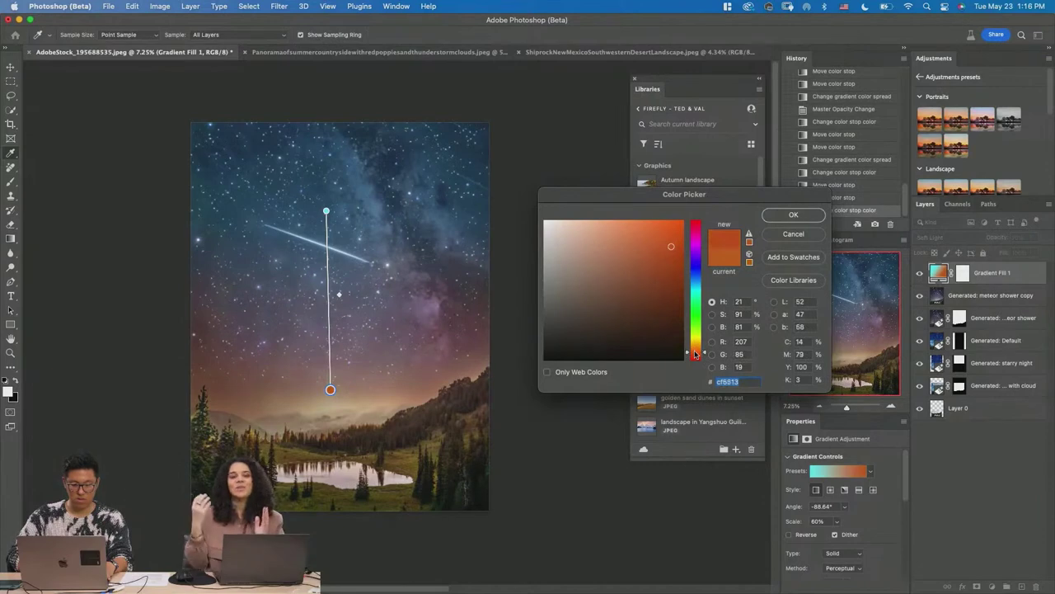
{"action": "left_click", "coordinate": [817, 217]}
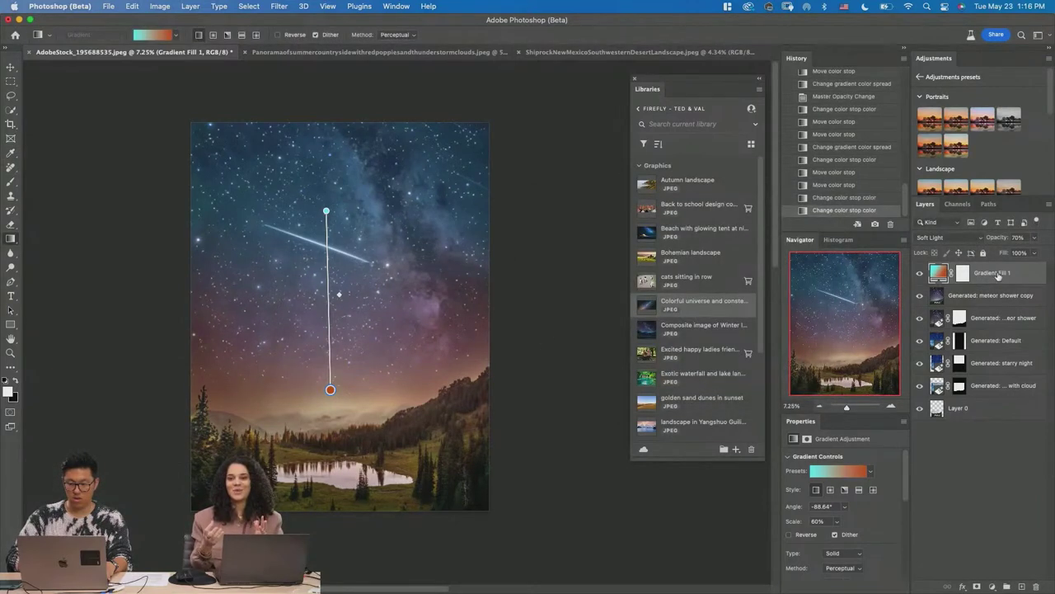
{"action": "key", "text": "v"}
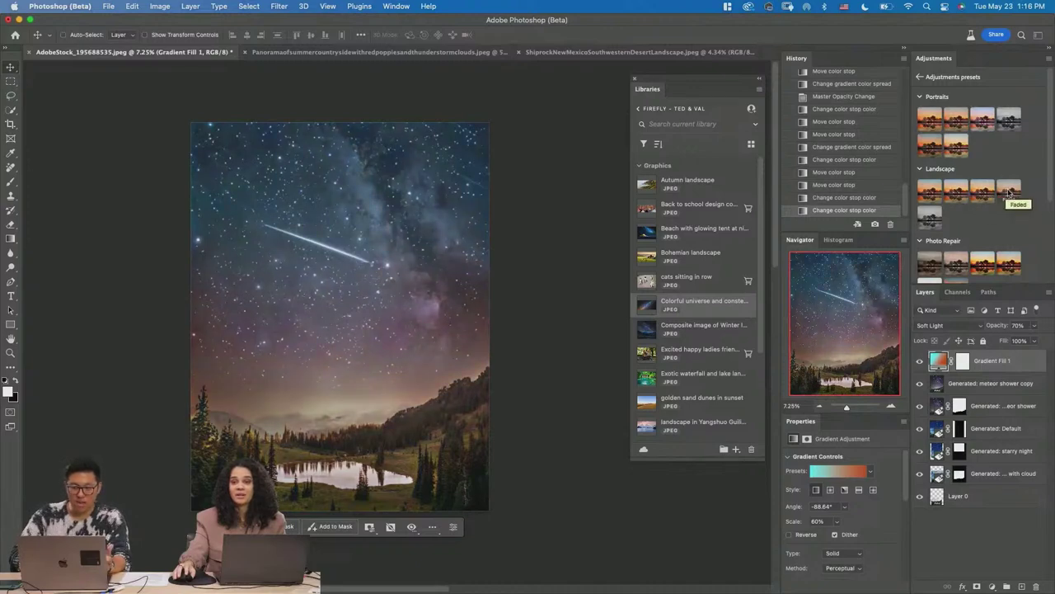
- Apply the Portraits – Moody Blues preset, select Curves 1, and try then undo a curve tweak
{"action": "left_click", "coordinate": [988, 120]}
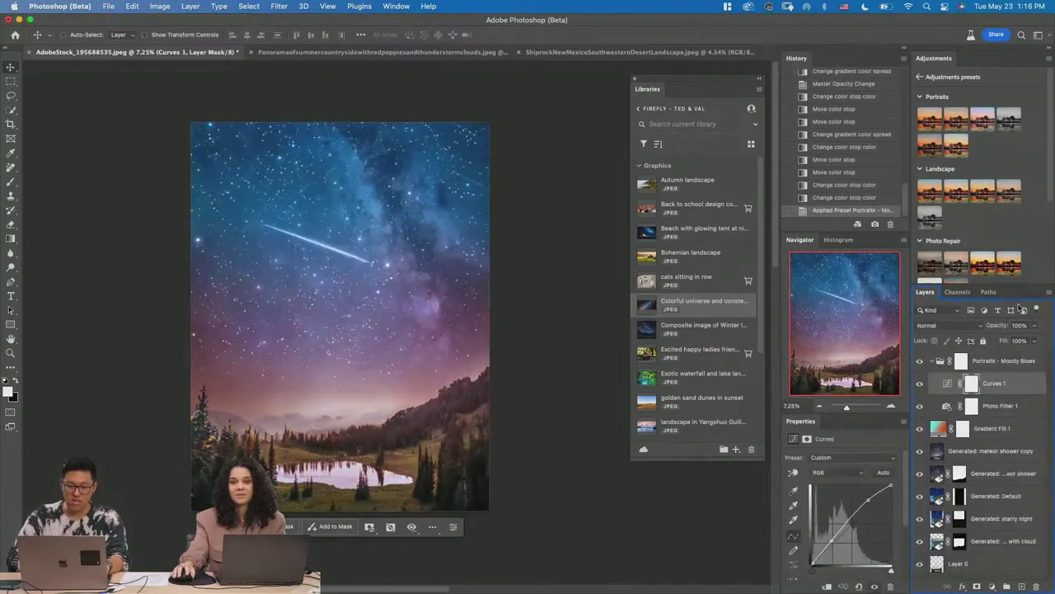
{"action": "left_click_drag", "start_coordinate": [1029, 283], "coordinate": [1029, 163]}
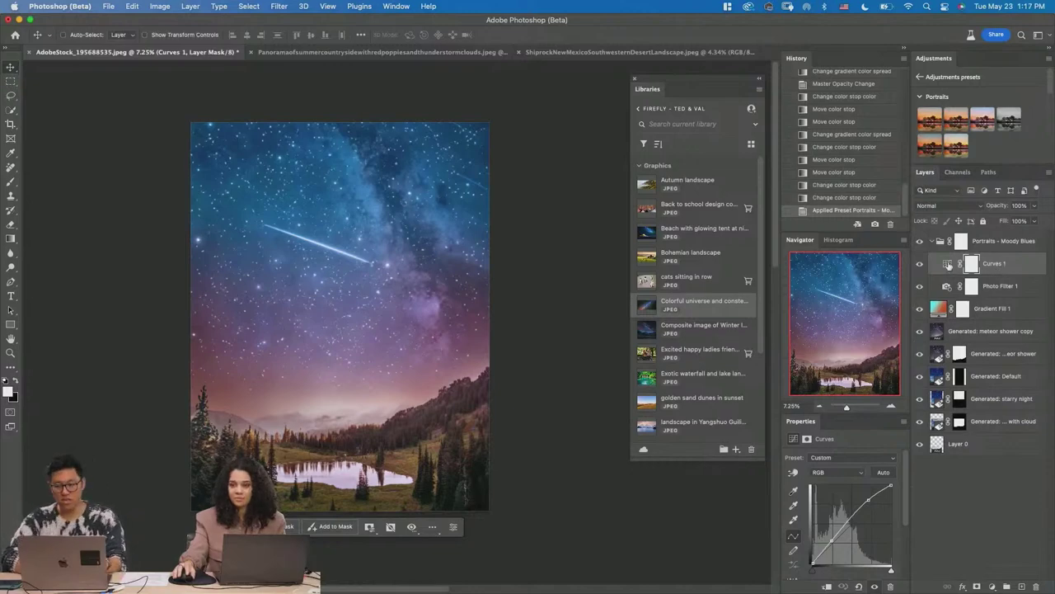
{"action": "left_click", "coordinate": [948, 264]}
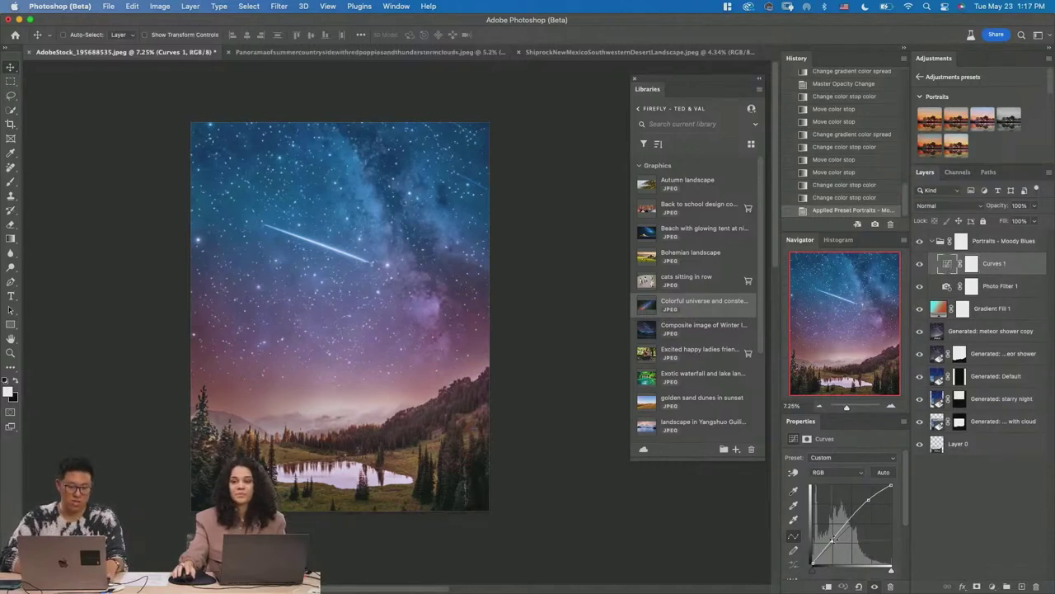
{"action": "left_click_drag", "start_coordinate": [833, 540], "coordinate": [832, 540]}
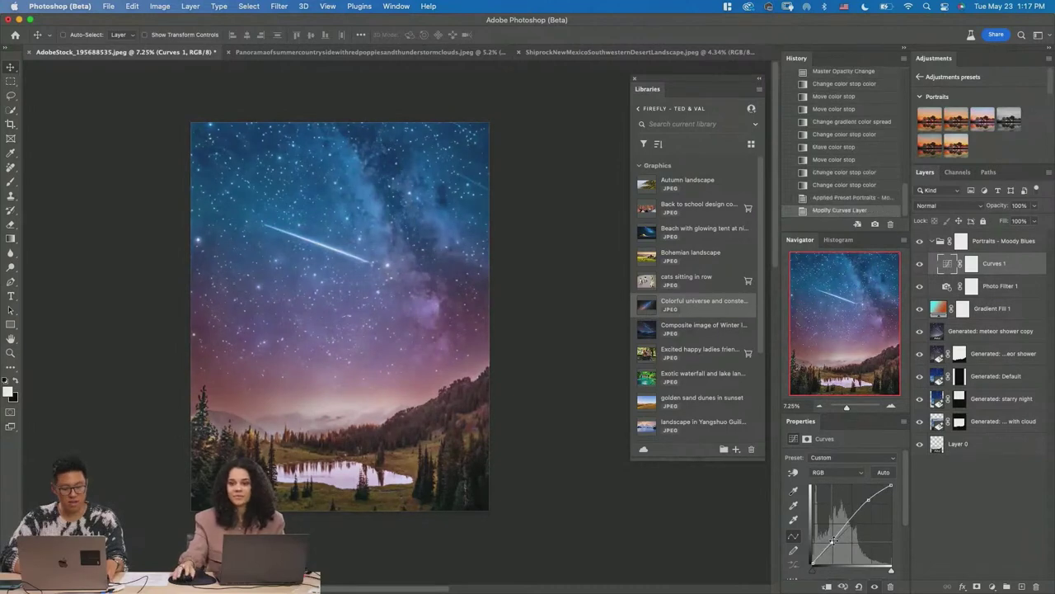
{"action": "key", "text": "super+z"}
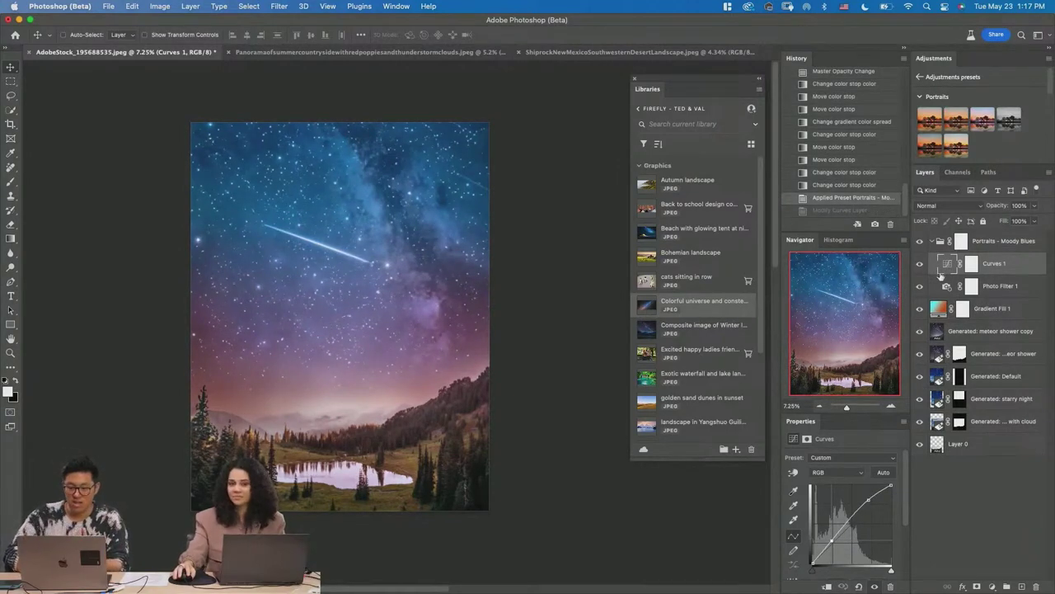
- Toggle Curves 1 off and on to compare the look before and after
{"action": "left_click", "coordinate": [921, 264]}
{"action": "left_click", "coordinate": [920, 264]}
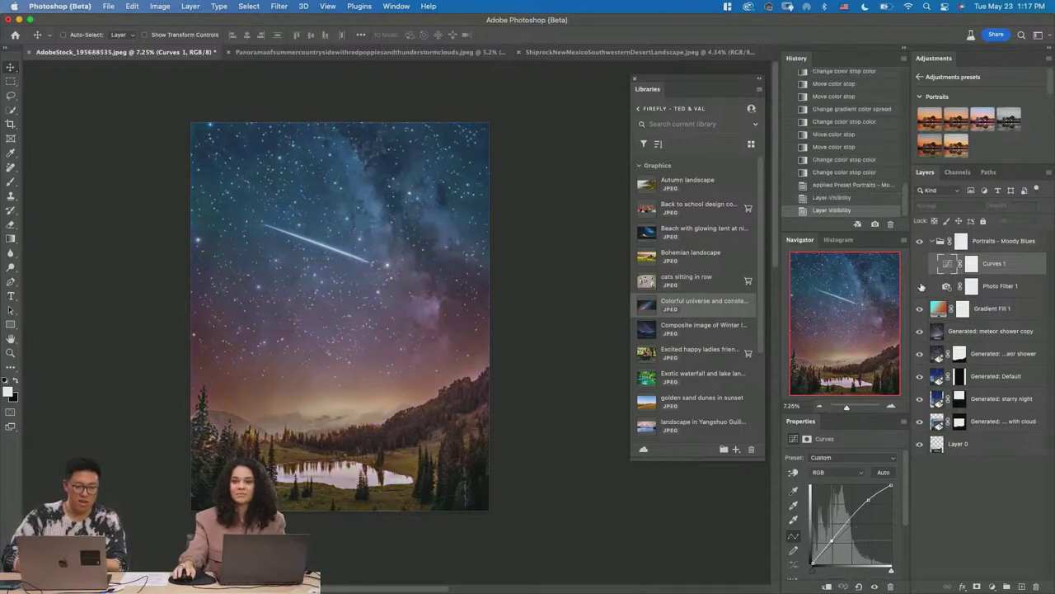
{"action": "left_click", "coordinate": [920, 264]}
{"action": "left_click", "coordinate": [920, 264]}
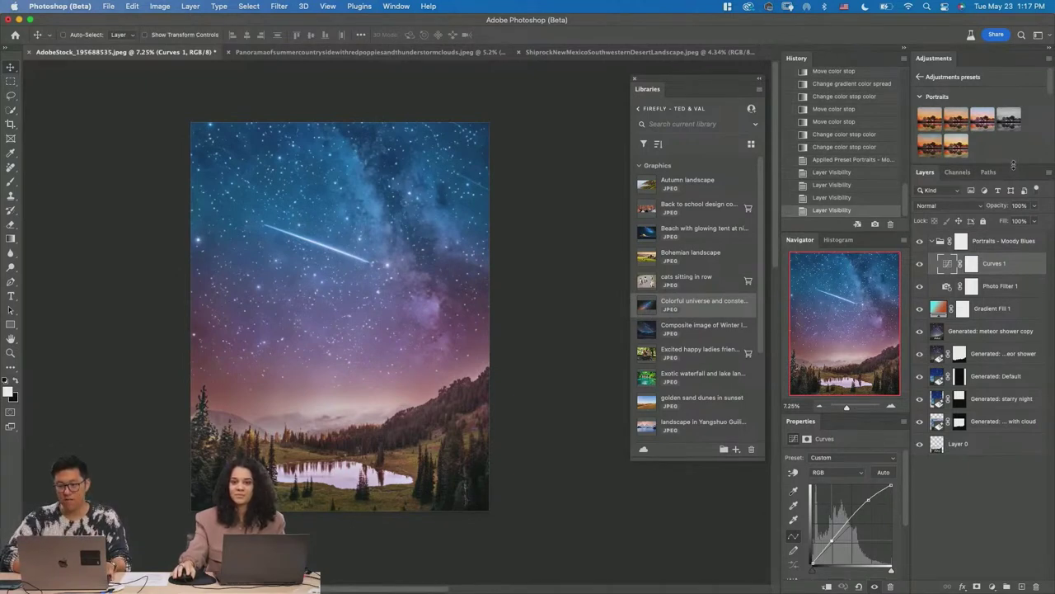
{"action": "left_click_drag", "start_coordinate": [1013, 166], "coordinate": [1004, 417]}
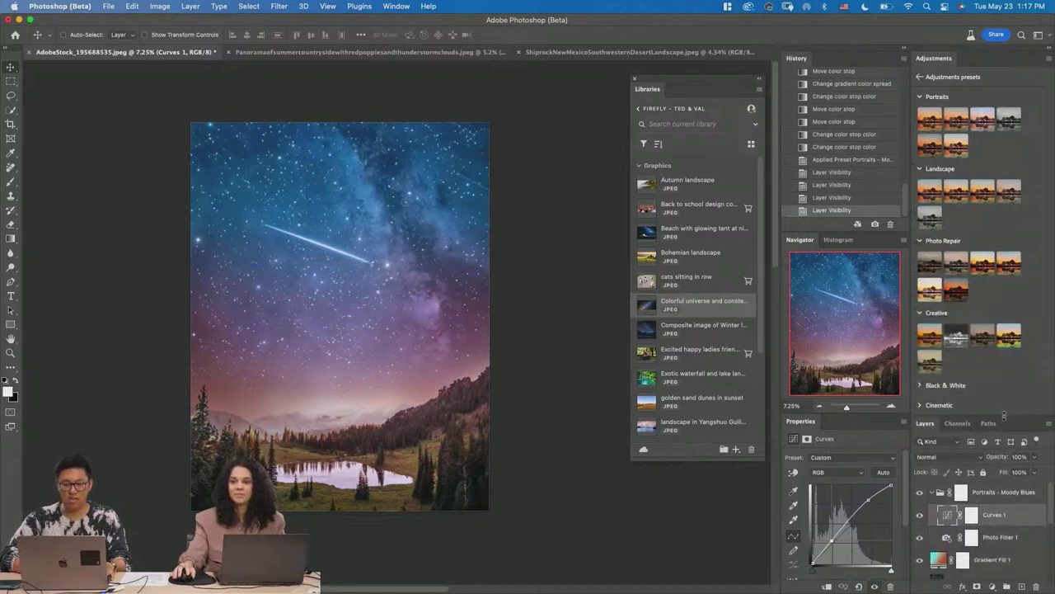
- Collapse the Moody Blues group, enlarge the Layers list, and toggle the group off and on
{"action": "left_click", "coordinate": [933, 493]}
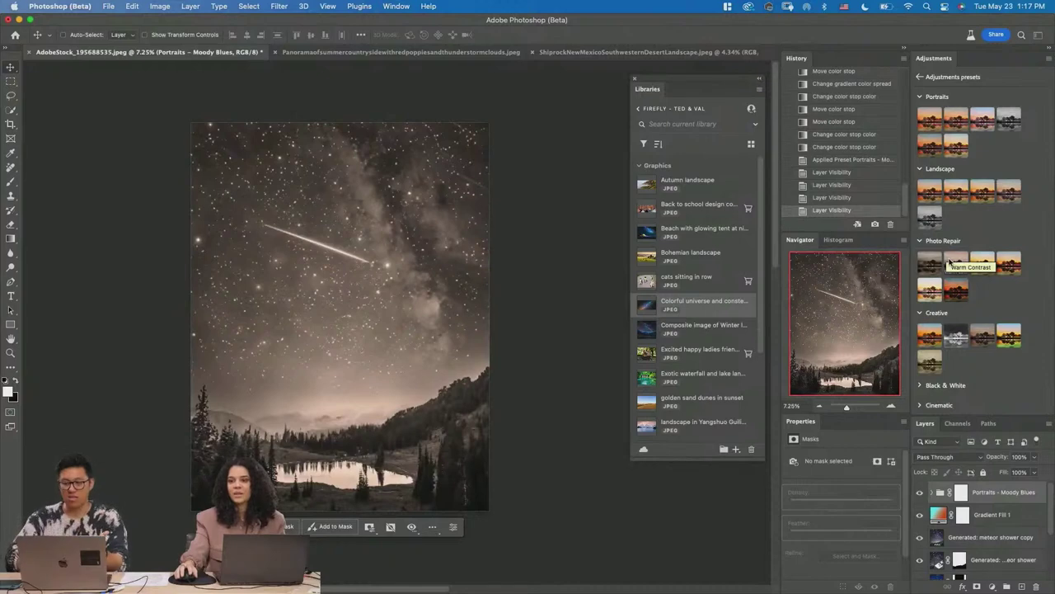
{"action": "left_click_drag", "start_coordinate": [1024, 419], "coordinate": [1021, 103]}
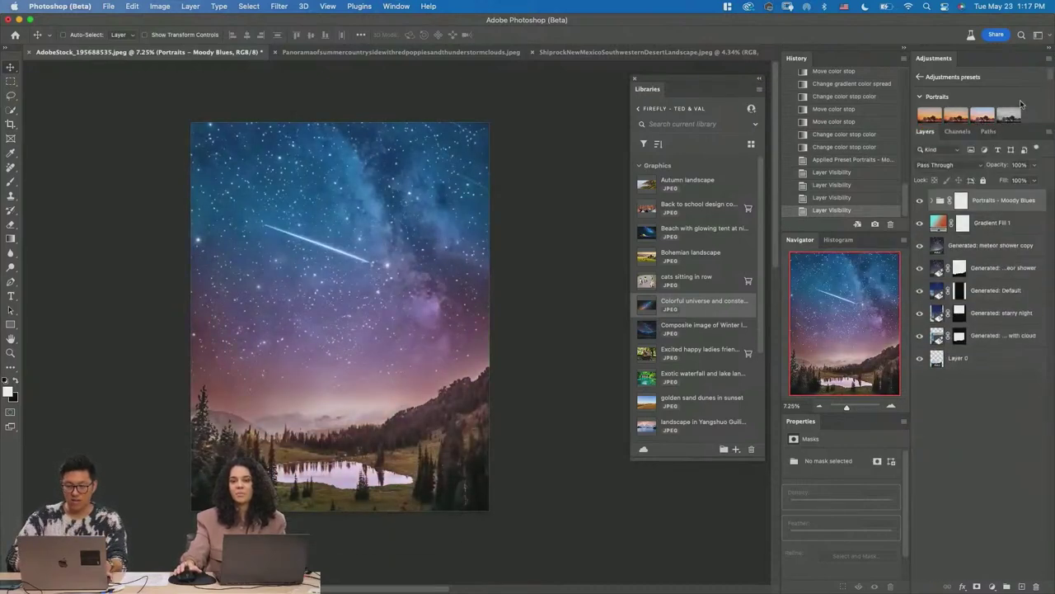
{"action": "left_click_drag", "start_coordinate": [1011, 146], "coordinate": [1002, 219]}
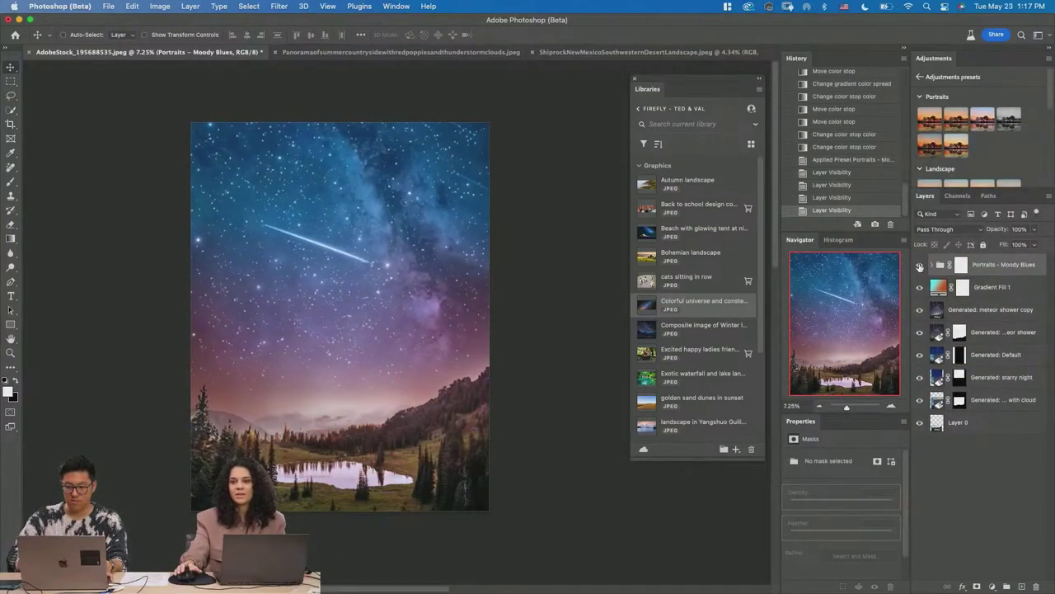
{"action": "left_click", "coordinate": [920, 265]}
{"action": "left_click", "coordinate": [920, 266]}
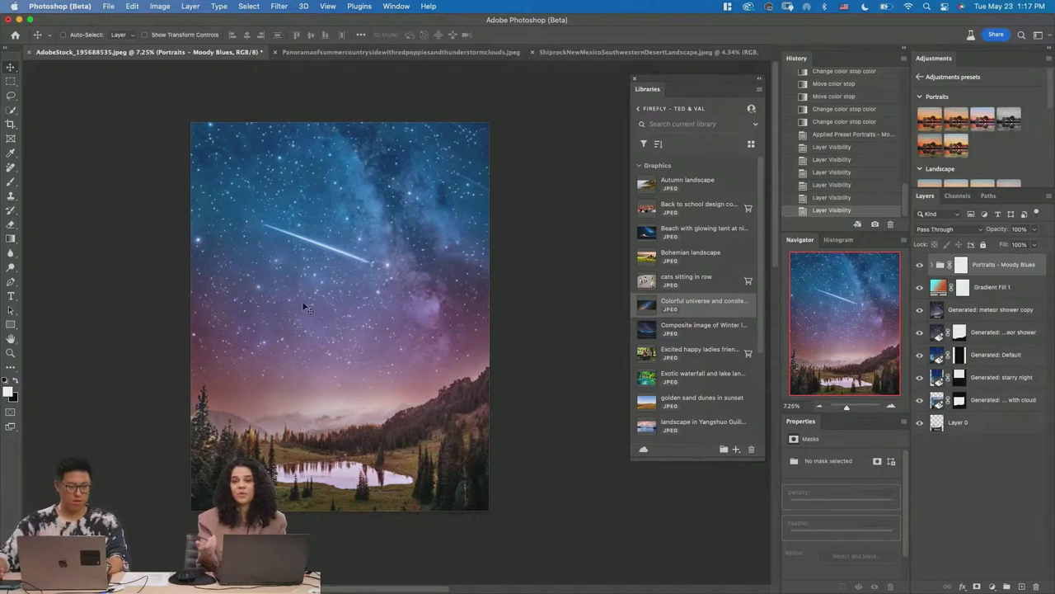
- Zoom to about 104% on the lake's far shoreline and pan it into view
{"action": "key", "text": "z"}
{"action": "left_click_drag", "start_coordinate": [336, 318], "coordinate": [423, 361]}
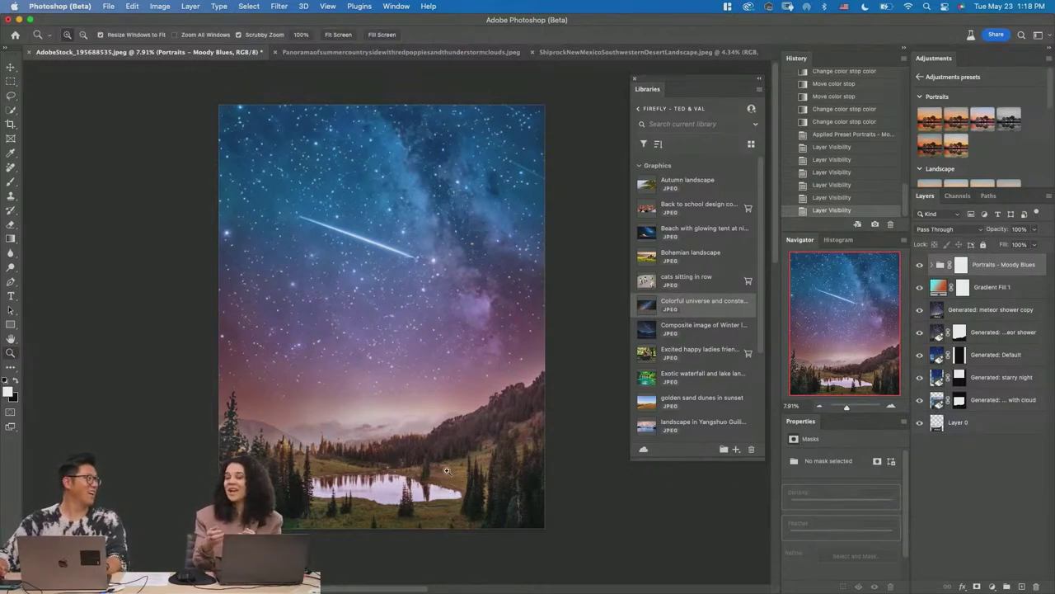
{"action": "left_click_drag", "start_coordinate": [442, 480], "coordinate": [587, 559]}
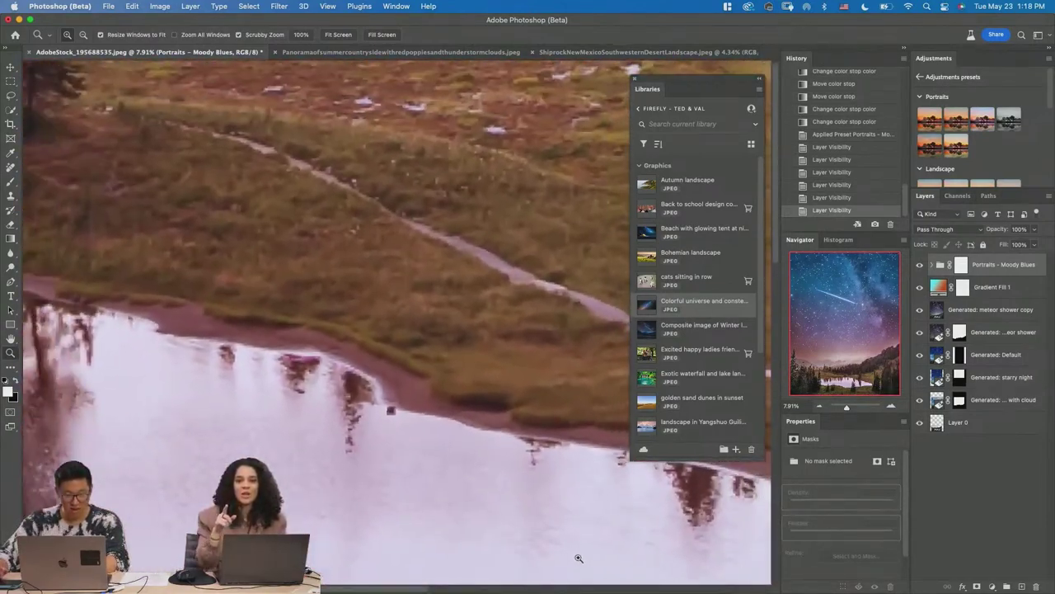
{"action": "left_click_drag", "start_coordinate": [490, 396], "coordinate": [372, 473]}
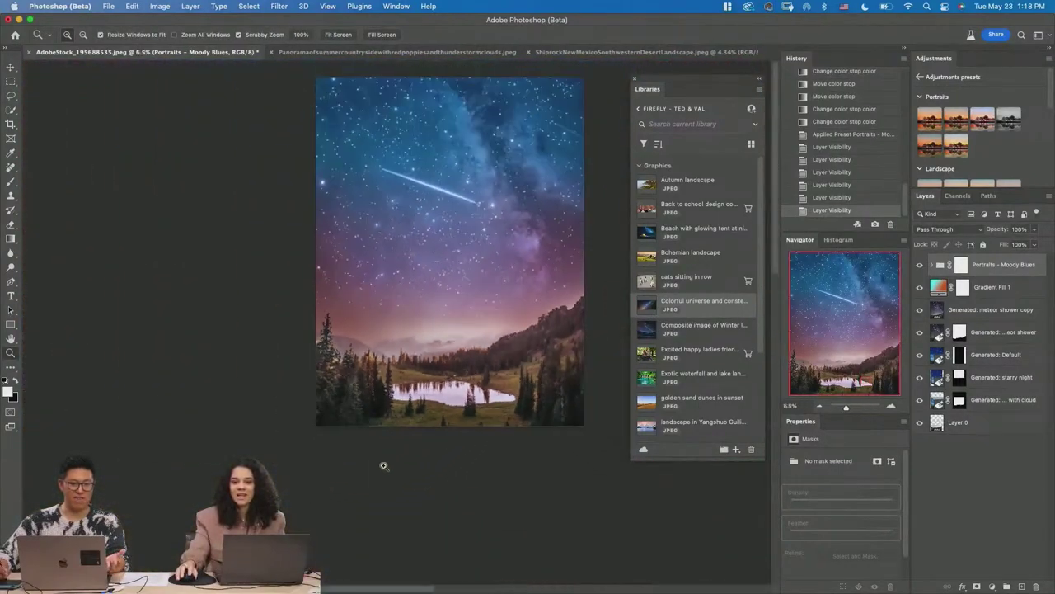
{"action": "left_click_drag", "start_coordinate": [489, 421], "coordinate": [457, 434]}
{"action": "scroll", "coordinate": [427, 355], "scroll_direction": "up", "scroll_amount": 5}
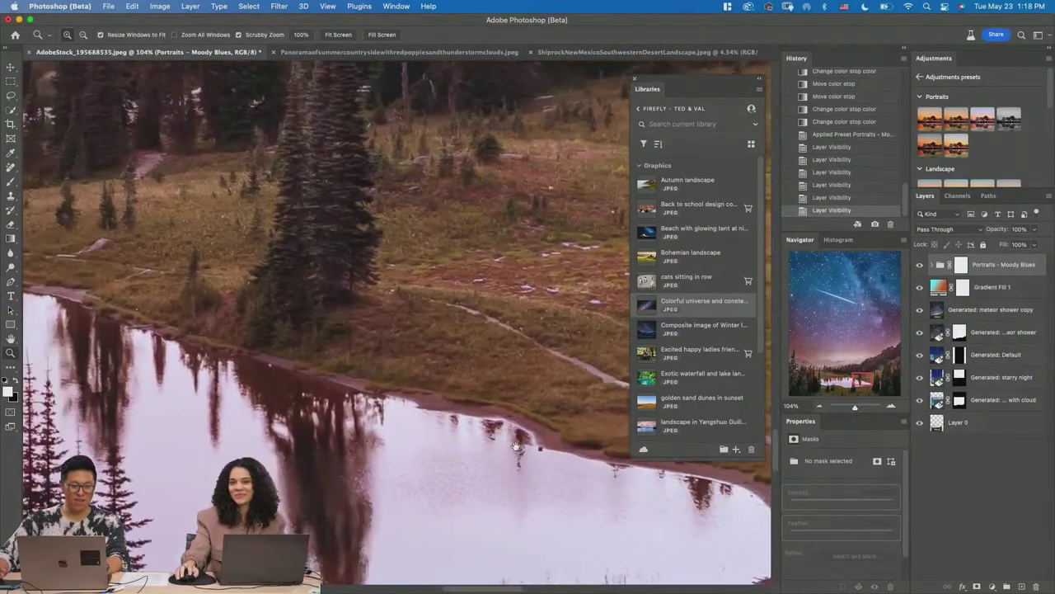
{"action": "scroll", "coordinate": [425, 363], "scroll_direction": "left", "scroll_amount": 4}
- Lasso a shoreline patch, begin a 'horse d' Generative Fill prompt, then back out
{"action": "key", "text": "l"}
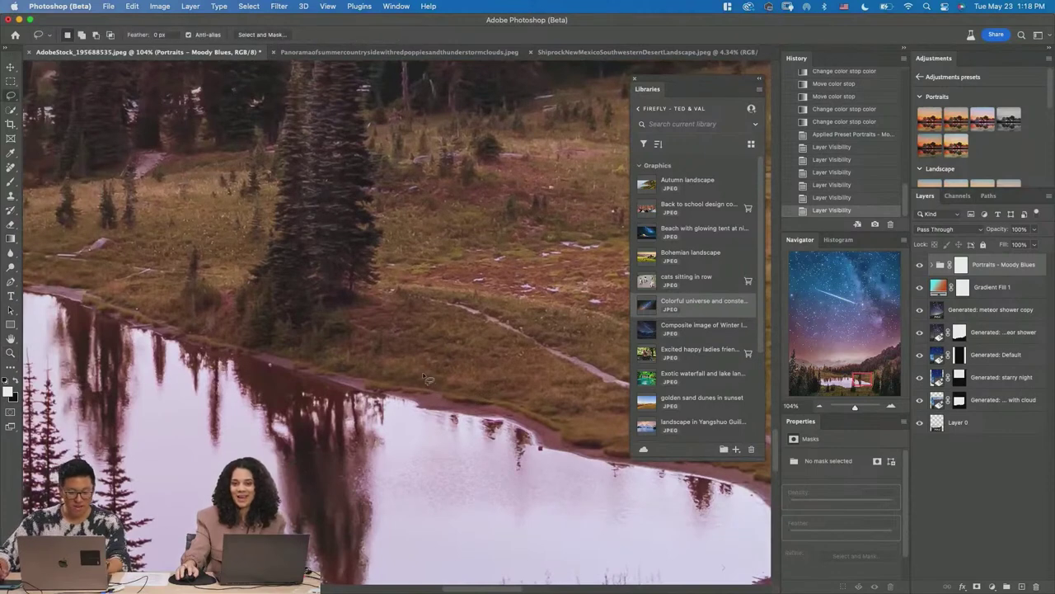
{"action": "mouse_move", "coordinate": [435, 375]}
{"action": "left_mouse_down"}
{"action": "mouse_move", "coordinate": [434, 437]}
{"action": "mouse_move", "coordinate": [462, 400]}
{"action": "mouse_move", "coordinate": [437, 375]}
{"action": "left_mouse_up"}
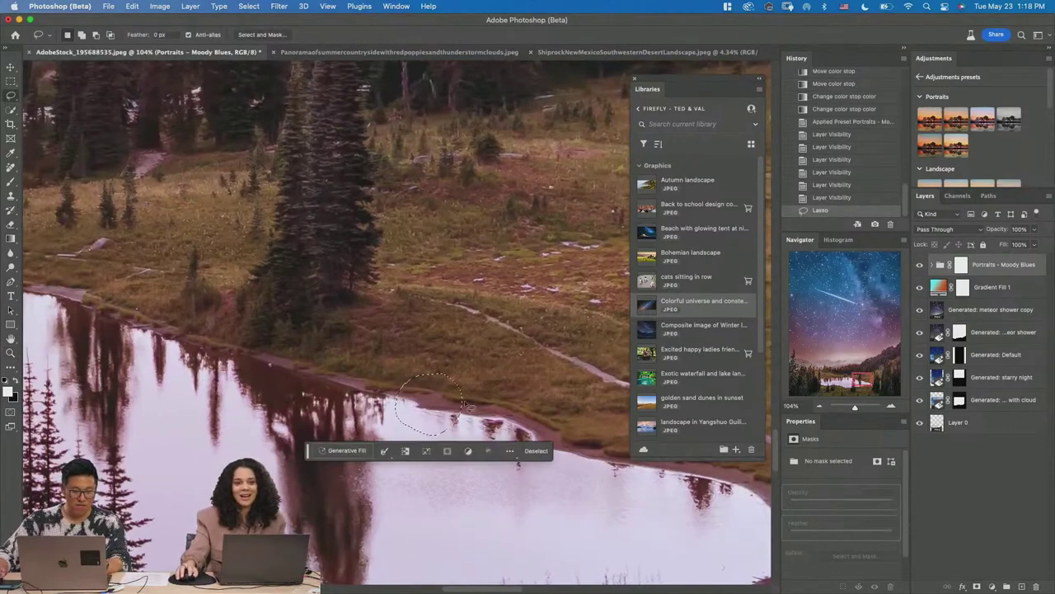
{"action": "left_click", "coordinate": [354, 452]}
{"action": "type", "text": "horse drinking"}
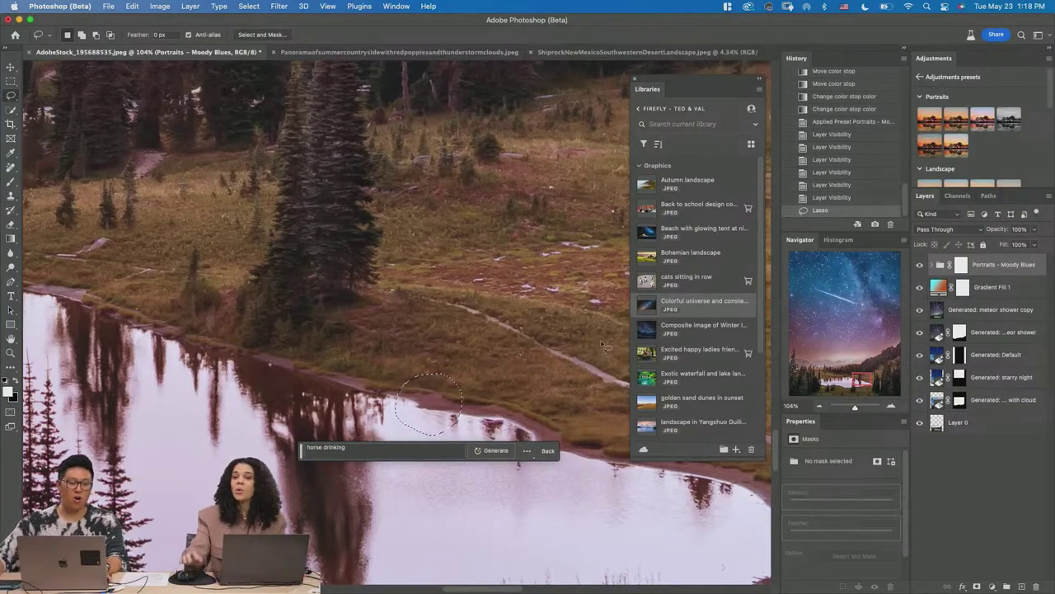
{"action": "left_click", "coordinate": [548, 450]}
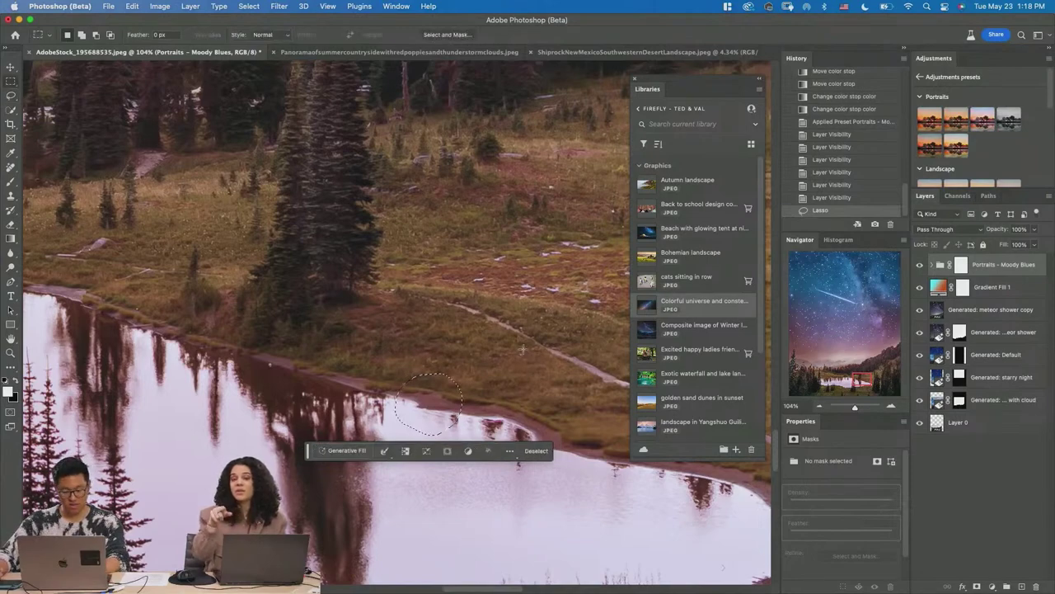
- Deselect, fit the whole image on screen, and zoom in toward the lake
{"action": "key", "text": "z"}
{"action": "key", "text": "super+d"}
{"action": "key", "text": "super+0"}
{"action": "left_click", "coordinate": [425, 431]}
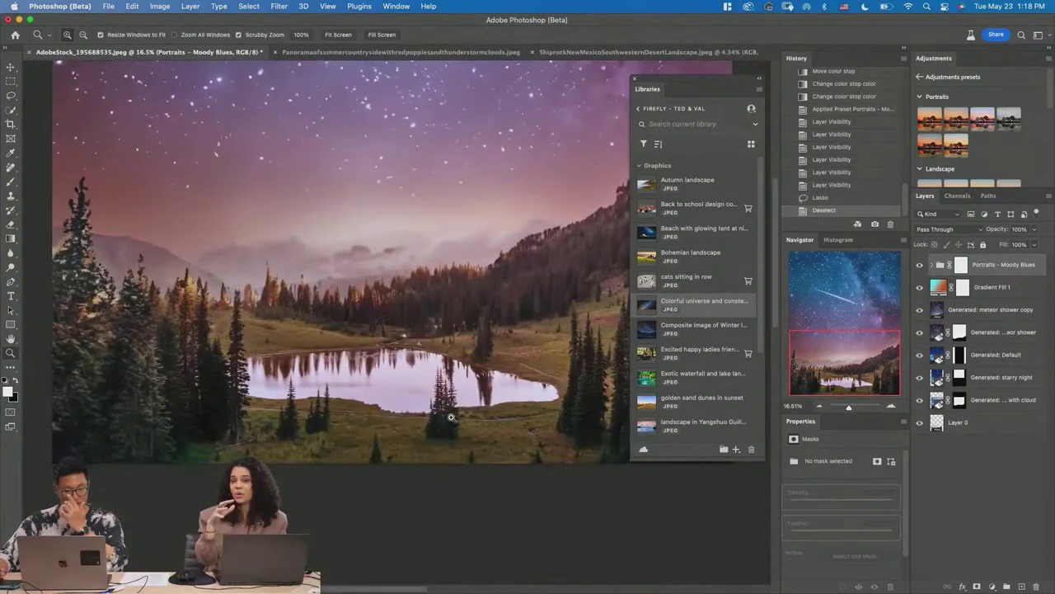
- Zoom in on the lake and try a Quick Selection of the water on Layer 0
{"action": "left_click", "coordinate": [407, 406]}
{"action": "left_click_drag", "start_coordinate": [407, 405], "coordinate": [419, 406]}
{"action": "key", "text": "w"}
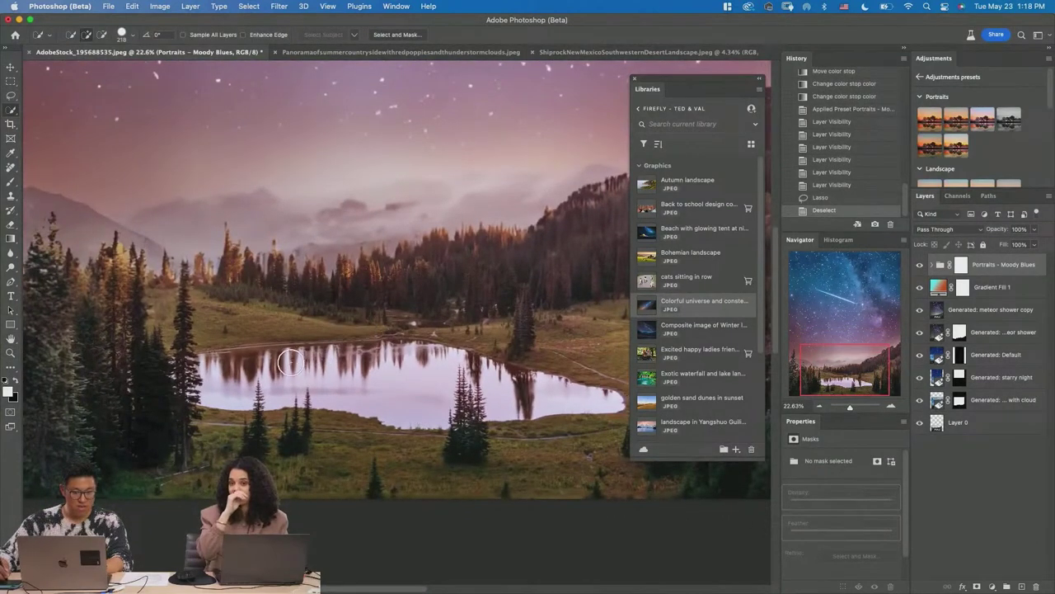
{"action": "left_click_drag", "start_coordinate": [290, 365], "coordinate": [340, 368]}
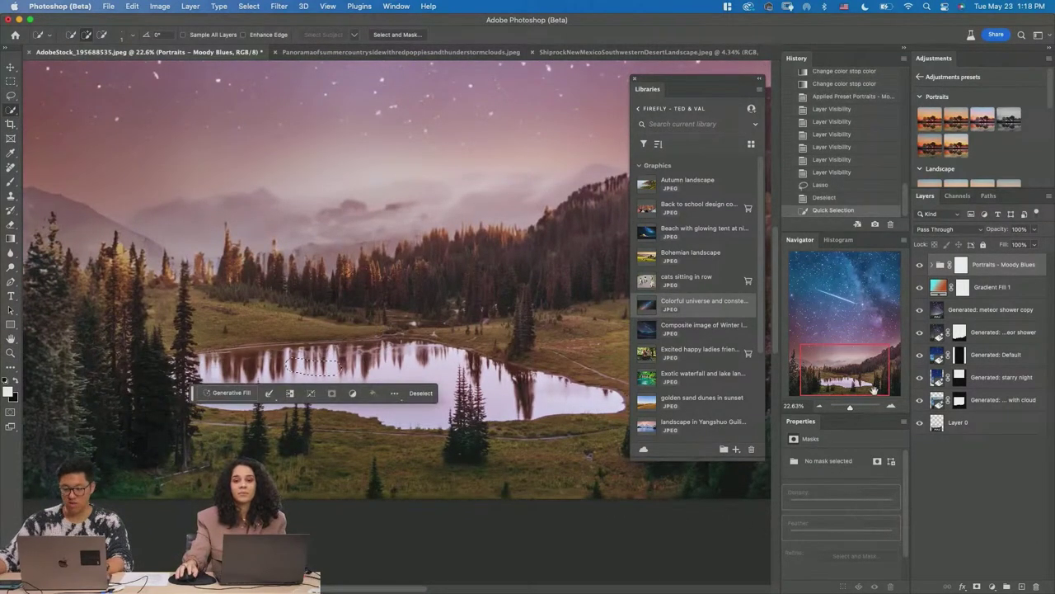
{"action": "left_click", "coordinate": [956, 422]}
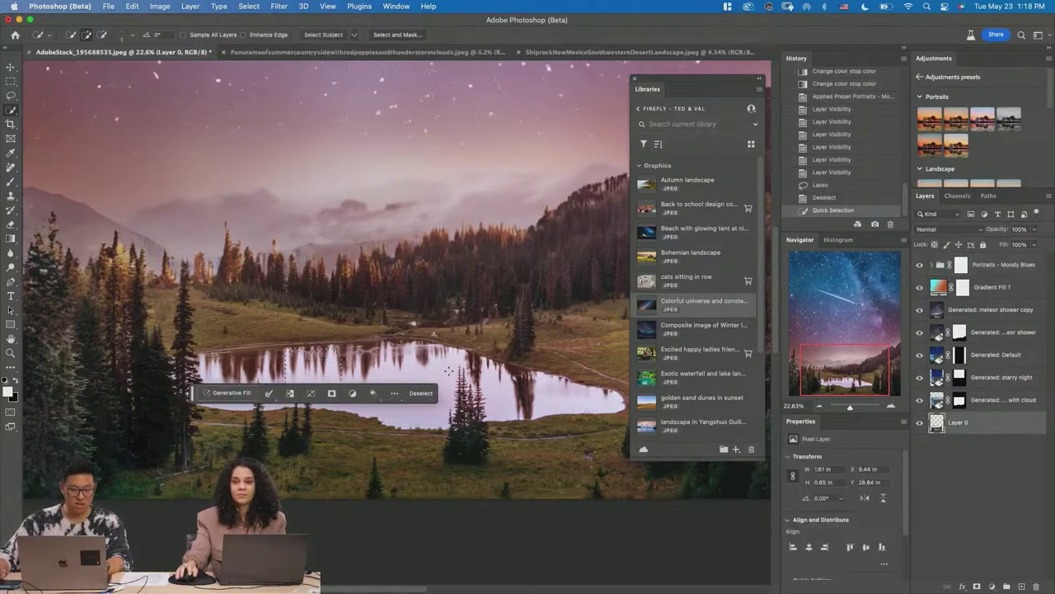
{"action": "left_click_drag", "start_coordinate": [313, 359], "coordinate": [326, 379]}
{"action": "mouse_move", "coordinate": [408, 353]}
{"action": "left_mouse_down"}
{"action": "mouse_move", "coordinate": [427, 374]}
{"action": "mouse_move", "coordinate": [451, 352]}
{"action": "mouse_move", "coordinate": [206, 386]}
{"action": "left_mouse_up"}
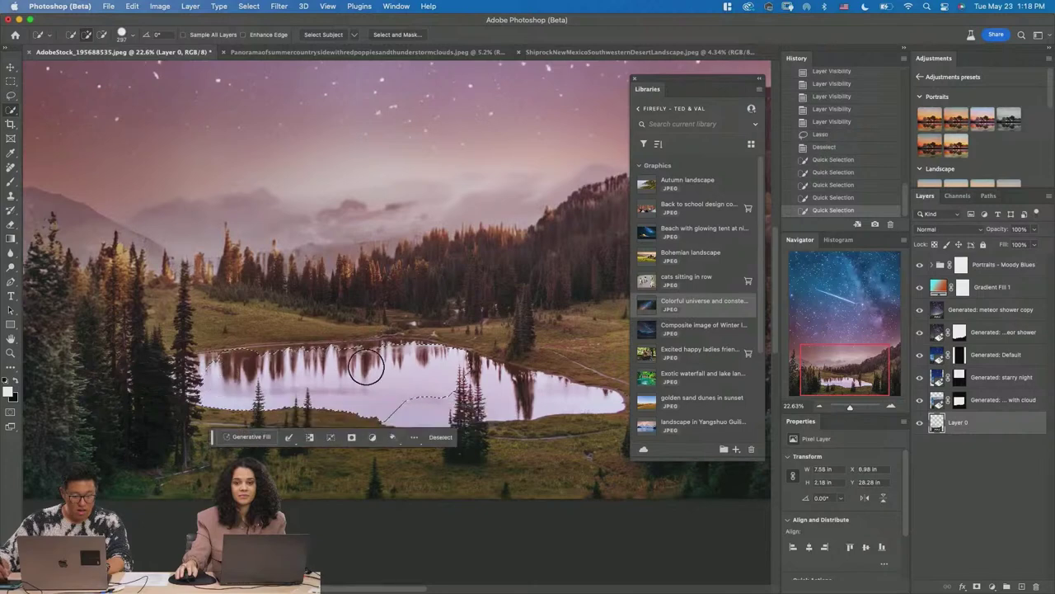
{"action": "key", "text": "super+z"}
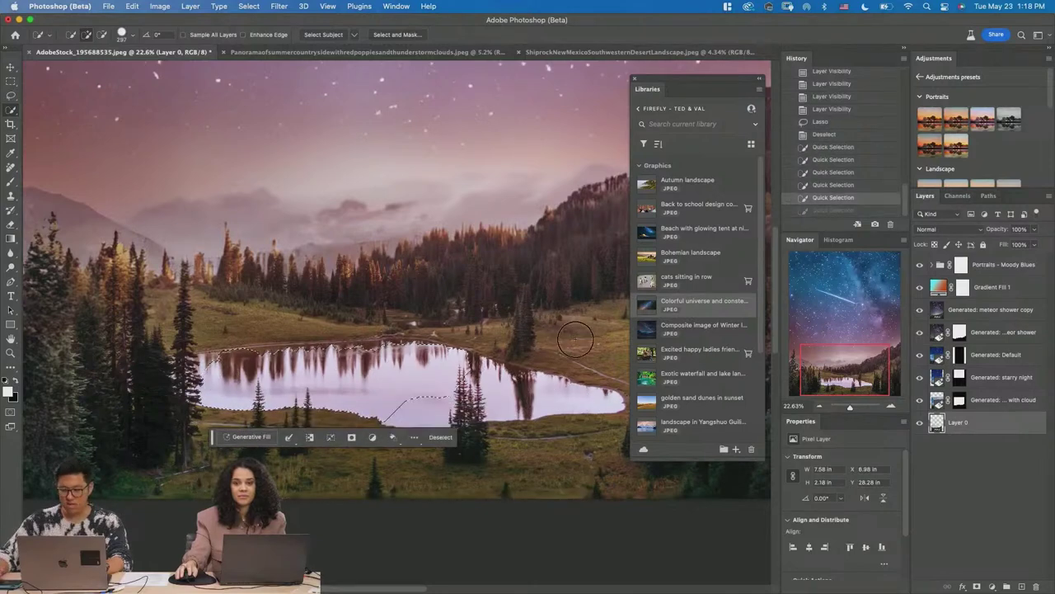
- Deselect and toggle Layer 0, the meteor shower copy and upper layers' visibility to check them
{"action": "key", "text": "m"}
{"action": "key", "text": "super+d"}
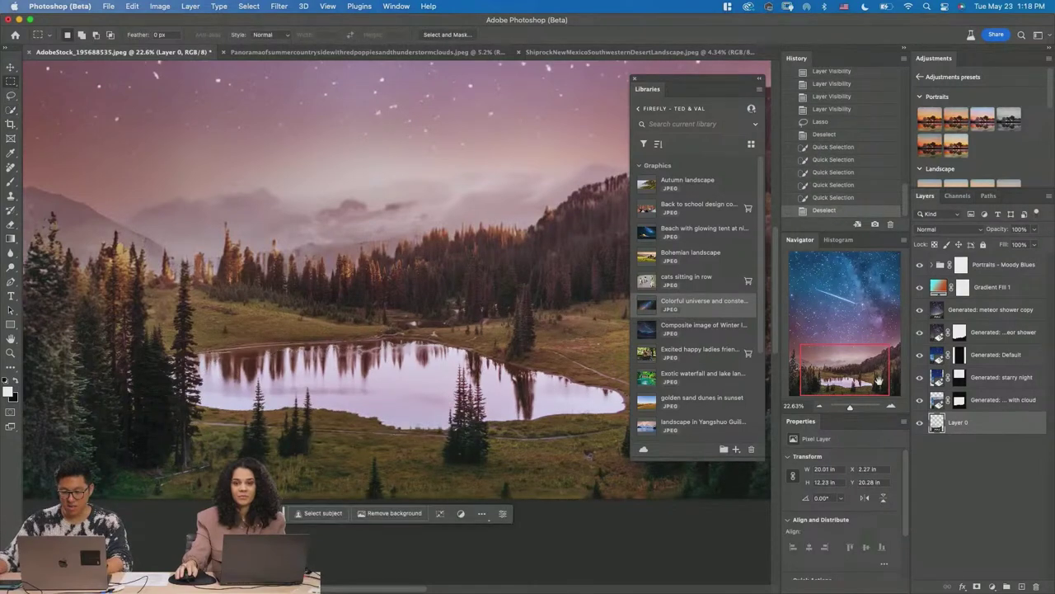
{"action": "left_click", "coordinate": [920, 423]}
{"action": "left_click", "coordinate": [920, 423]}
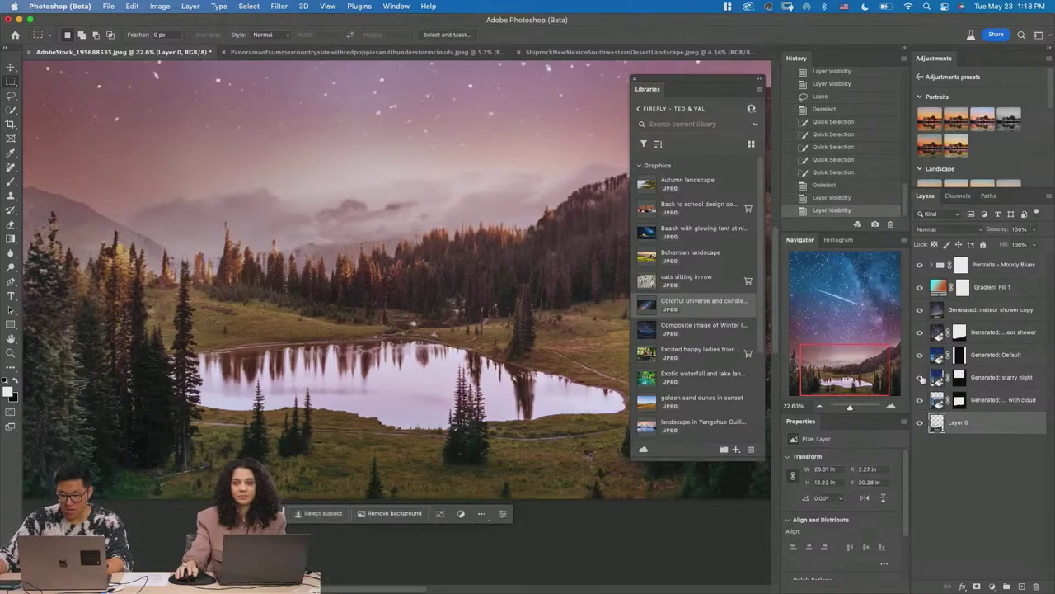
{"action": "left_click", "coordinate": [981, 310]}
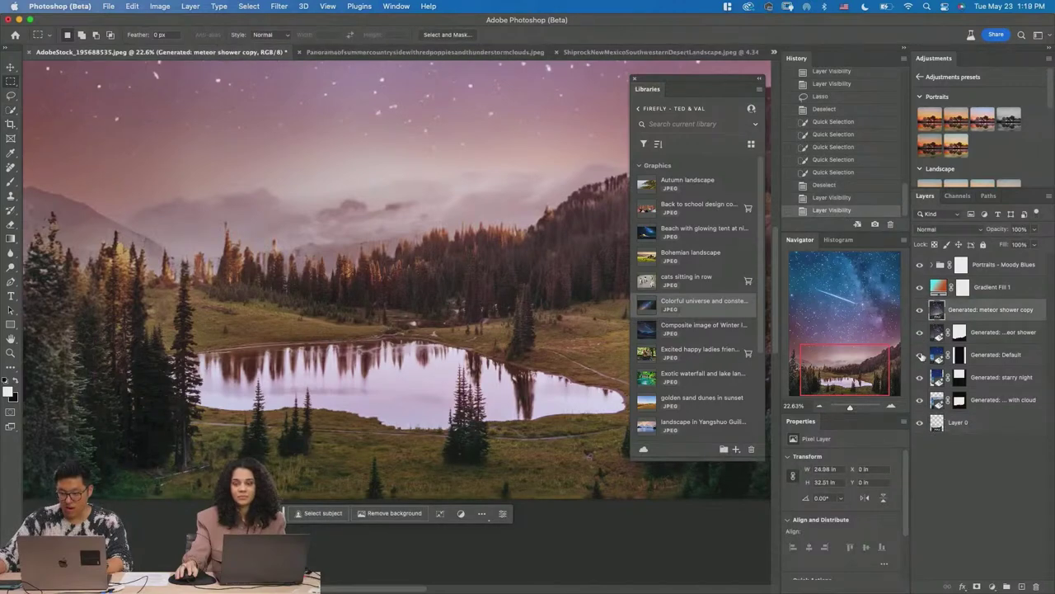
{"action": "left_click", "coordinate": [921, 332]}
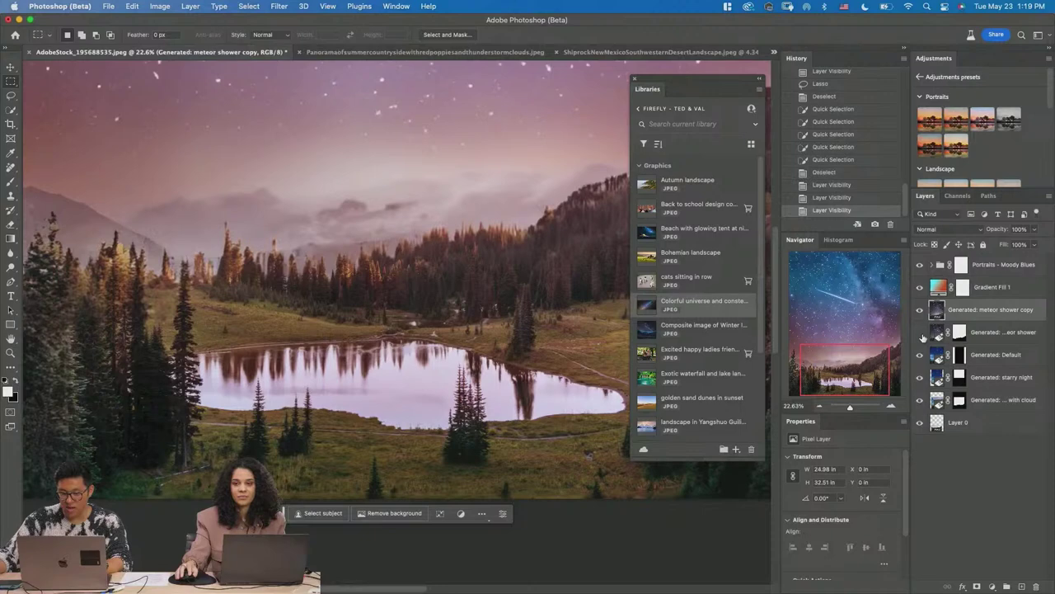
{"action": "left_click", "coordinate": [921, 332]}
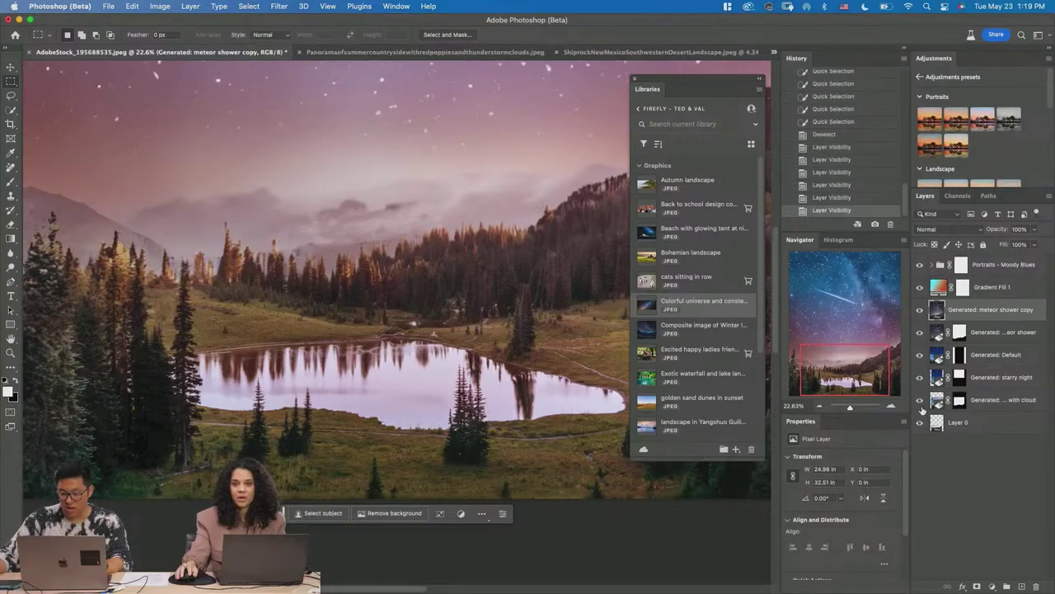
{"action": "mouse_move", "coordinate": [920, 265]}
{"action": "left_mouse_down"}
{"action": "mouse_move", "coordinate": [919, 401]}
{"action": "mouse_move", "coordinate": [920, 264]}
{"action": "left_mouse_up"}
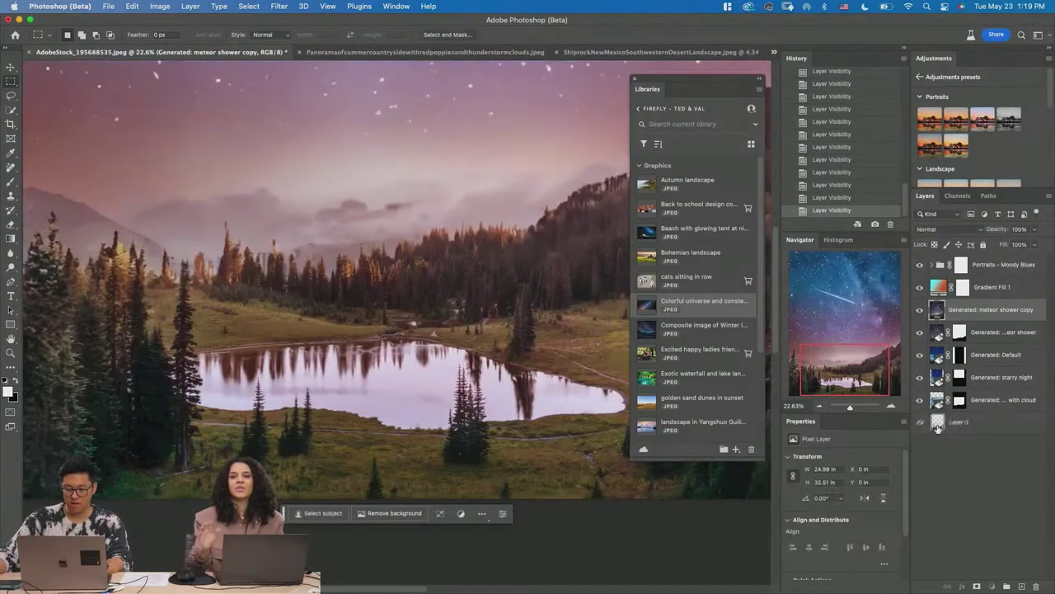
{"action": "left_click", "coordinate": [957, 423]}
- Magic Wand-select the lake water and tree reflections, previewing the selection as a quick mask
{"action": "key", "text": "w"}
{"action": "left_click", "coordinate": [384, 382]}
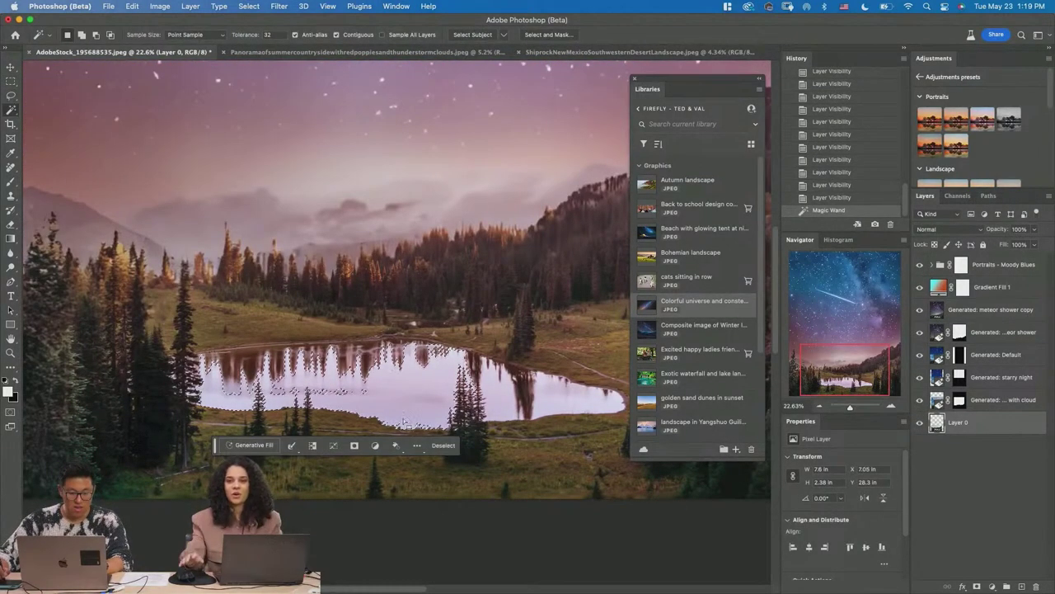
{"action": "left_click", "coordinate": [279, 377], "text": "shift"}
{"action": "left_click", "coordinate": [347, 392], "text": "shift"}
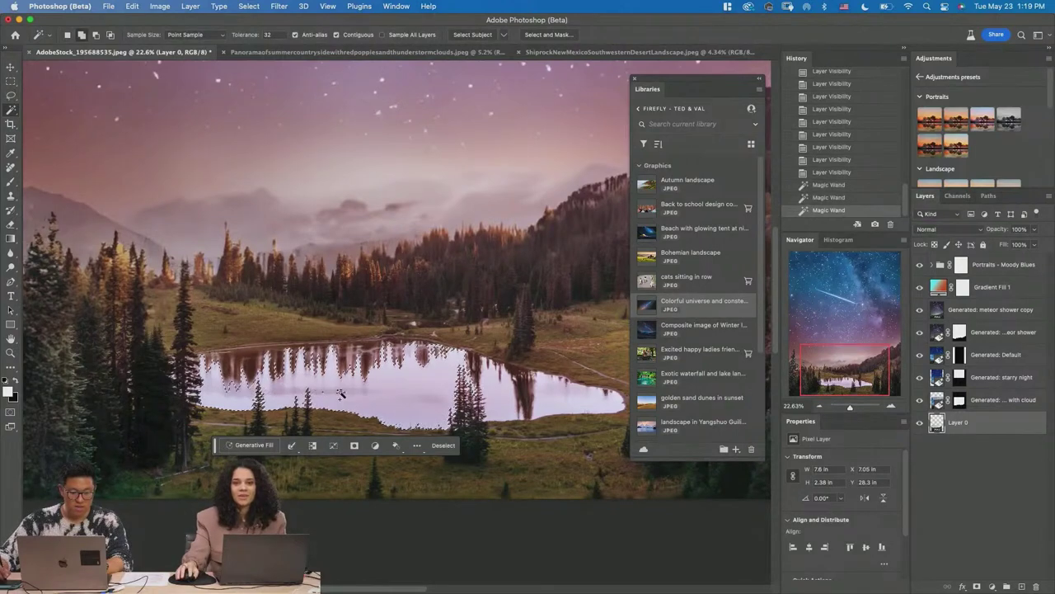
{"action": "left_click", "coordinate": [453, 388], "text": "shift"}
{"action": "left_click", "coordinate": [507, 388], "text": "shift"}
{"action": "key", "text": "q"}
{"action": "key", "text": "q"}
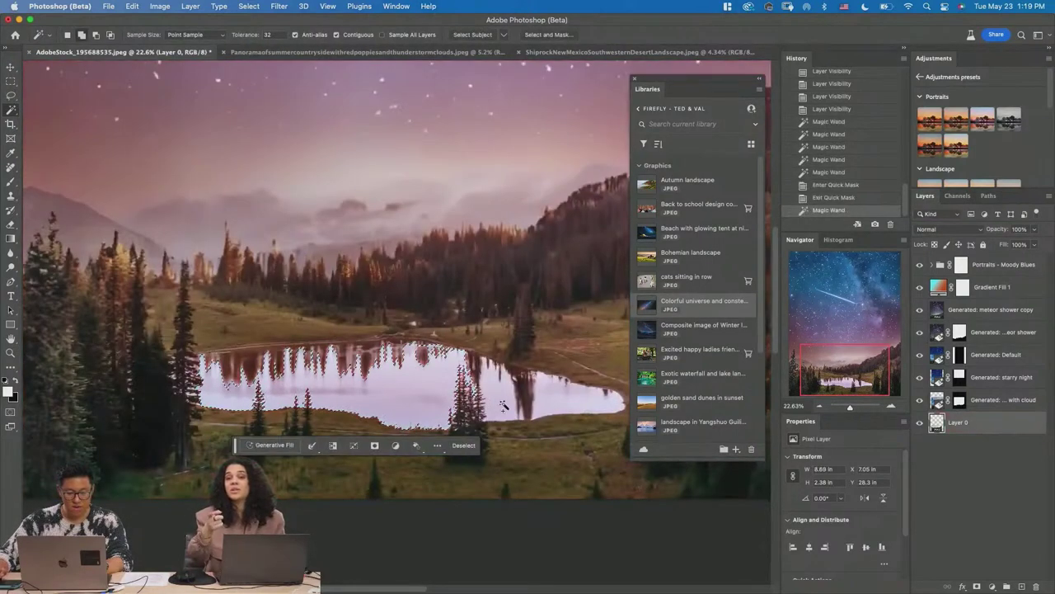
{"action": "left_click", "coordinate": [470, 381], "text": "shift"}
{"action": "left_click", "coordinate": [446, 353], "text": "shift"}
{"action": "left_click", "coordinate": [495, 389], "text": "shift"}
{"action": "left_click", "coordinate": [578, 381], "text": "shift"}
- Deselect, then lasso around the lake, its shore and the left-side trees
{"action": "key", "text": "l"}
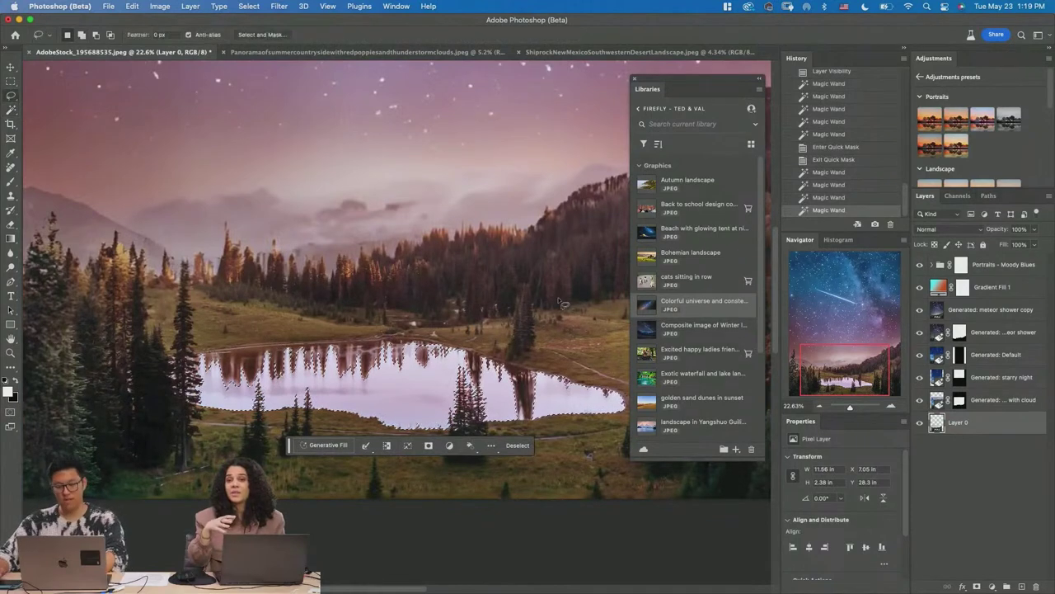
{"action": "key", "text": "super+d"}
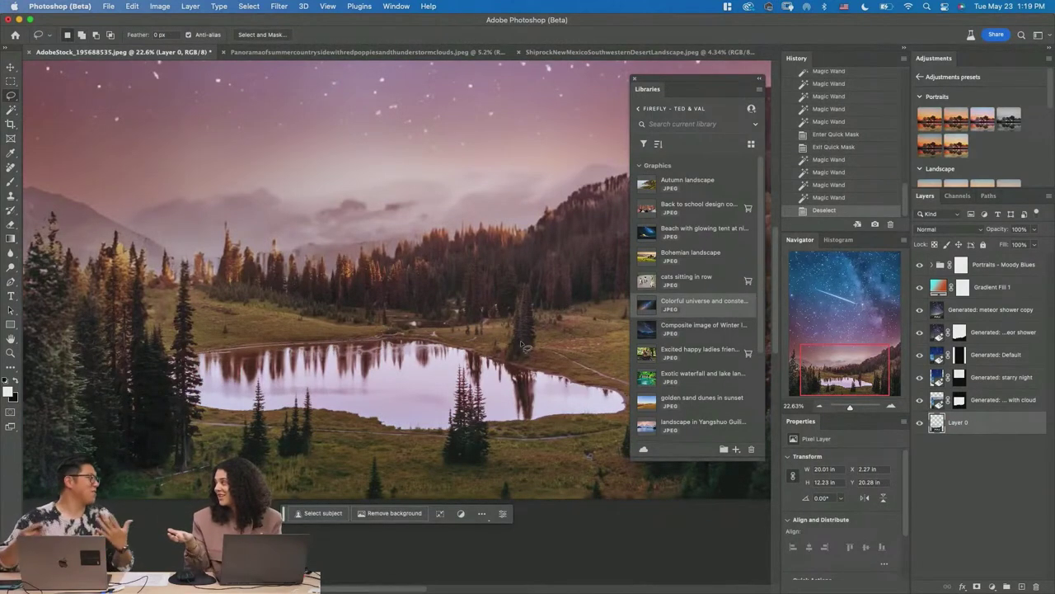
{"action": "scroll", "coordinate": [478, 313], "scroll_direction": "right", "scroll_amount": 3}
{"action": "scroll", "coordinate": [478, 314], "scroll_direction": "down", "scroll_amount": 1}
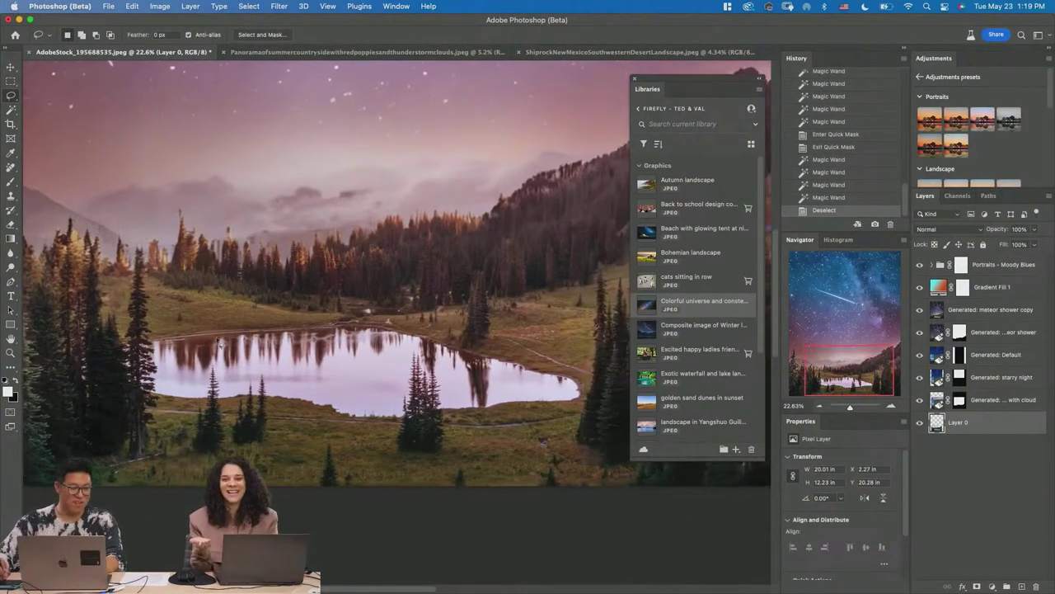
{"action": "mouse_move", "coordinate": [169, 320]}
{"action": "left_mouse_down"}
{"action": "mouse_move", "coordinate": [453, 464]}
{"action": "mouse_move", "coordinate": [590, 371]}
{"action": "mouse_move", "coordinate": [305, 298]}
{"action": "mouse_move", "coordinate": [173, 317]}
{"action": "left_mouse_up"}
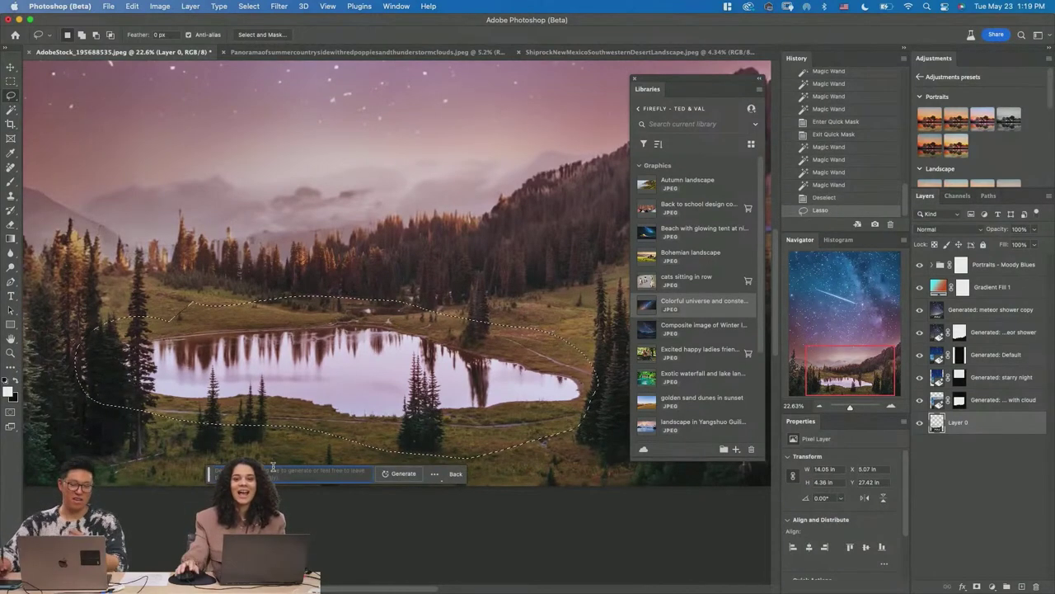
- Drop the 'clear neflection' prompt, add Layer 1 above Moody Blues, and type 'large still lake'
{"action": "left_click", "coordinate": [270, 474]}
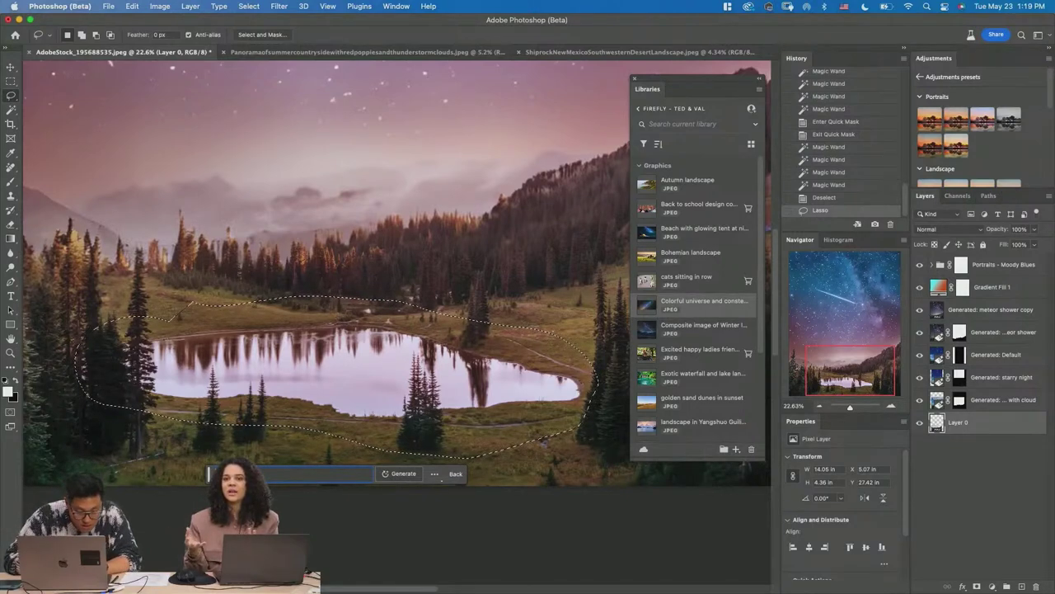
{"action": "type", "text": "clear n"}
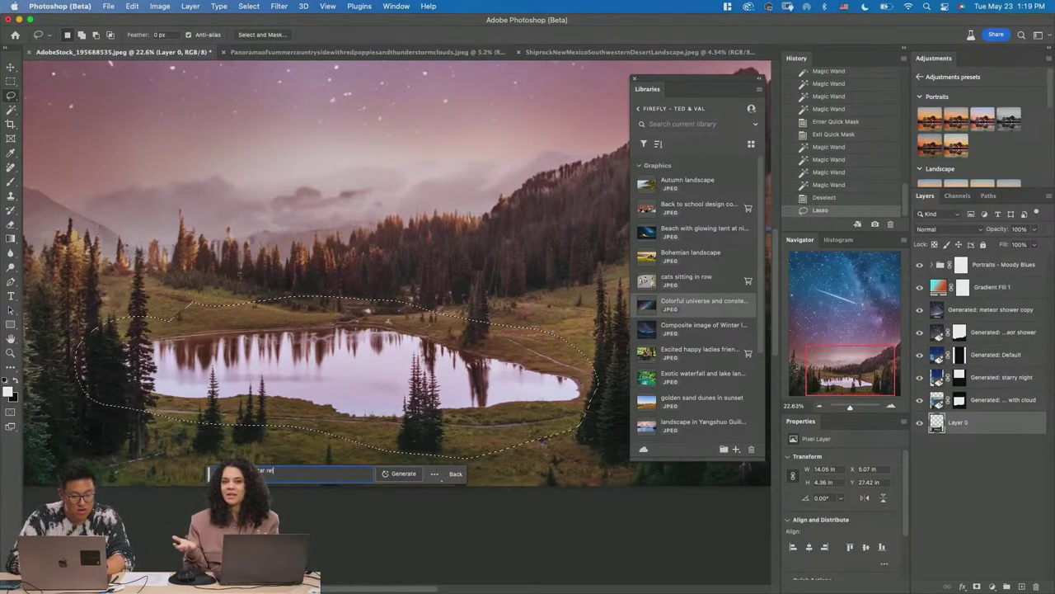
{"action": "type", "text": "eflection"}
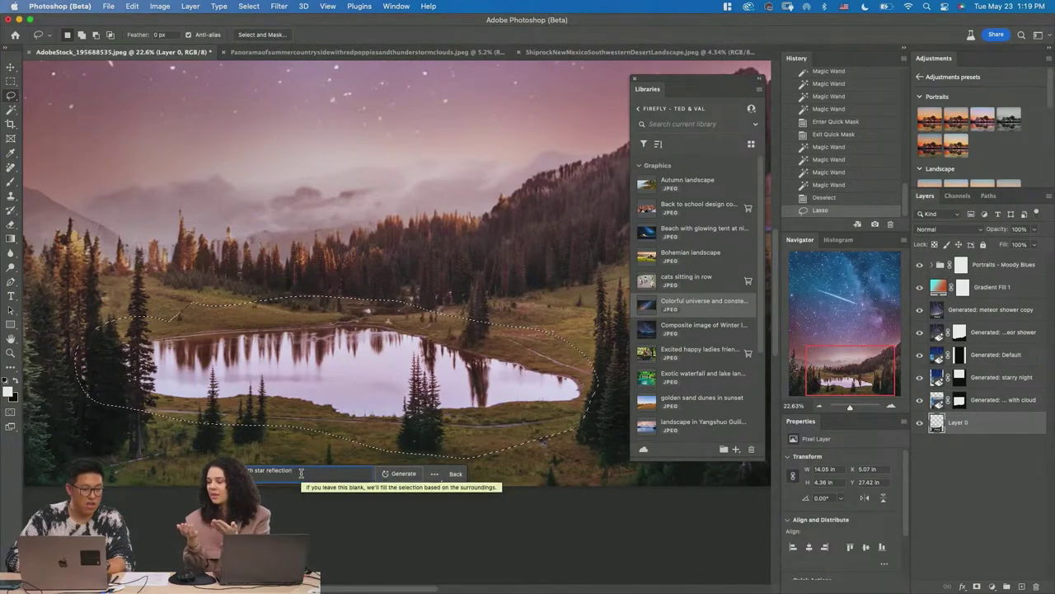
{"action": "left_click", "coordinate": [989, 274]}
{"action": "key", "text": "b"}
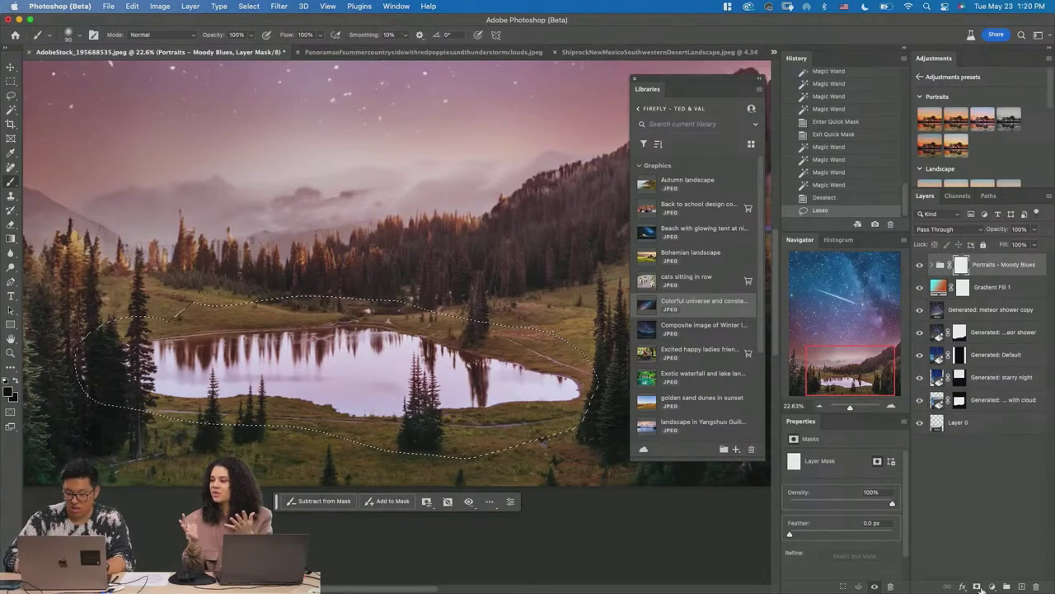
{"action": "left_click", "coordinate": [1023, 587]}
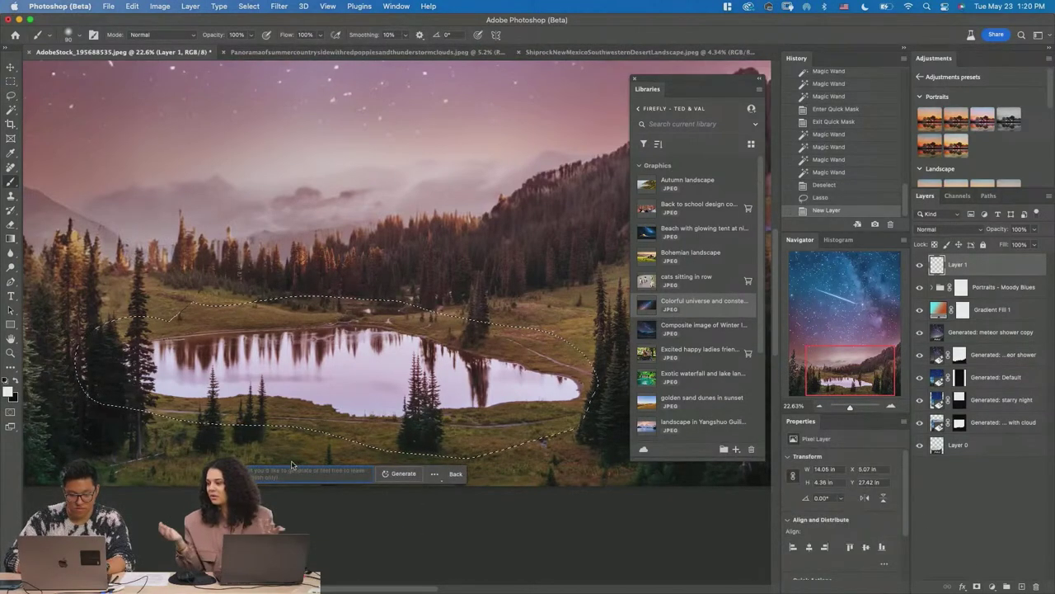
{"action": "left_click", "coordinate": [312, 474]}
{"action": "type", "text": "large still lake"}
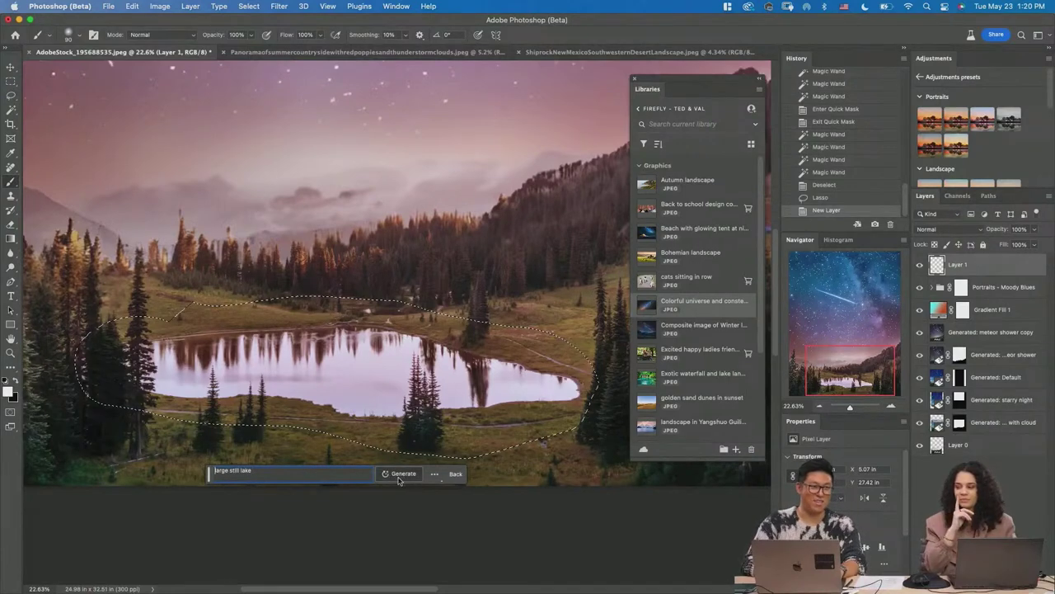
- Generate the 'large still lake' fill, cycle its variations back to the first, then switch to Panorama
{"action": "left_click", "coordinate": [399, 478]}
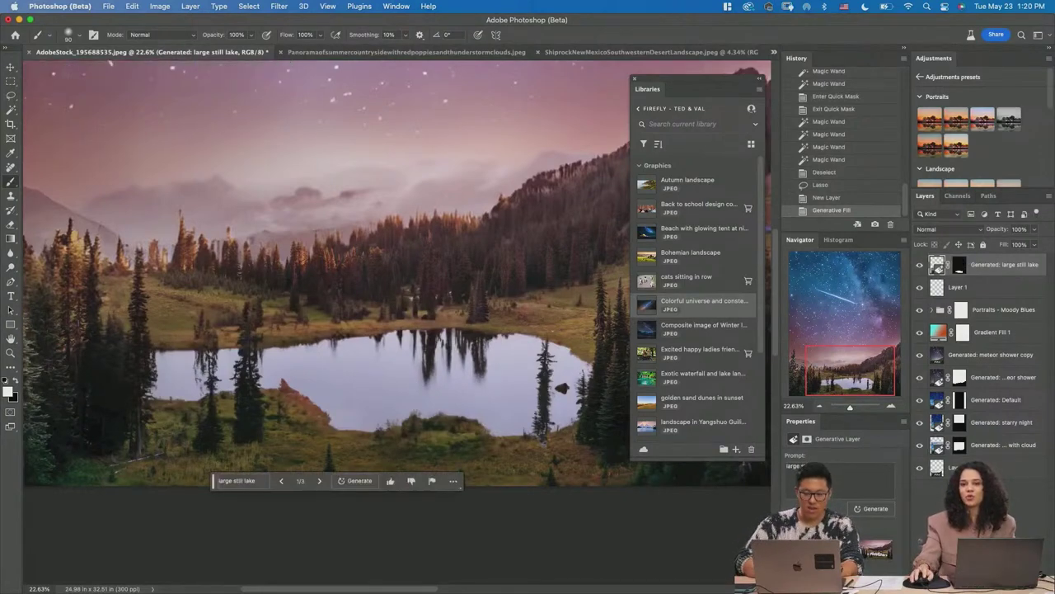
{"action": "left_click", "coordinate": [878, 551]}
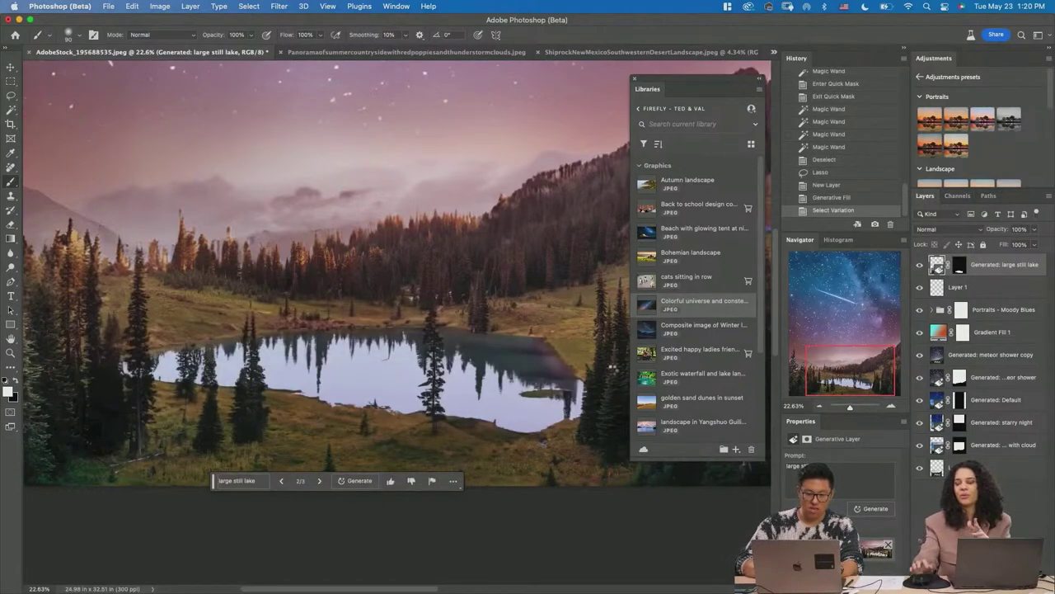
{"action": "left_click", "coordinate": [876, 549]}
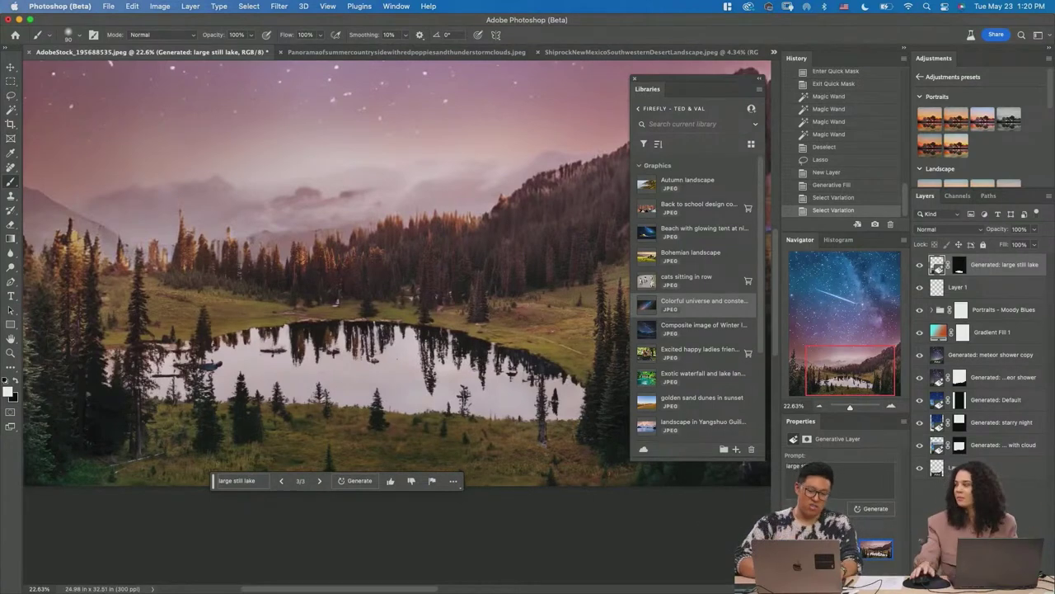
{"action": "left_click", "coordinate": [877, 550]}
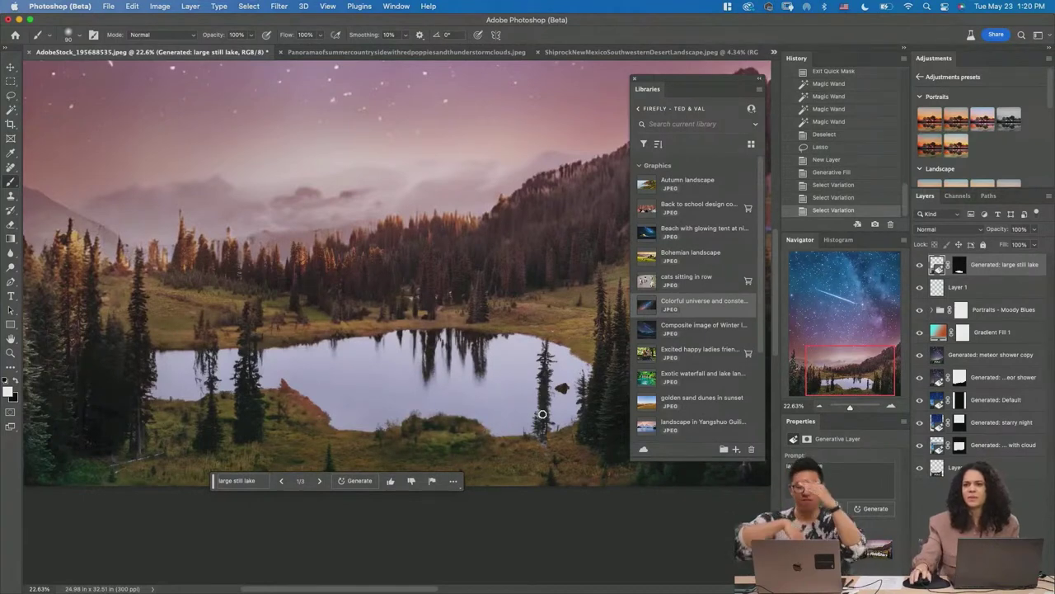
{"action": "left_click", "coordinate": [394, 52]}
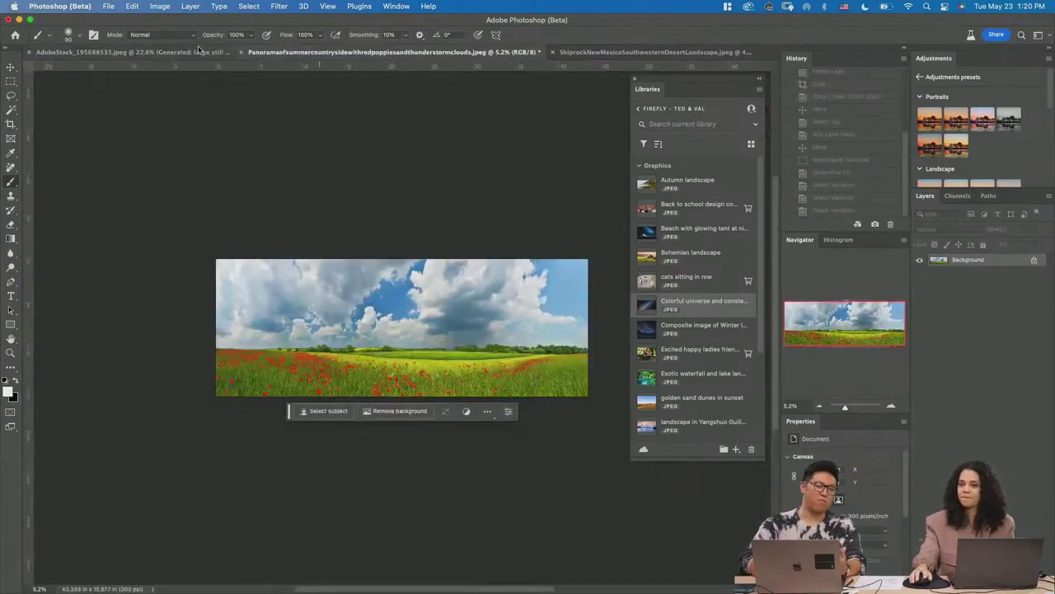
- Zoom out and crop the panorama's top edge far upward to add transparent canvas
{"action": "key", "text": "z"}
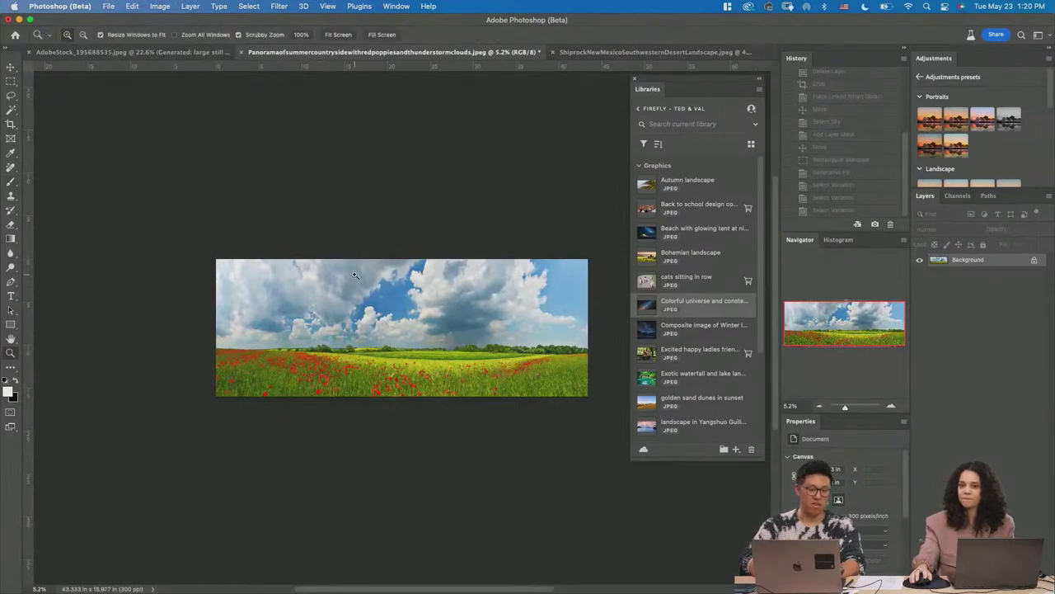
{"action": "left_click_drag", "start_coordinate": [354, 277], "coordinate": [337, 280]}
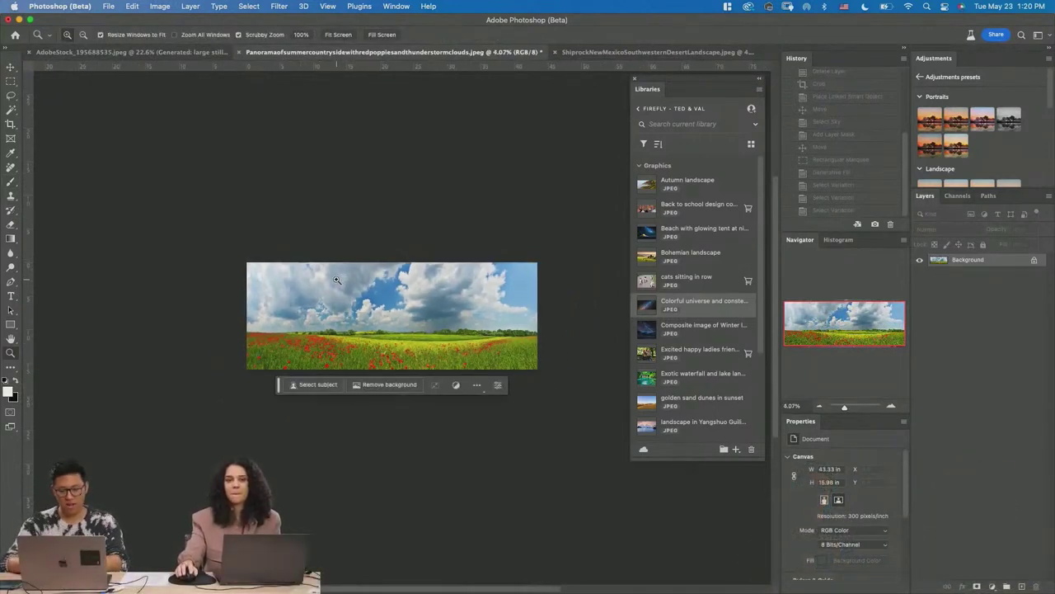
{"action": "left_click_drag", "start_coordinate": [438, 319], "coordinate": [413, 358]}
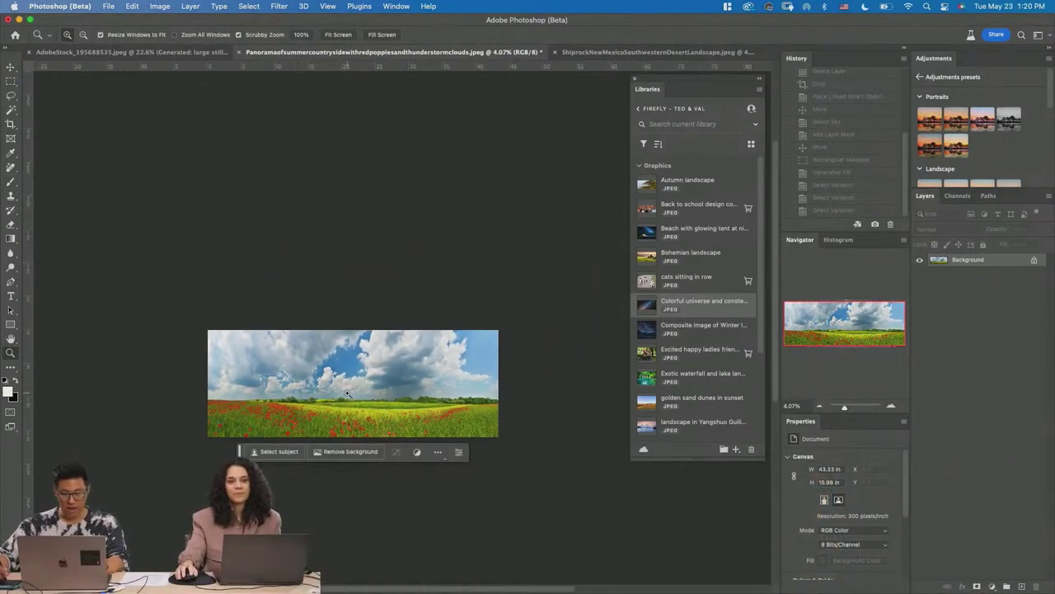
{"action": "left_click_drag", "start_coordinate": [346, 393], "coordinate": [346, 489]}
{"action": "key", "text": "c"}
{"action": "key", "text": "z"}
{"action": "key", "text": "c"}
{"action": "left_click_drag", "start_coordinate": [355, 321], "coordinate": [355, 212]}
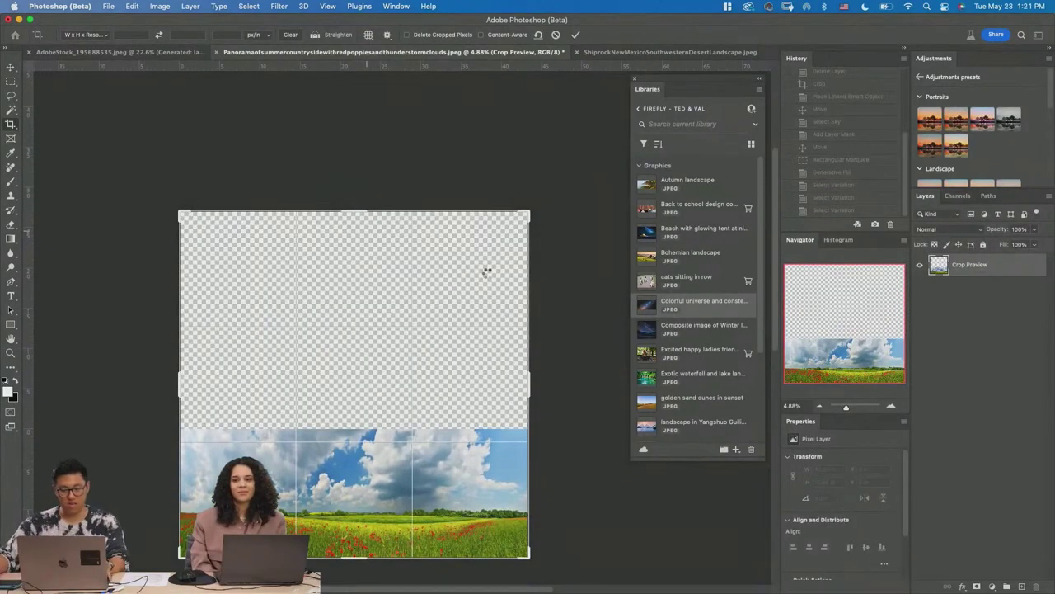
{"action": "key", "text": "Return"}
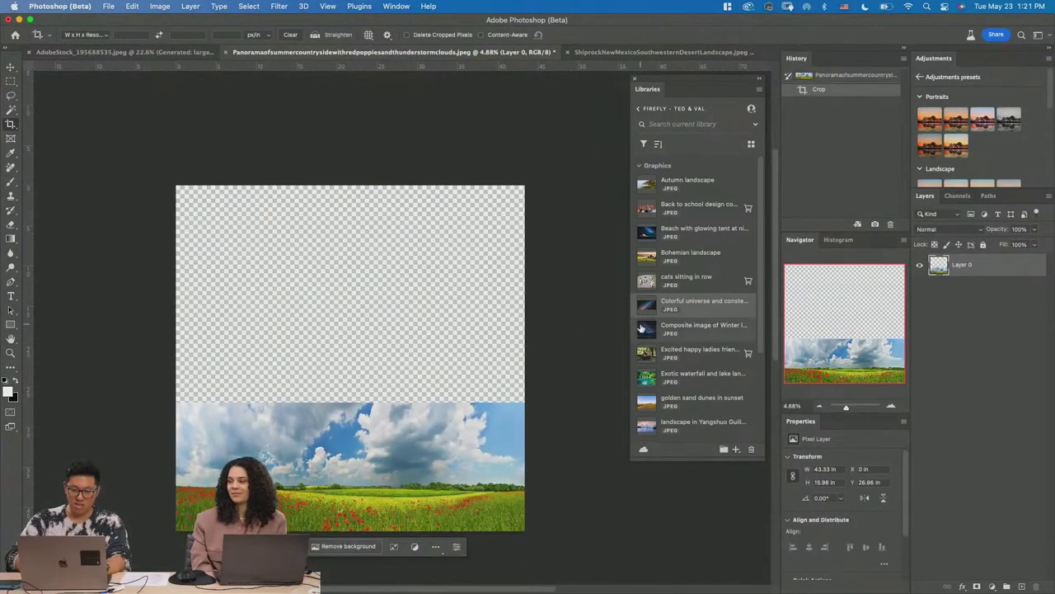
- Place the Winter landscape Milky Way image from Libraries and scale it over the whole canvas
{"action": "left_click_drag", "start_coordinate": [642, 329], "coordinate": [501, 140]}
{"action": "left_click_drag", "start_coordinate": [648, 330], "coordinate": [295, 295]}
{"action": "key", "text": "Return"}
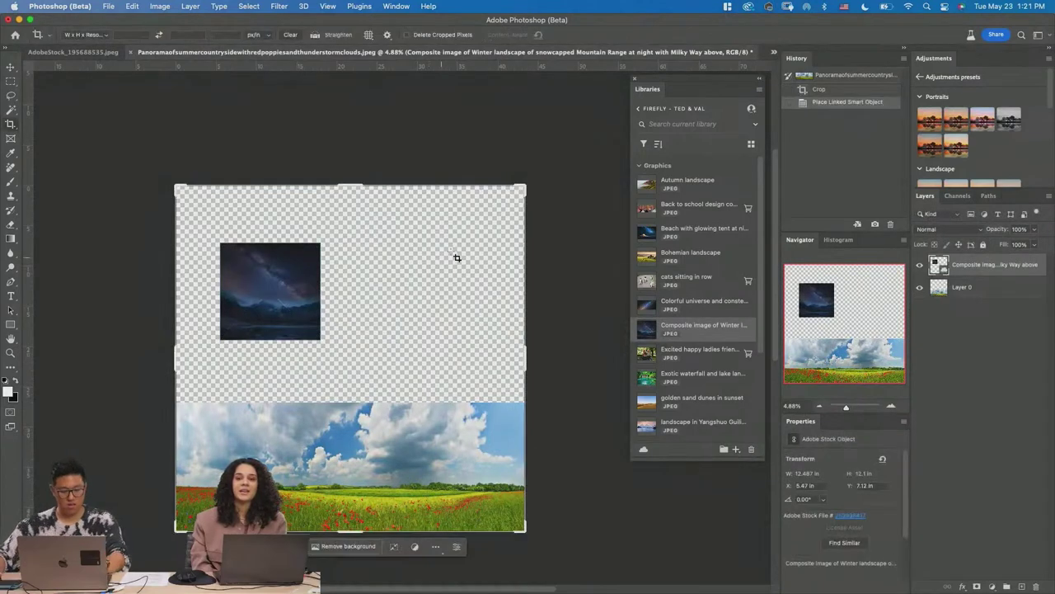
{"action": "key", "text": "v"}
{"action": "left_click_drag", "start_coordinate": [285, 292], "coordinate": [241, 235]}
{"action": "key", "text": "super+t"}
{"action": "left_click_drag", "start_coordinate": [276, 282], "coordinate": [616, 428]}
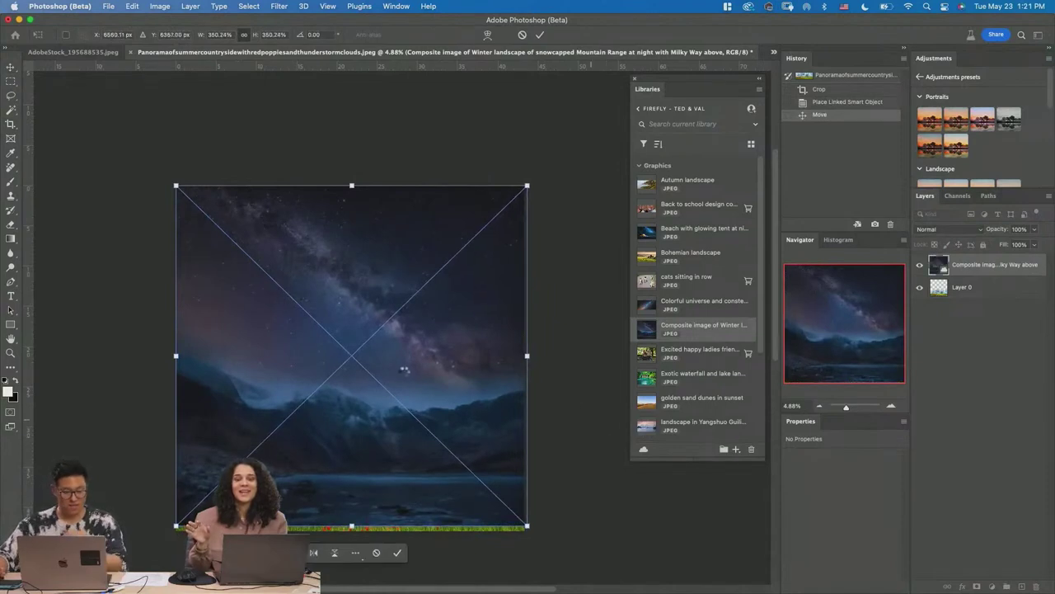
{"action": "key", "text": "Return"}
- Select the night image's sky, mask the layer to it, and raise it toward the top
{"action": "key", "text": "w"}
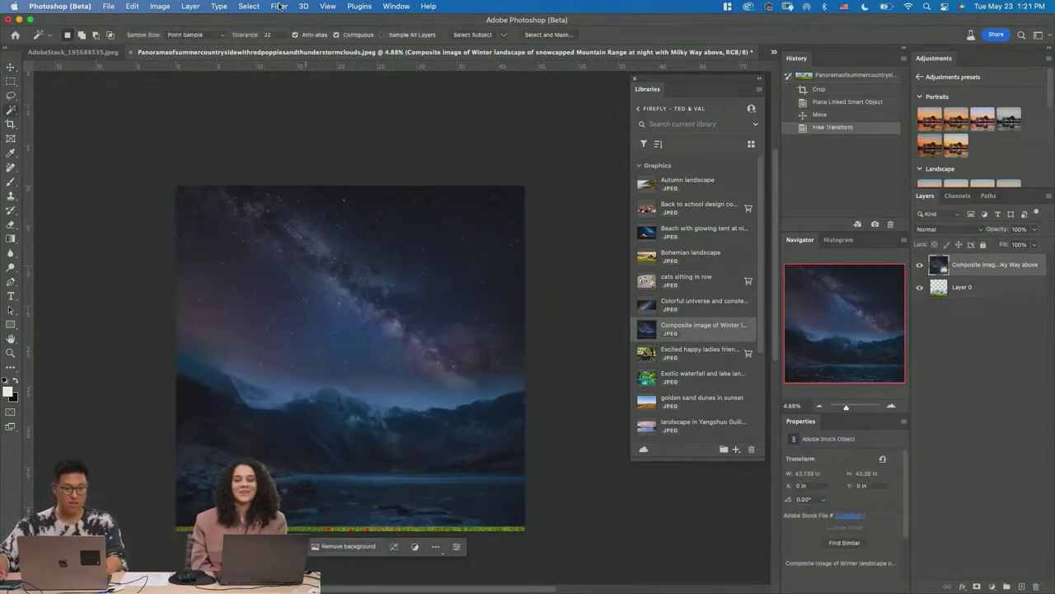
{"action": "left_click", "coordinate": [249, 7]}
{"action": "left_click", "coordinate": [262, 142]}
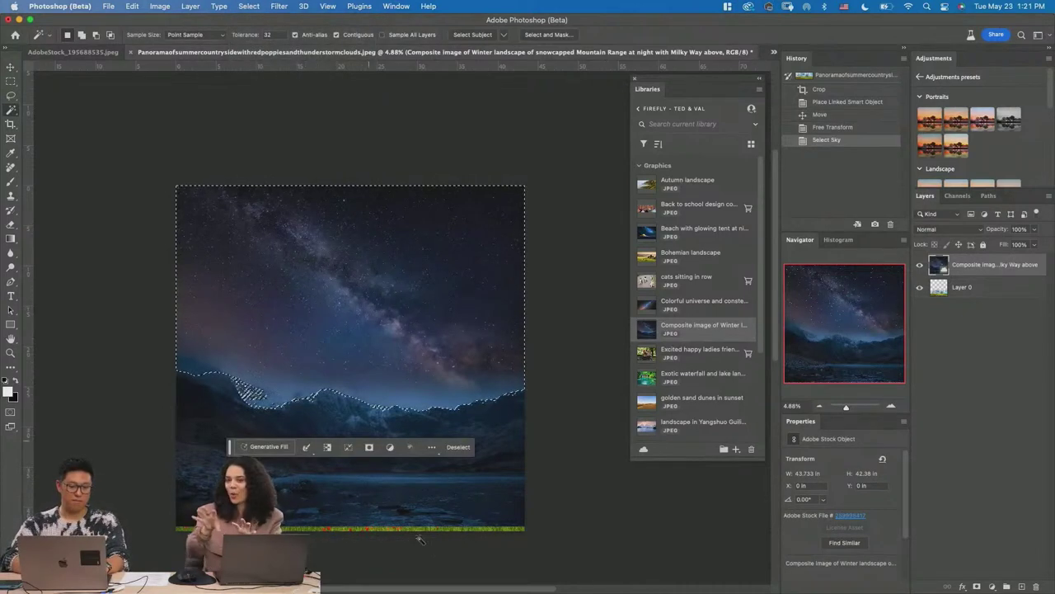
{"action": "left_click", "coordinate": [977, 586]}
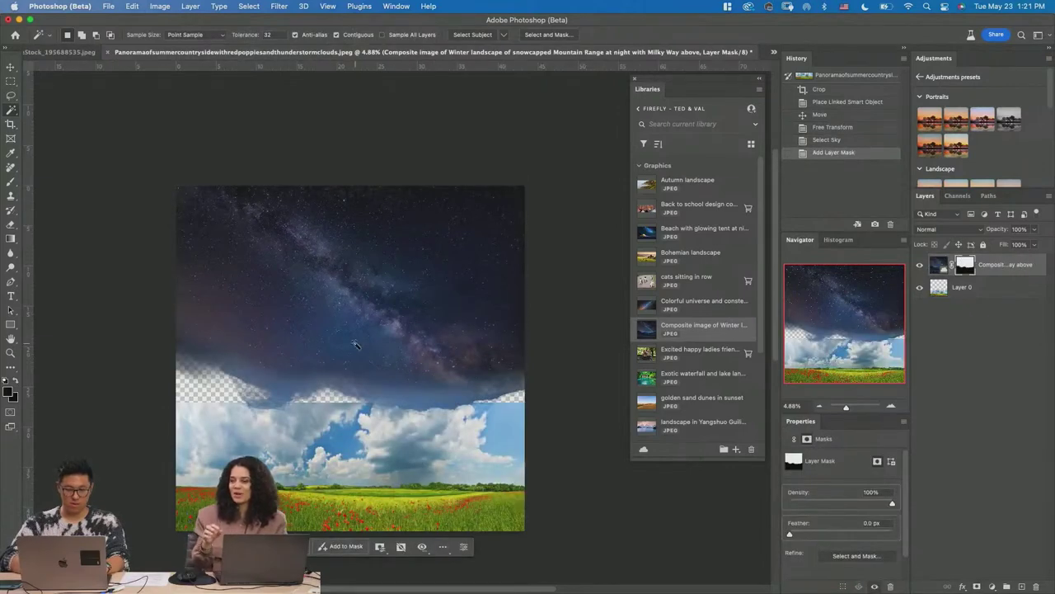
{"action": "key", "text": "v"}
{"action": "left_click_drag", "start_coordinate": [417, 363], "coordinate": [416, 299]}
- Stamp a merged copy and marquee-select the gap between sky and meadow
{"action": "key", "text": "m"}
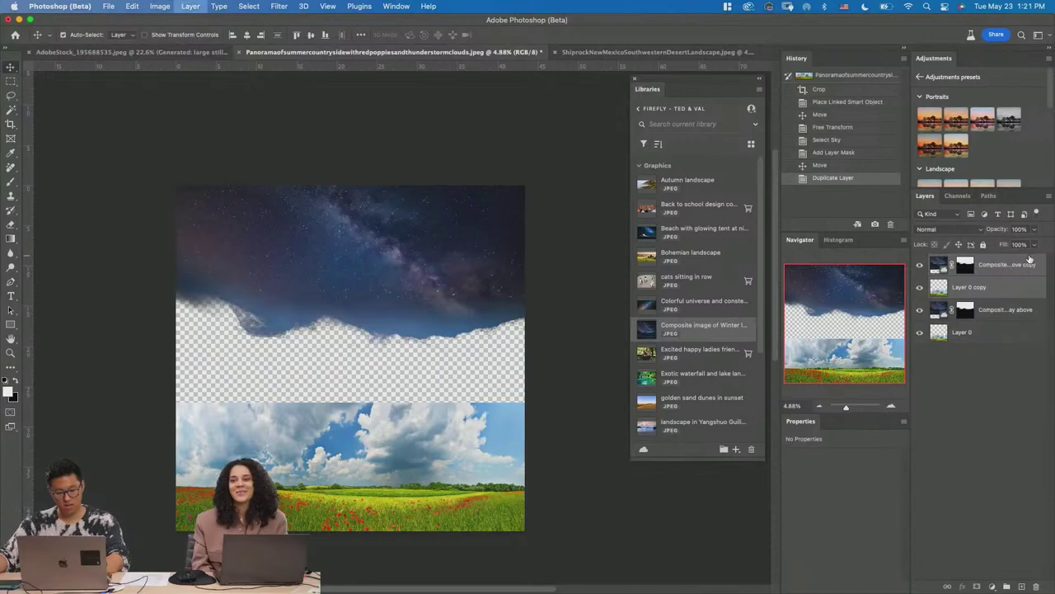
{"action": "key", "text": "super+alt+e"}
{"action": "left_click_drag", "start_coordinate": [176, 258], "coordinate": [596, 429]}
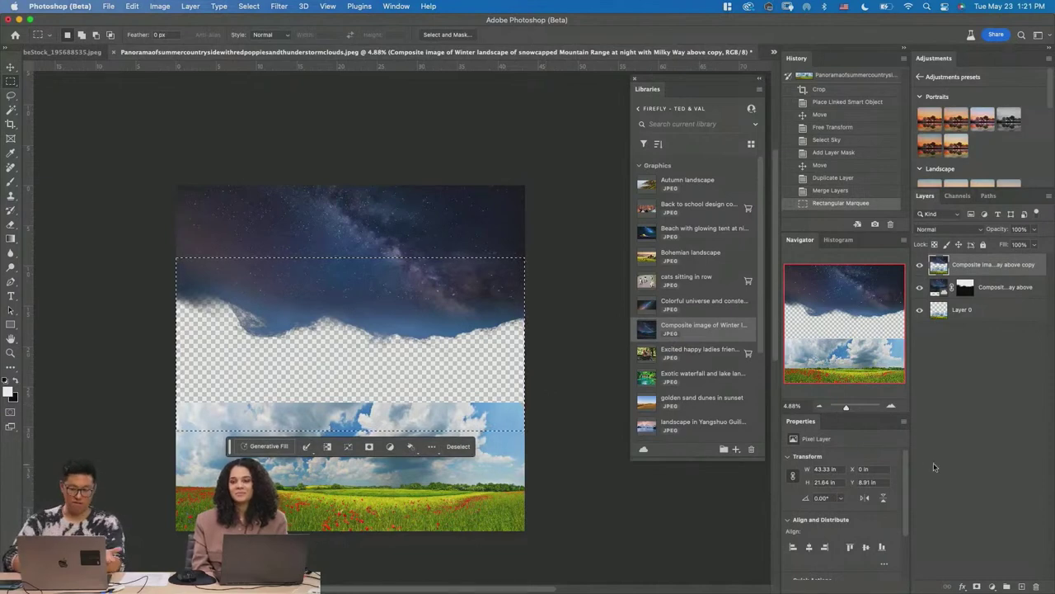
- Run a promptless Generative Fill on the sky-meadow gap and keep the first cloud variation
{"action": "left_click", "coordinate": [273, 445]}
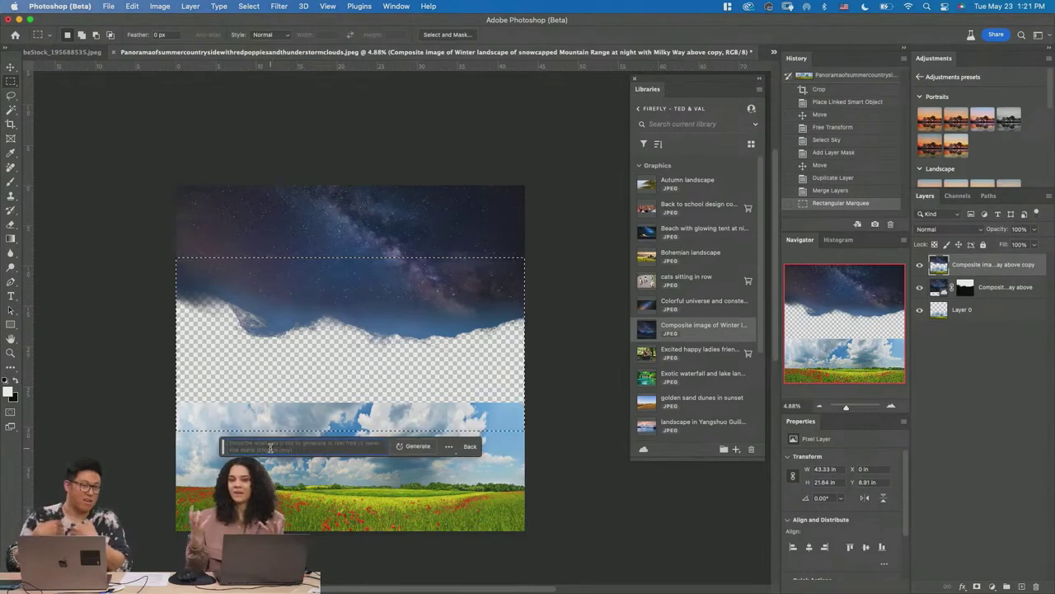
{"action": "left_click", "coordinate": [418, 446]}
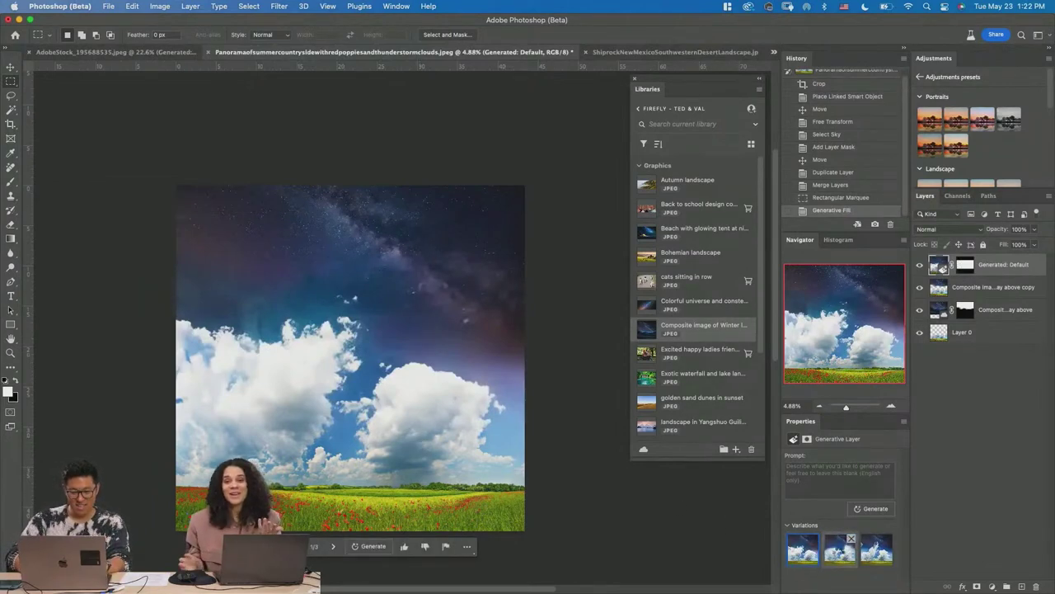
{"action": "left_click", "coordinate": [839, 548]}
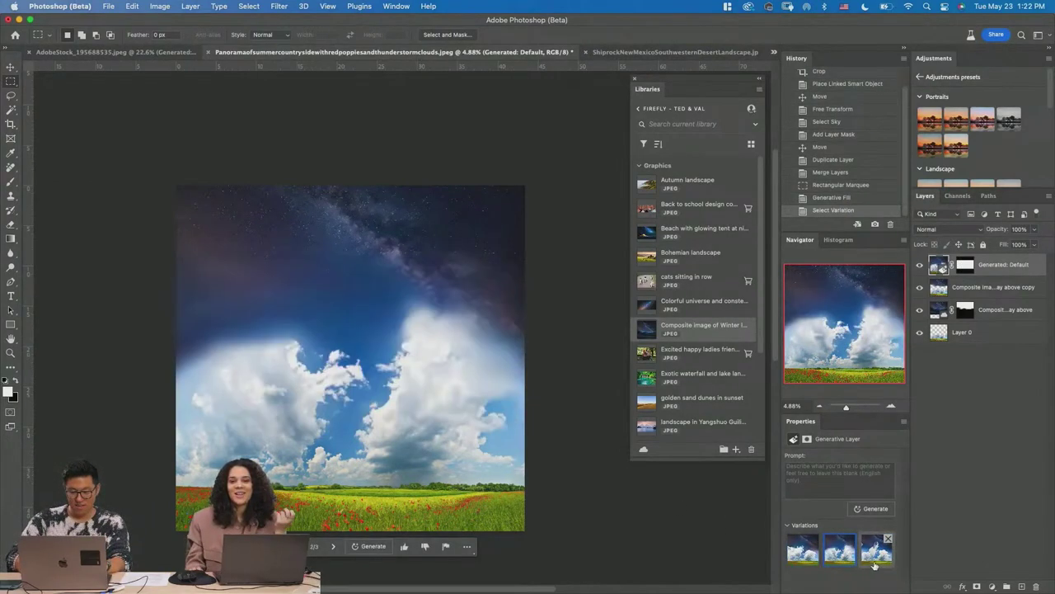
{"action": "left_click", "coordinate": [808, 552]}
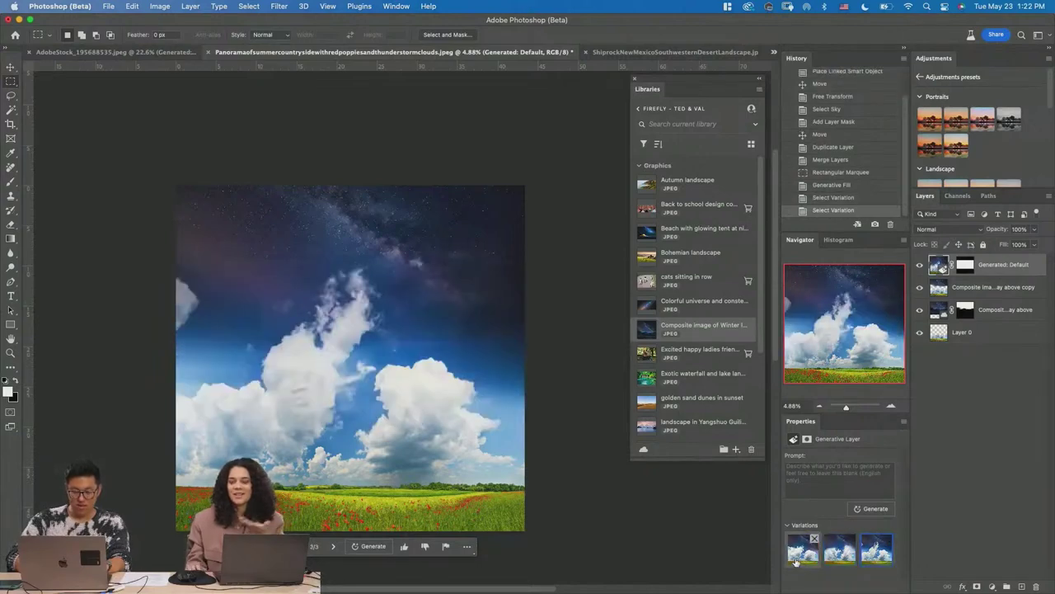
{"action": "left_click", "coordinate": [808, 549]}
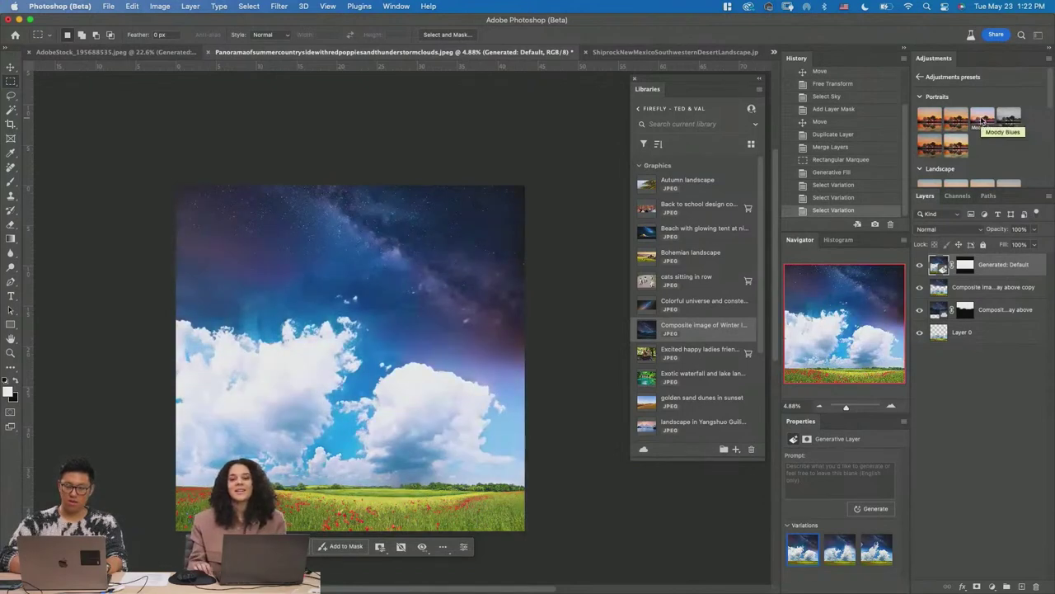
- Apply the Portraits > Moody Blues adjustment preset and collapse its new layer group
{"action": "left_click", "coordinate": [982, 120]}
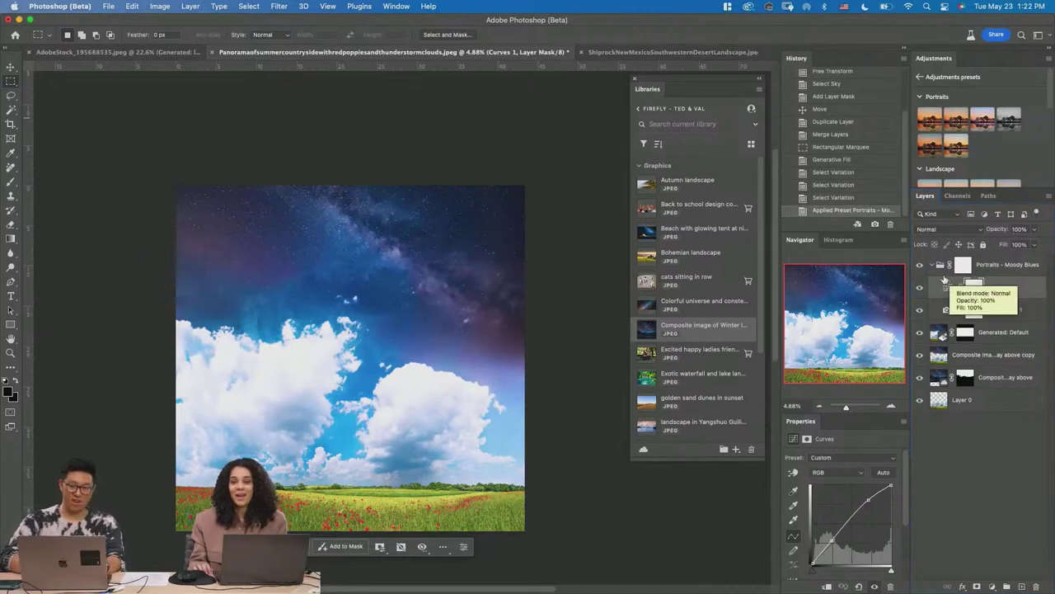
{"action": "left_click", "coordinate": [932, 265]}
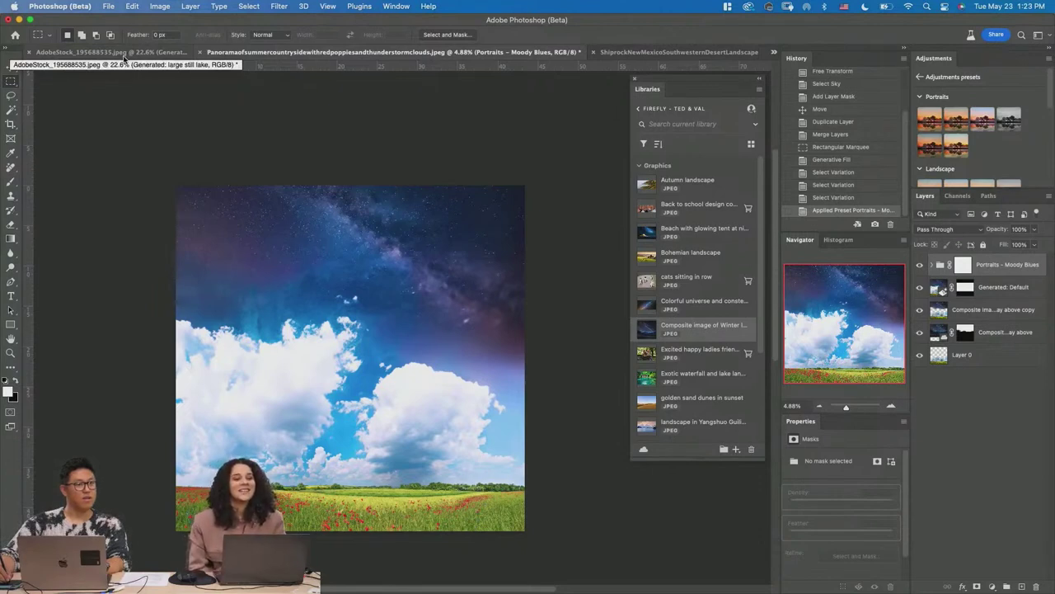
- Switch to the starry lake composite and zoom to look over the whole image
{"action": "left_click", "coordinate": [125, 54]}
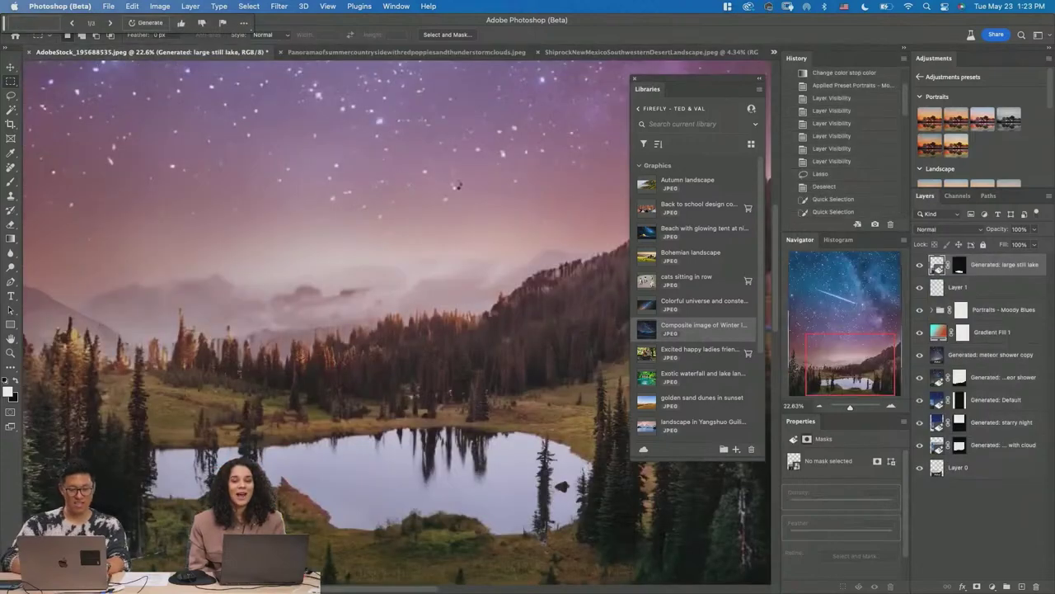
{"action": "key", "text": "z"}
{"action": "left_click", "coordinate": [366, 265], "text": "alt"}
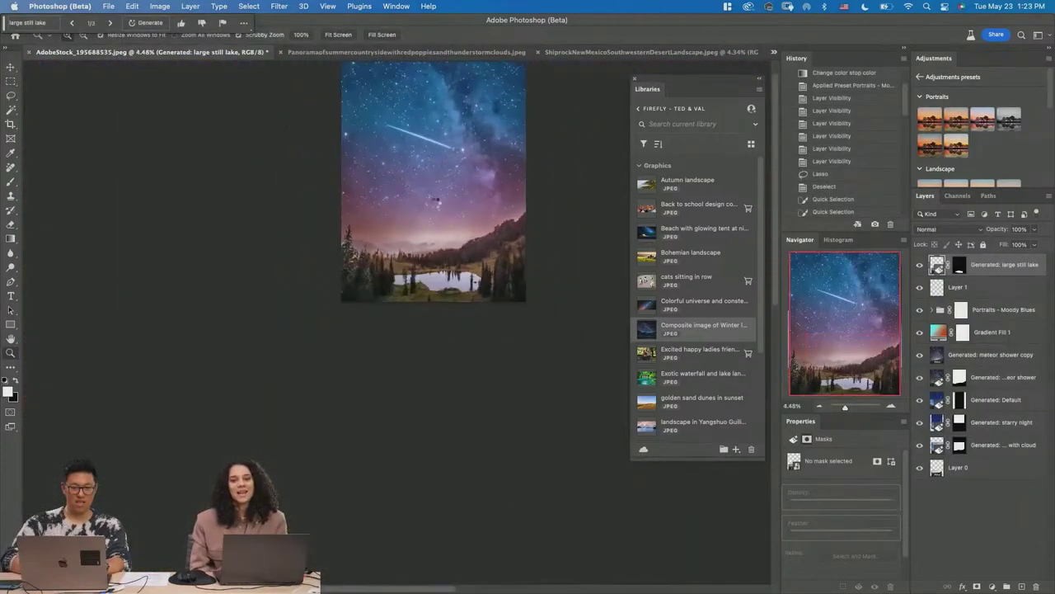
{"action": "left_click", "coordinate": [373, 287]}
{"action": "scroll", "coordinate": [440, 220], "scroll_direction": "up", "scroll_amount": 5}
{"action": "scroll", "coordinate": [440, 220], "scroll_direction": "down", "scroll_amount": 3}
{"action": "scroll", "coordinate": [441, 220], "scroll_direction": "left", "scroll_amount": 3}
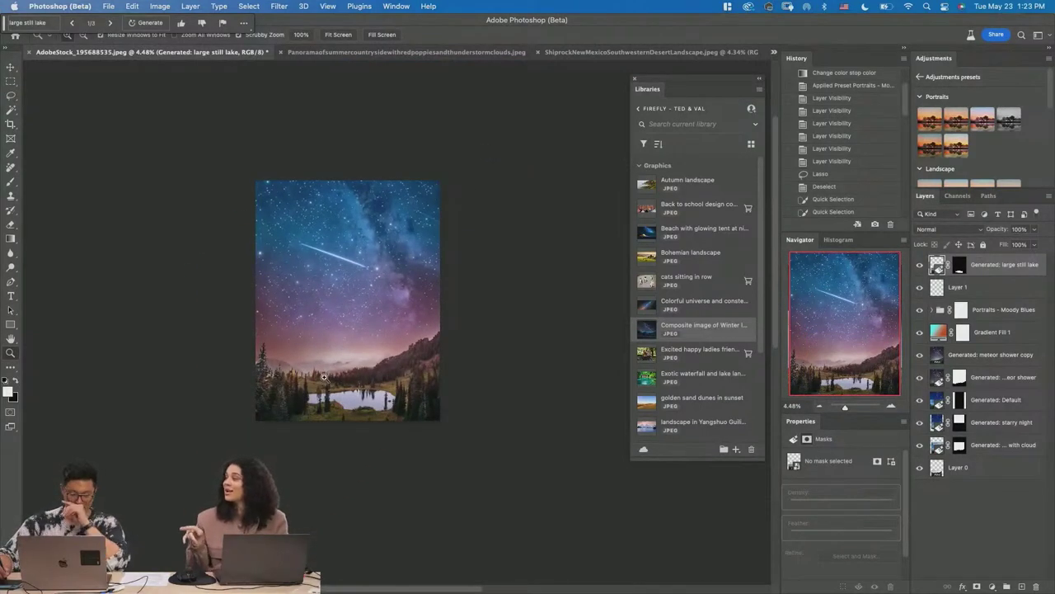
{"action": "scroll", "coordinate": [426, 52], "scroll_direction": "up", "scroll_amount": 1}
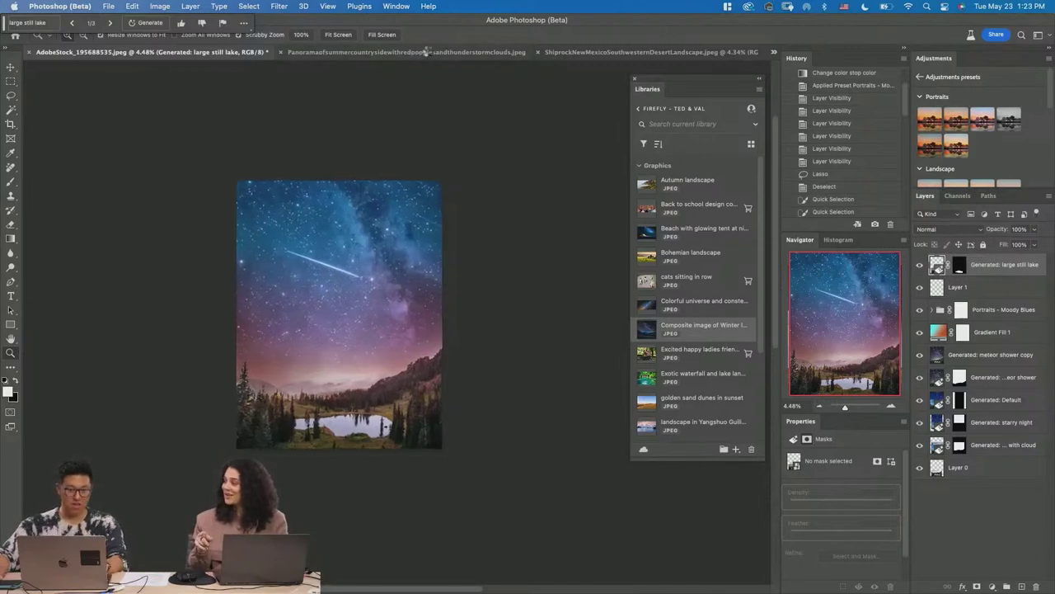
- Revert the poppy-field panorama to its original opened state using the History snapshot
{"action": "left_click", "coordinate": [429, 52]}
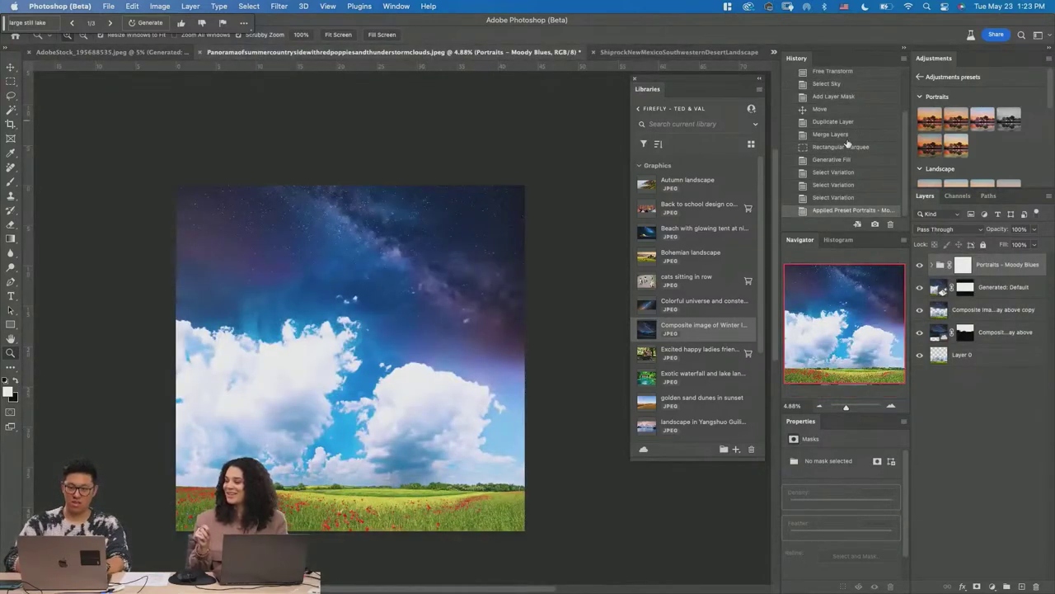
{"action": "scroll", "coordinate": [830, 106], "scroll_direction": "up", "scroll_amount": 5}
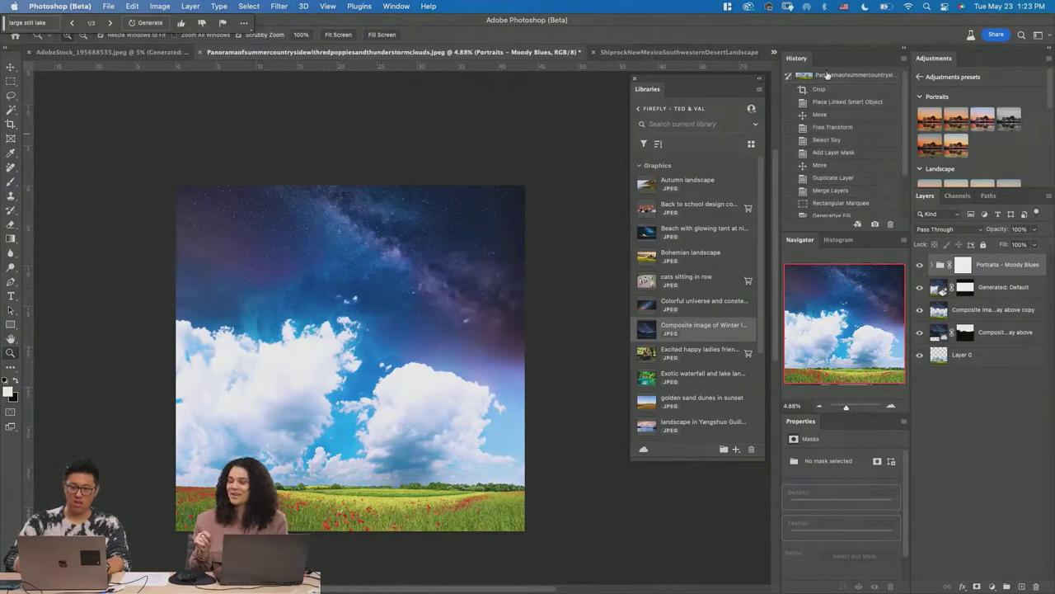
{"action": "left_click", "coordinate": [827, 76]}
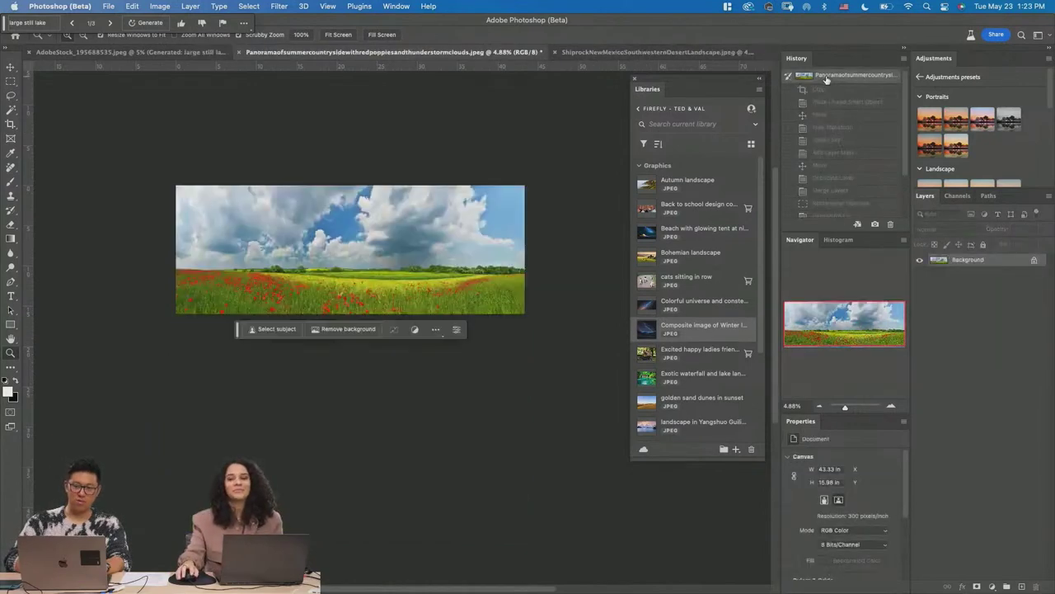
{"action": "left_click", "coordinate": [416, 240]}
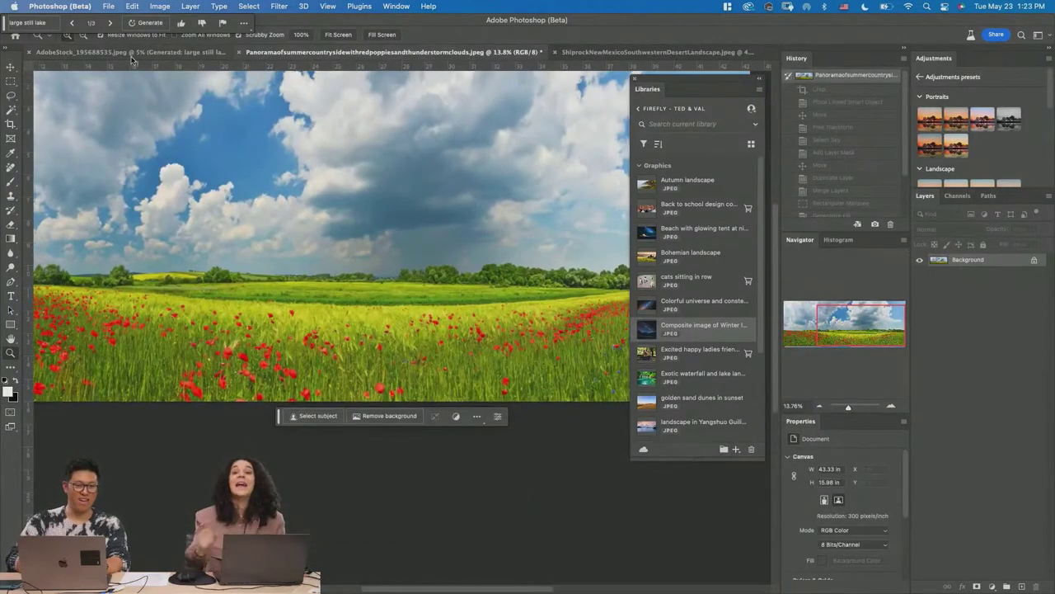
- Return to the starry lake composite with the lake area in view
{"action": "left_click", "coordinate": [132, 53]}
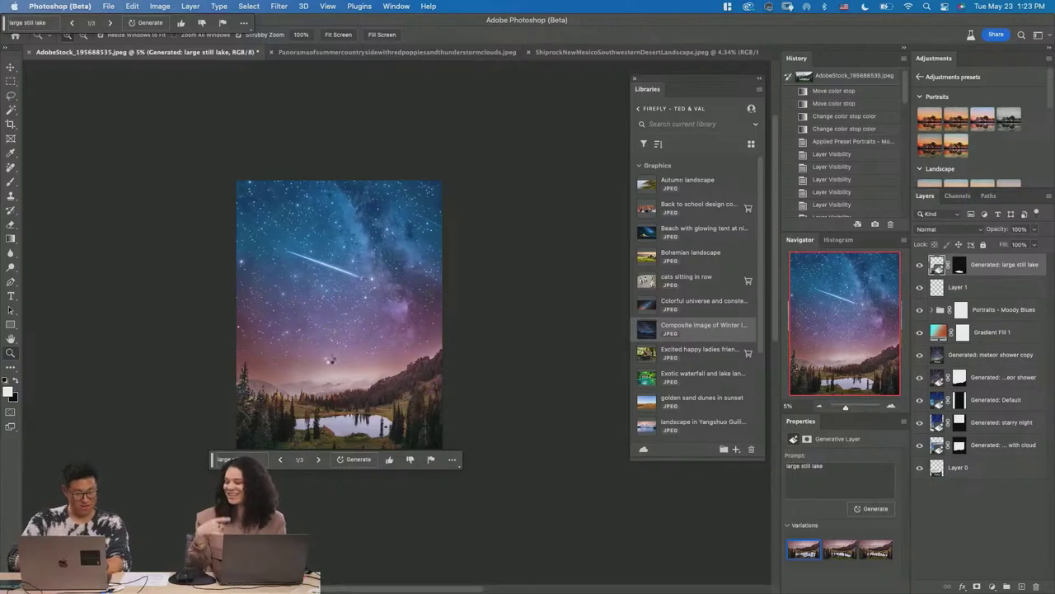
{"action": "scroll", "coordinate": [330, 360], "scroll_direction": "up", "scroll_amount": 5}
{"action": "left_click_drag", "start_coordinate": [353, 332], "coordinate": [347, 294]}
- Select every layer down to Layer 0 and merge them into one
{"action": "left_click", "coordinate": [996, 465], "text": "shift"}
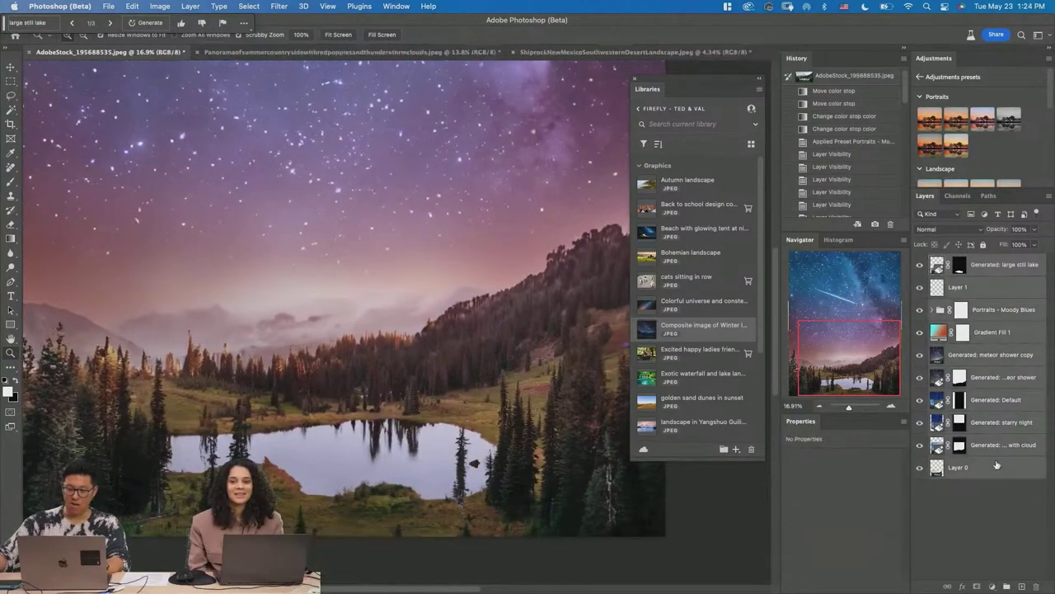
{"action": "key", "text": "super+e"}
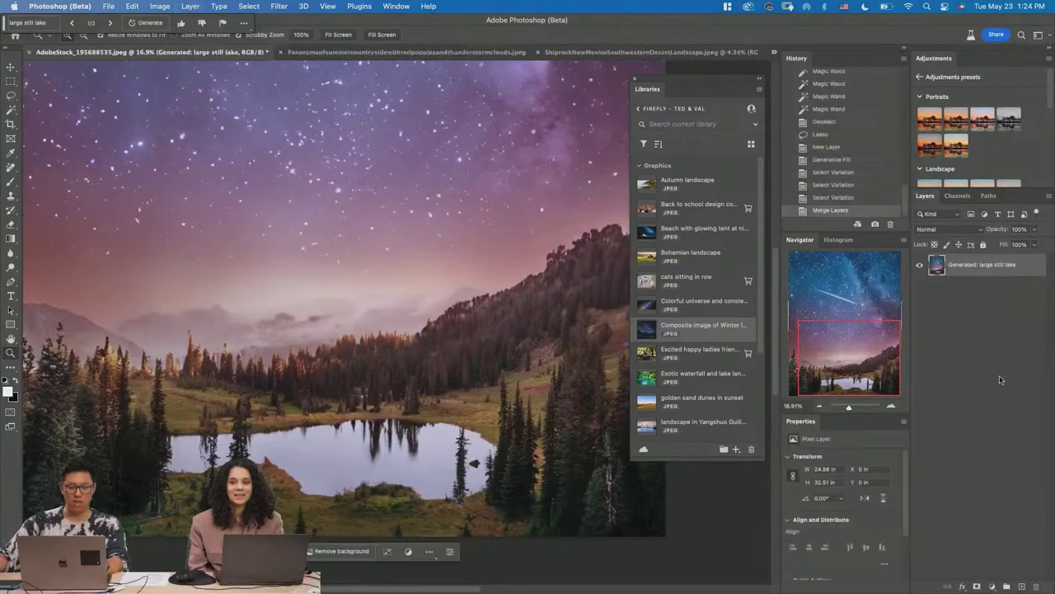
{"action": "scroll", "coordinate": [470, 449], "scroll_direction": "up", "scroll_amount": 10}
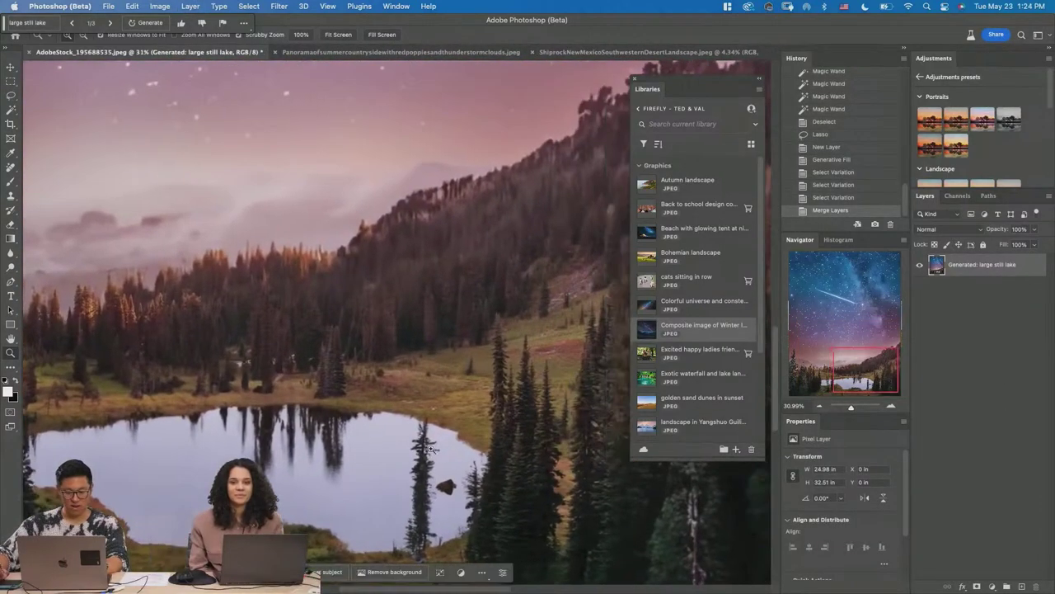
- Lasso a small patch on the lake shore and generate 'small dinosaur' there
{"action": "key", "text": "l"}
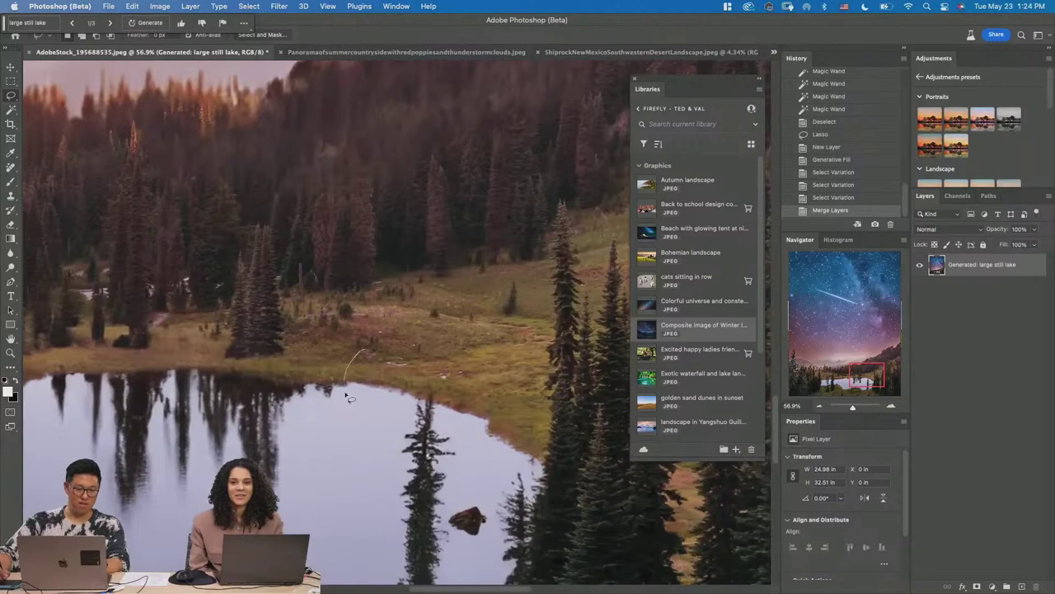
{"action": "mouse_move", "coordinate": [365, 347]}
{"action": "left_mouse_down"}
{"action": "mouse_move", "coordinate": [388, 357]}
{"action": "mouse_move", "coordinate": [379, 349]}
{"action": "left_mouse_up"}
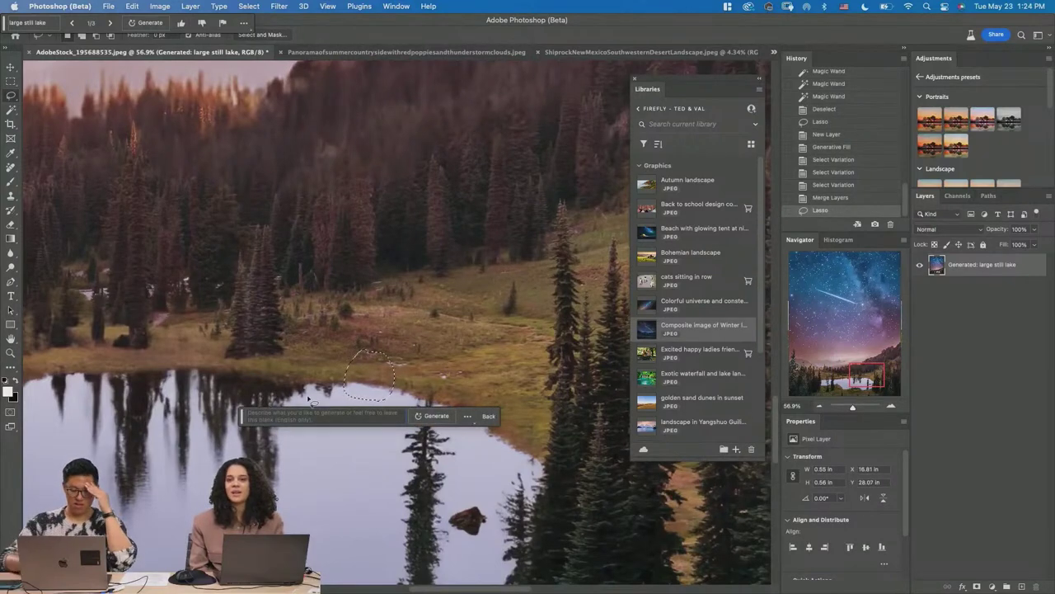
{"action": "type", "text": "s"}
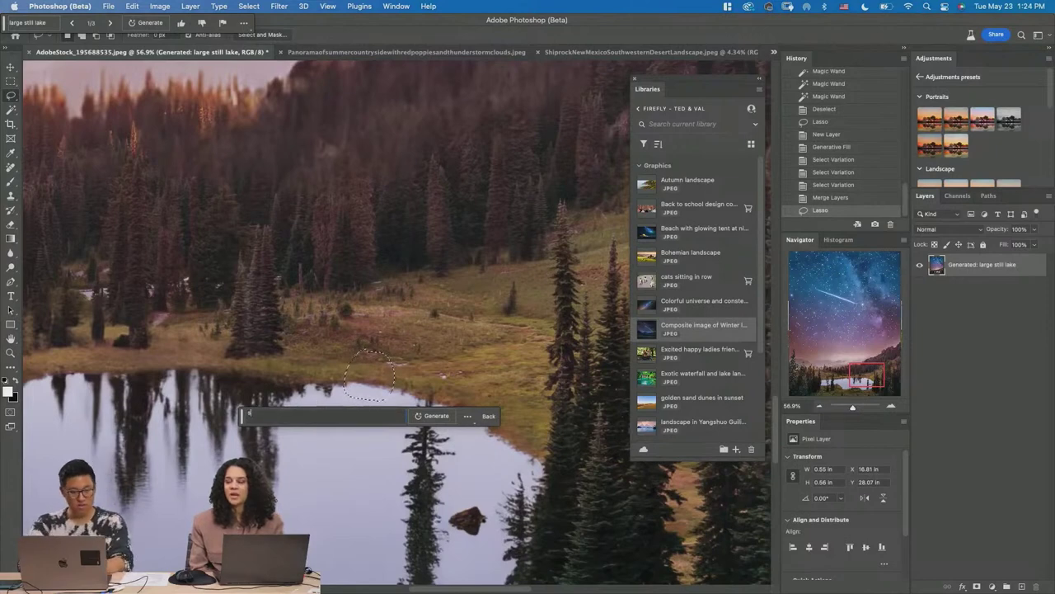
{"action": "type", "text": "mall di"}
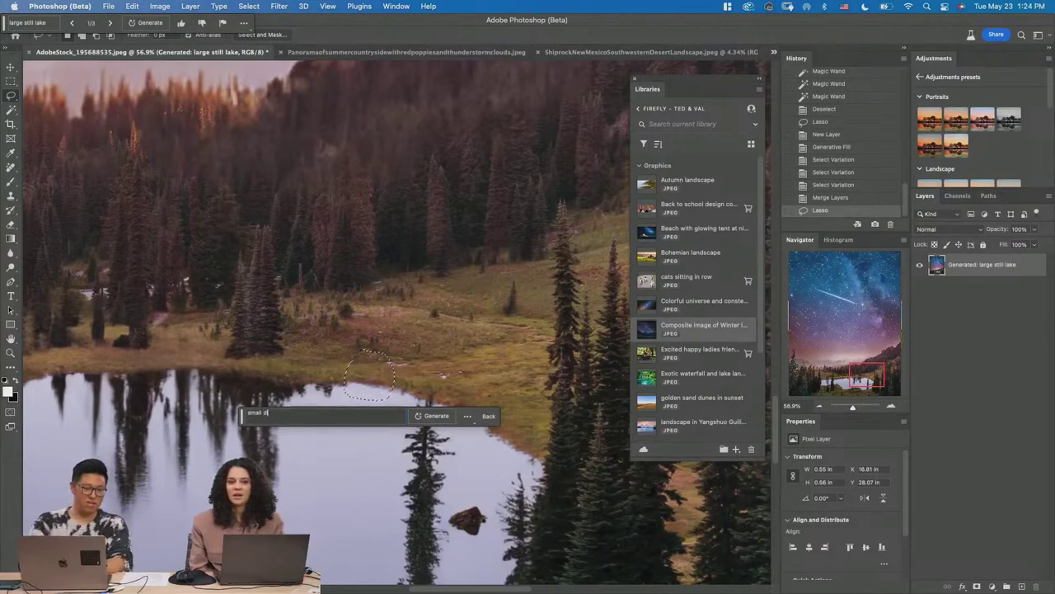
{"action": "type", "text": "no"}
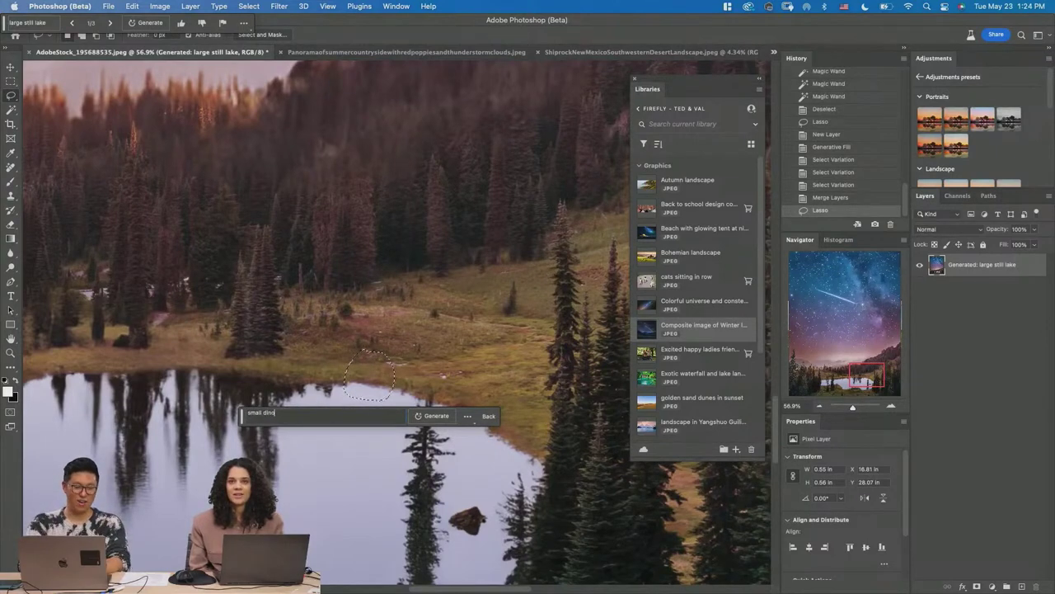
{"action": "type", "text": "saur"}
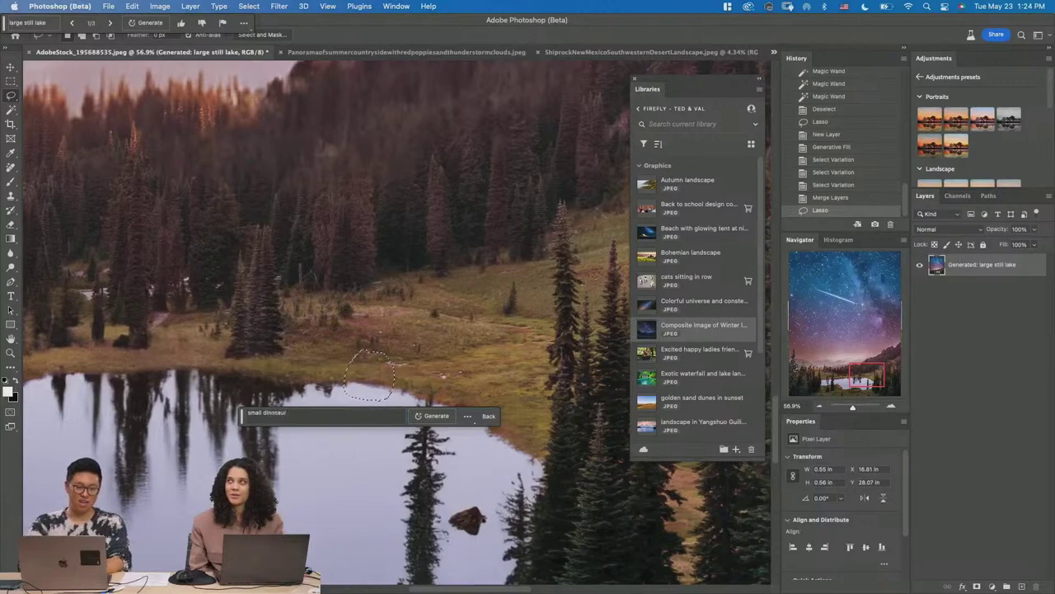
{"action": "left_click", "coordinate": [441, 422]}
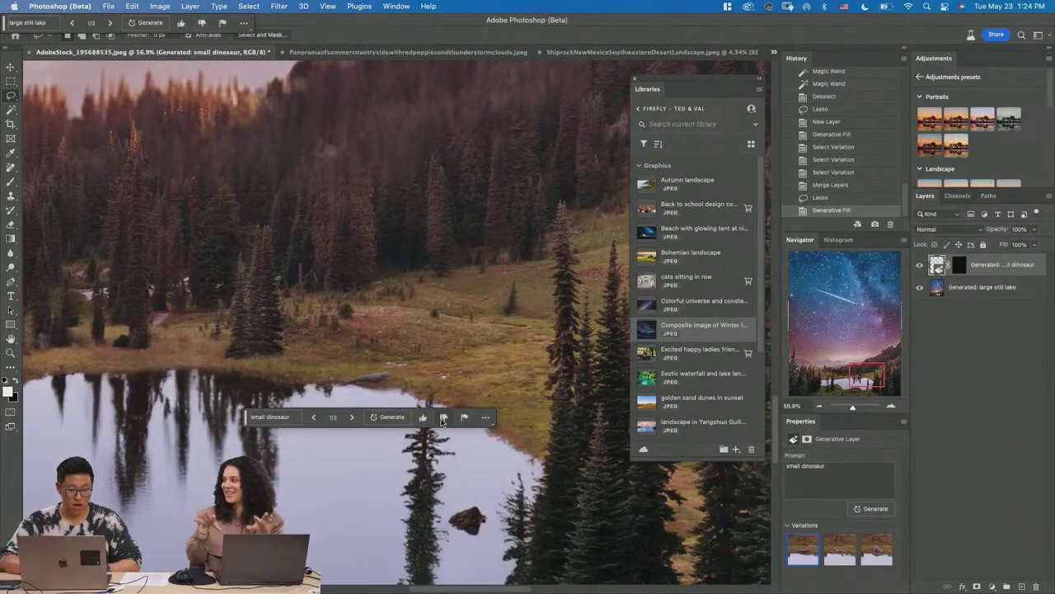
- Compare the three dinosaur variations up close and keep the purple, red-legged third one
{"action": "left_click", "coordinate": [840, 554]}
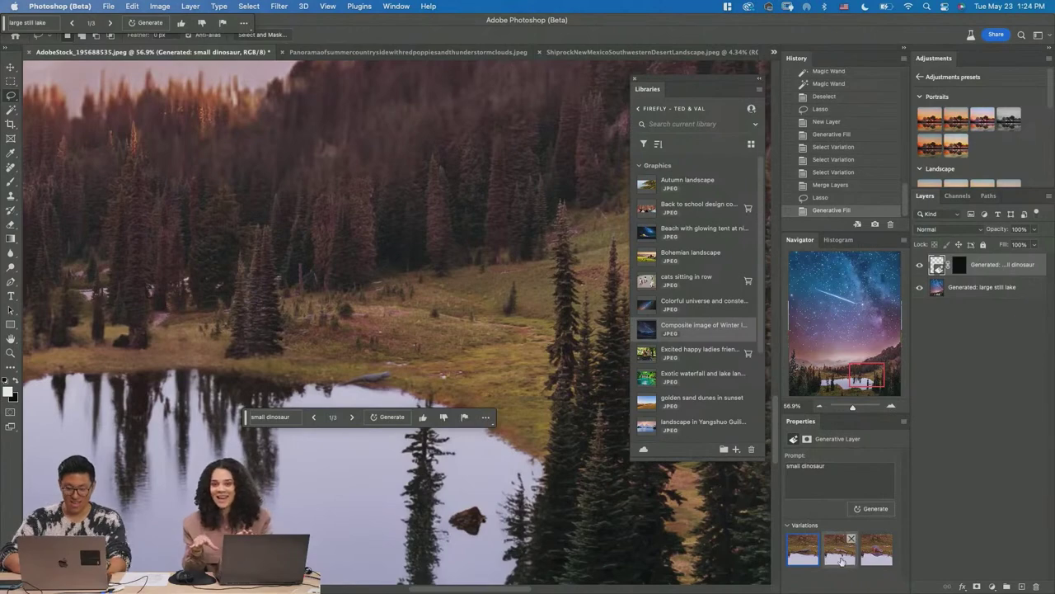
{"action": "left_click", "coordinate": [866, 560]}
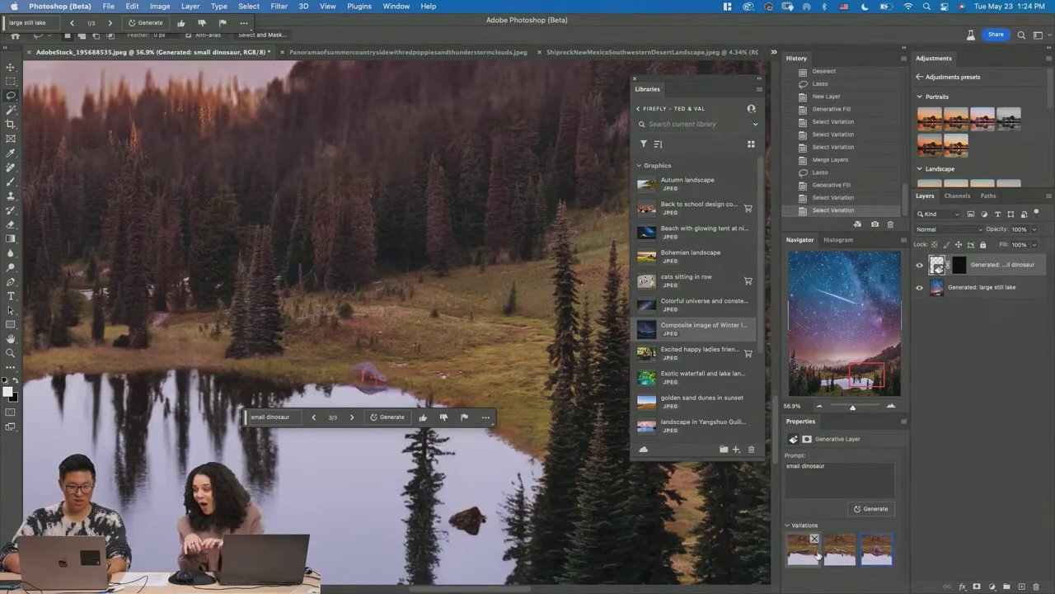
{"action": "key", "text": "z"}
{"action": "left_click_drag", "start_coordinate": [396, 380], "coordinate": [434, 426]}
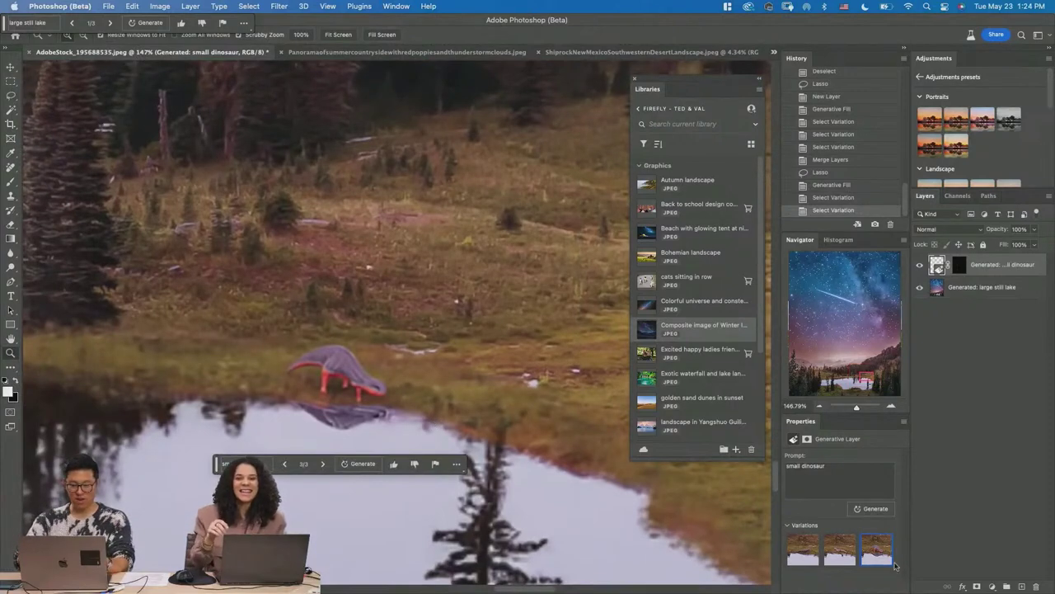
{"action": "left_click", "coordinate": [846, 565]}
{"action": "left_click", "coordinate": [805, 566]}
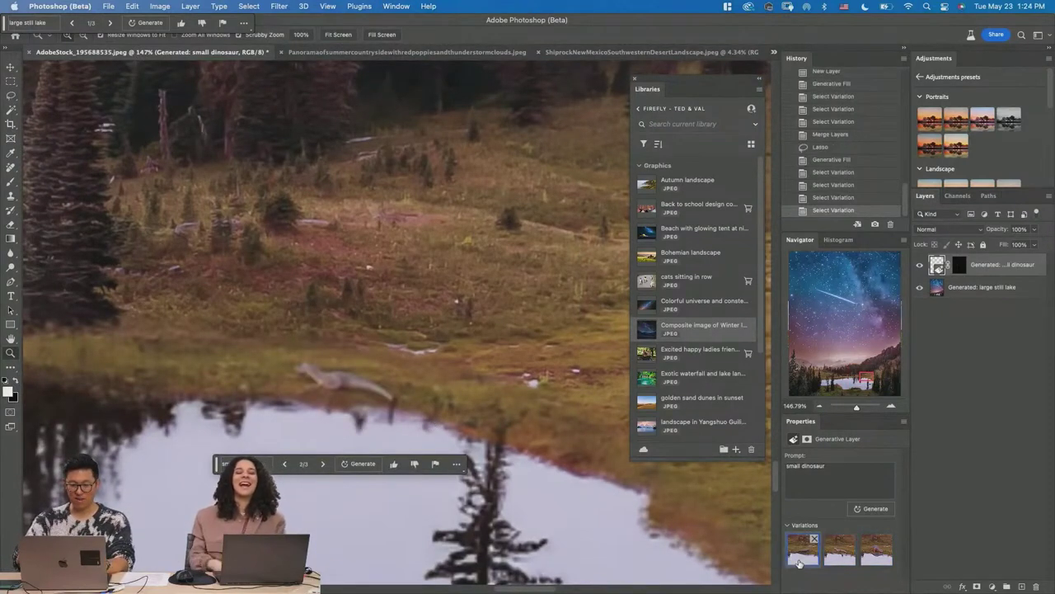
{"action": "left_click", "coordinate": [868, 566]}
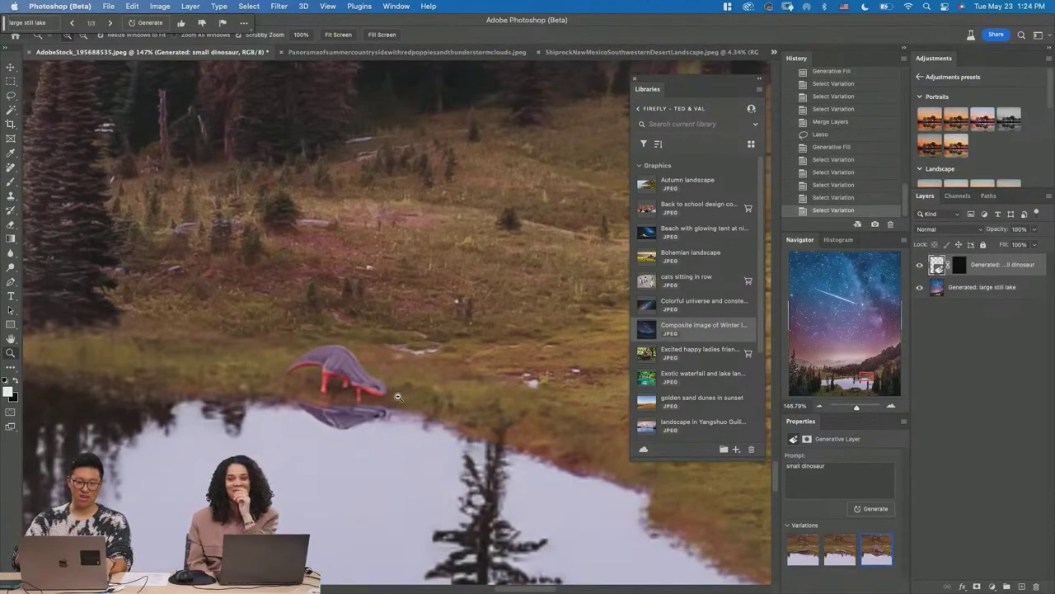
{"action": "key", "text": "super+0"}
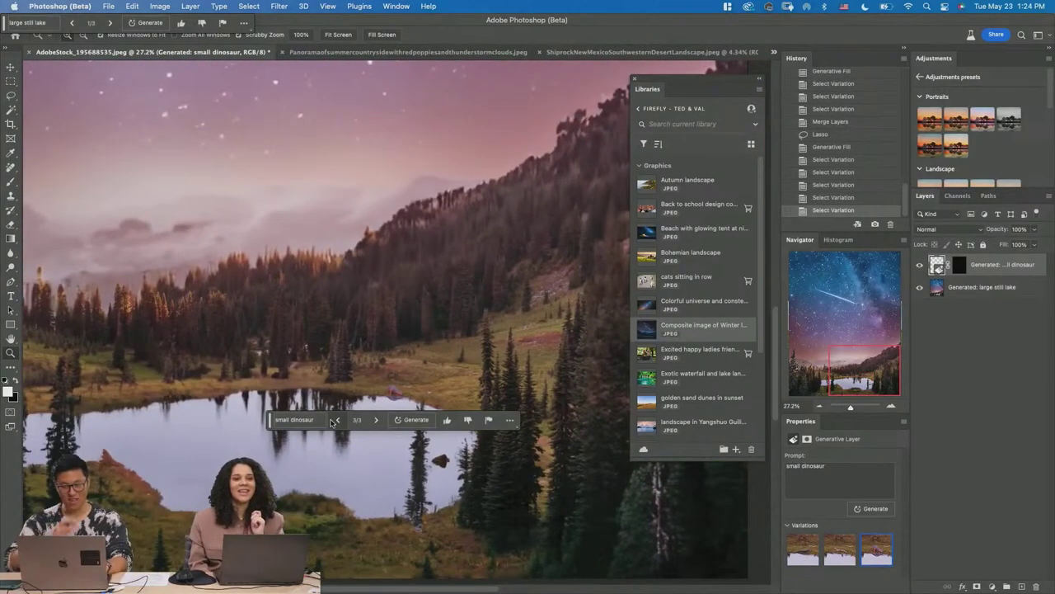
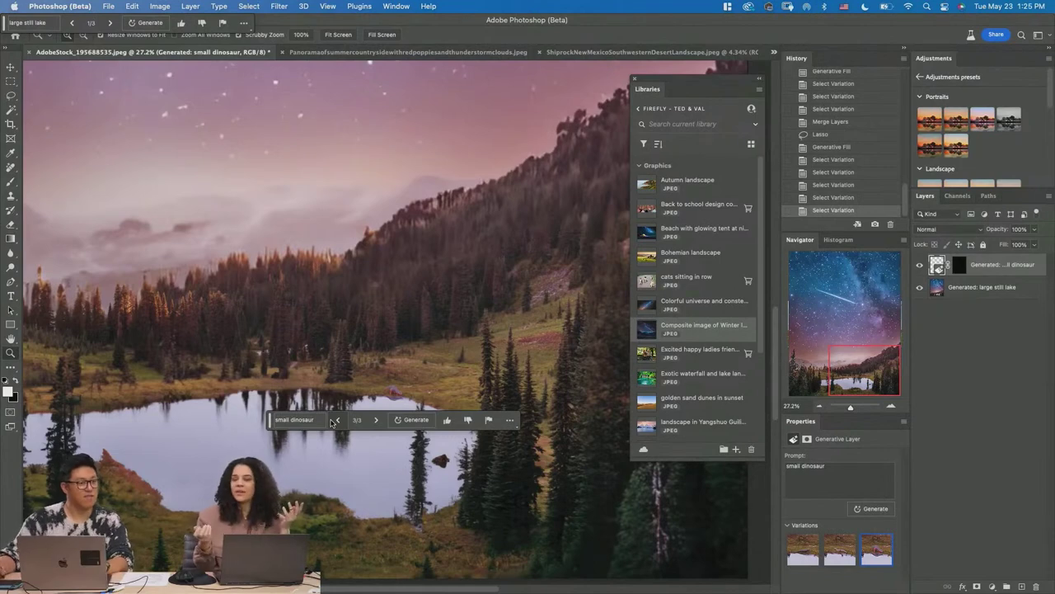
- Use Select > Sky on the large still lake layer, discarding the old selection, then activate the small dinosaur layer
{"action": "scroll", "coordinate": [419, 281], "scroll_direction": "down", "scroll_amount": 5}
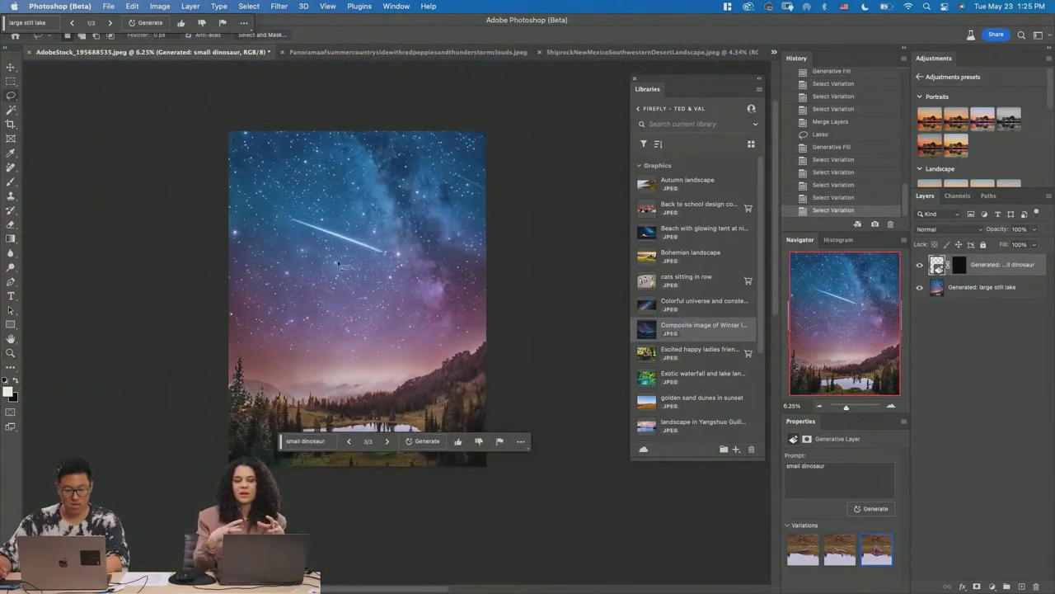
{"action": "left_click", "coordinate": [160, 6]}
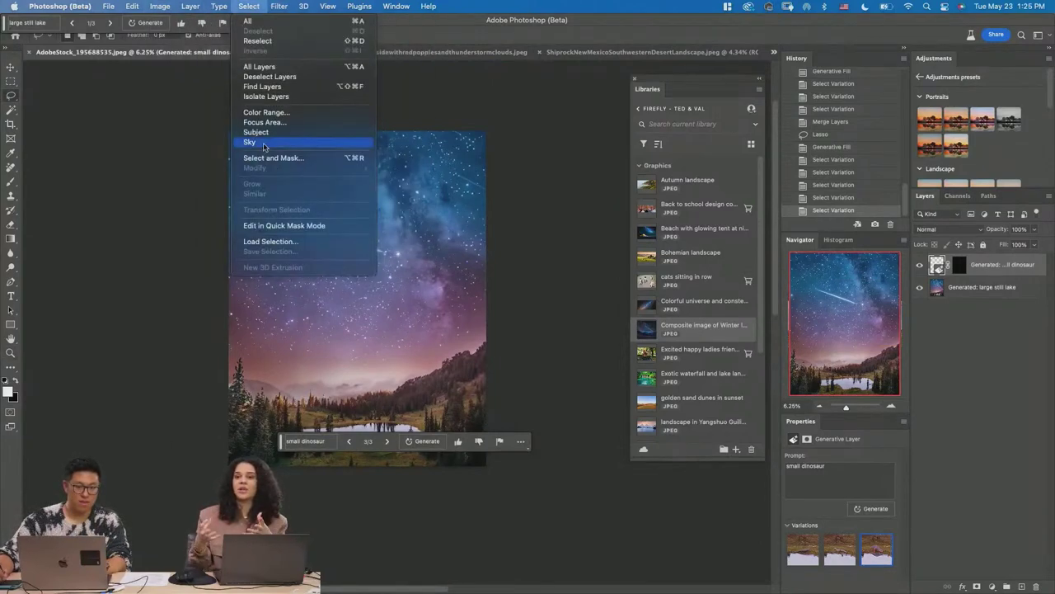
{"action": "left_click", "coordinate": [264, 144]}
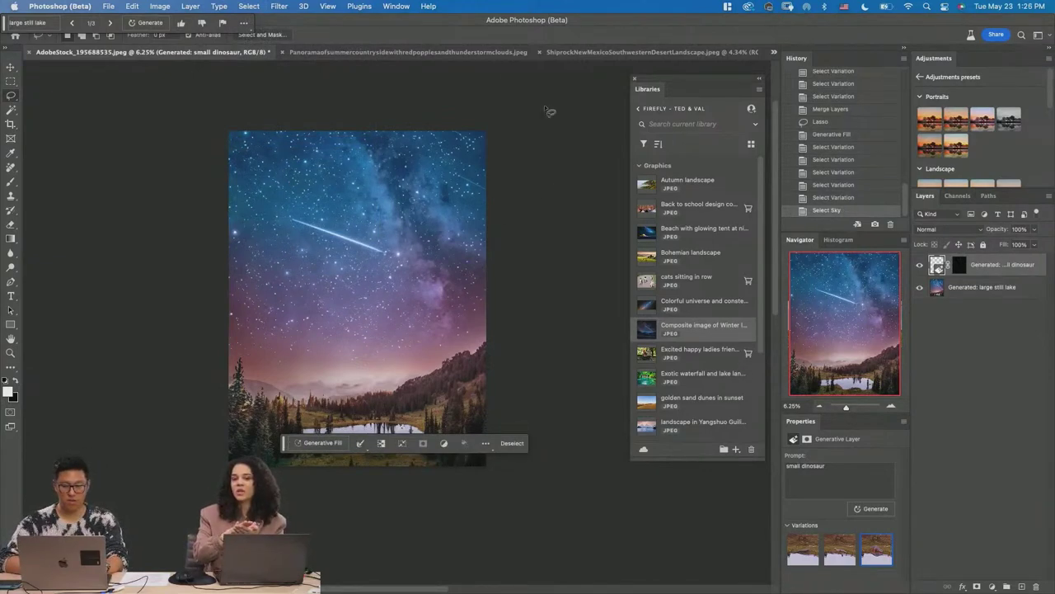
{"action": "left_click", "coordinate": [980, 295]}
{"action": "left_click", "coordinate": [134, 6]}
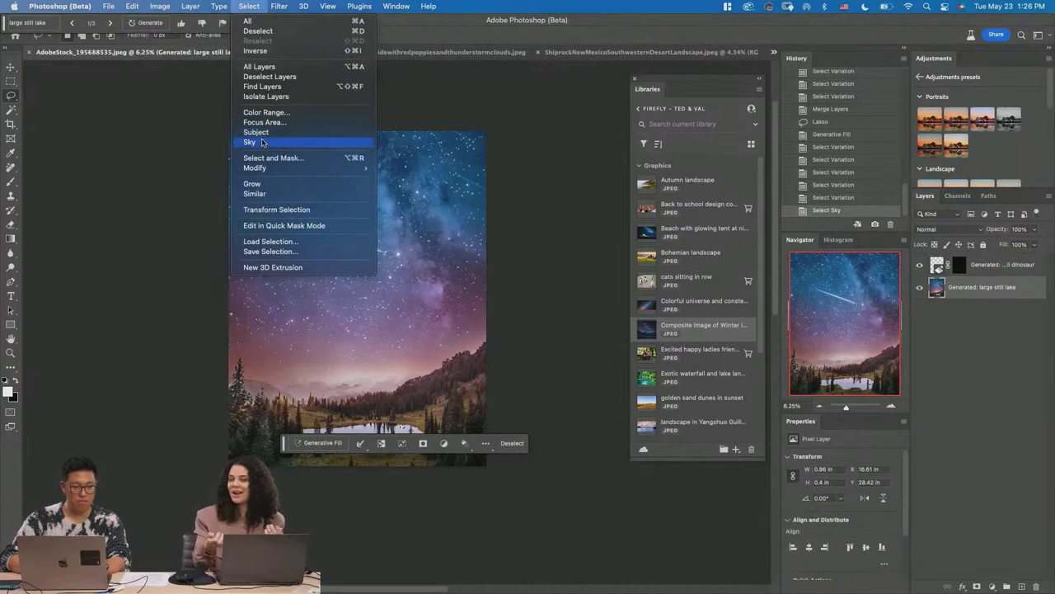
{"action": "left_click", "coordinate": [251, 142]}
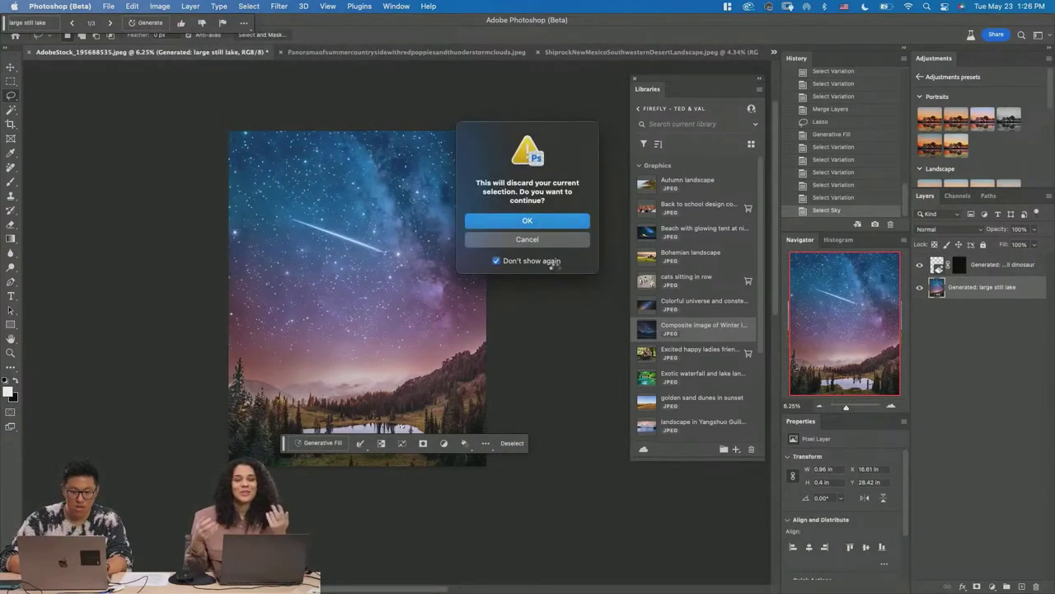
{"action": "key", "text": "Return"}
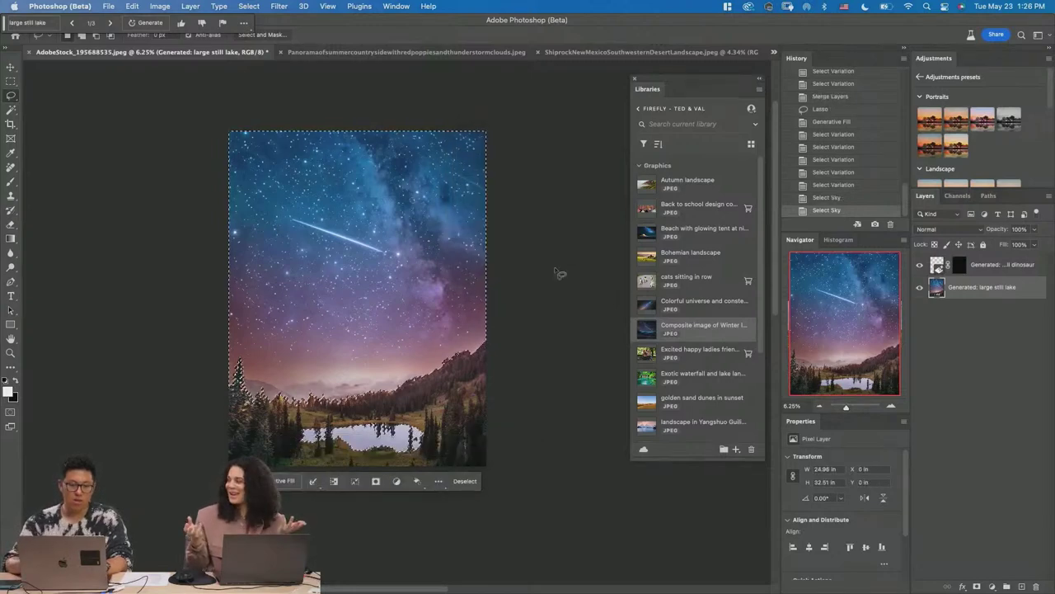
{"action": "left_click", "coordinate": [1005, 264]}
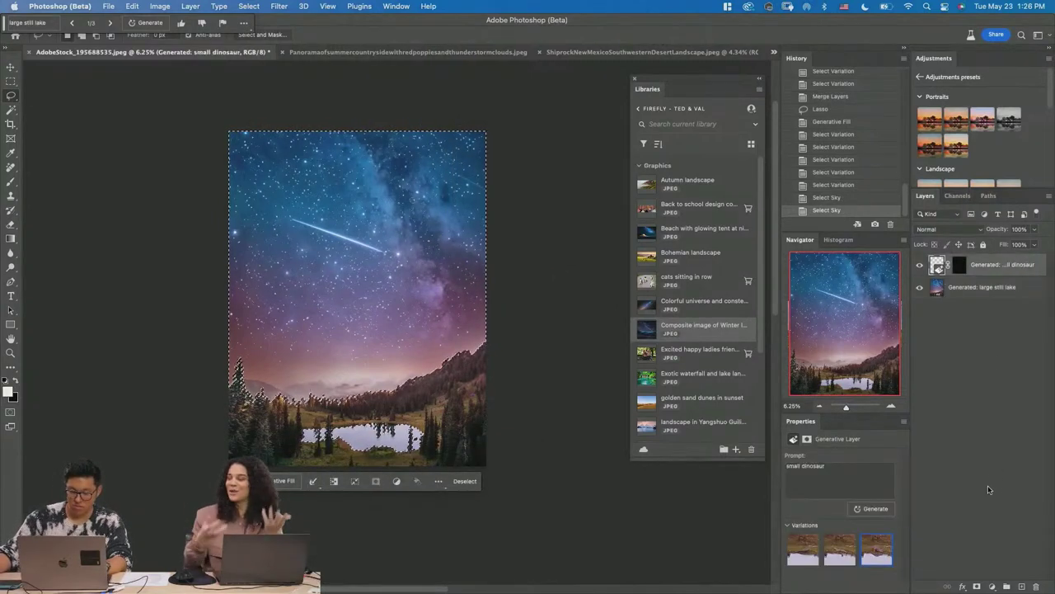
- Add a new layer and refine the sky selection by brushing in Quick Mask
{"action": "left_click", "coordinate": [1022, 586]}
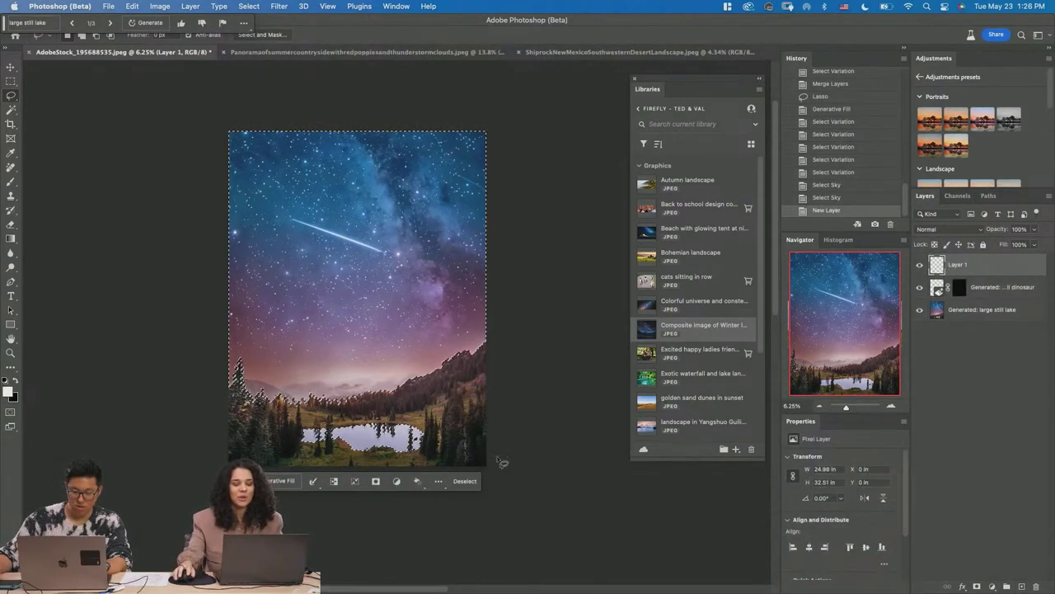
{"action": "key", "text": "q"}
{"action": "key", "text": "b"}
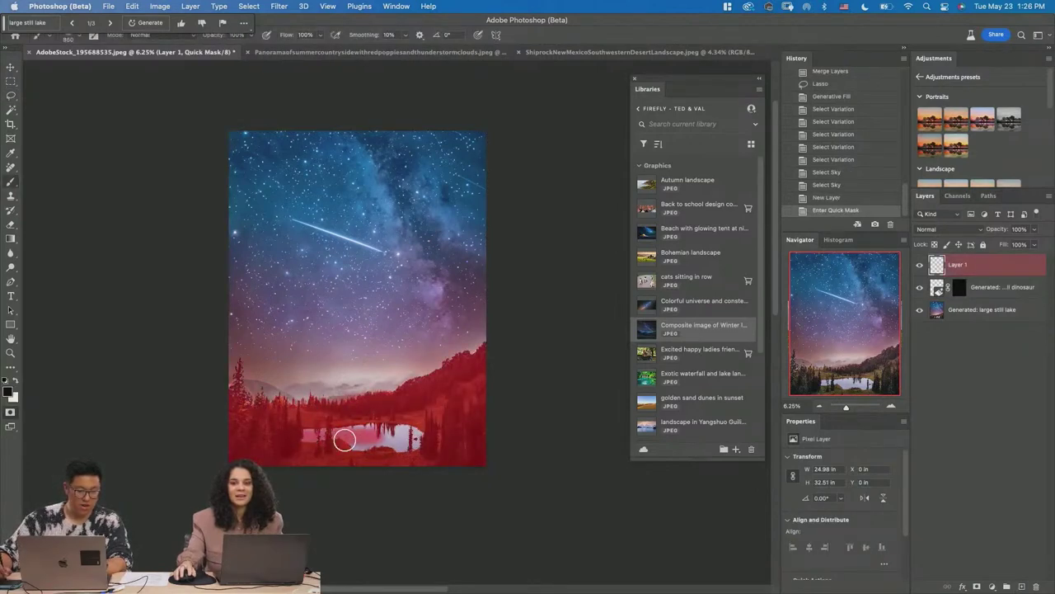
{"action": "mouse_move", "coordinate": [345, 440]}
{"action": "left_mouse_down"}
{"action": "mouse_move", "coordinate": [395, 434]}
{"action": "mouse_move", "coordinate": [318, 432]}
{"action": "mouse_move", "coordinate": [378, 440]}
{"action": "left_mouse_up"}
{"action": "key", "text": "q"}
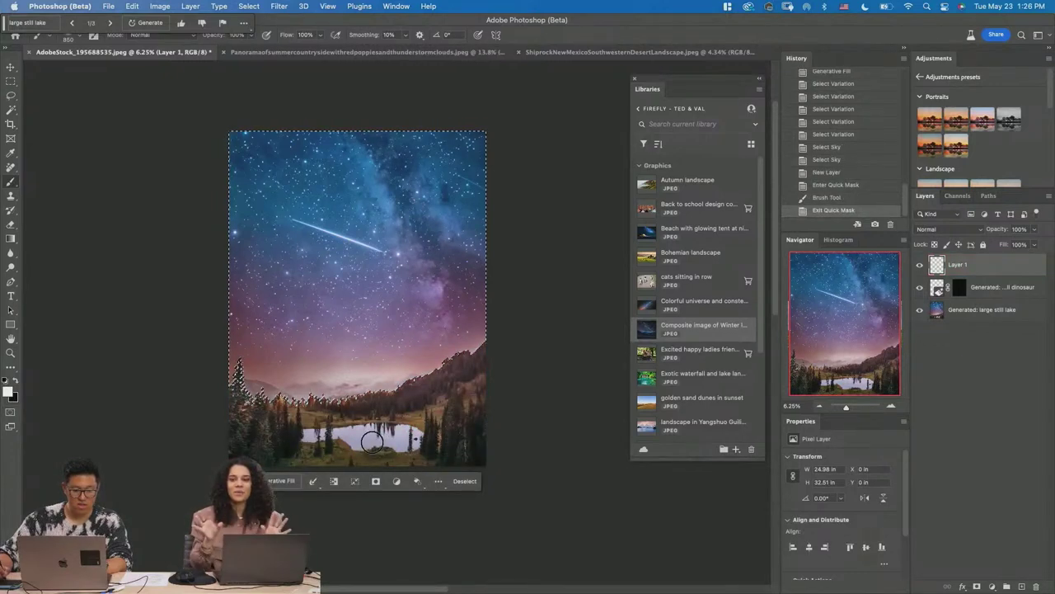
- Generate a 'lighting tornado' fill in the selected sky
{"action": "left_click", "coordinate": [280, 480]}
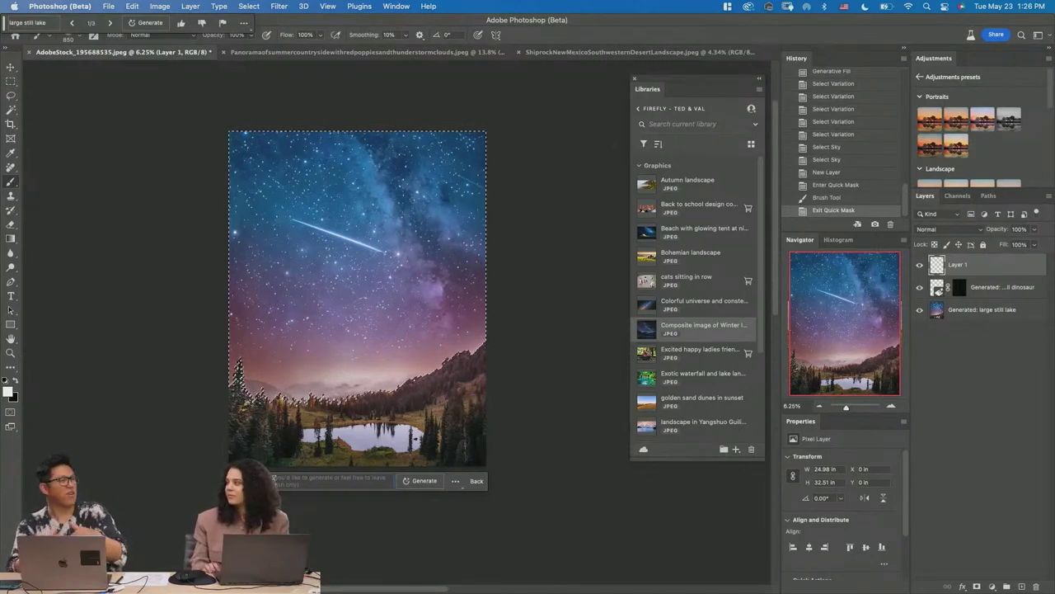
{"action": "left_click", "coordinate": [274, 478]}
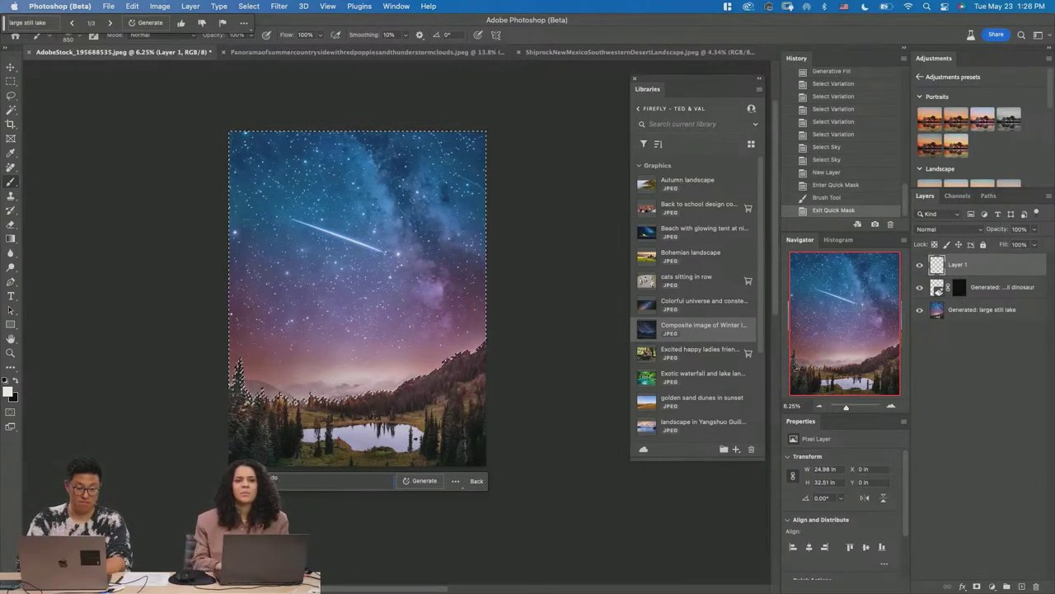
{"action": "type", "text": "do"}
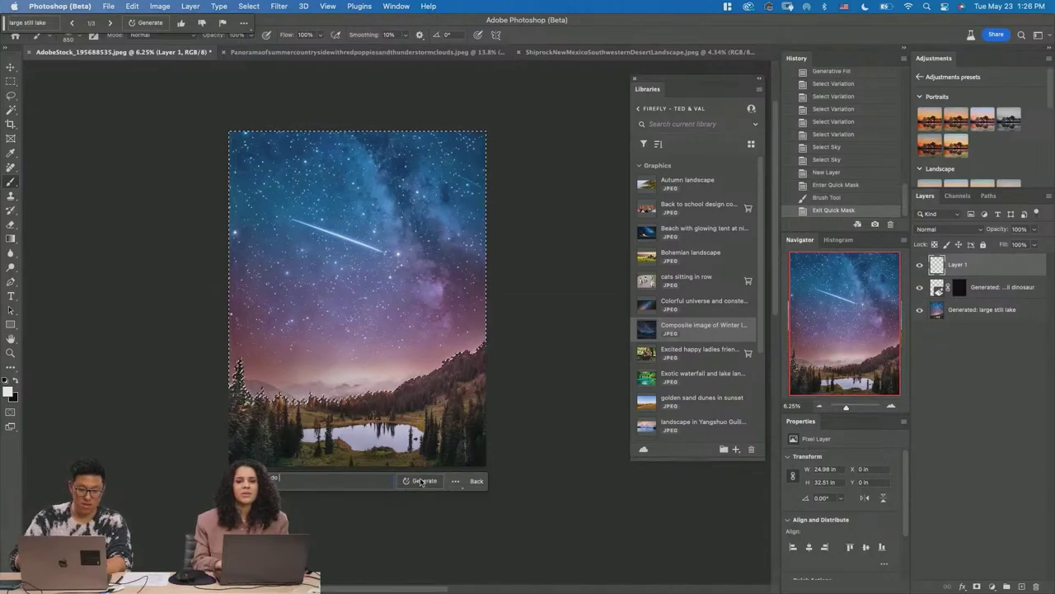
{"action": "left_click", "coordinate": [418, 480]}
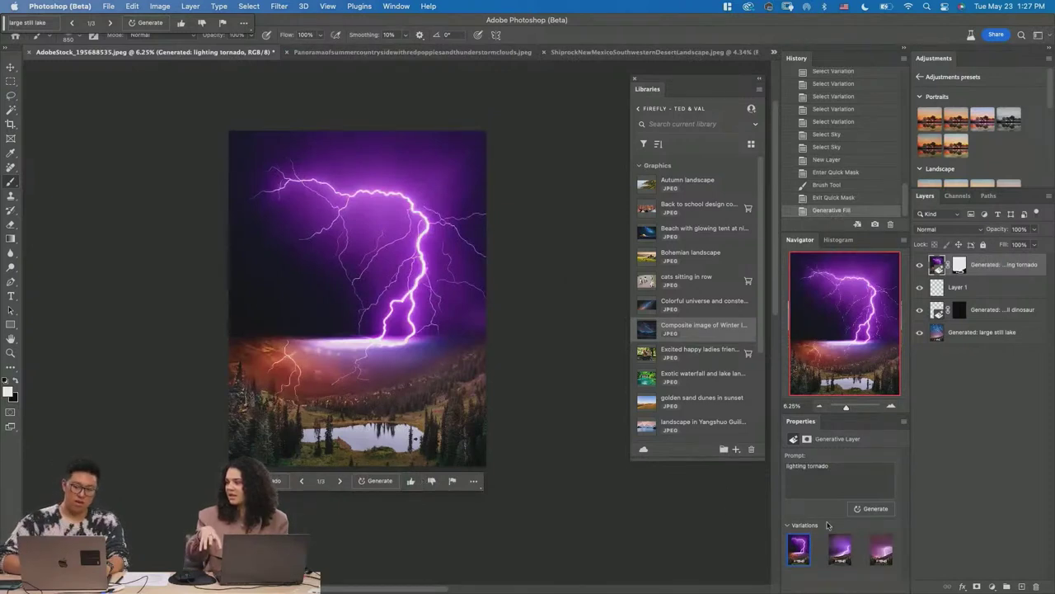
- Pick the third lightning tornado variation and zoom in on the lightning
{"action": "left_click", "coordinate": [839, 554]}
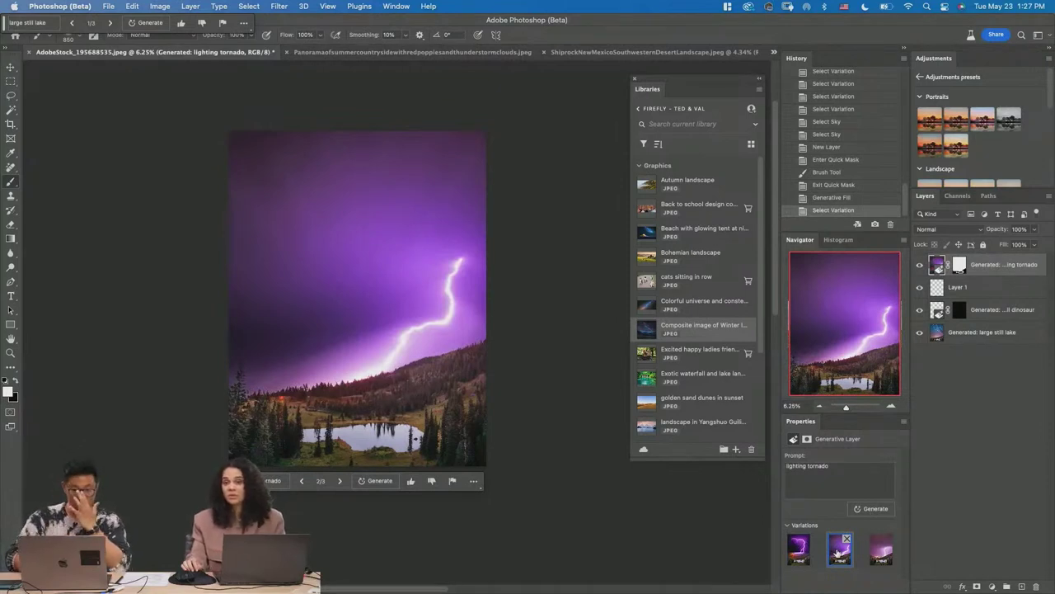
{"action": "left_click", "coordinate": [876, 558]}
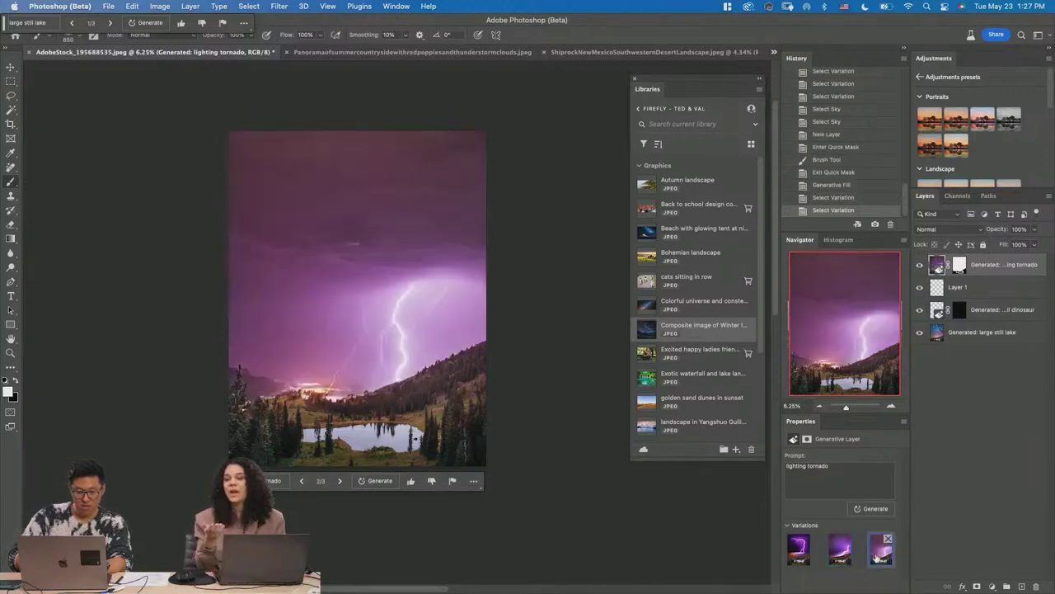
{"action": "key", "text": "z"}
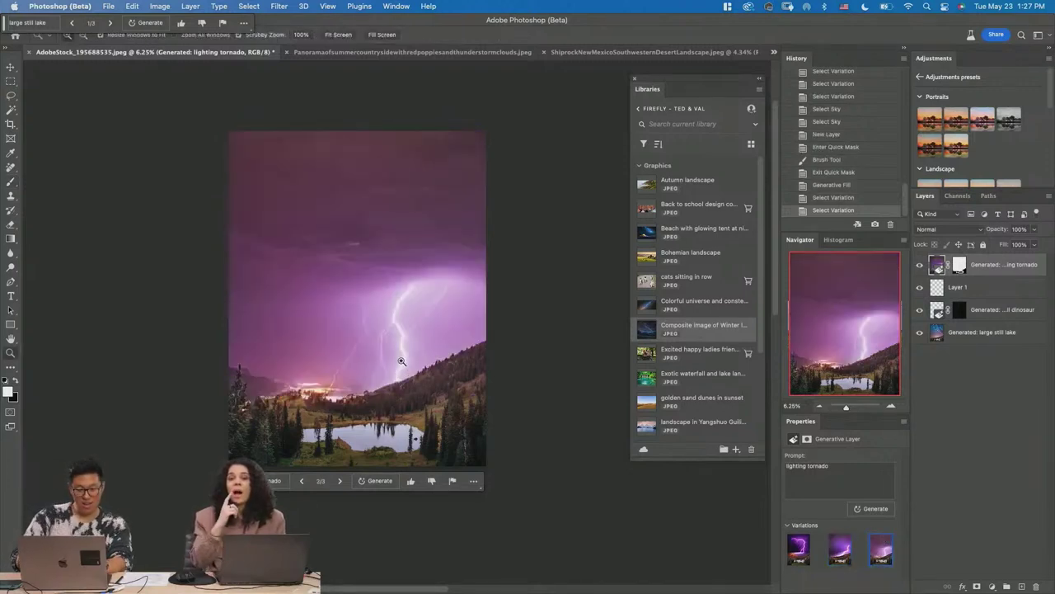
{"action": "left_click", "coordinate": [404, 364]}
{"action": "left_click_drag", "start_coordinate": [415, 372], "coordinate": [402, 389]}
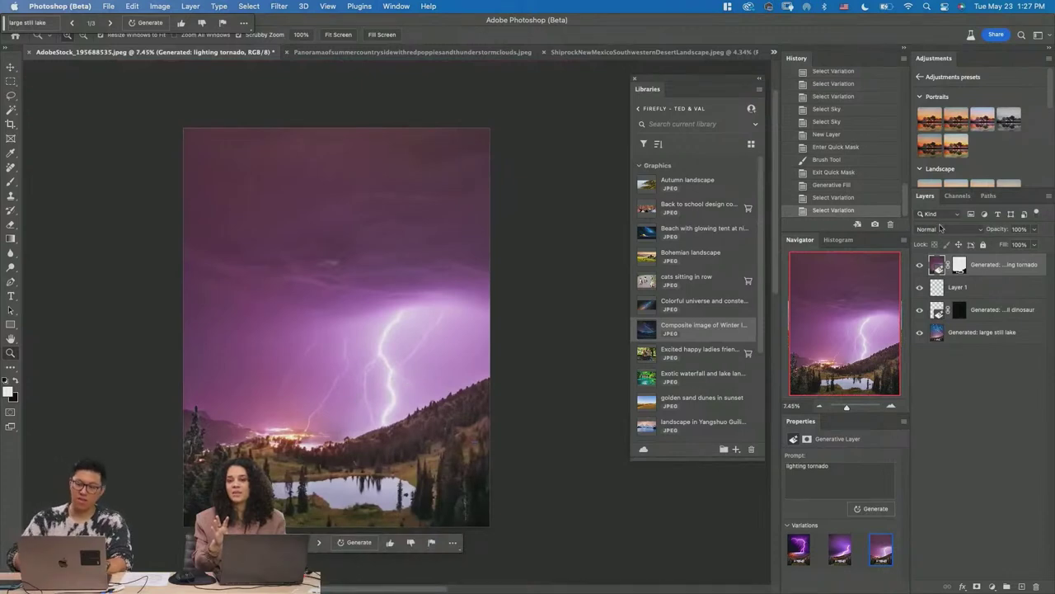
- Keep Normal blending and toggle the lightning layer off and on to compare
{"action": "left_click", "coordinate": [939, 230]}
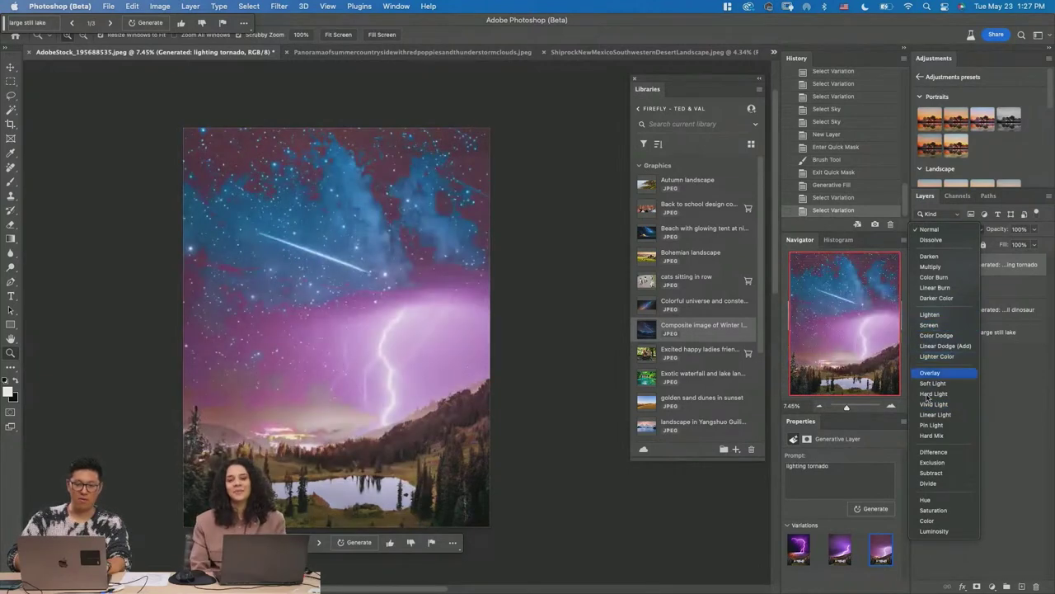
{"action": "key", "text": "Escape"}
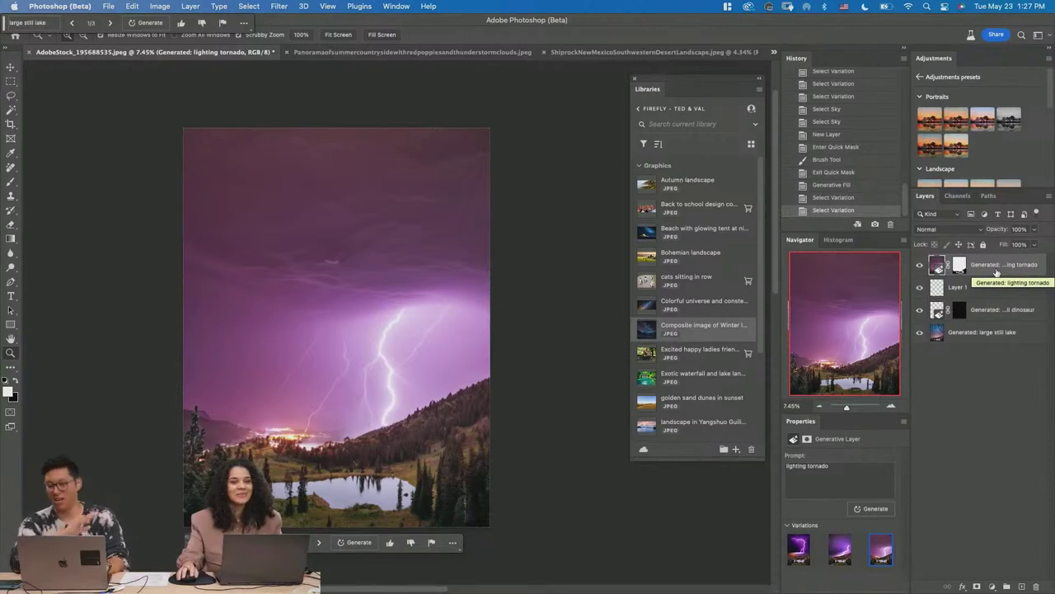
{"action": "left_click", "coordinate": [919, 265]}
{"action": "left_click", "coordinate": [920, 264]}
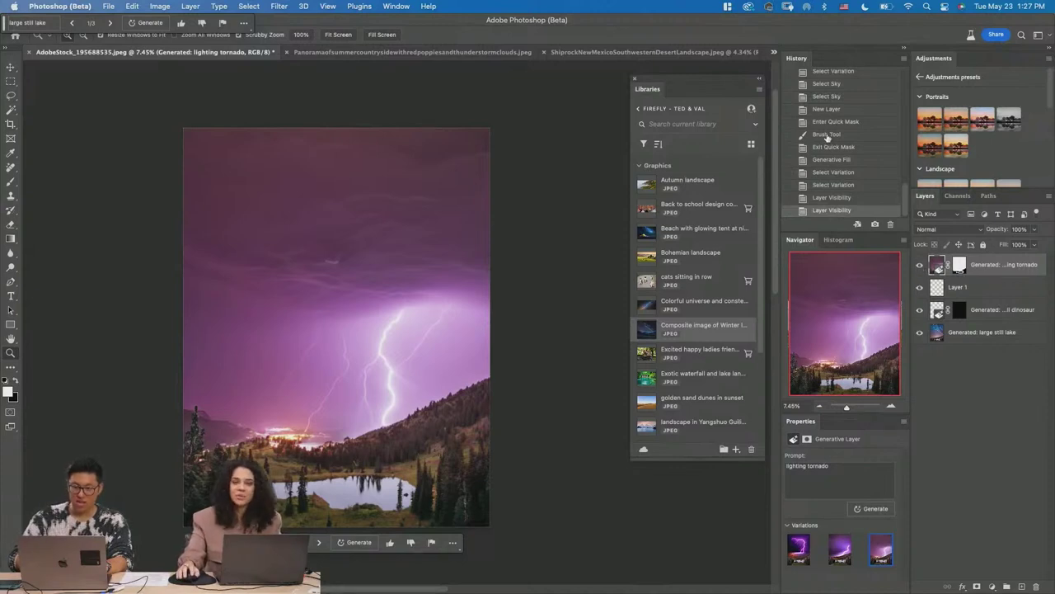
{"action": "scroll", "coordinate": [841, 140], "scroll_direction": "up", "scroll_amount": 10}
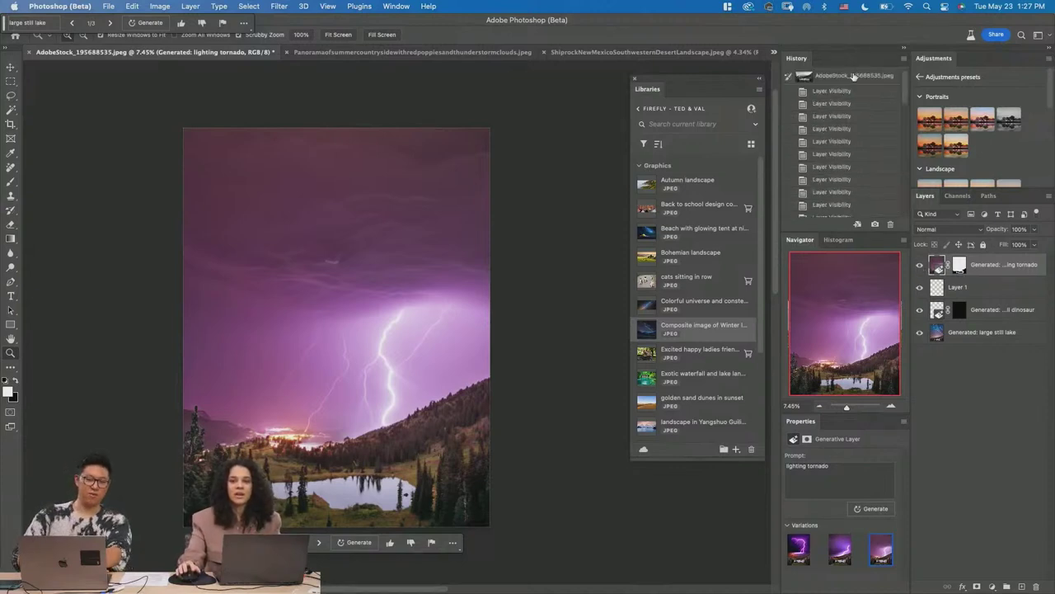
{"action": "left_click", "coordinate": [854, 75]}
{"action": "scroll", "coordinate": [842, 183], "scroll_direction": "down", "scroll_amount": 10}
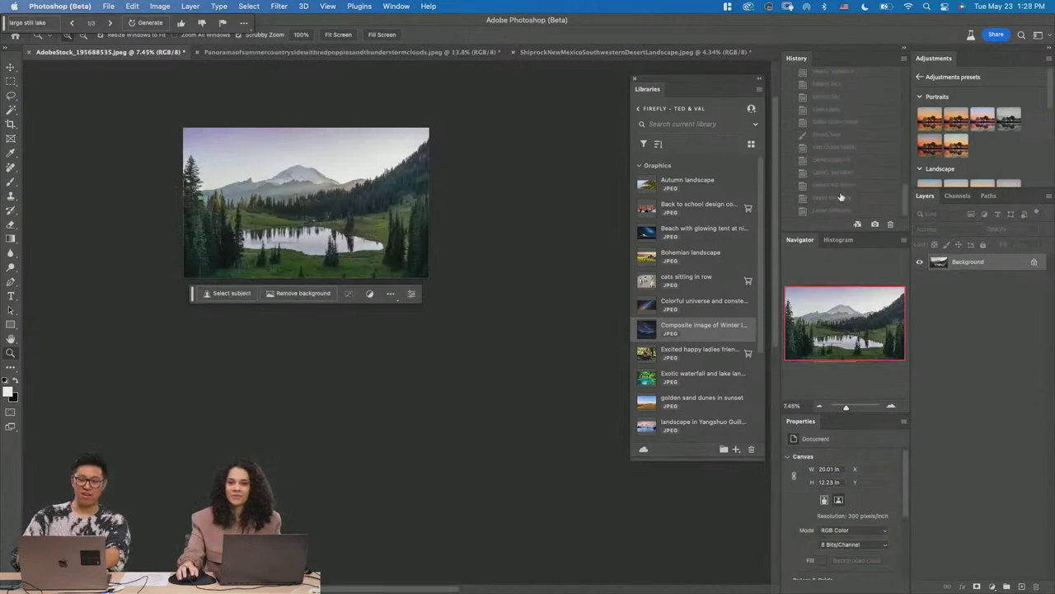
{"action": "left_click", "coordinate": [841, 210]}
{"action": "left_click", "coordinate": [920, 264]}
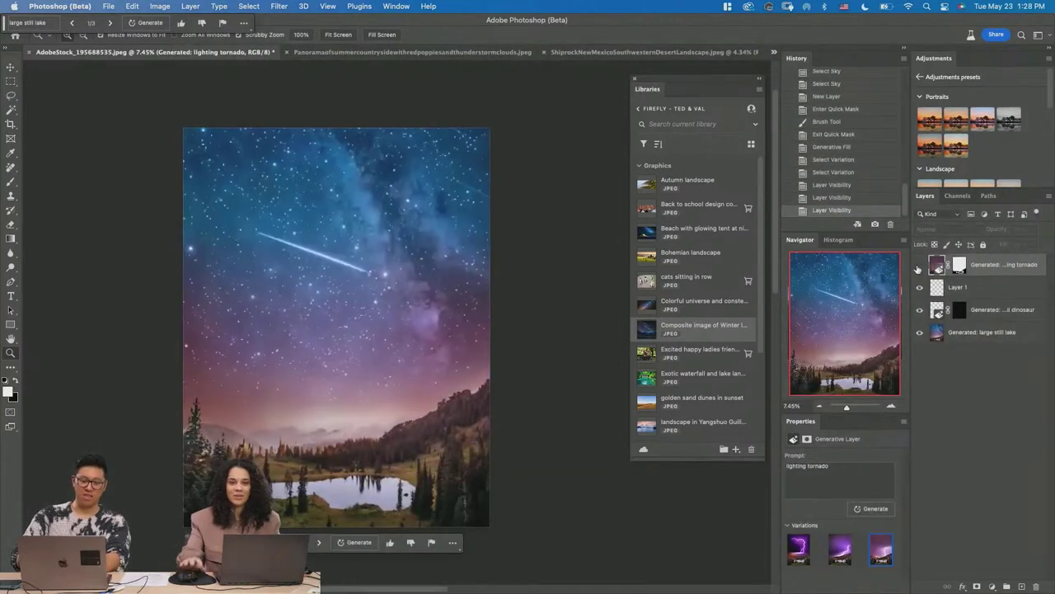
{"action": "left_click", "coordinate": [921, 264]}
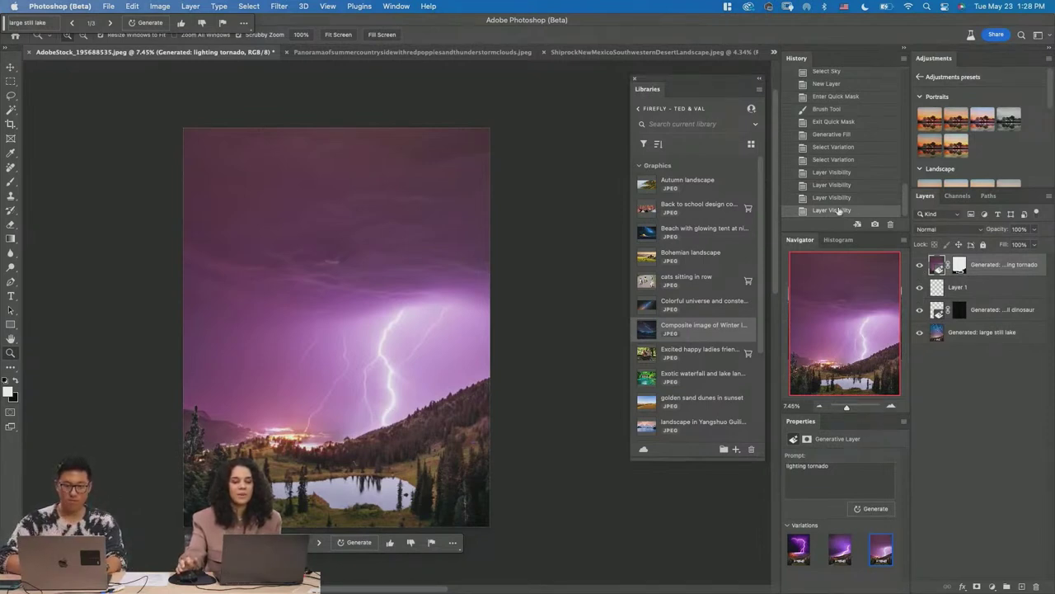
- Switch to the Shiprock desert landscape and drag the crop's top edge upward
{"action": "left_click", "coordinate": [582, 54]}
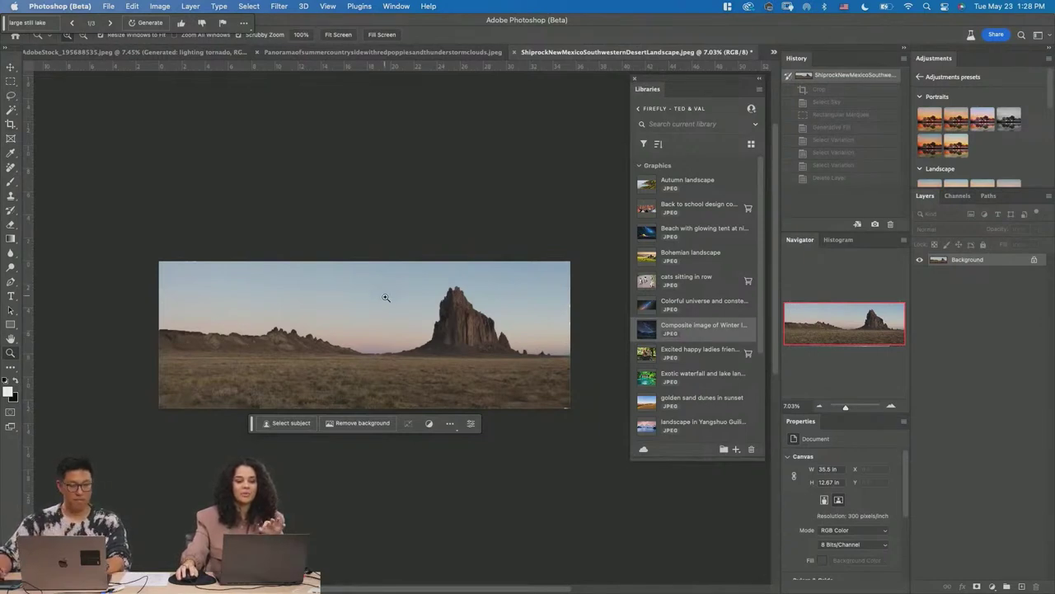
{"action": "left_click", "coordinate": [397, 327]}
{"action": "key", "text": "c"}
{"action": "left_click_drag", "start_coordinate": [363, 259], "coordinate": [363, 214]}
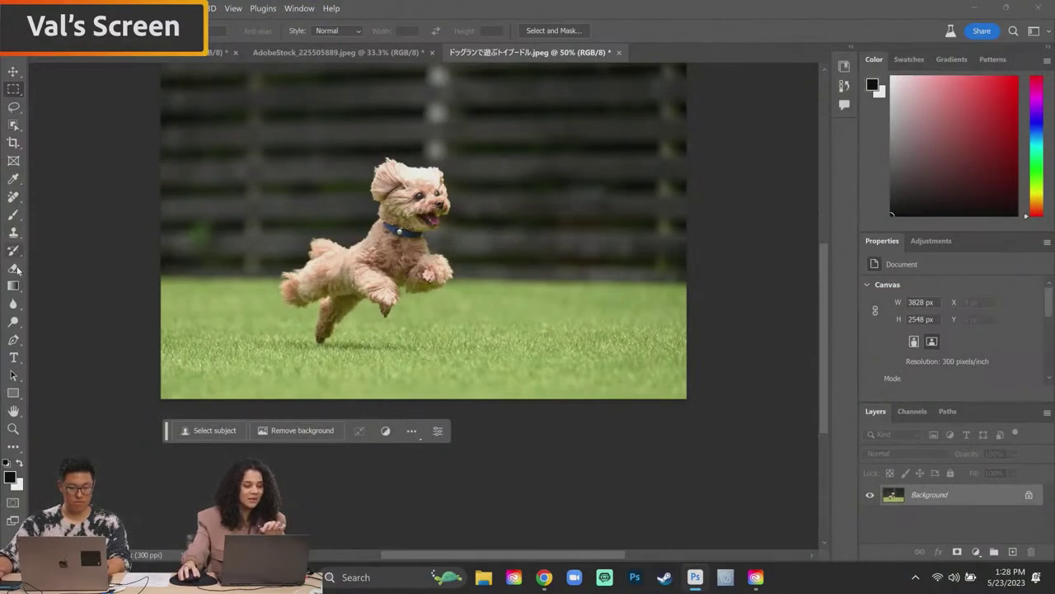
- Patch an area beside the dog's paw with the Patch Tool
{"action": "left_click", "coordinate": [15, 196]}
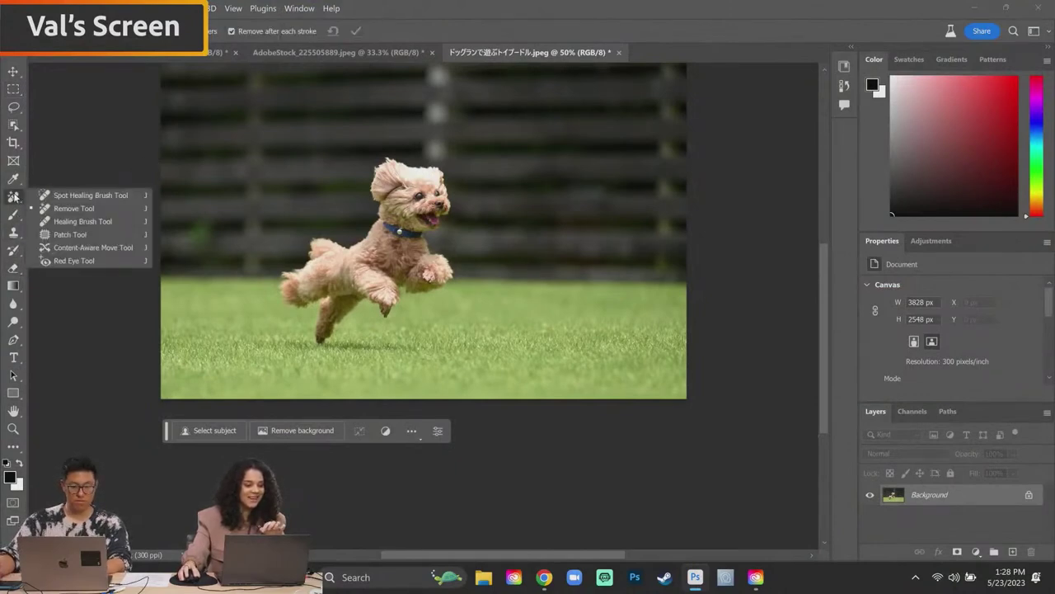
{"action": "left_click", "coordinate": [76, 239]}
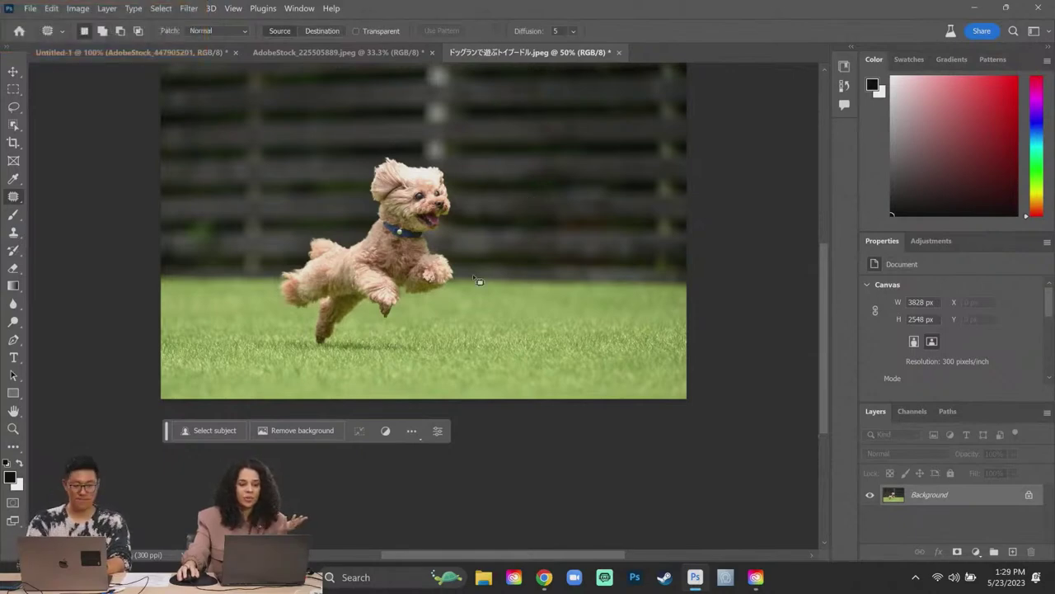
{"action": "mouse_move", "coordinate": [464, 278]}
{"action": "left_mouse_down"}
{"action": "mouse_move", "coordinate": [339, 358]}
{"action": "mouse_move", "coordinate": [280, 338]}
{"action": "mouse_move", "coordinate": [248, 277]}
{"action": "mouse_move", "coordinate": [273, 242]}
{"action": "mouse_move", "coordinate": [336, 206]}
{"action": "mouse_move", "coordinate": [361, 154]}
{"action": "mouse_move", "coordinate": [439, 172]}
{"action": "mouse_move", "coordinate": [473, 227]}
{"action": "mouse_move", "coordinate": [476, 283]}
{"action": "mouse_move", "coordinate": [479, 255]}
{"action": "mouse_move", "coordinate": [622, 273]}
{"action": "left_mouse_up"}
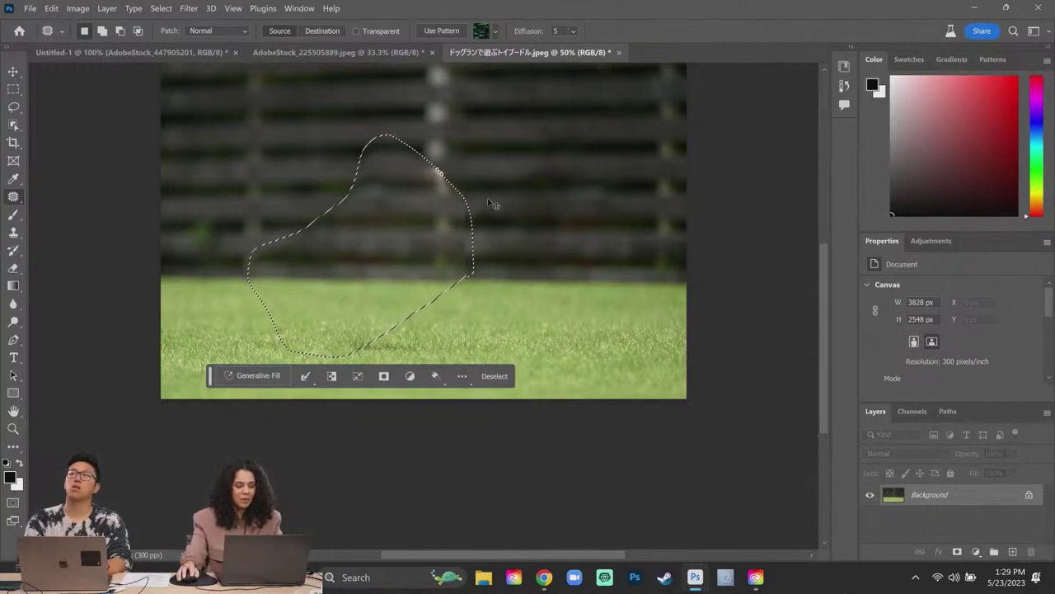
- Deselect and undo twice to bring the jumping dog back
{"action": "key", "text": "ctrl+d"}
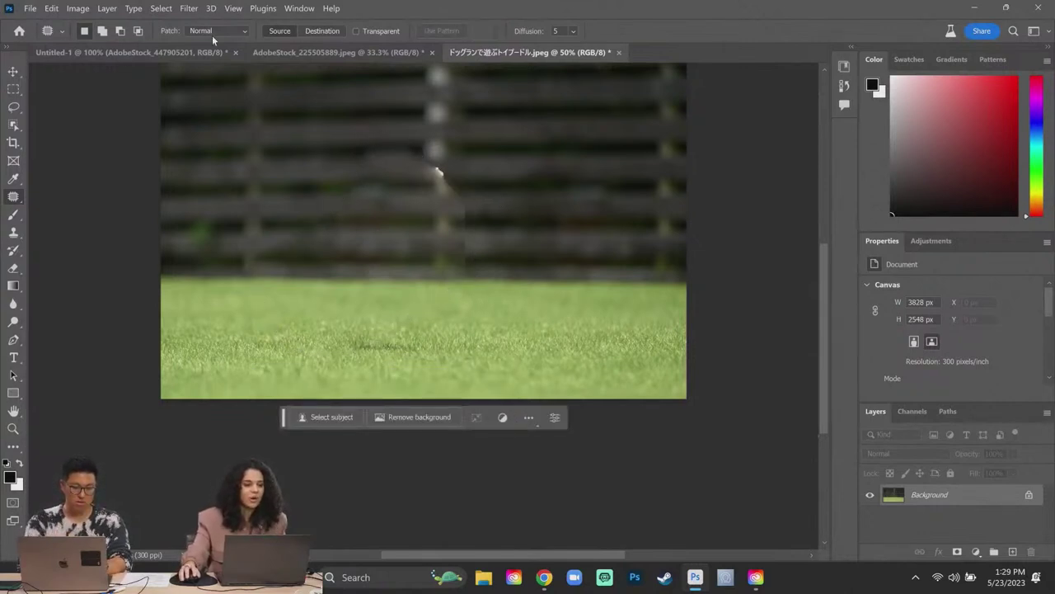
{"action": "key", "text": "ctrl+z"}
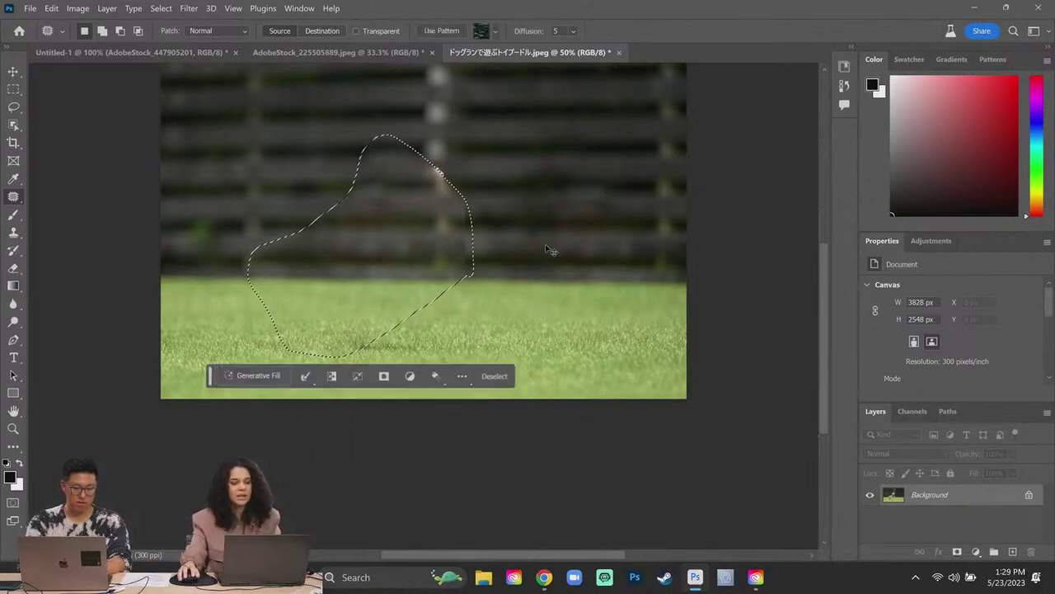
{"action": "key", "text": "ctrl+z"}
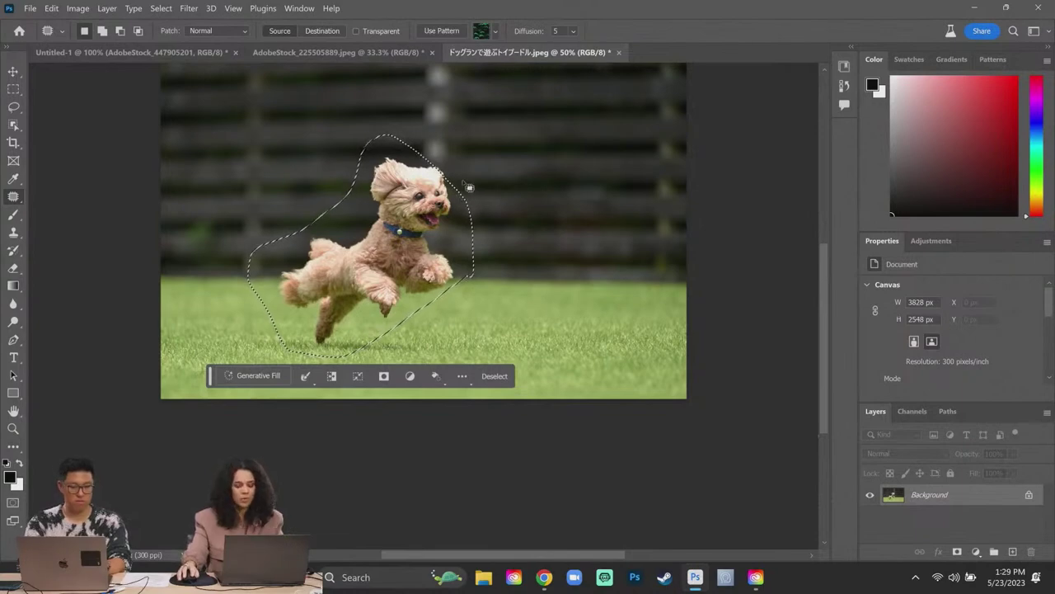
{"action": "left_click", "coordinate": [528, 200]}
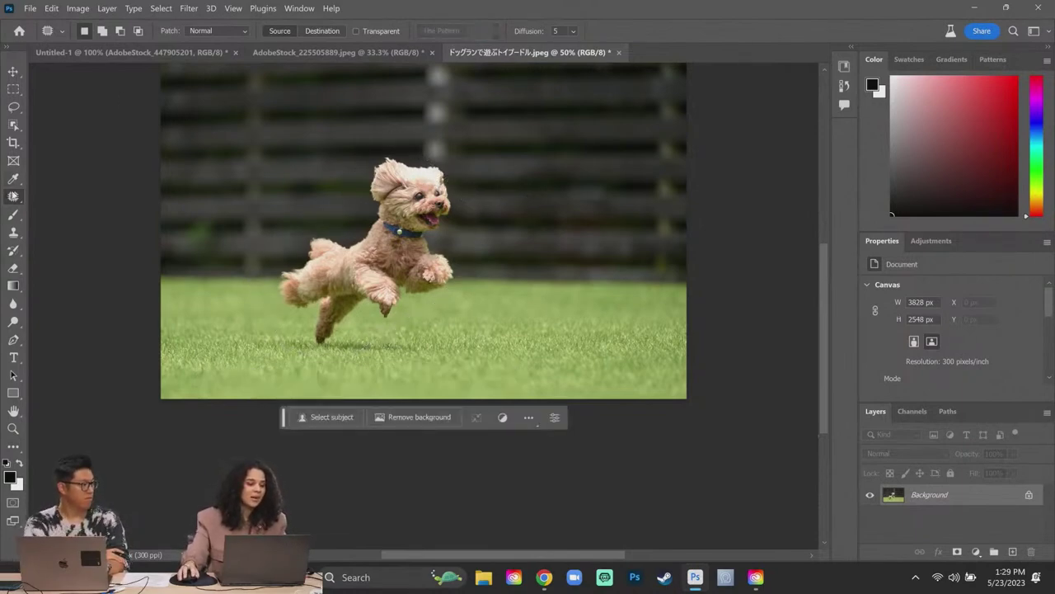
{"action": "left_click", "coordinate": [14, 197]}
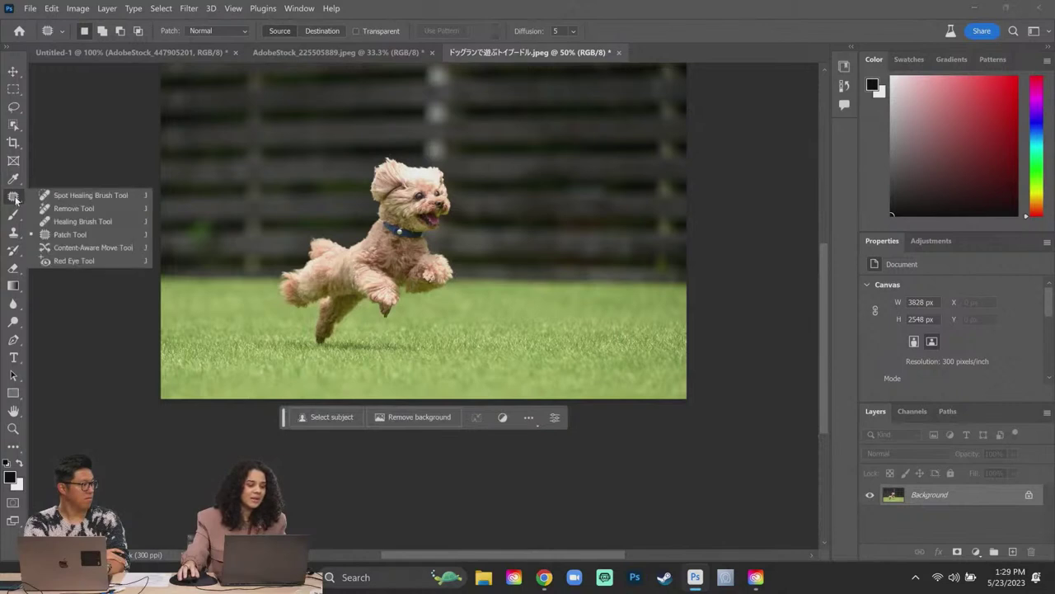
- Paint out the dog with the Remove Tool at size 700, then zoom in to check the lawn
{"action": "left_click", "coordinate": [73, 208]}
{"action": "mouse_move", "coordinate": [424, 183]}
{"action": "left_mouse_down"}
{"action": "mouse_move", "coordinate": [388, 202]}
{"action": "mouse_move", "coordinate": [429, 251]}
{"action": "mouse_move", "coordinate": [388, 272]}
{"action": "mouse_move", "coordinate": [316, 266]}
{"action": "mouse_move", "coordinate": [312, 284]}
{"action": "mouse_move", "coordinate": [336, 295]}
{"action": "mouse_move", "coordinate": [332, 303]}
{"action": "mouse_move", "coordinate": [359, 292]}
{"action": "mouse_move", "coordinate": [338, 311]}
{"action": "left_mouse_up"}
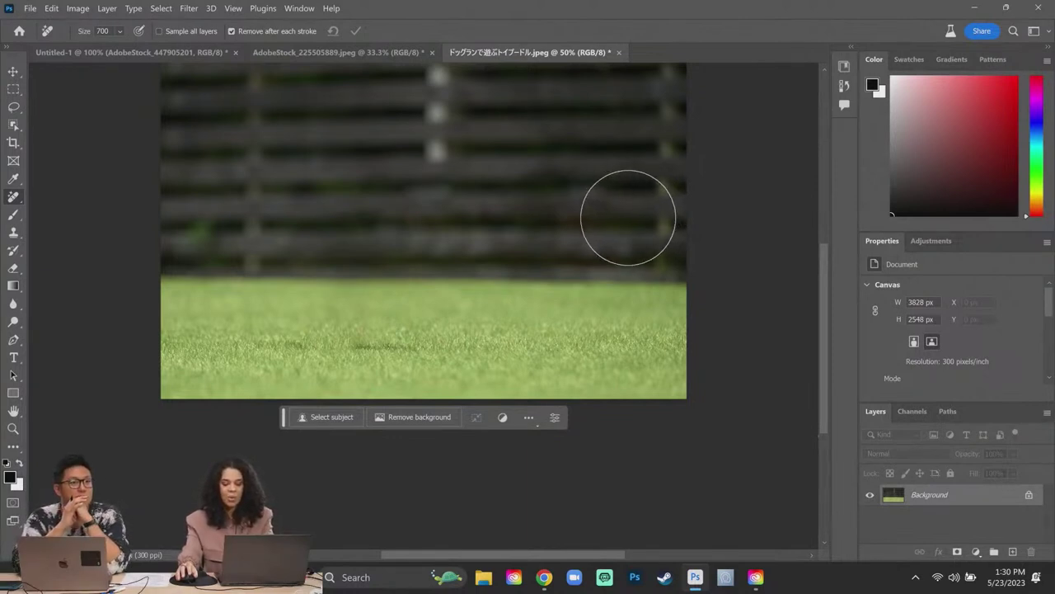
{"action": "key", "text": "ctrl+plus"}
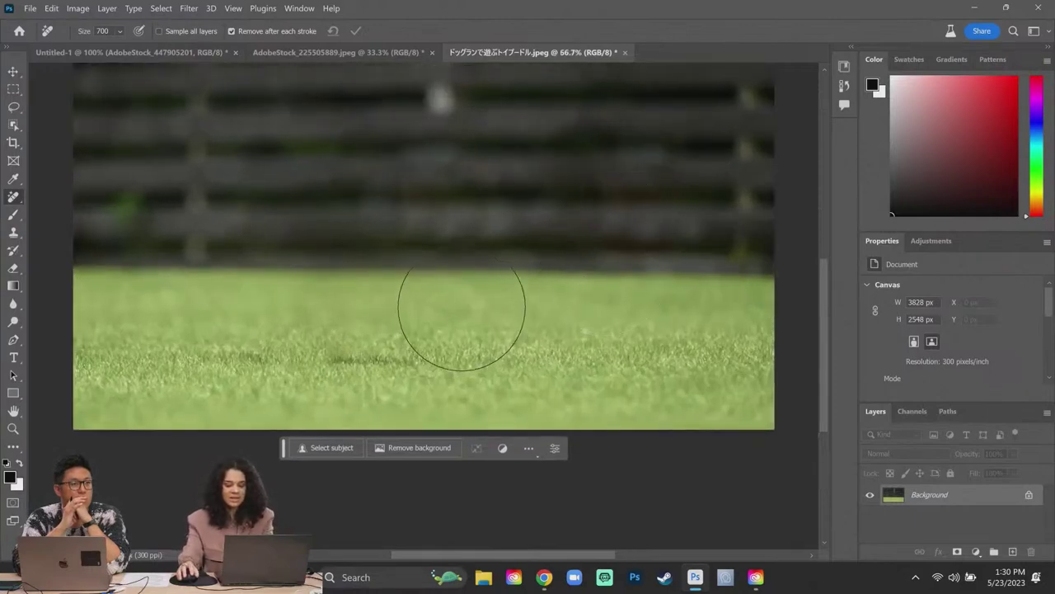
{"action": "key", "text": "ctrl+plus"}
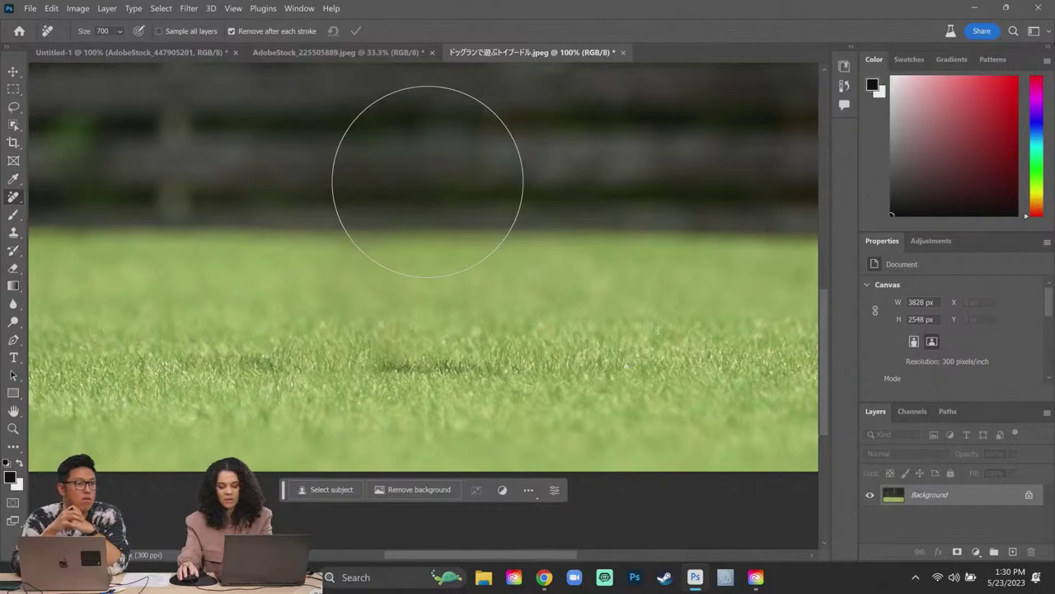
{"action": "key", "text": "ctrl+minus"}
{"action": "key", "text": "ctrl+minus"}
{"action": "key", "text": "ctrl+minus"}
{"action": "key", "text": "ctrl+minus"}
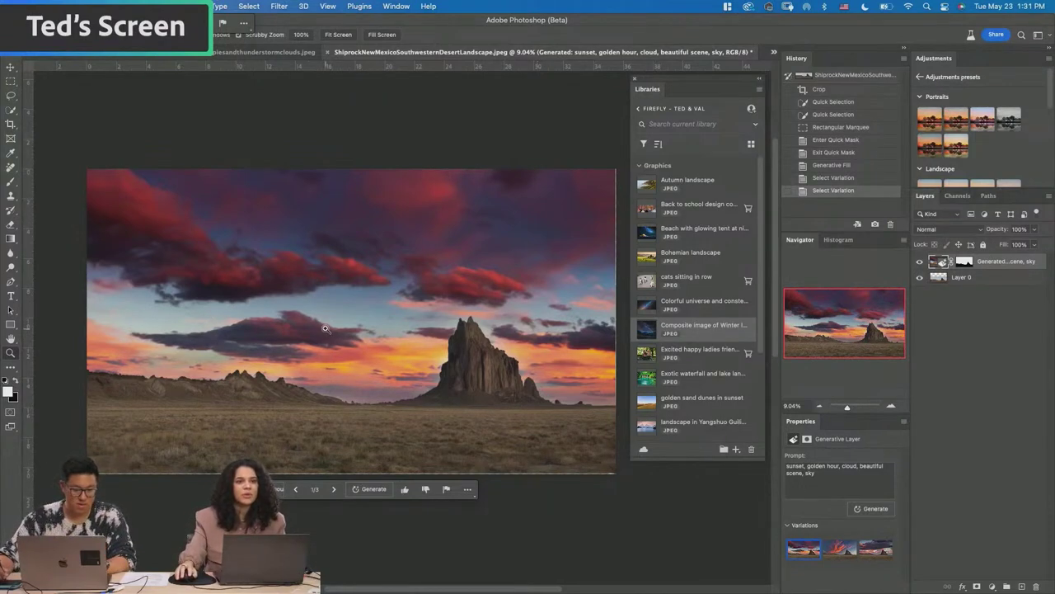
{"action": "left_click_drag", "start_coordinate": [325, 328], "coordinate": [344, 286]}
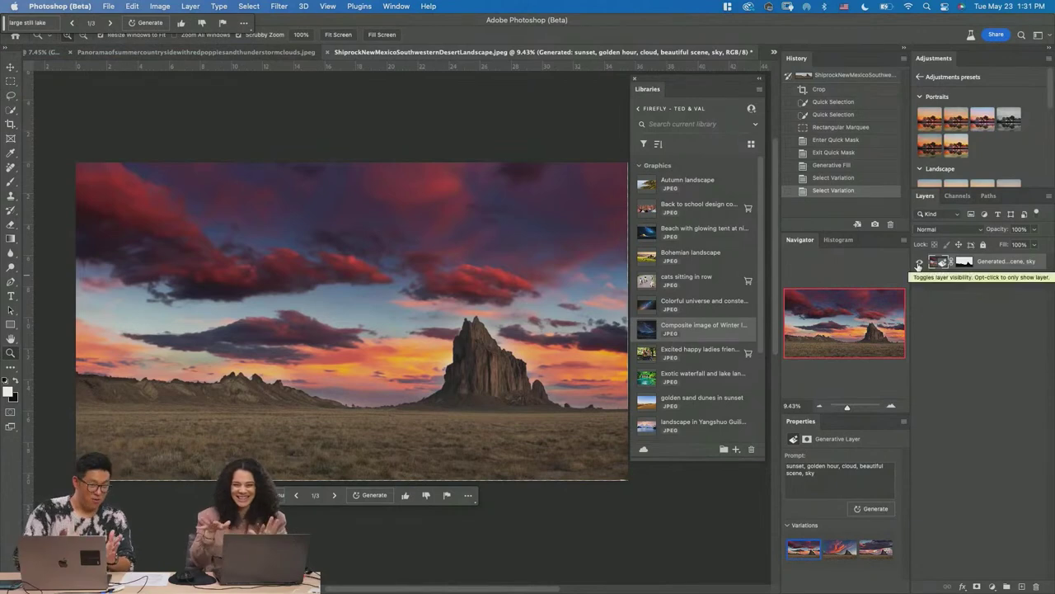
{"action": "left_click", "coordinate": [920, 263]}
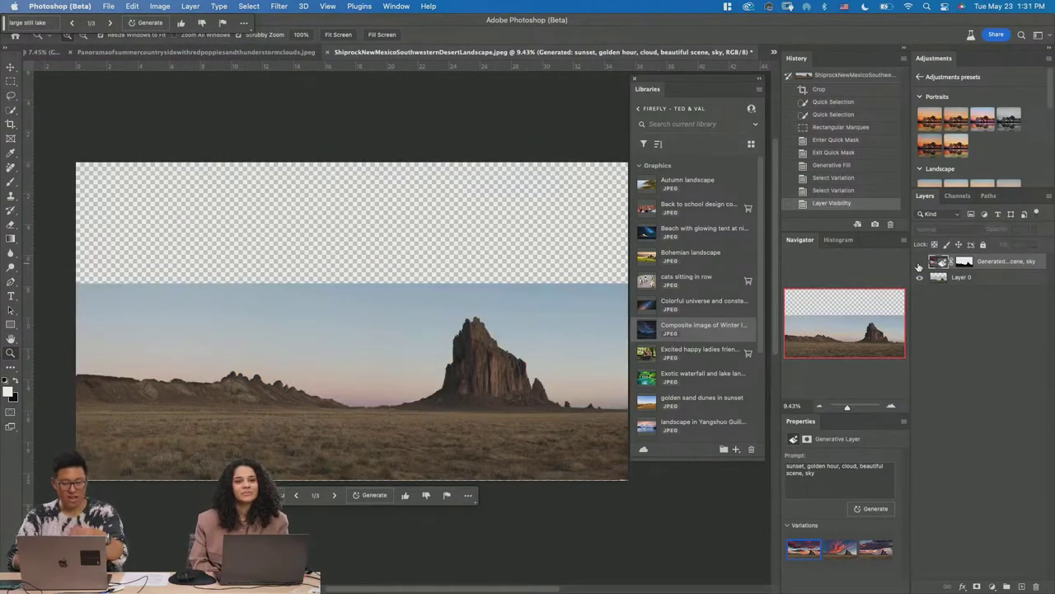
{"action": "left_click", "coordinate": [919, 262]}
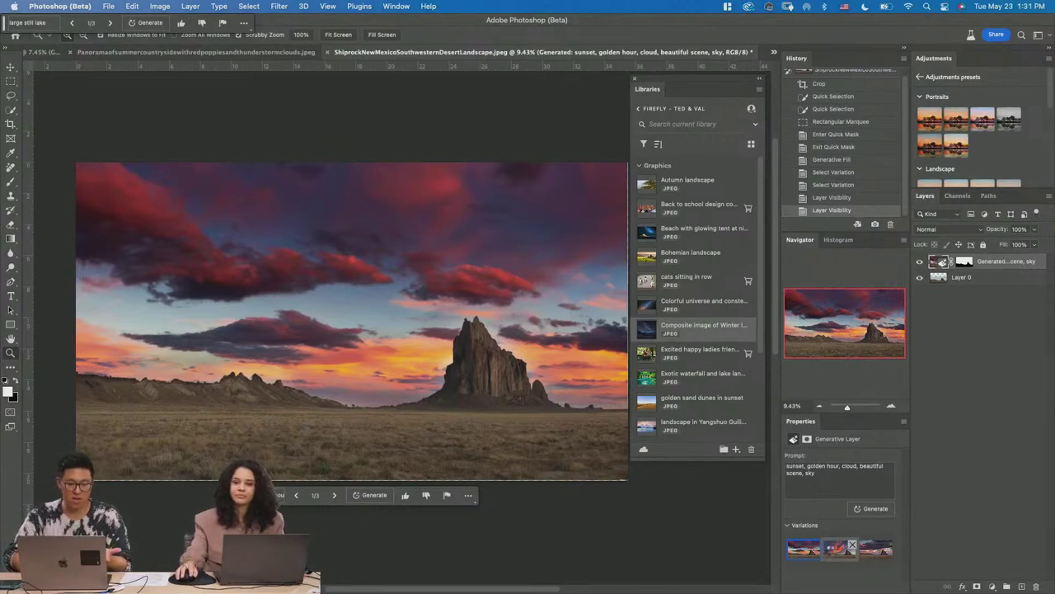
{"action": "left_click", "coordinate": [831, 551]}
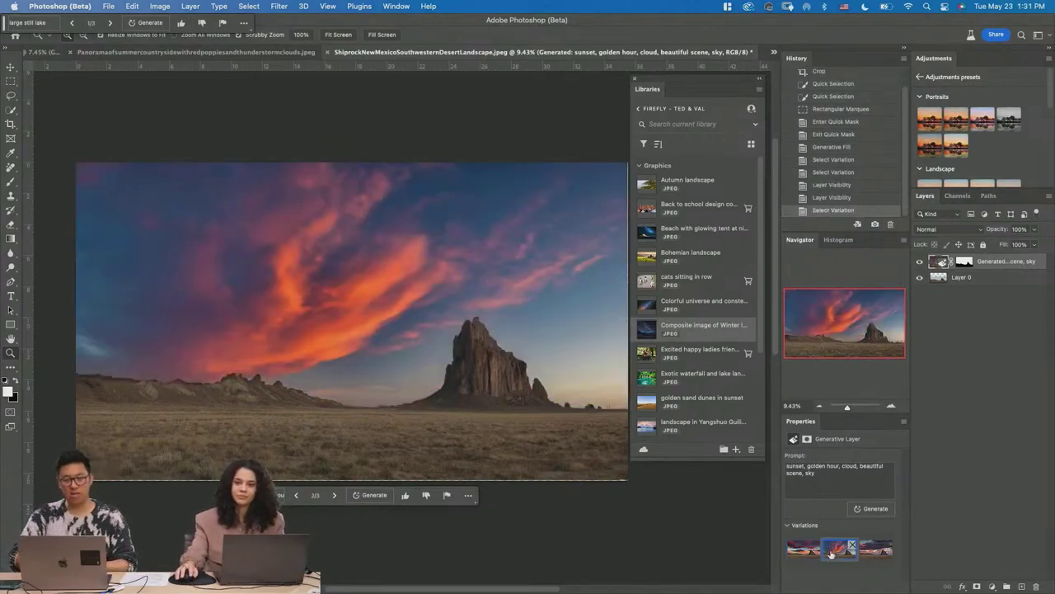
{"action": "left_click", "coordinate": [867, 558]}
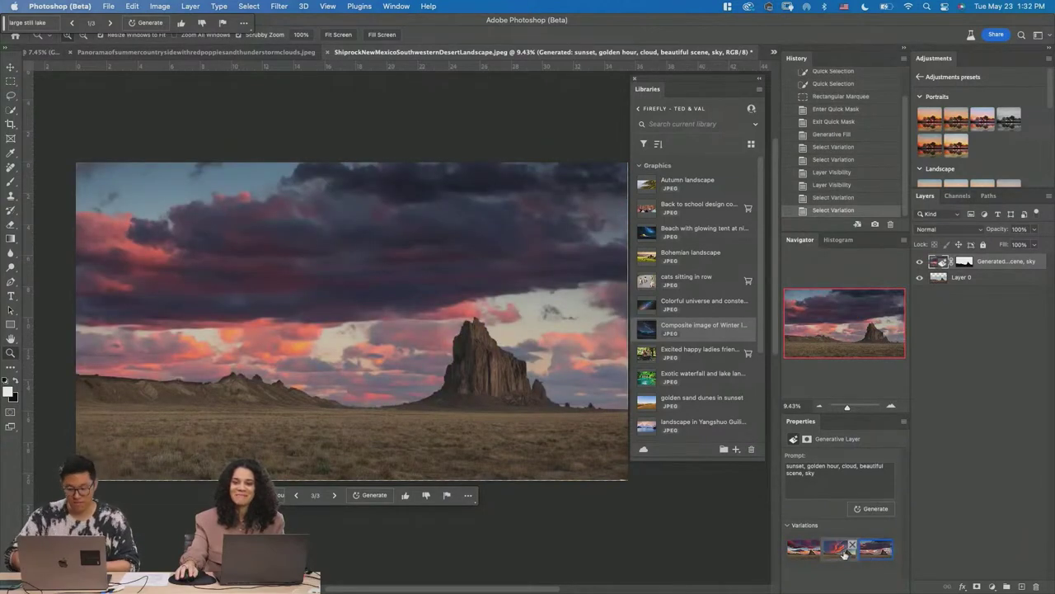
{"action": "left_click", "coordinate": [804, 551]}
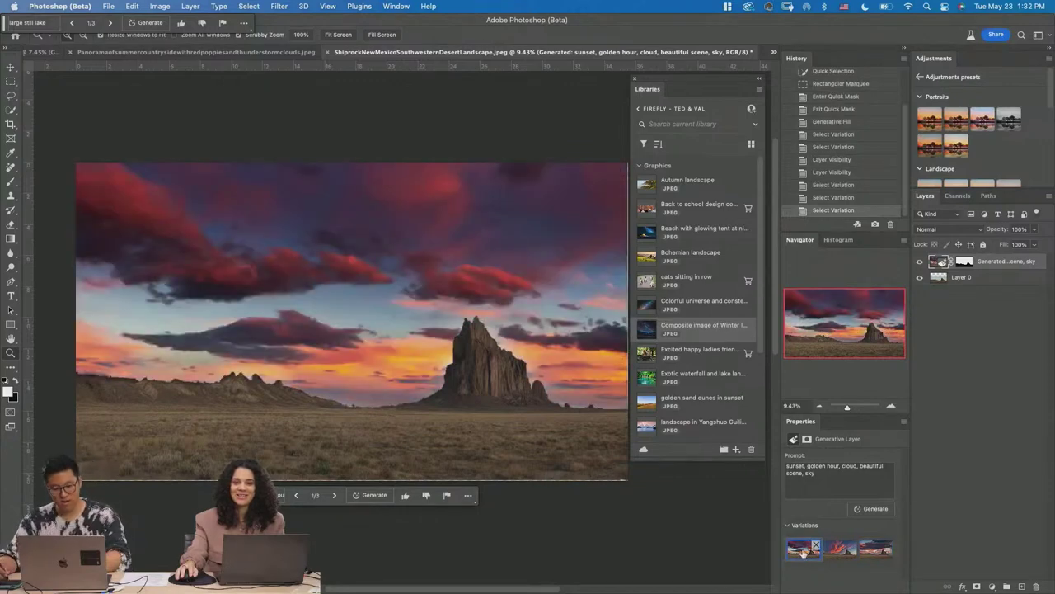
{"action": "key", "text": "l"}
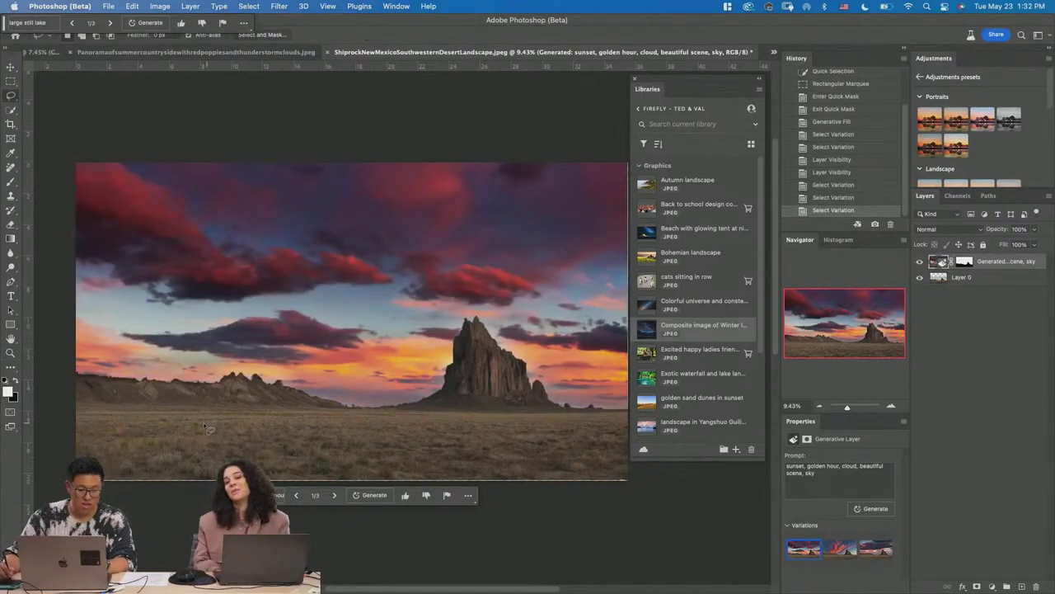
- Lasso the foreground plain and generate a 'lake' fill
{"action": "mouse_move", "coordinate": [215, 427]}
{"action": "left_mouse_down"}
{"action": "mouse_move", "coordinate": [188, 437]}
{"action": "mouse_move", "coordinate": [198, 466]}
{"action": "left_mouse_up"}
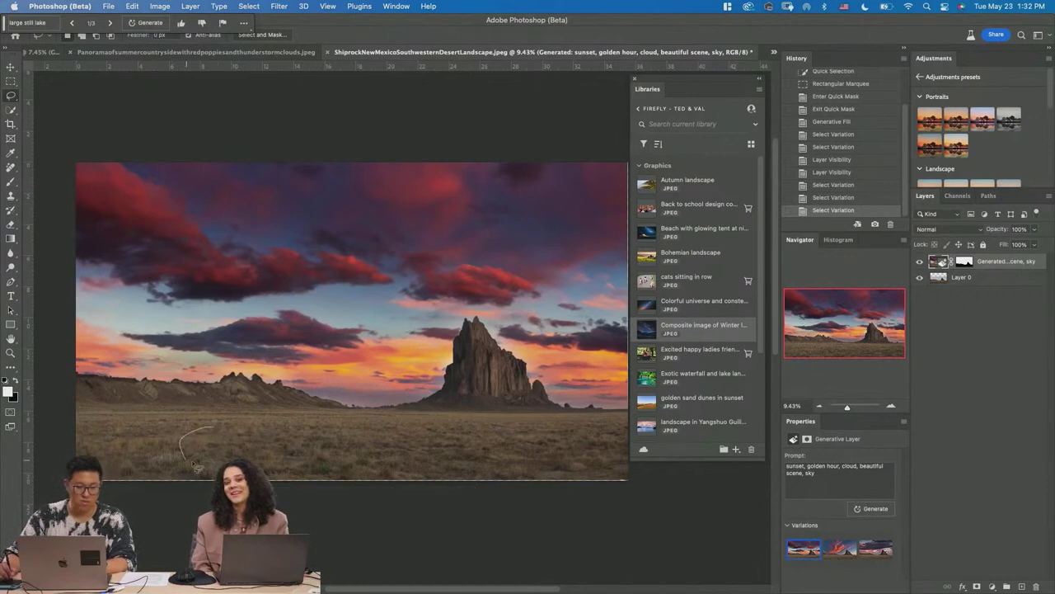
{"action": "mouse_move", "coordinate": [512, 458]}
{"action": "left_mouse_down"}
{"action": "mouse_move", "coordinate": [544, 427]}
{"action": "mouse_move", "coordinate": [509, 413]}
{"action": "mouse_move", "coordinate": [216, 427]}
{"action": "left_mouse_up"}
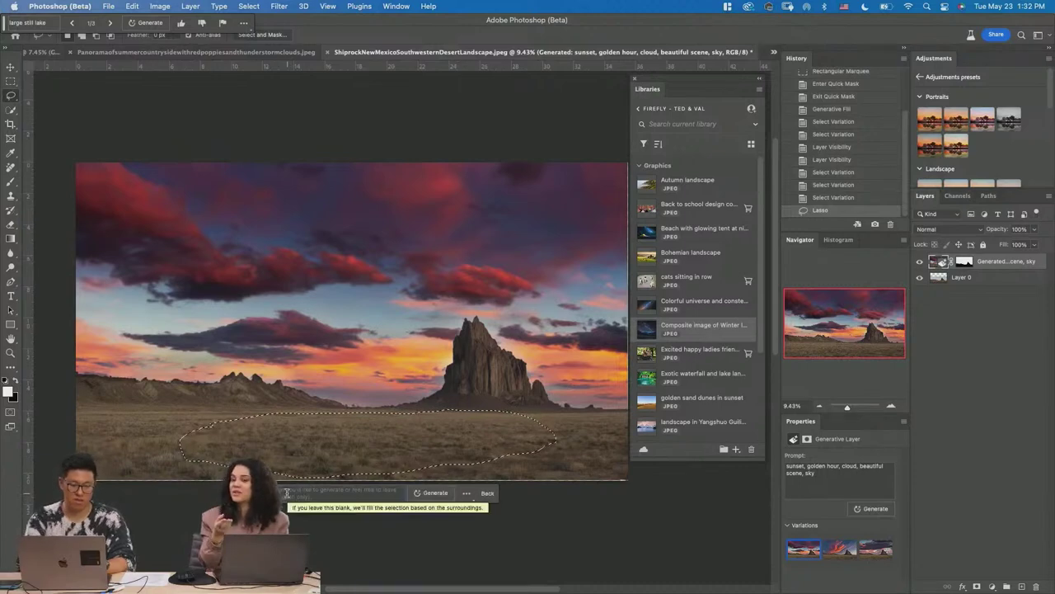
{"action": "left_click", "coordinate": [430, 493]}
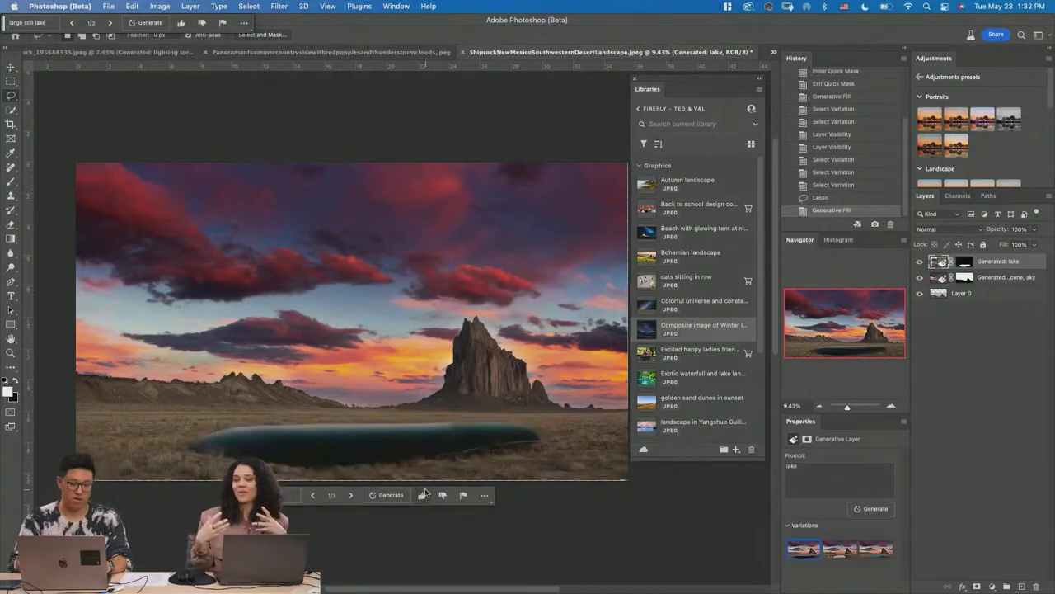
- Compare the lake variations and keep the second, reflective one
{"action": "left_click", "coordinate": [837, 549]}
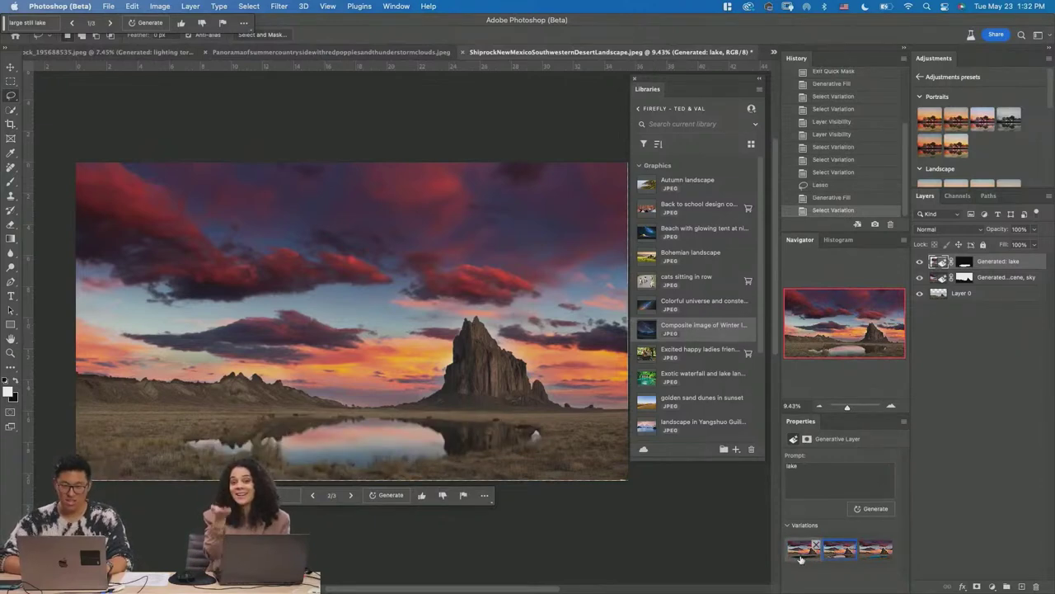
{"action": "left_click", "coordinate": [804, 548]}
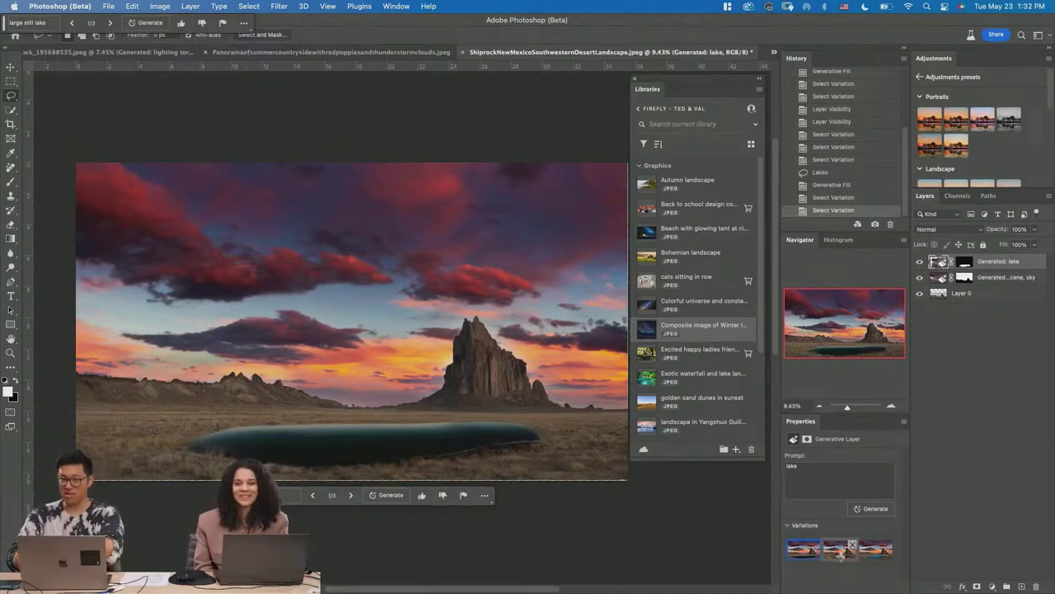
{"action": "left_click", "coordinate": [840, 551]}
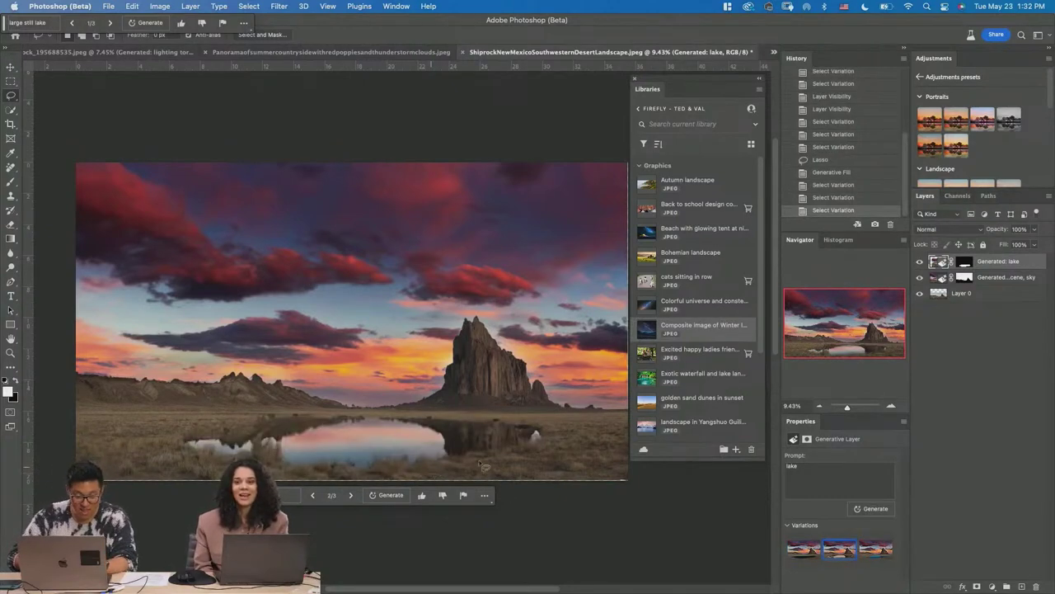
{"action": "left_click", "coordinate": [875, 549]}
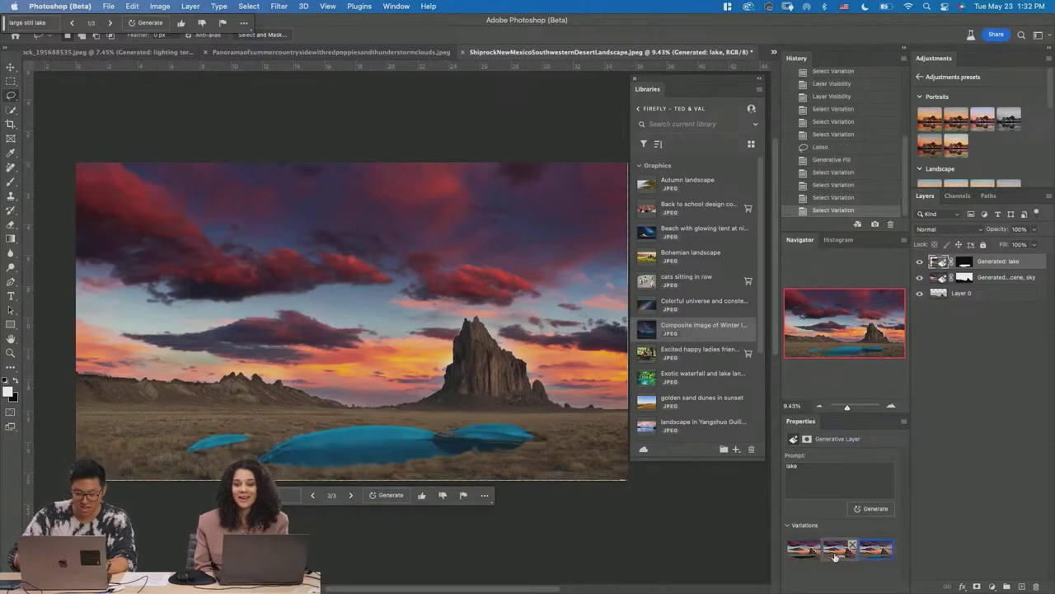
{"action": "left_click", "coordinate": [837, 550]}
- Zoom in to inspect the lake and its reflection of Shiprock
{"action": "key", "text": "z"}
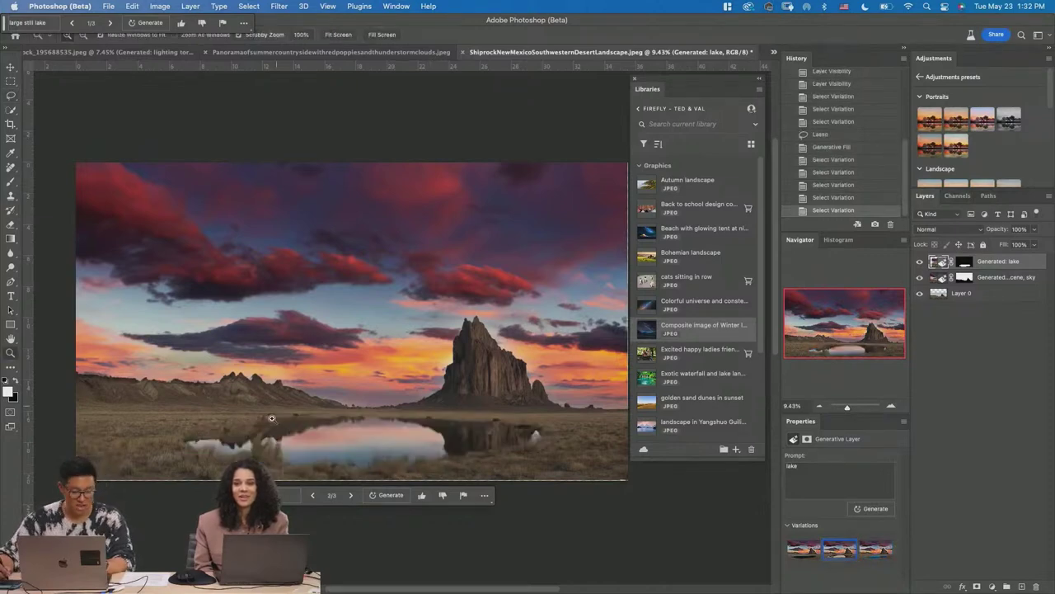
{"action": "left_click_drag", "start_coordinate": [318, 437], "coordinate": [345, 464]}
{"action": "scroll", "coordinate": [345, 463], "scroll_direction": "down", "scroll_amount": 5}
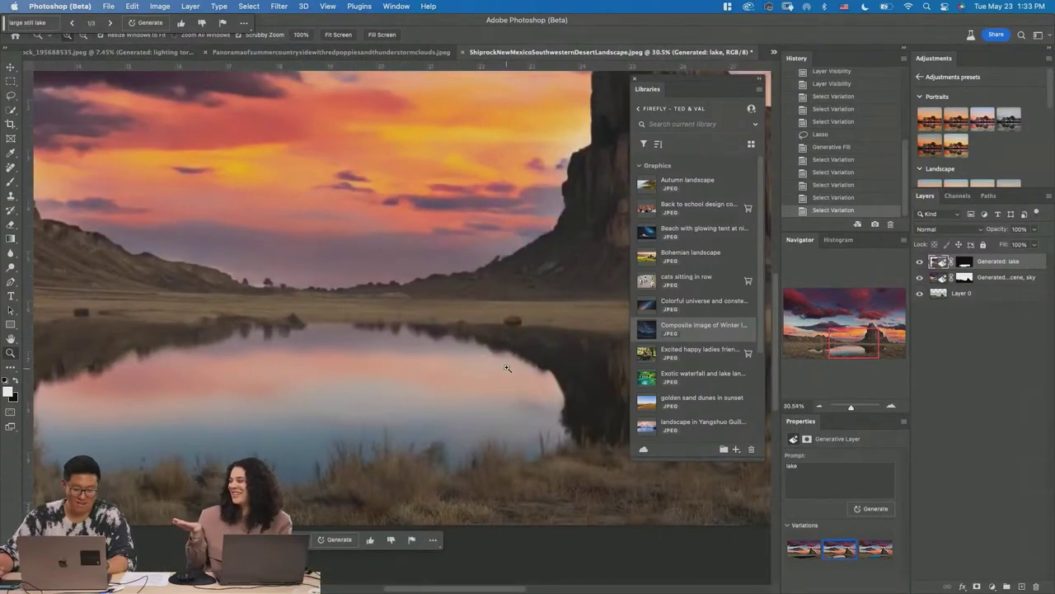
{"action": "scroll", "coordinate": [507, 367], "scroll_direction": "down", "scroll_amount": 2}
{"action": "scroll", "coordinate": [495, 371], "scroll_direction": "up", "scroll_amount": 1}
{"action": "scroll", "coordinate": [530, 416], "scroll_direction": "up", "scroll_amount": 5}
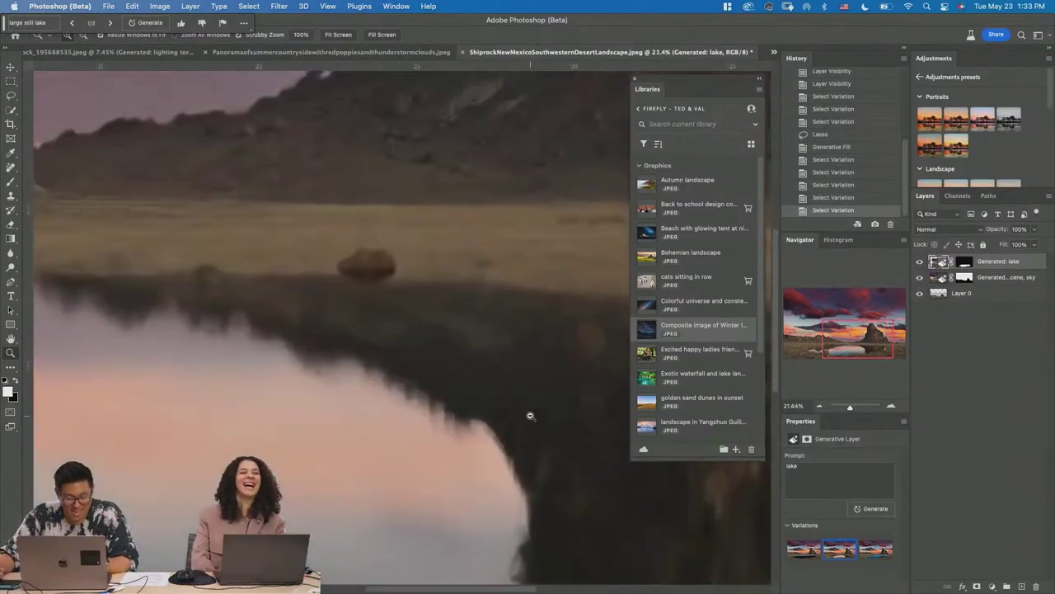
{"action": "scroll", "coordinate": [530, 416], "scroll_direction": "down", "scroll_amount": 4}
{"action": "left_click_drag", "start_coordinate": [512, 403], "coordinate": [435, 422]}
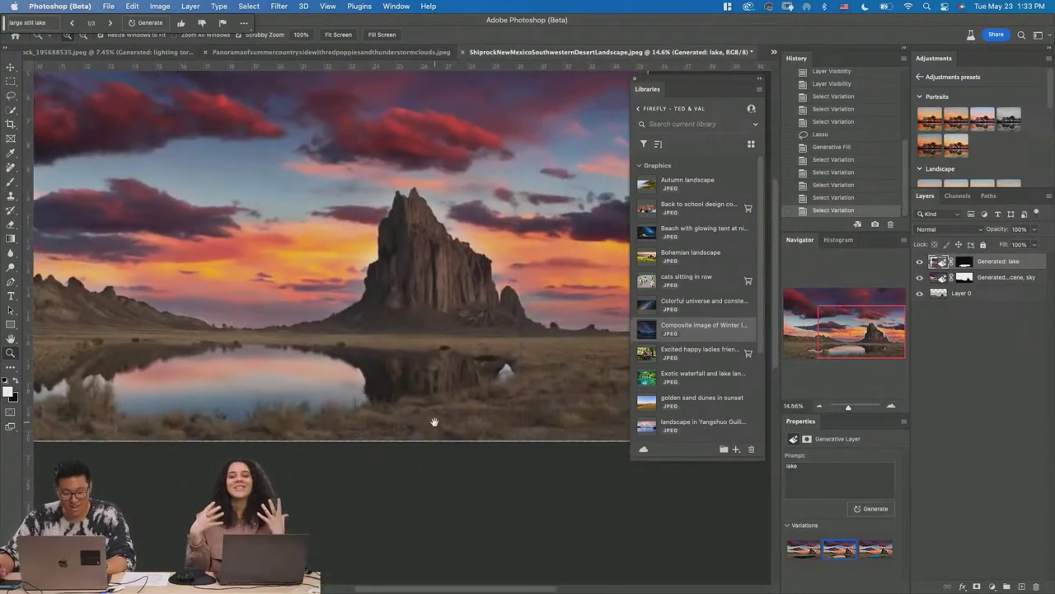
{"action": "scroll", "coordinate": [434, 422], "scroll_direction": "down", "scroll_amount": 3}
{"action": "scroll", "coordinate": [476, 444], "scroll_direction": "up", "scroll_amount": 4}
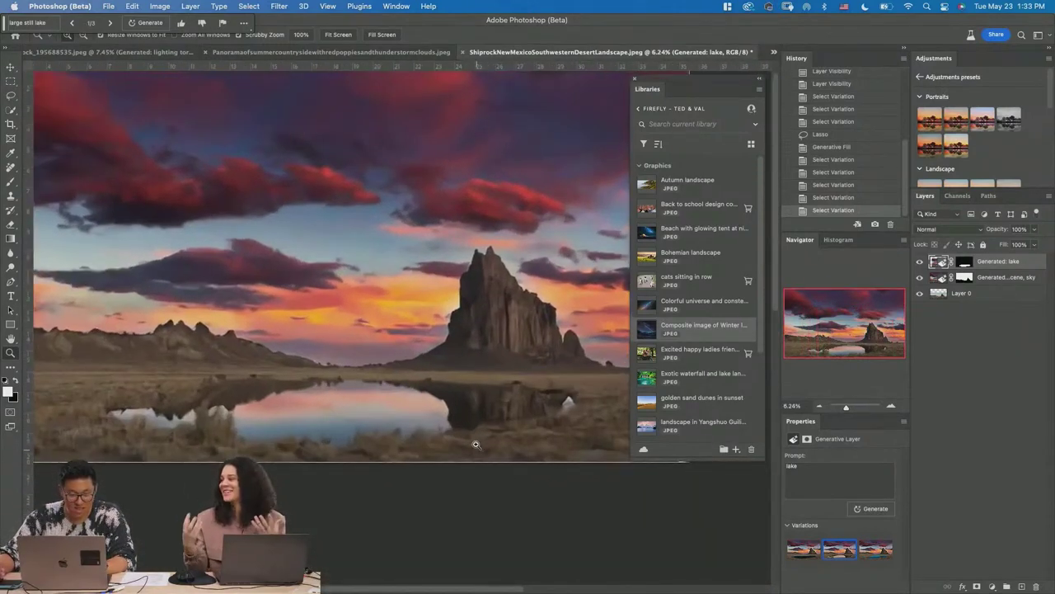
{"action": "scroll", "coordinate": [476, 445], "scroll_direction": "up", "scroll_amount": 1}
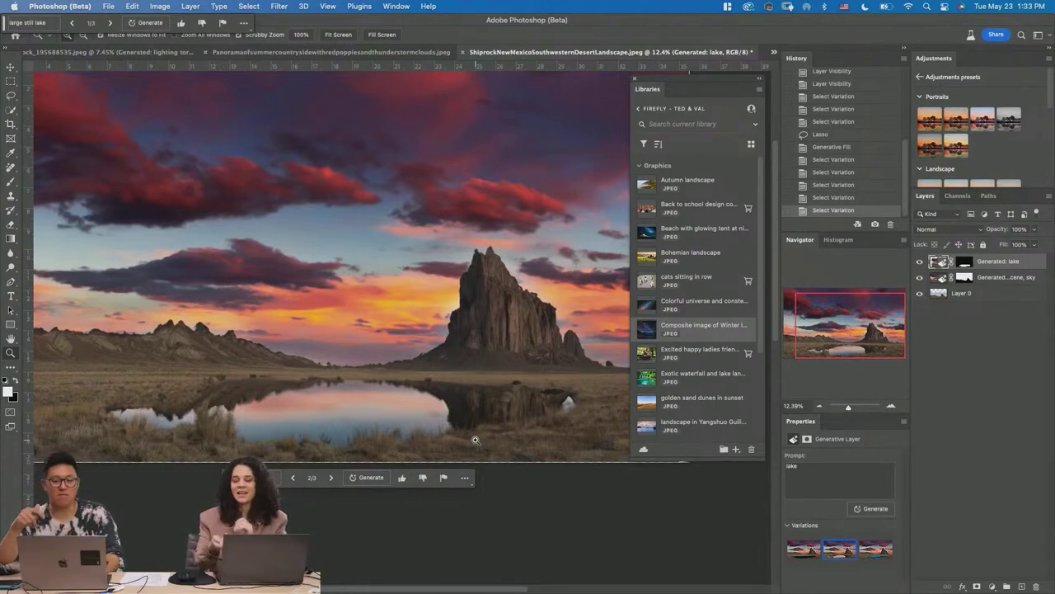
- Merge all layers and crop to extend the canvas upward above the landscape
{"action": "key", "text": "super+minus"}
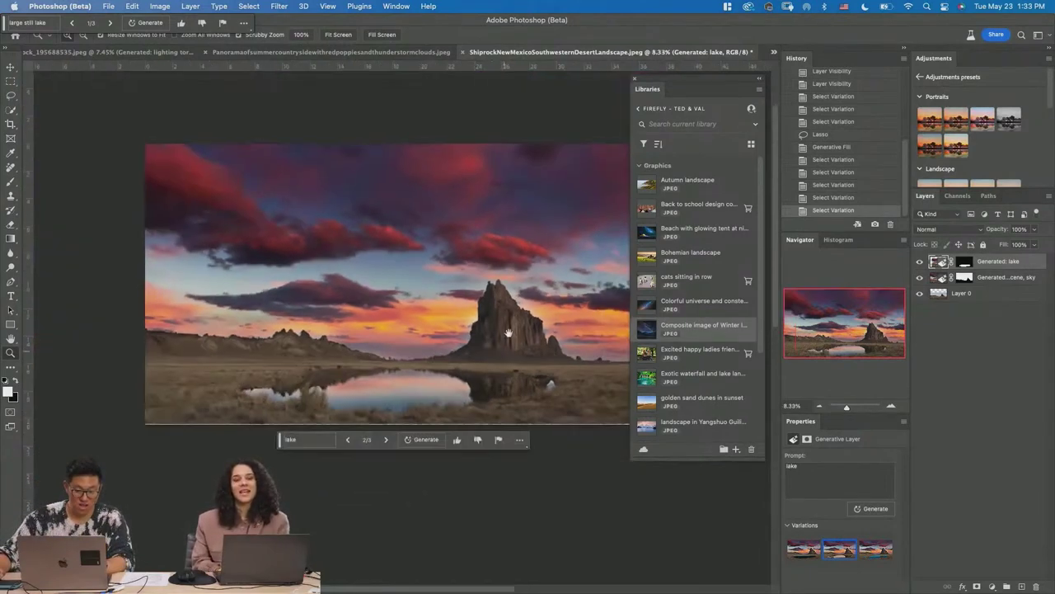
{"action": "key", "text": "super+minus"}
{"action": "key", "text": "super+minus"}
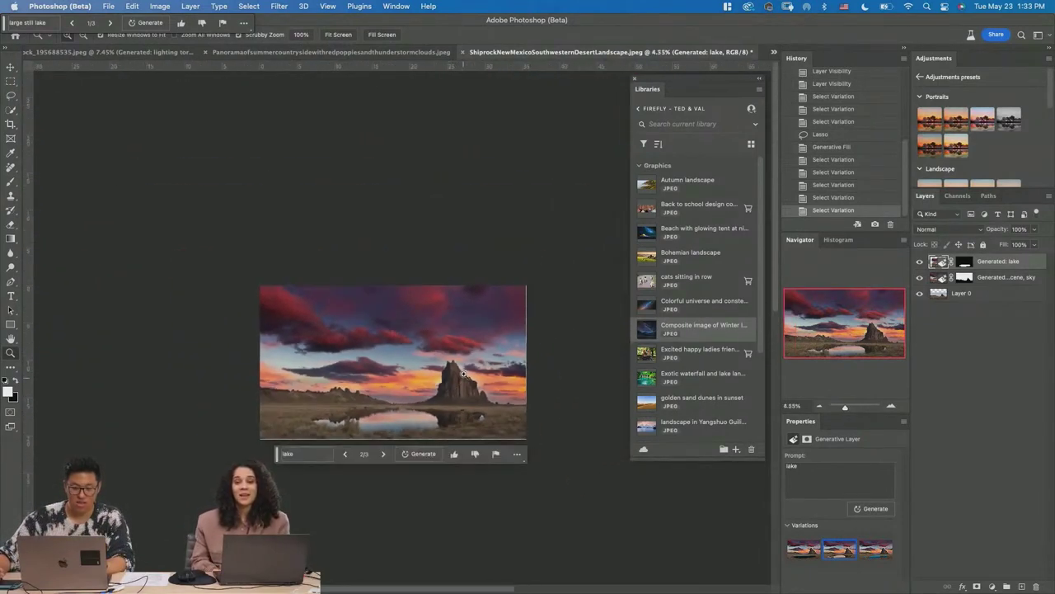
{"action": "left_click", "coordinate": [980, 295], "text": "shift"}
{"action": "key", "text": "super+e"}
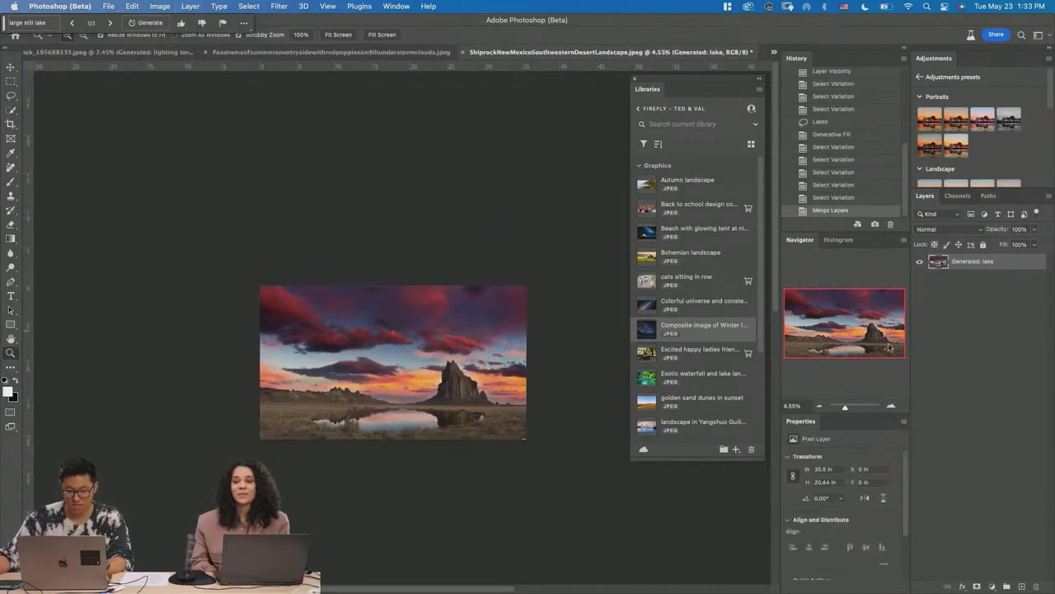
{"action": "key", "text": "c"}
{"action": "left_click_drag", "start_coordinate": [393, 287], "coordinate": [406, 220]}
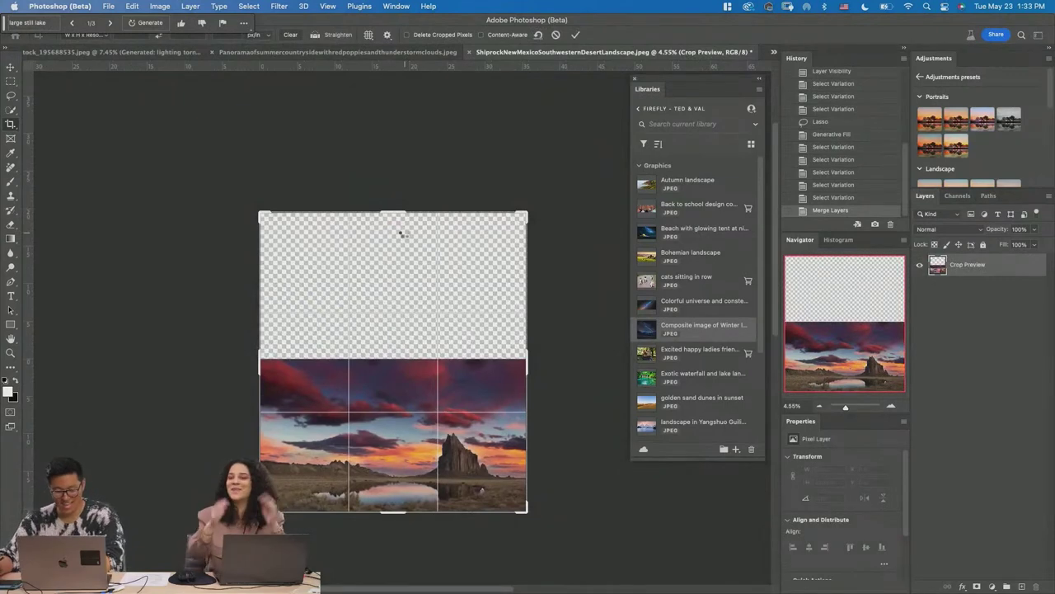
{"action": "key", "text": "Return"}
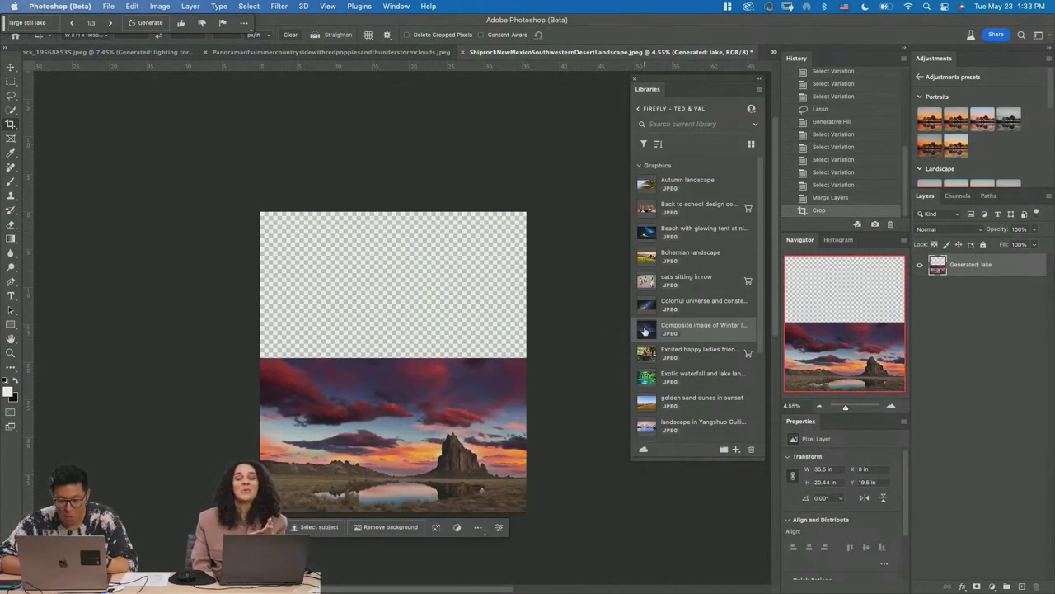
- Place the Milky Way image and scale it to fill the upper canvas
{"action": "left_click_drag", "start_coordinate": [646, 330], "coordinate": [379, 296]}
{"action": "key", "text": "Return"}
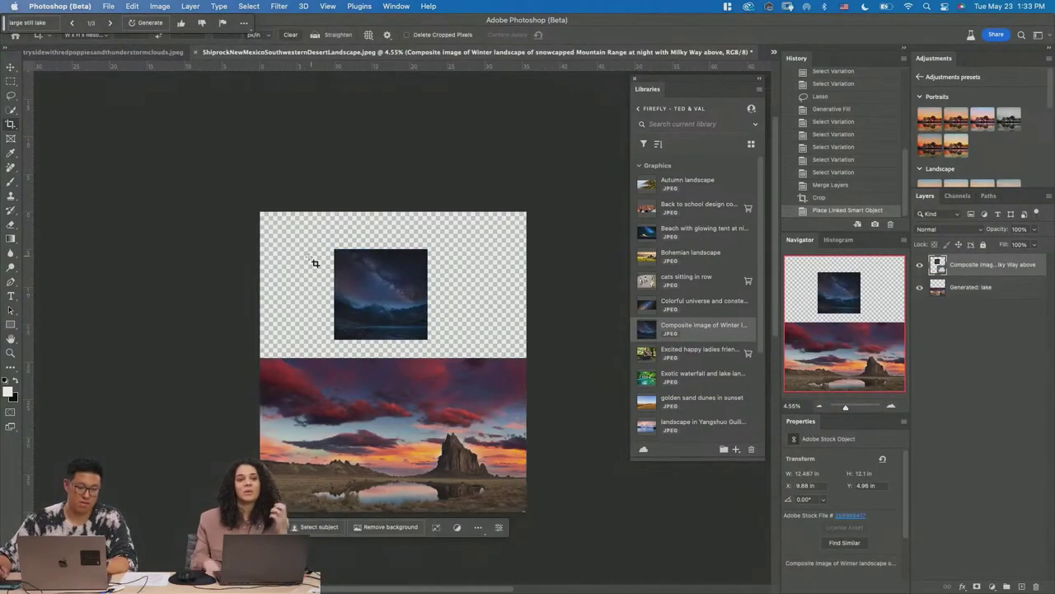
{"action": "key", "text": "super+t"}
{"action": "left_click_drag", "start_coordinate": [381, 285], "coordinate": [306, 248]}
{"action": "left_click_drag", "start_coordinate": [352, 302], "coordinate": [561, 431]}
{"action": "key", "text": "Return"}
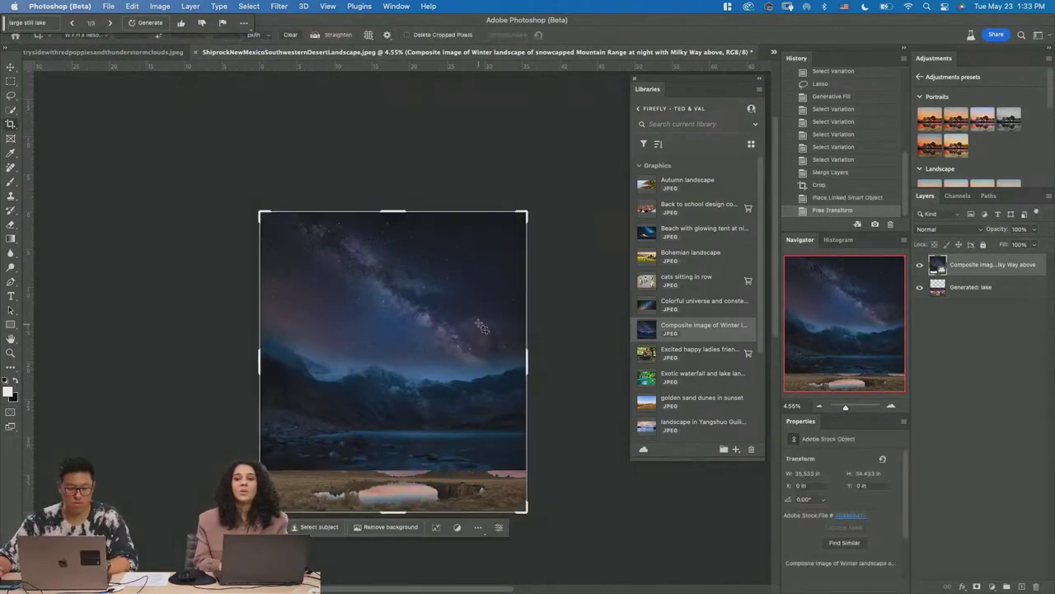
- Mask the Milky Way to its sky, fit it at the top, and marquee the gap above the clouds
{"action": "left_click", "coordinate": [248, 7]}
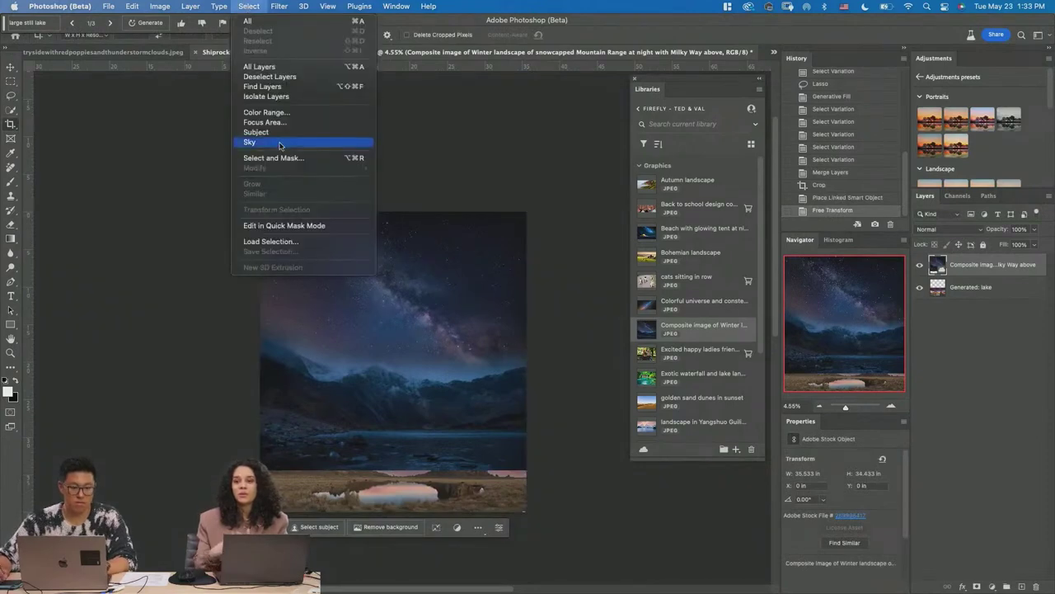
{"action": "left_click", "coordinate": [249, 142]}
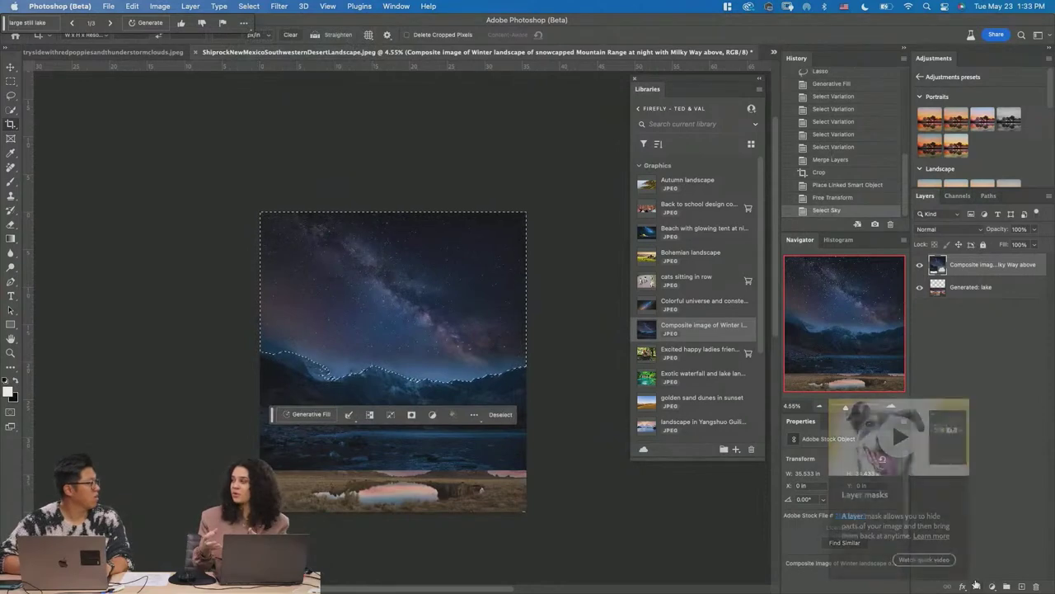
{"action": "left_click", "coordinate": [977, 584]}
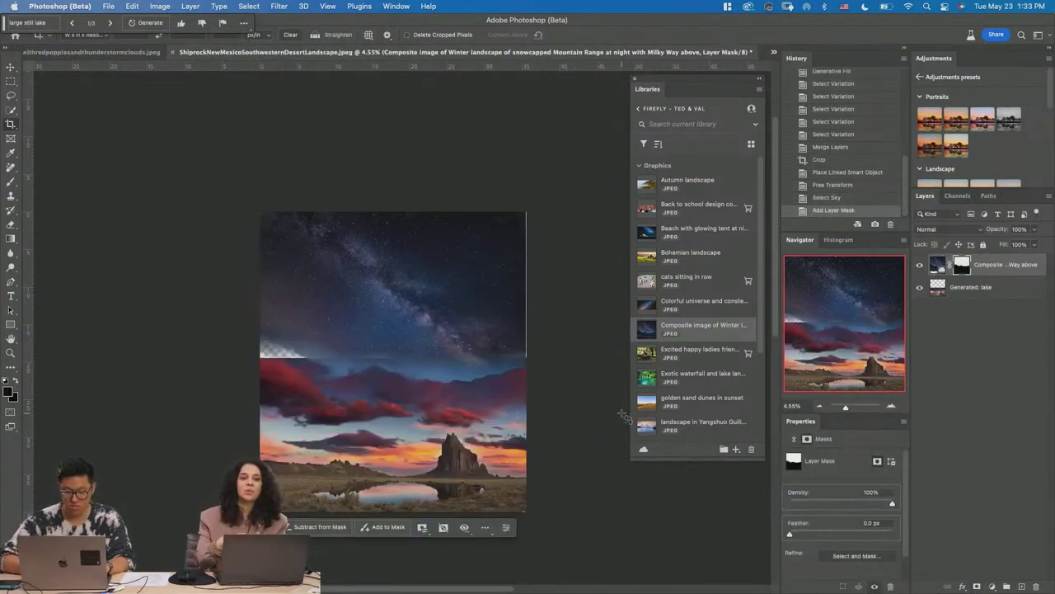
{"action": "key", "text": "v"}
{"action": "left_click_drag", "start_coordinate": [385, 293], "coordinate": [466, 273]}
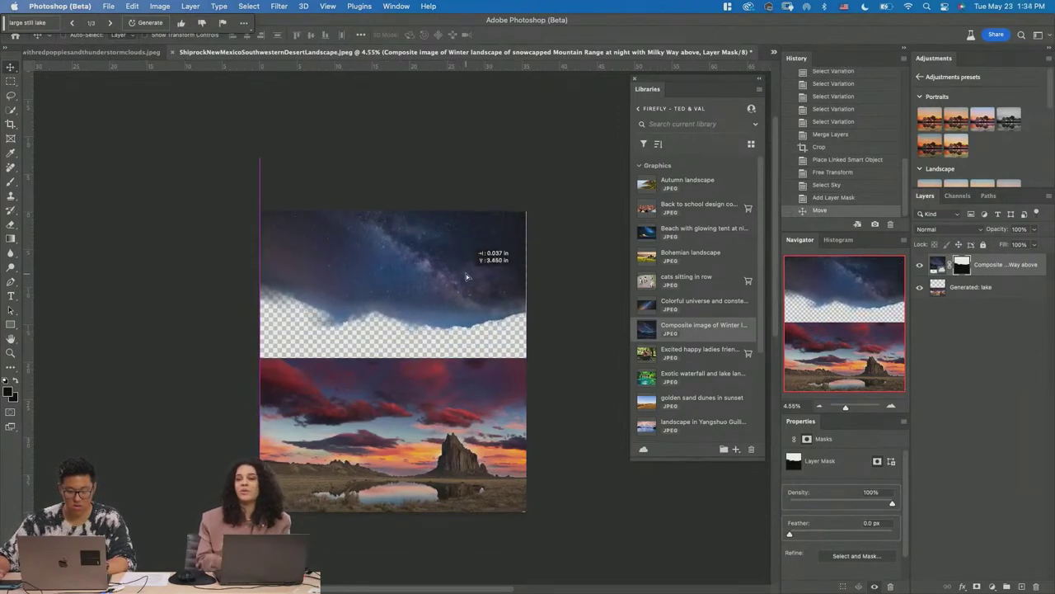
{"action": "key", "text": "ctrl+t"}
{"action": "left_click", "coordinate": [531, 291]}
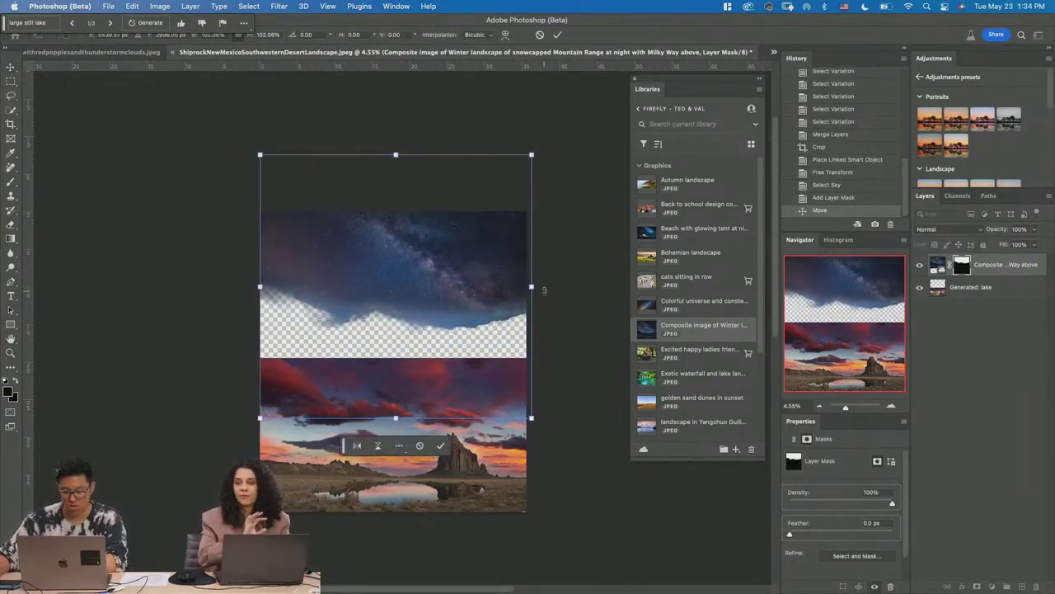
{"action": "key", "text": "Return"}
{"action": "key", "text": "Up"}
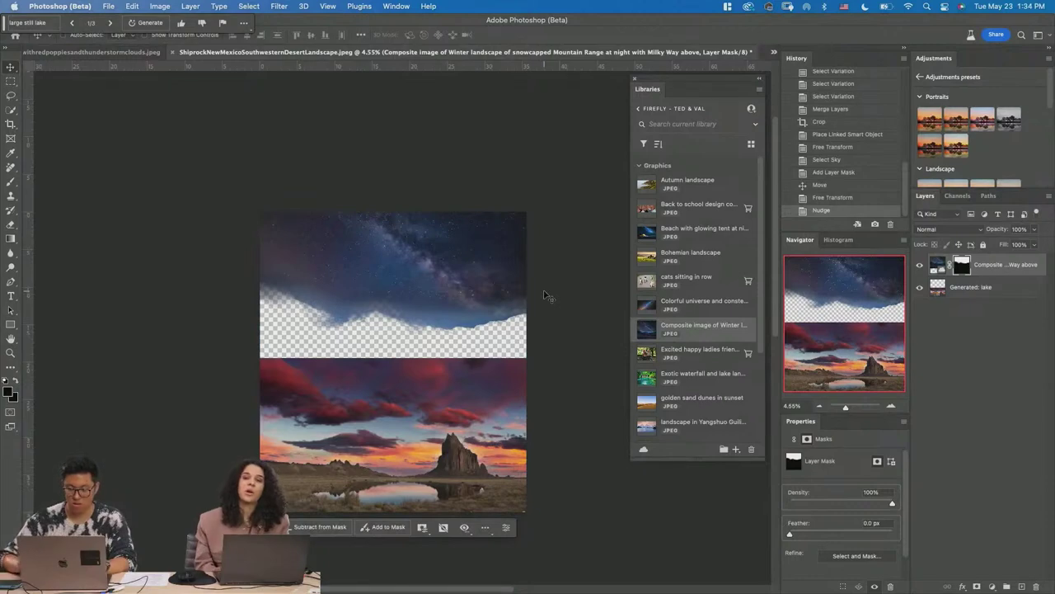
{"action": "key", "text": "m"}
{"action": "left_click_drag", "start_coordinate": [580, 410], "coordinate": [198, 248]}
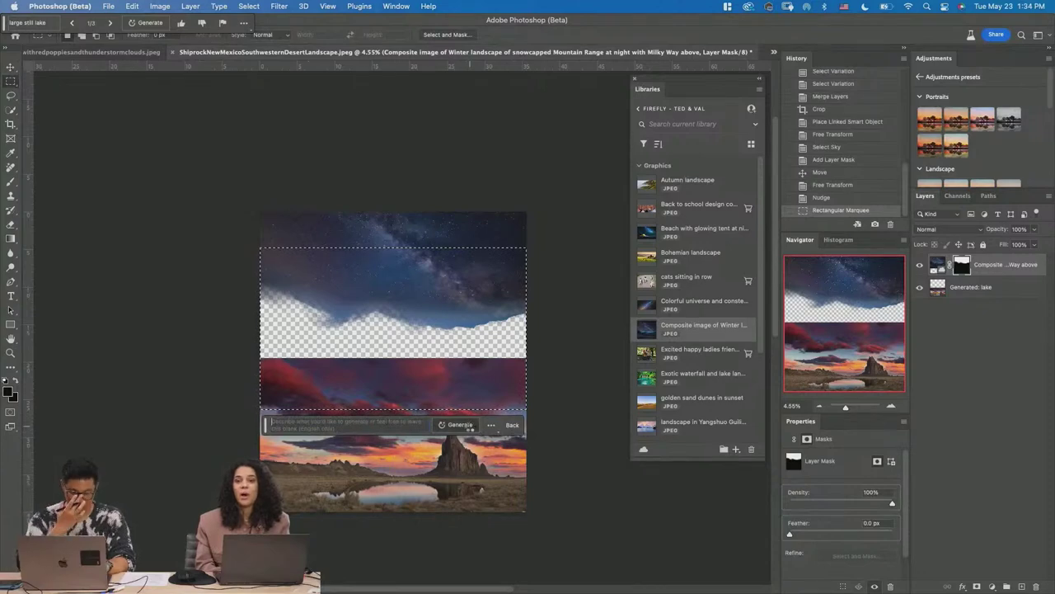
- Generate a prompt-less fill in the gap and zoom in on the blended sky
{"action": "left_click", "coordinate": [470, 428]}
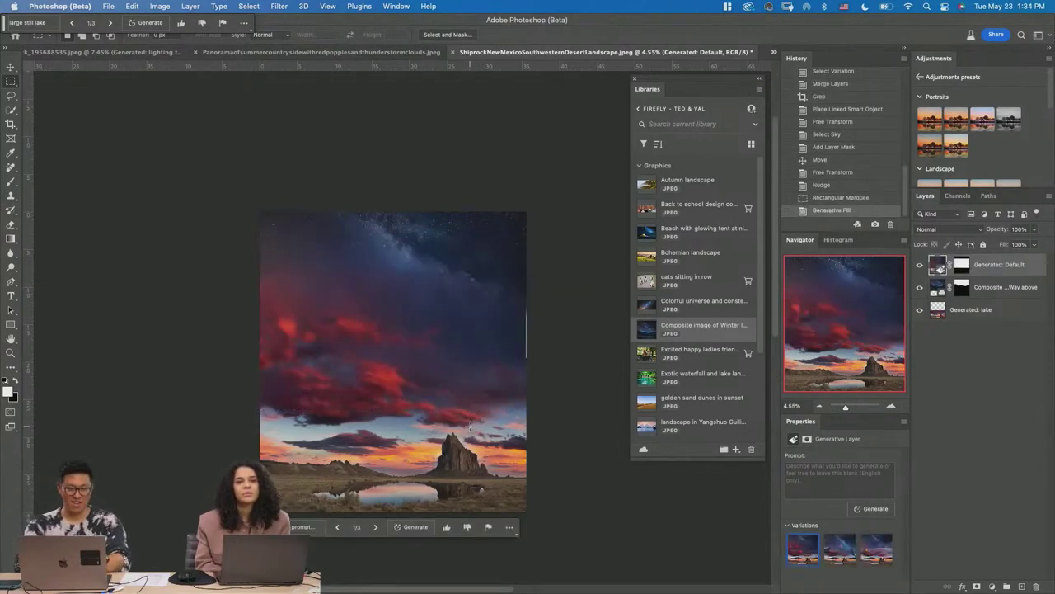
{"action": "key", "text": "z"}
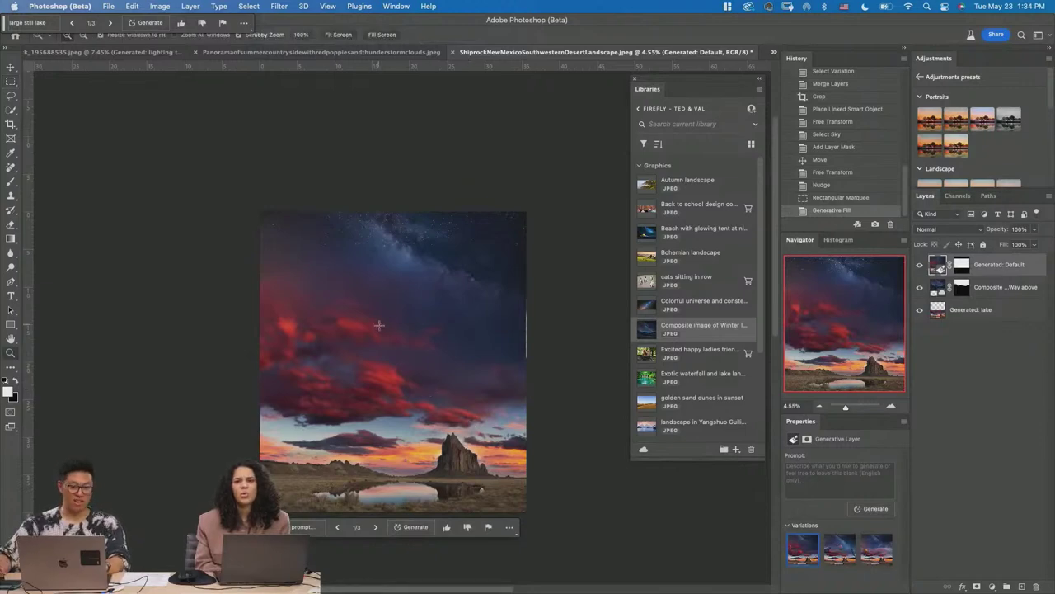
{"action": "left_click_drag", "start_coordinate": [448, 357], "coordinate": [460, 397]}
{"action": "left_click", "coordinate": [489, 417], "text": "alt"}
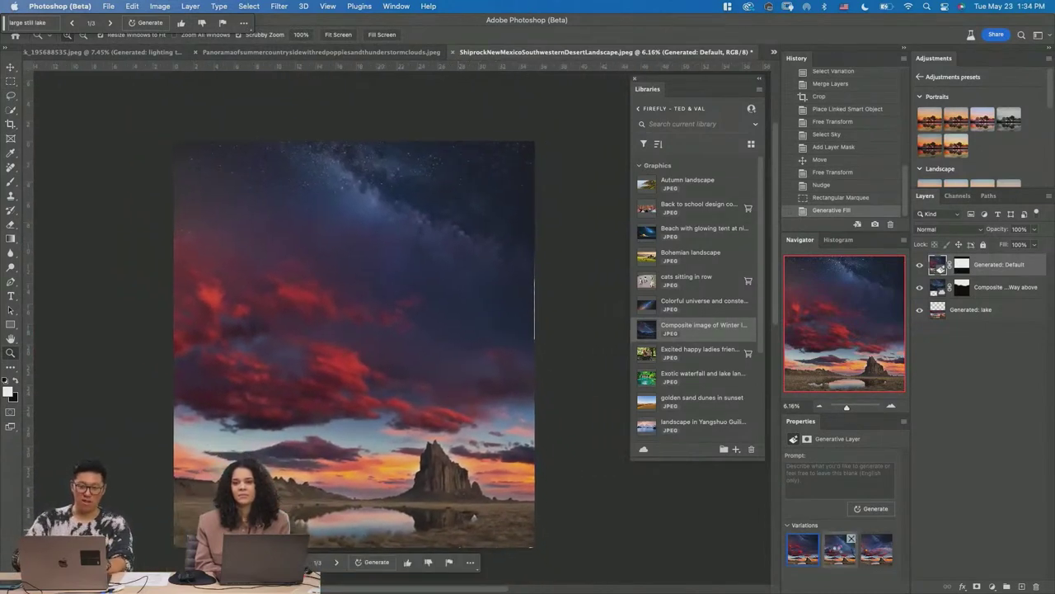
- Compare the second and third variations, then save with Cmd+S
{"action": "left_click", "coordinate": [840, 551]}
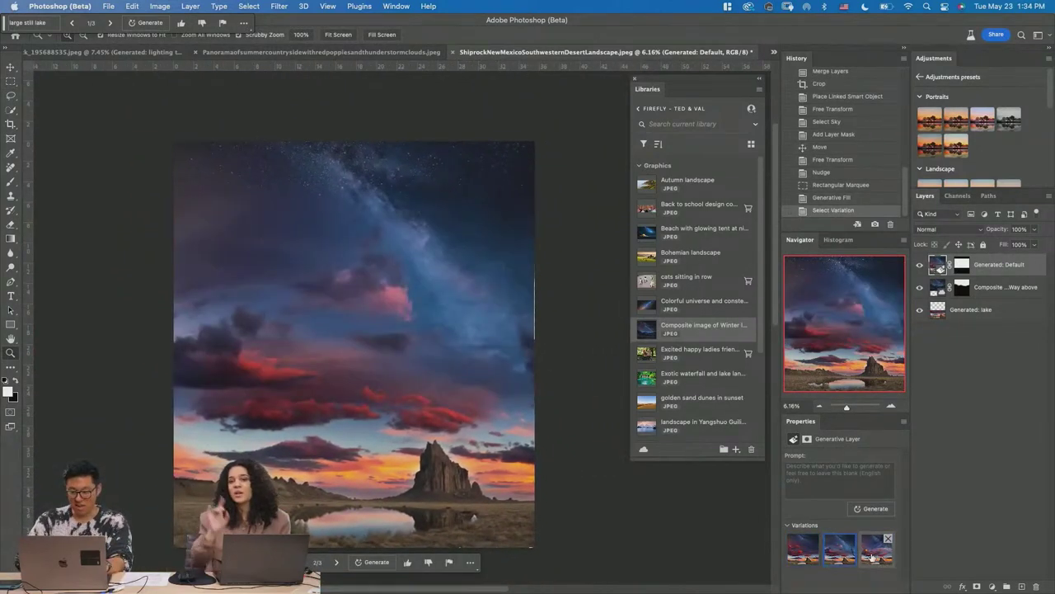
{"action": "left_click", "coordinate": [873, 551]}
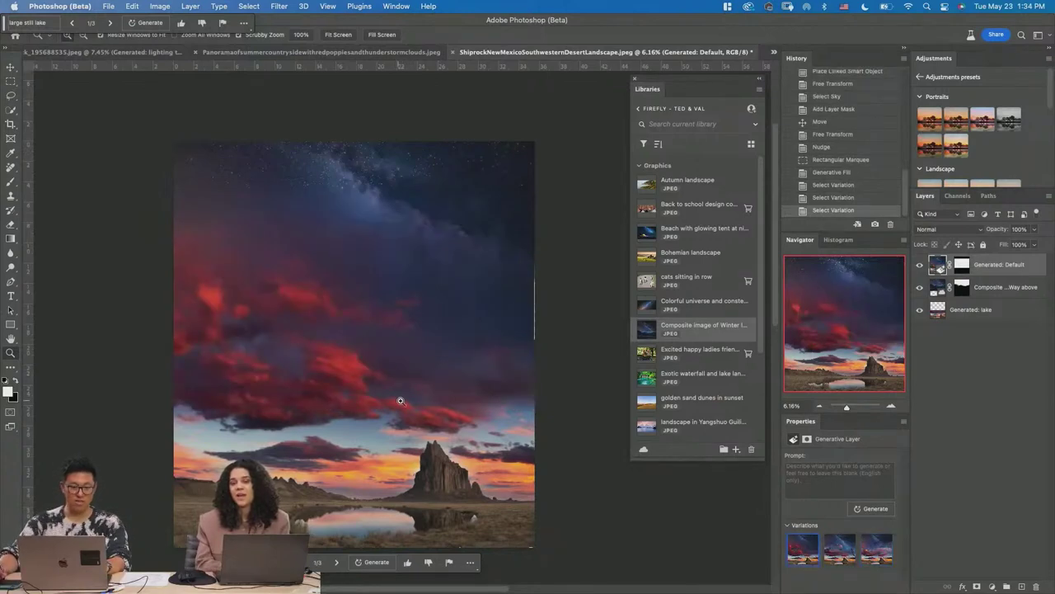
{"action": "mouse_move", "coordinate": [409, 417]}
{"action": "left_mouse_down"}
{"action": "mouse_move", "coordinate": [461, 479]}
{"action": "mouse_move", "coordinate": [428, 472]}
{"action": "mouse_move", "coordinate": [436, 478]}
{"action": "mouse_move", "coordinate": [424, 424]}
{"action": "mouse_move", "coordinate": [431, 394]}
{"action": "mouse_move", "coordinate": [417, 408]}
{"action": "mouse_move", "coordinate": [423, 393]}
{"action": "mouse_move", "coordinate": [411, 401]}
{"action": "left_mouse_up"}
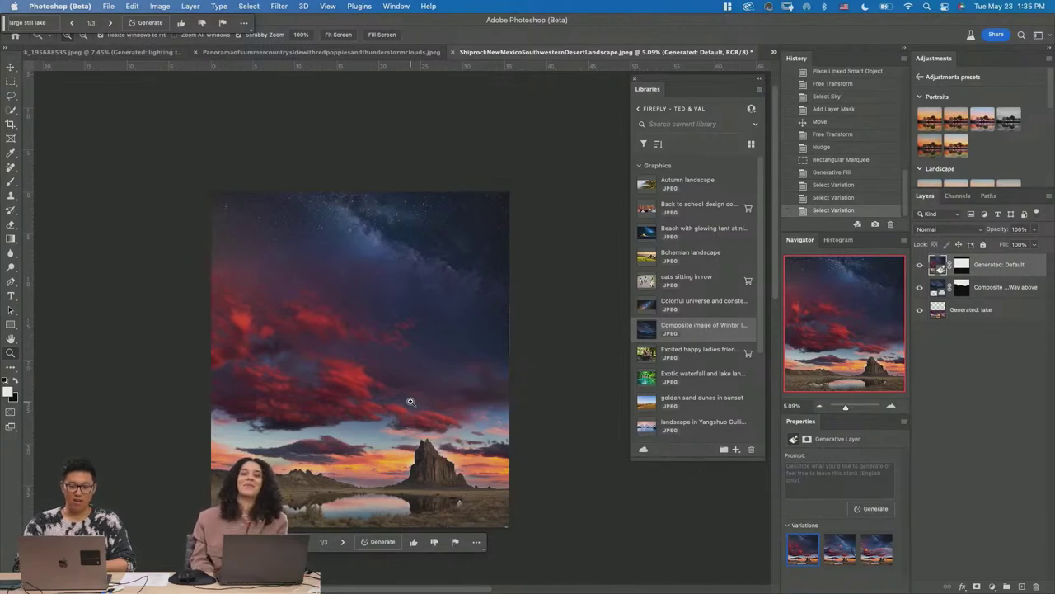
{"action": "key", "text": "super+s"}
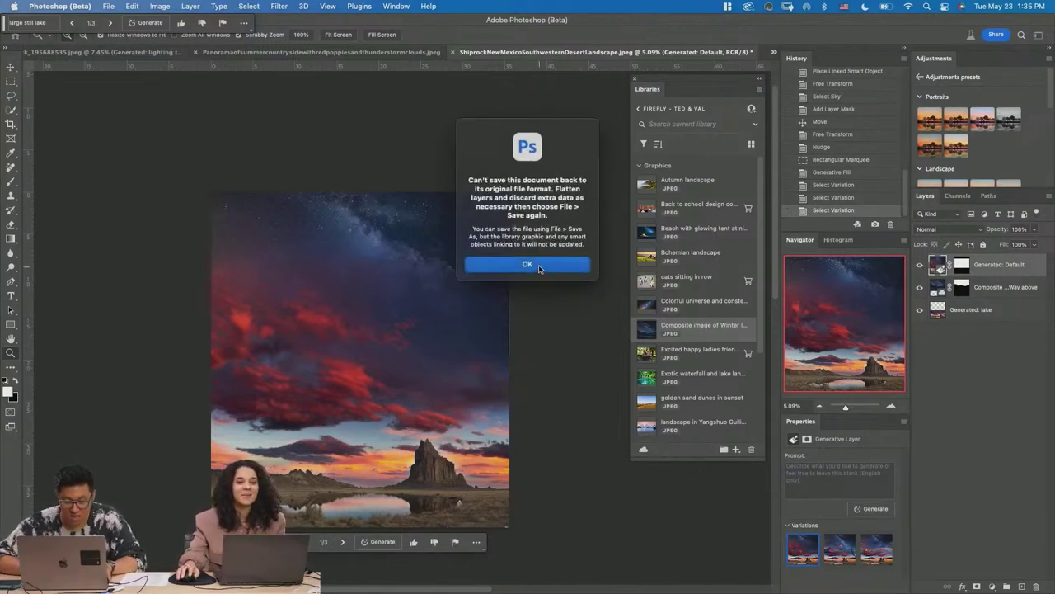
- Dismiss the can't-save warning and return to the grass and fence photo
{"action": "left_click", "coordinate": [539, 271]}
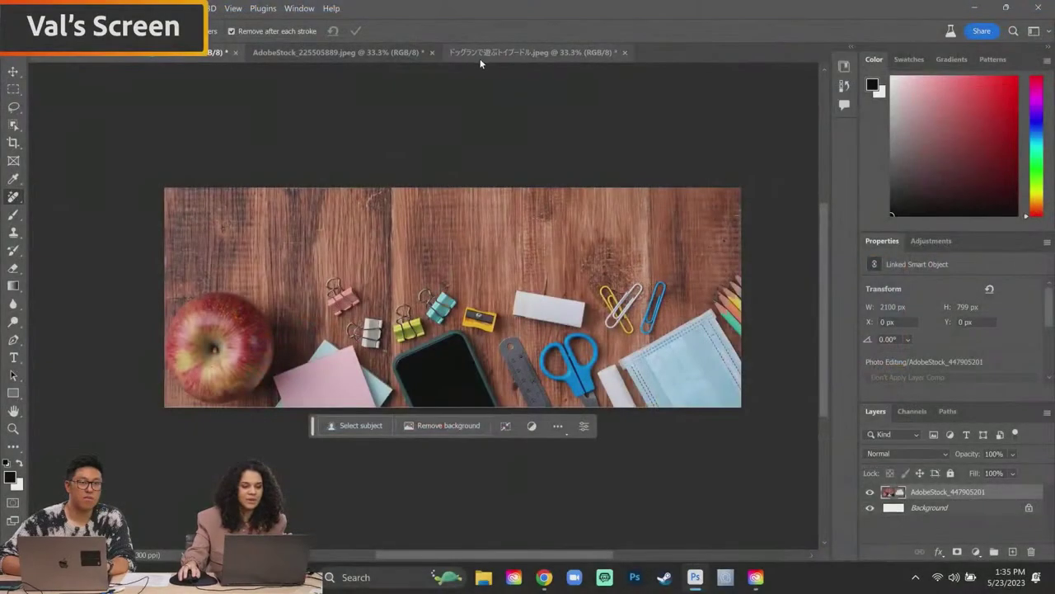
{"action": "left_click", "coordinate": [481, 56]}
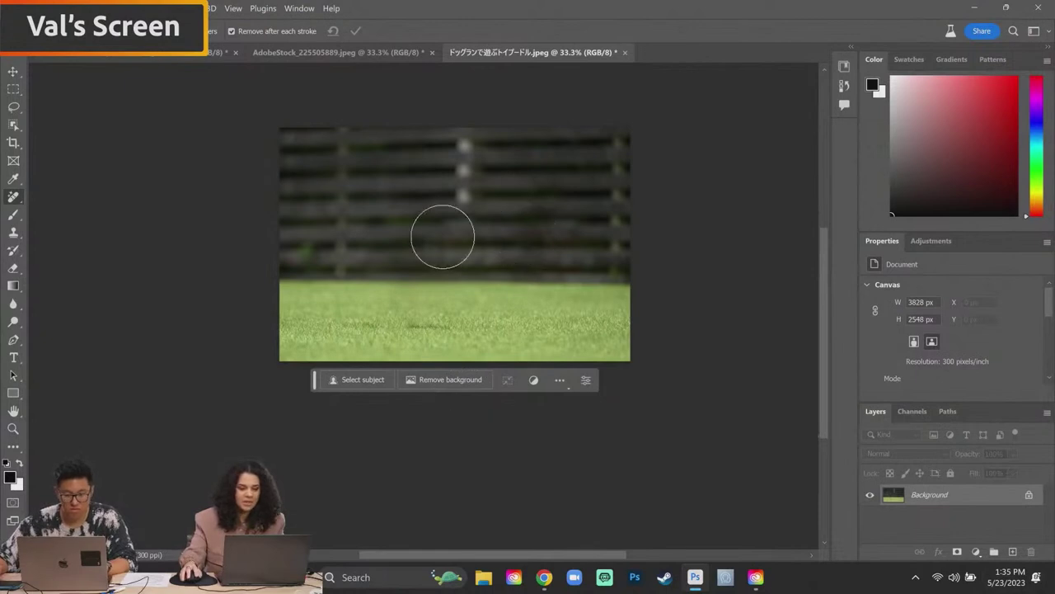
- Lasso a patch of lawn and enter the generative fill prompt 'small puddle sitting in the grass'
{"action": "left_click", "coordinate": [13, 107]}
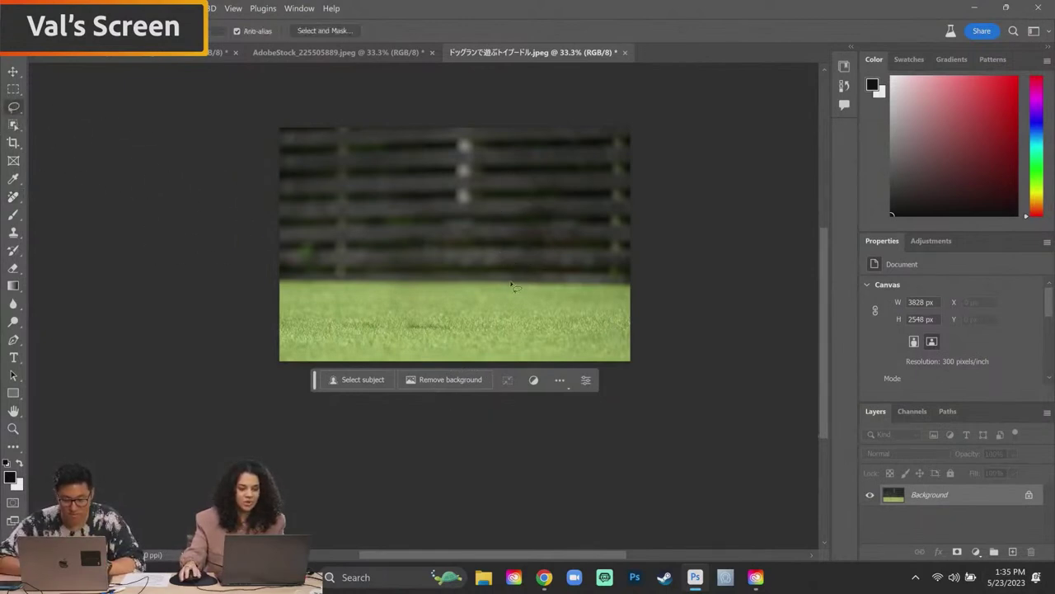
{"action": "mouse_move", "coordinate": [563, 305]}
{"action": "left_mouse_down"}
{"action": "mouse_move", "coordinate": [398, 282]}
{"action": "mouse_move", "coordinate": [317, 312]}
{"action": "mouse_move", "coordinate": [385, 347]}
{"action": "mouse_move", "coordinate": [512, 366]}
{"action": "mouse_move", "coordinate": [545, 331]}
{"action": "mouse_move", "coordinate": [548, 308]}
{"action": "mouse_move", "coordinate": [529, 295]}
{"action": "mouse_move", "coordinate": [471, 302]}
{"action": "mouse_move", "coordinate": [369, 289]}
{"action": "mouse_move", "coordinate": [331, 306]}
{"action": "mouse_move", "coordinate": [332, 328]}
{"action": "mouse_move", "coordinate": [564, 348]}
{"action": "mouse_move", "coordinate": [567, 298]}
{"action": "left_mouse_up"}
{"action": "left_click", "coordinate": [551, 306]}
{"action": "left_click", "coordinate": [337, 376]}
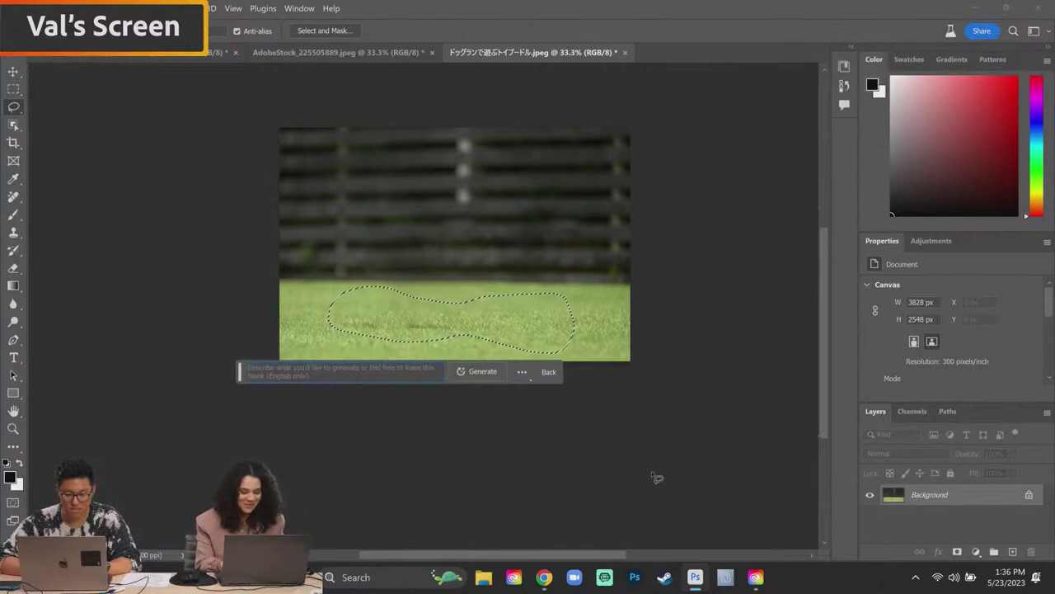
{"action": "type", "text": "smal"}
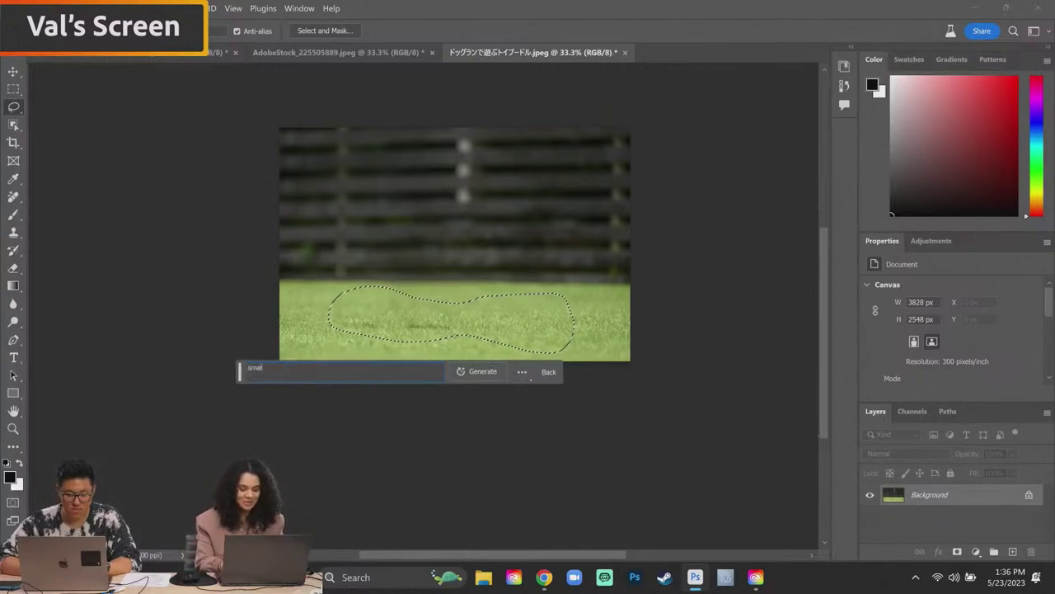
{"action": "type", "text": "l puddle"}
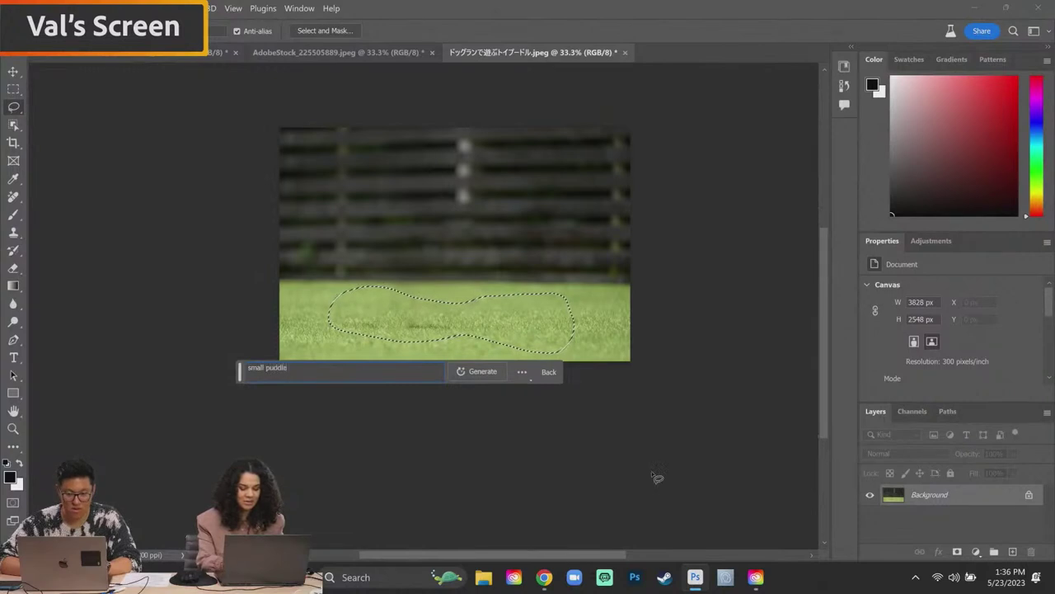
{"action": "type", "text": " sitting"}
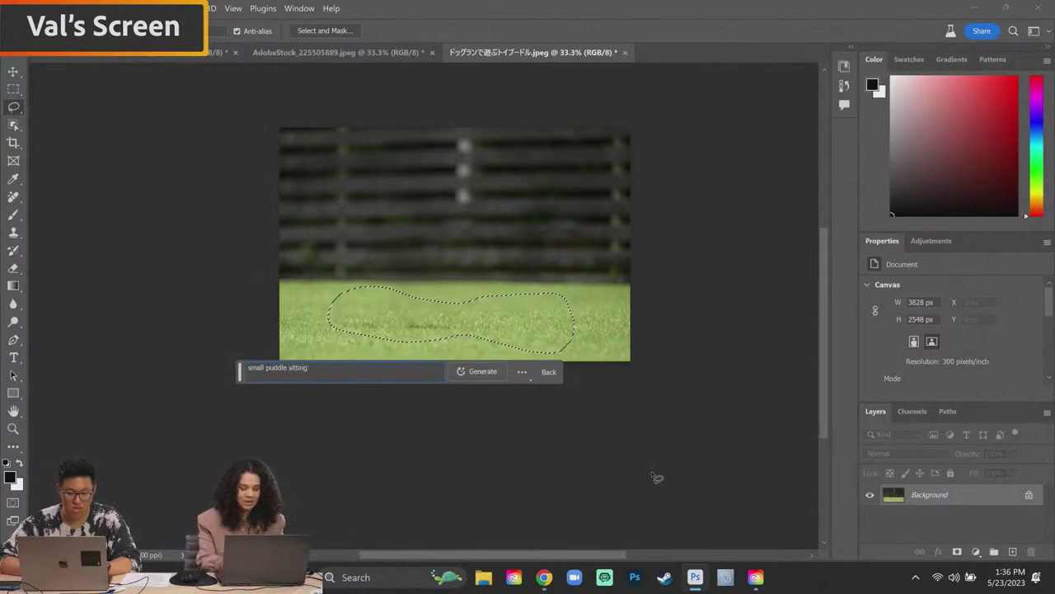
{"action": "type", "text": " in the grass"}
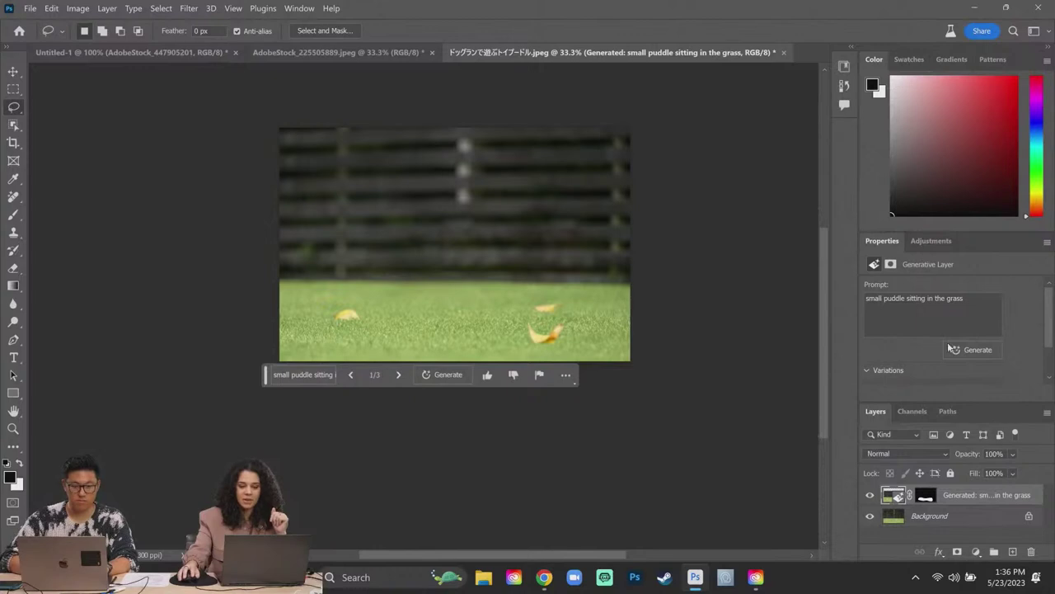
- Preview grass puddle variations 2 and 3, then hide that generated layer and select Background
{"action": "scroll", "coordinate": [960, 350], "scroll_direction": "down", "scroll_amount": 2}
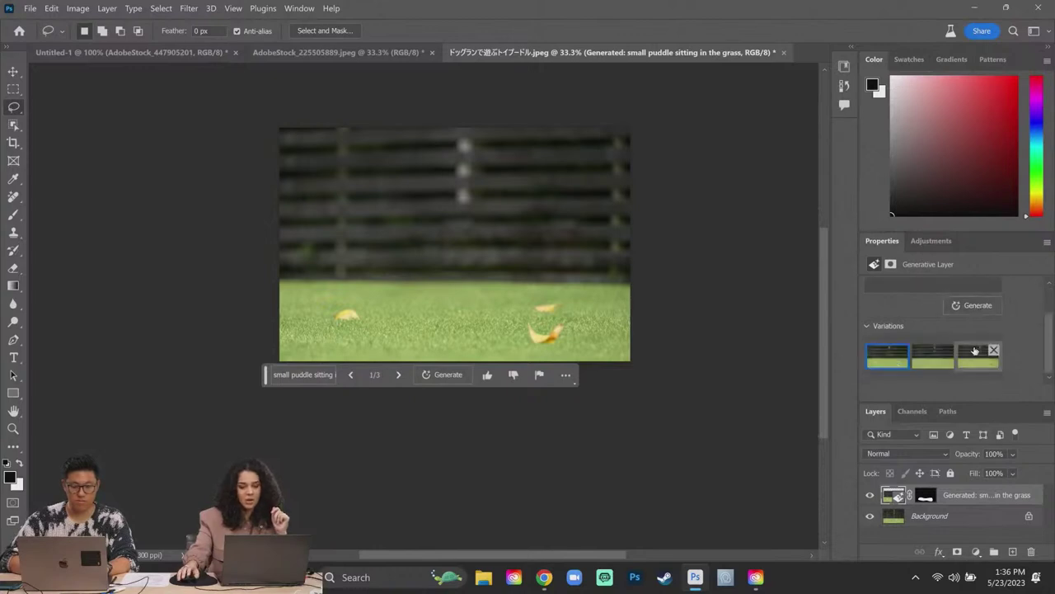
{"action": "left_click", "coordinate": [398, 375]}
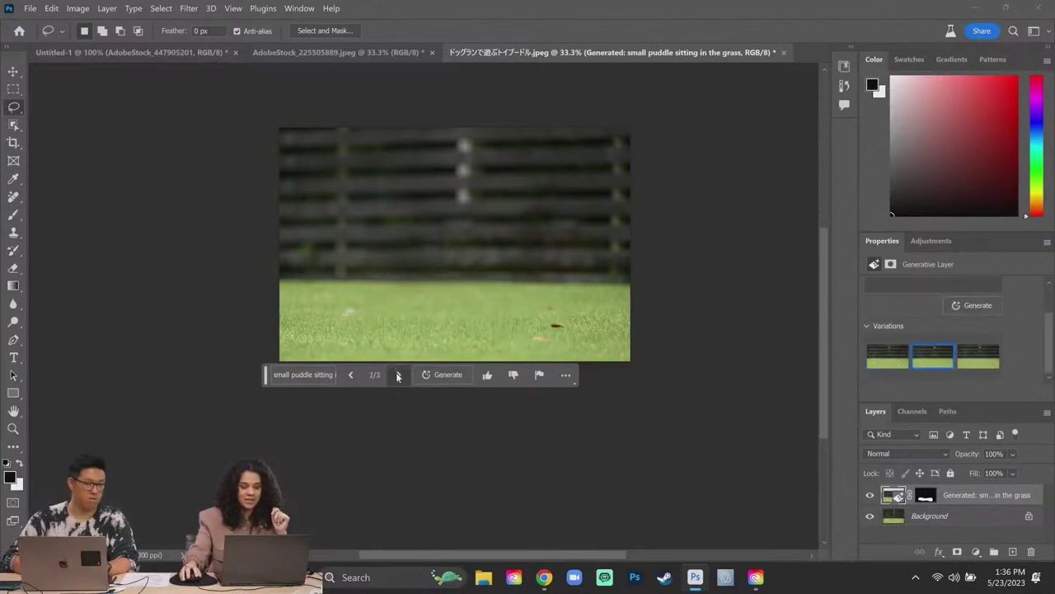
{"action": "left_click", "coordinate": [398, 375]}
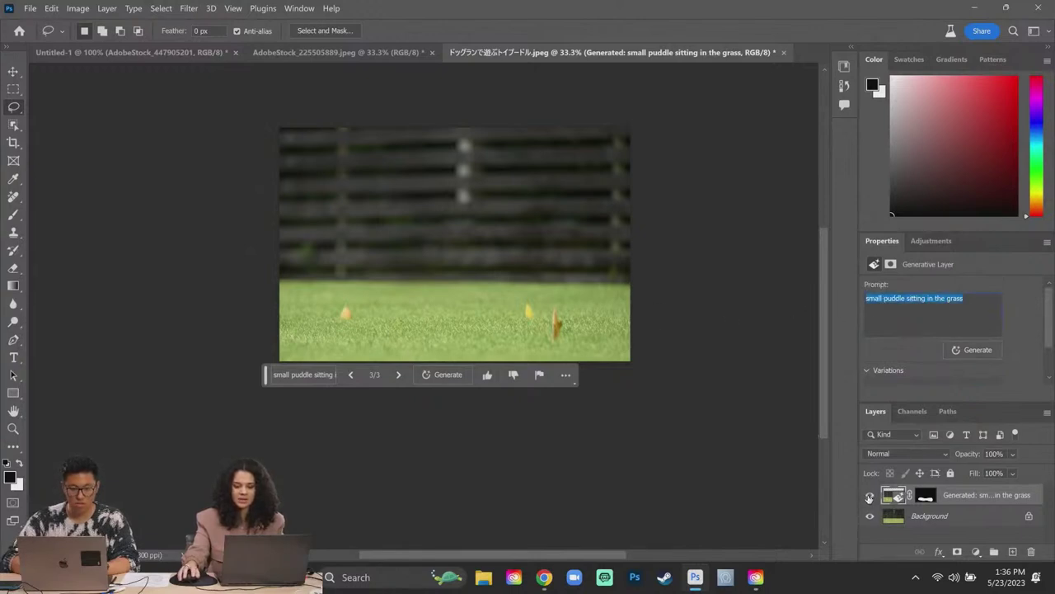
{"action": "left_click", "coordinate": [869, 496]}
{"action": "left_click", "coordinate": [1014, 513]}
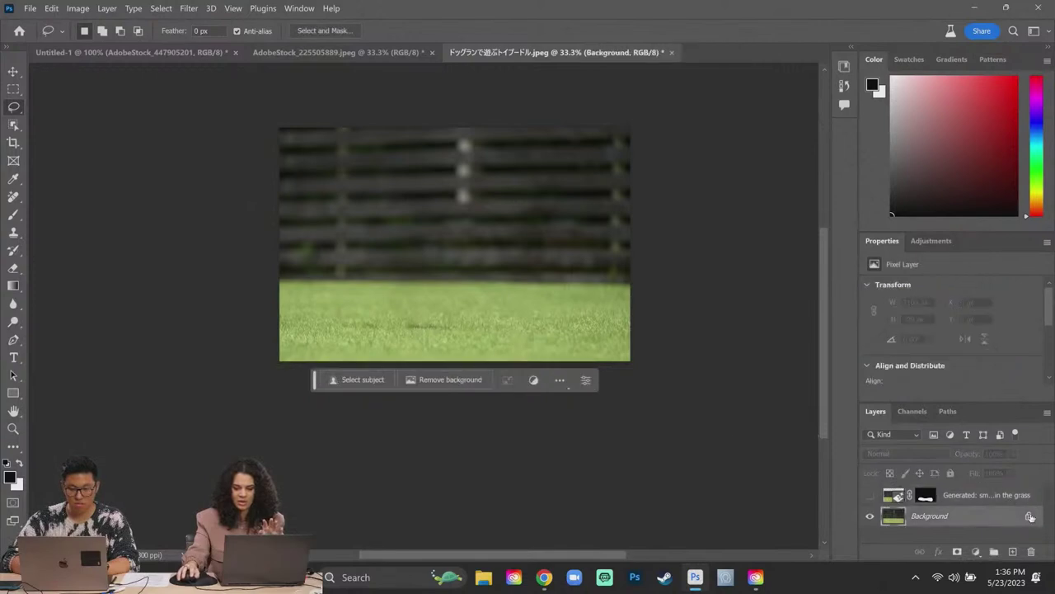
- Unlock Background, lasso an area of grass and generate fill from the prompt 'small puddle'
{"action": "left_click", "coordinate": [1029, 517]}
{"action": "left_click_drag", "start_coordinate": [585, 295], "coordinate": [377, 290]}
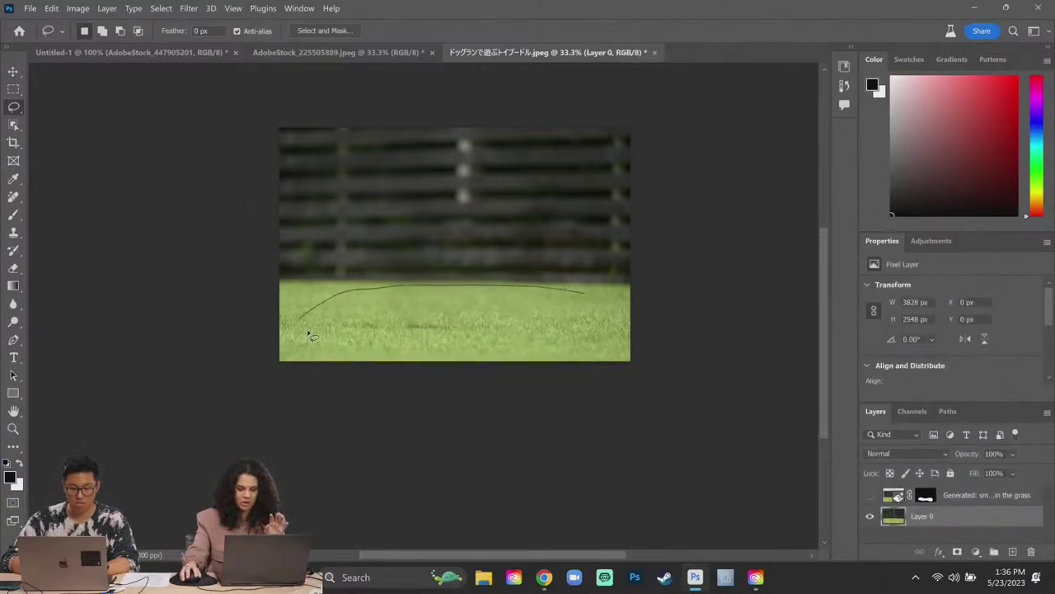
{"action": "left_click_drag", "start_coordinate": [415, 350], "coordinate": [558, 349]}
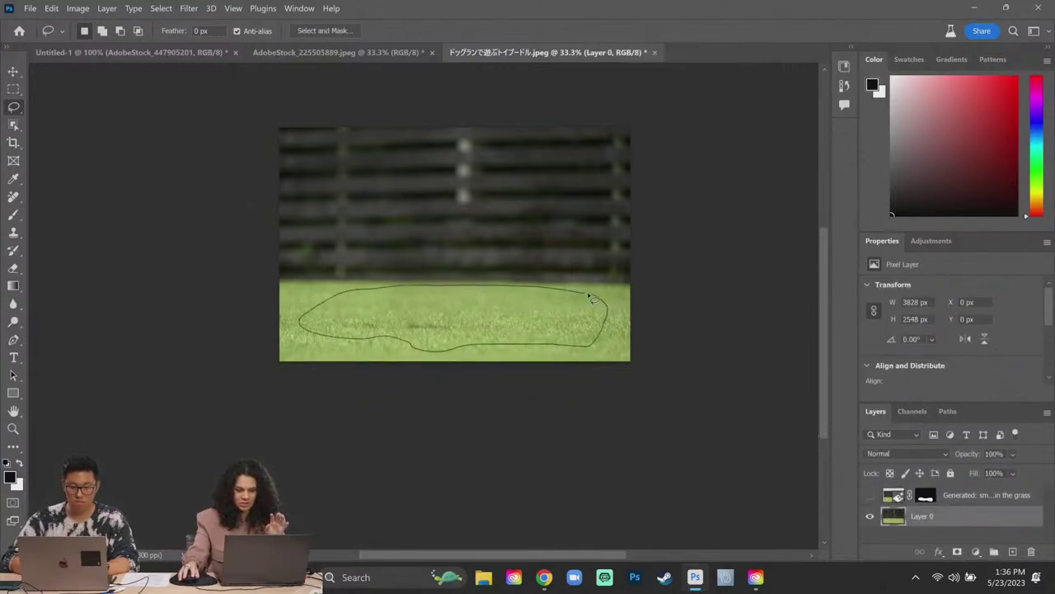
{"action": "left_click_drag", "start_coordinate": [592, 298], "coordinate": [590, 297]}
{"action": "left_click", "coordinate": [337, 369]}
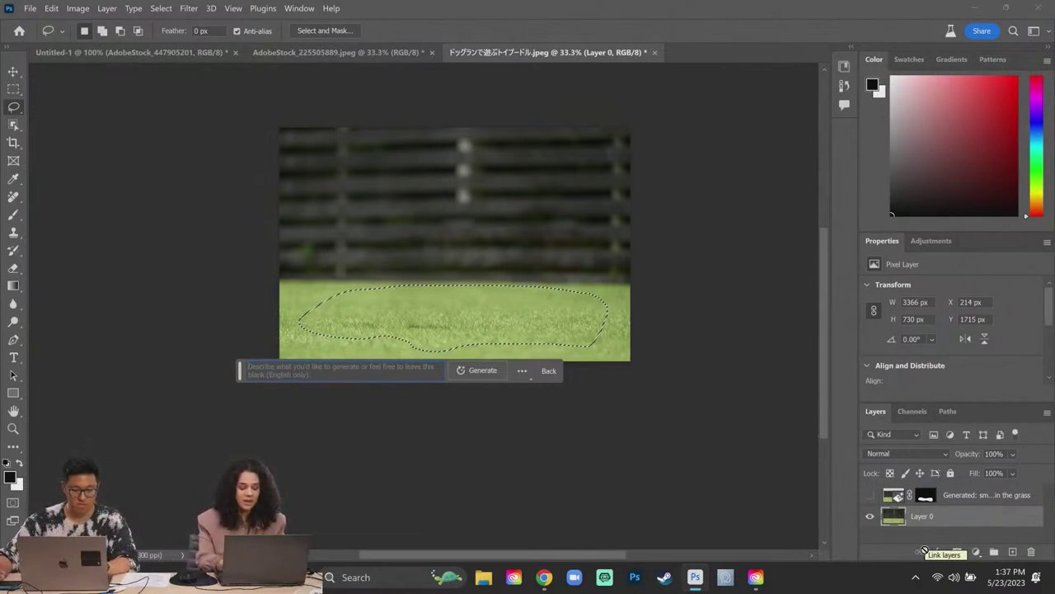
{"action": "type", "text": "small"}
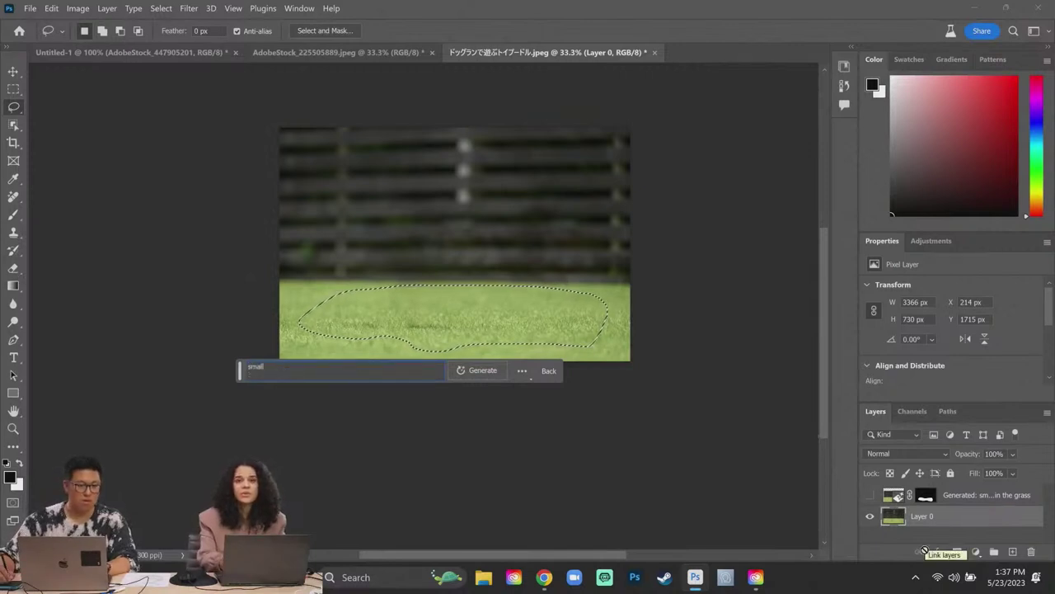
{"action": "type", "text": " pu"}
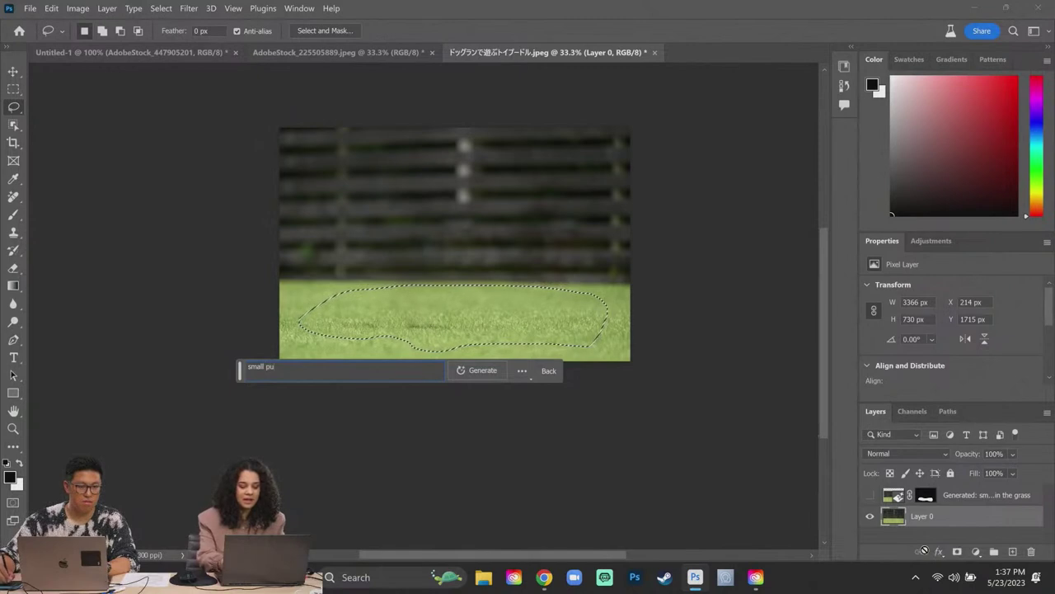
{"action": "type", "text": "ddle"}
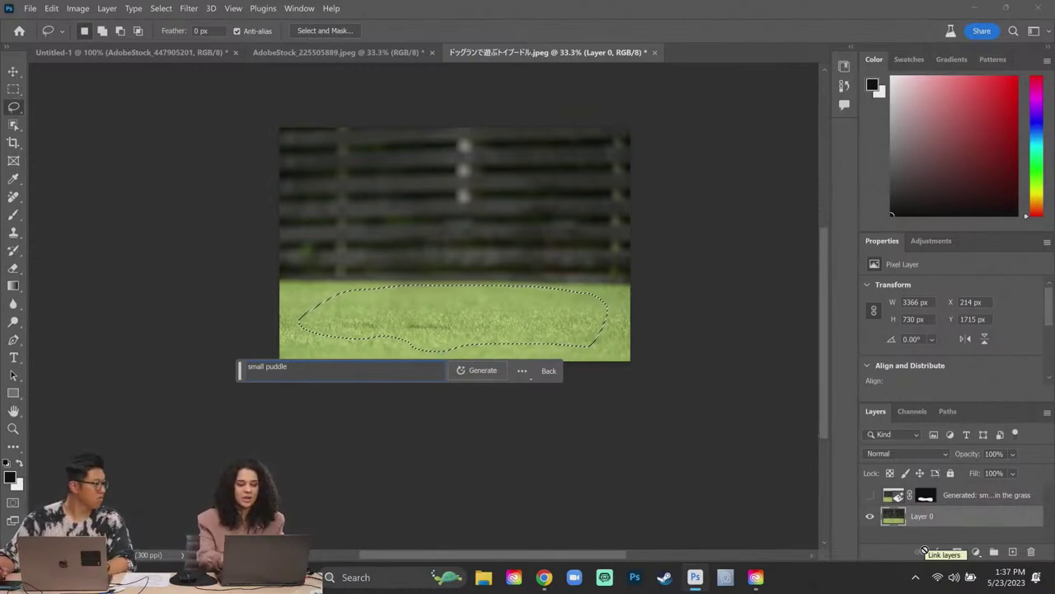
{"action": "key", "text": "Return"}
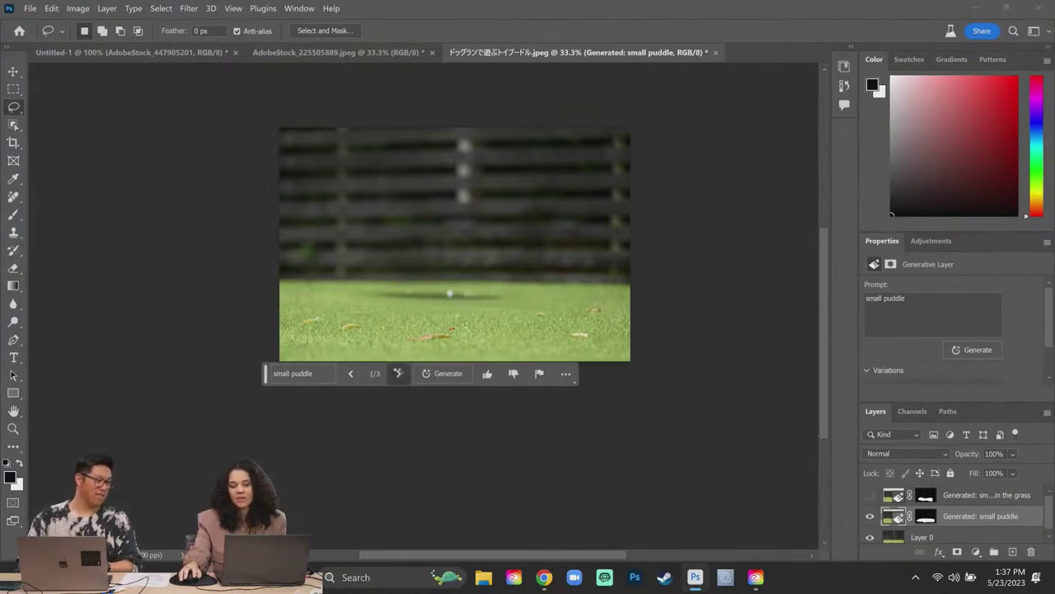
- Preview small puddle variations 2 and 3, then open the leaping Weimaraner puppy photo from Libraries
{"action": "left_click", "coordinate": [398, 374]}
{"action": "left_click", "coordinate": [399, 373]}
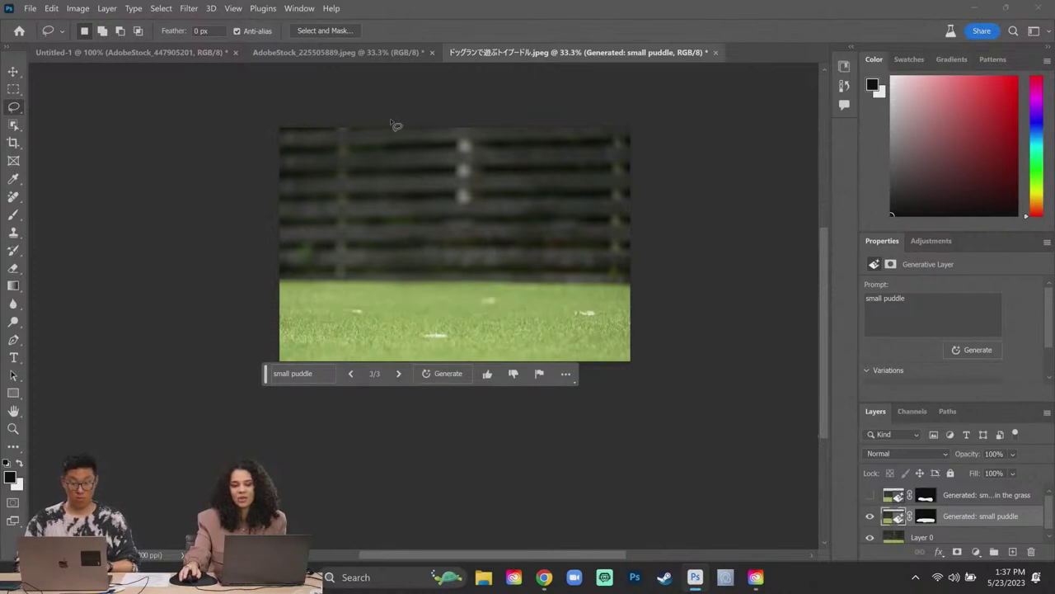
{"action": "left_click", "coordinate": [845, 65]}
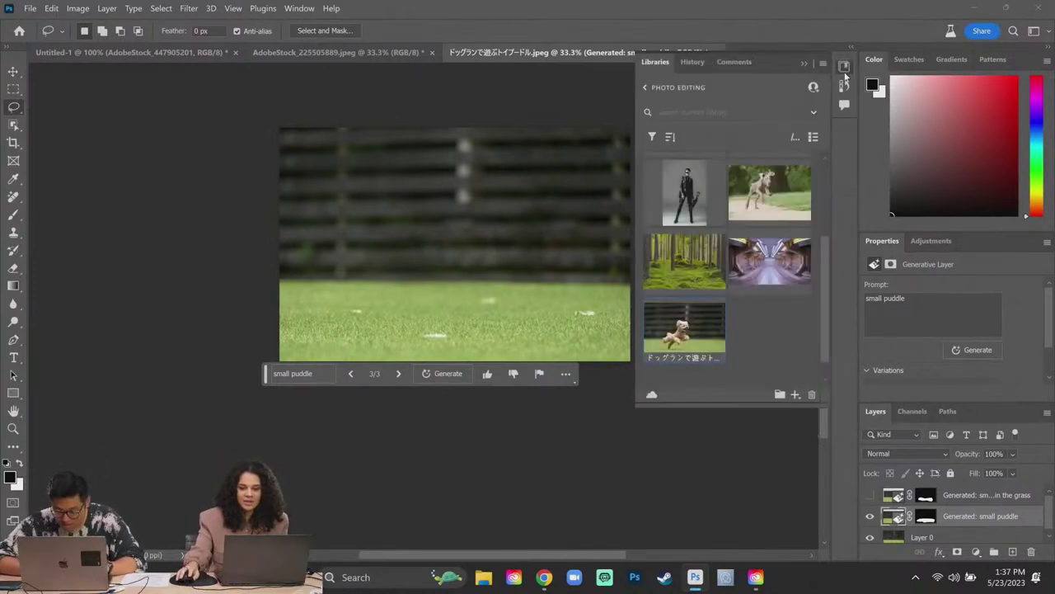
{"action": "double_click", "coordinate": [773, 200]}
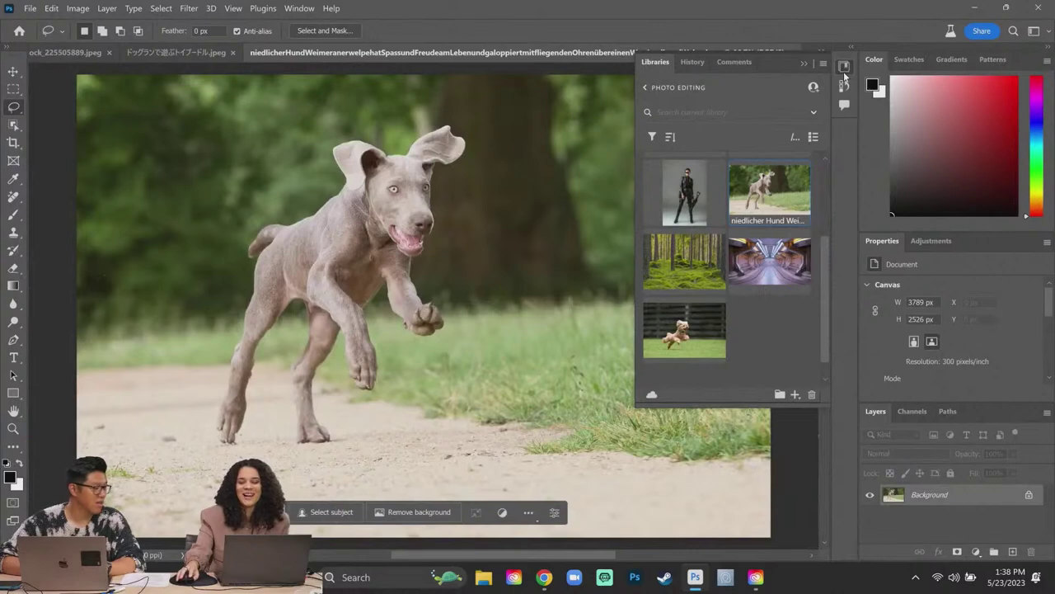
{"action": "left_click", "coordinate": [482, 458]}
- Lasso the dirt path below the puppy and generate from the misspelled prompt 'small puddle in the durt'
{"action": "left_click_drag", "start_coordinate": [483, 458], "coordinate": [536, 347]}
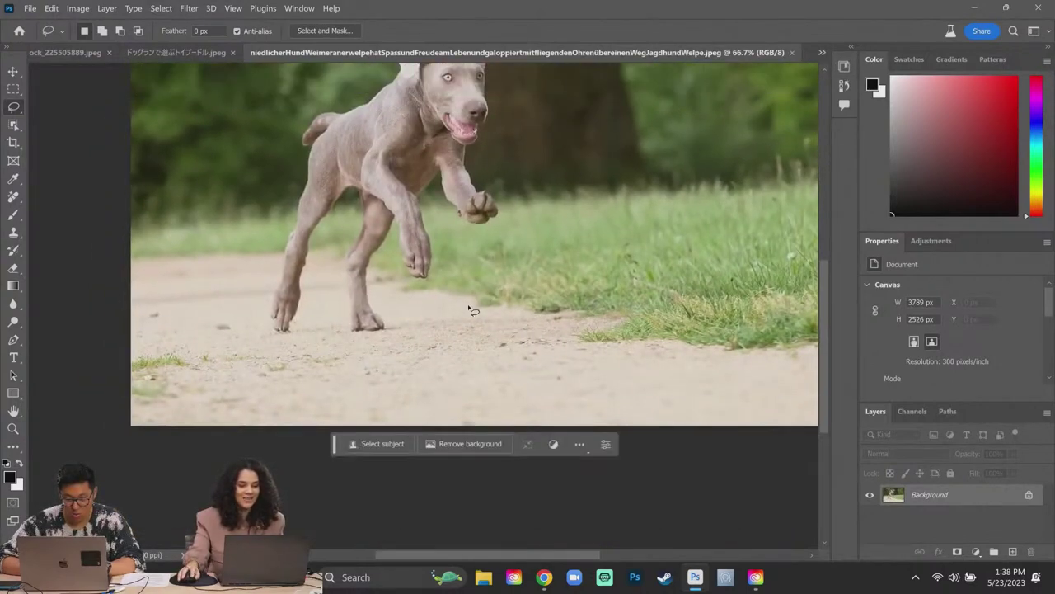
{"action": "left_click_drag", "start_coordinate": [497, 314], "coordinate": [383, 336]}
{"action": "mouse_move", "coordinate": [250, 372]}
{"action": "left_mouse_down"}
{"action": "mouse_move", "coordinate": [370, 412]}
{"action": "mouse_move", "coordinate": [700, 401]}
{"action": "mouse_move", "coordinate": [736, 347]}
{"action": "left_mouse_up"}
{"action": "left_click_drag", "start_coordinate": [492, 319], "coordinate": [488, 325]}
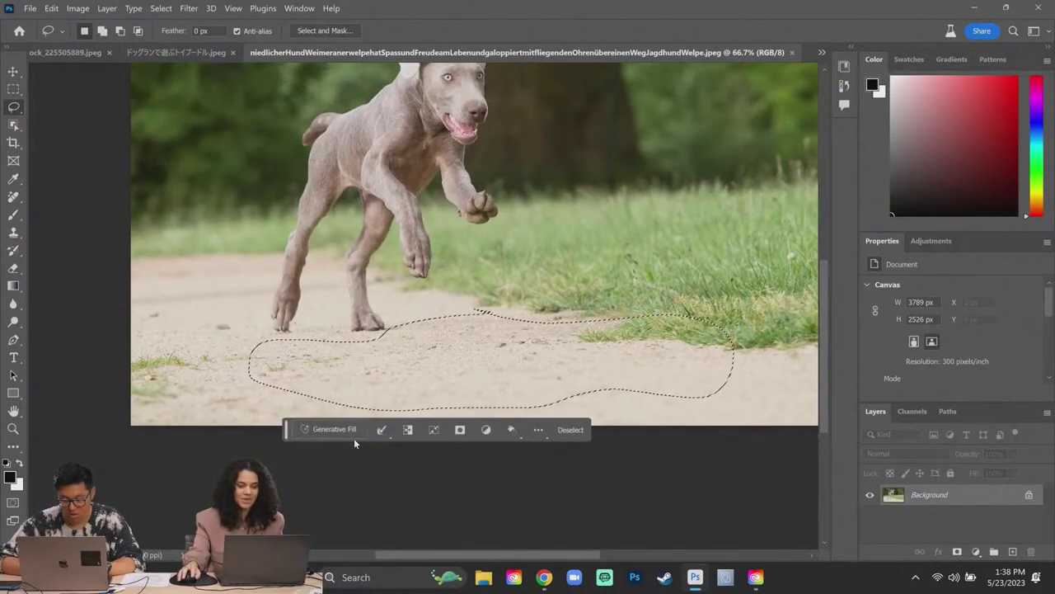
{"action": "left_click", "coordinate": [334, 430]}
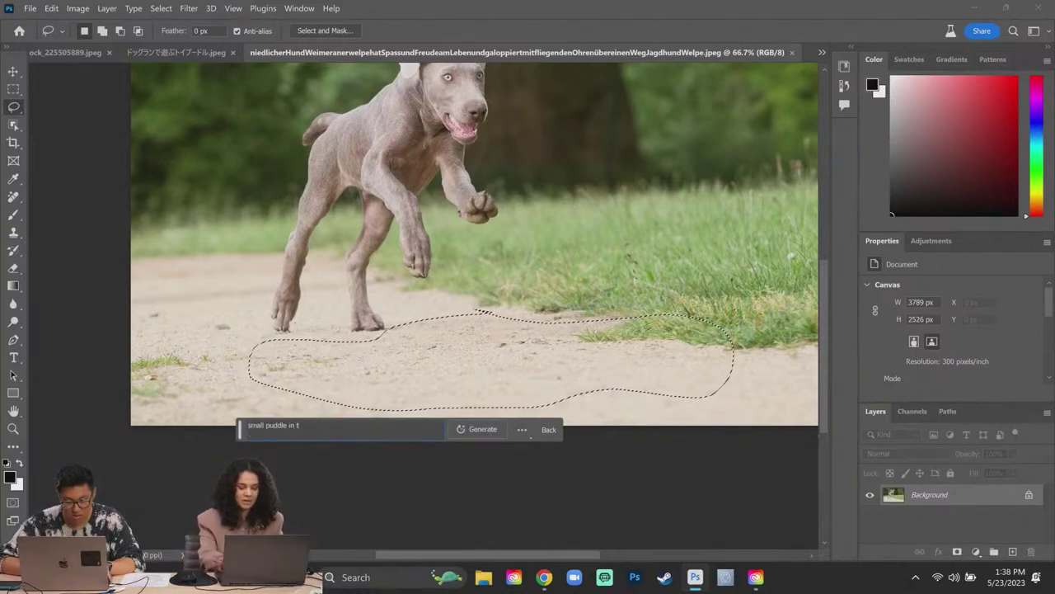
{"action": "type", "text": "small puddle in the durt"}
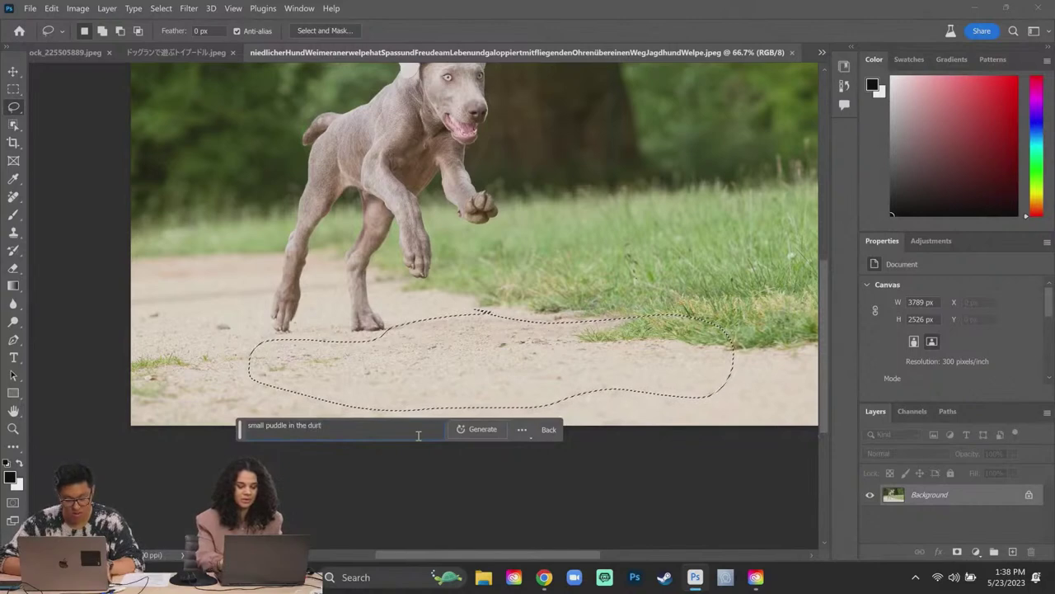
{"action": "key", "text": "Return"}
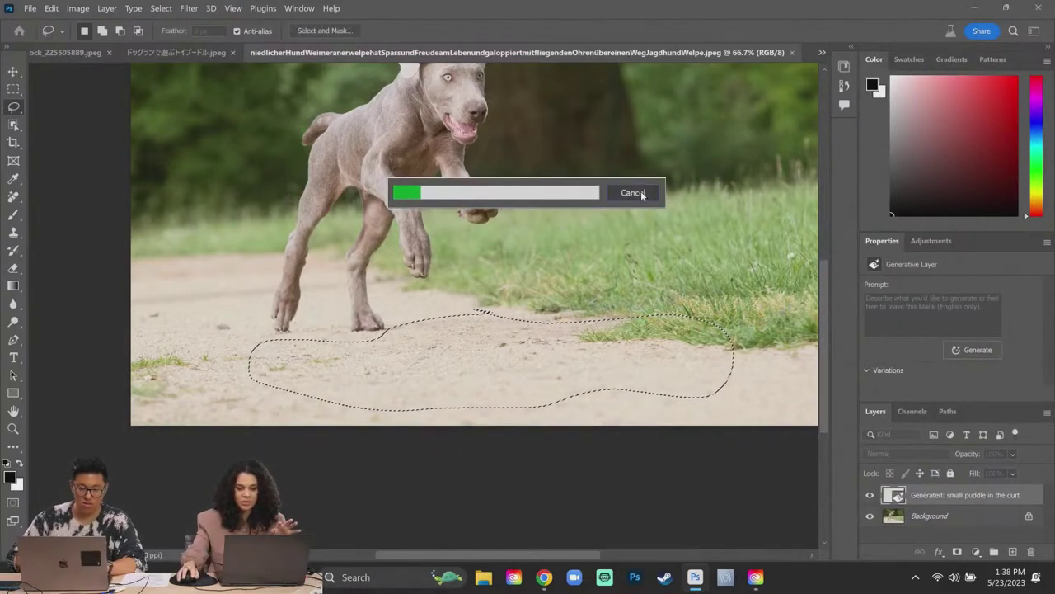
- Cancel that generation, correct the prompt to 'small puddle in the dirt' and regenerate
{"action": "left_click", "coordinate": [632, 193]}
{"action": "left_click", "coordinate": [333, 429]}
{"action": "key", "text": "BackSpace"}
{"action": "key", "text": "BackSpace"}
{"action": "key", "text": "BackSpace"}
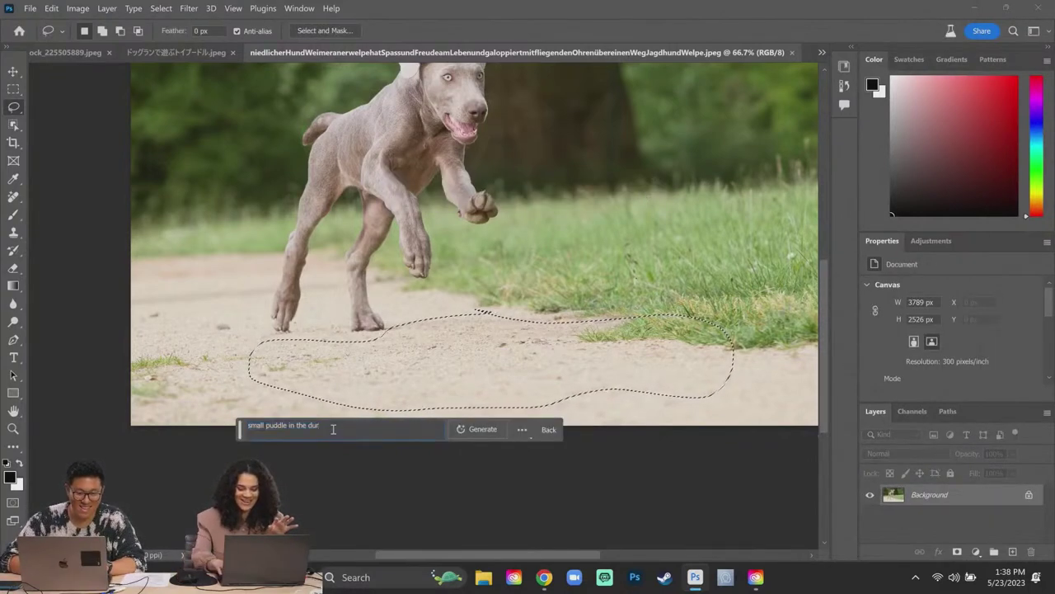
{"action": "type", "text": "irt"}
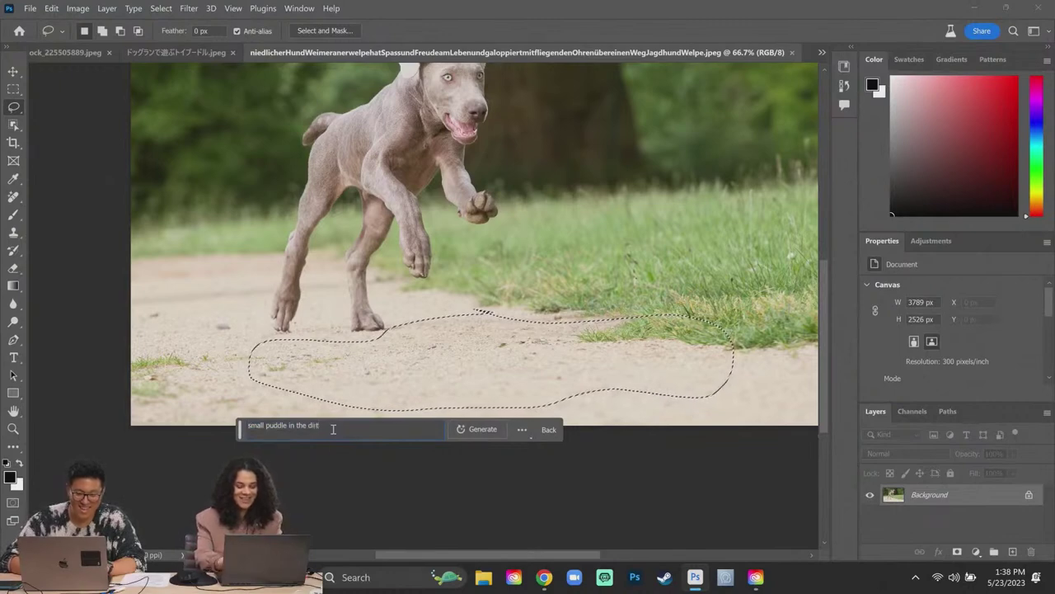
{"action": "key", "text": "Return"}
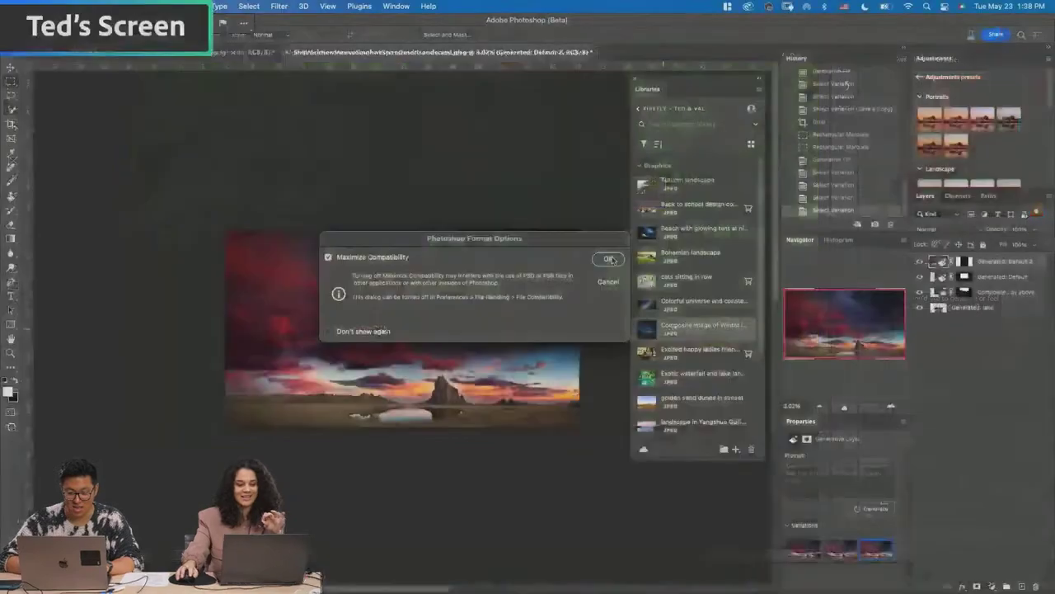
- Confirm the Photoshop format options to save, then zoom in and out on the sunset landscape
{"action": "key", "text": "ctrl+s"}
{"action": "key", "text": "z"}
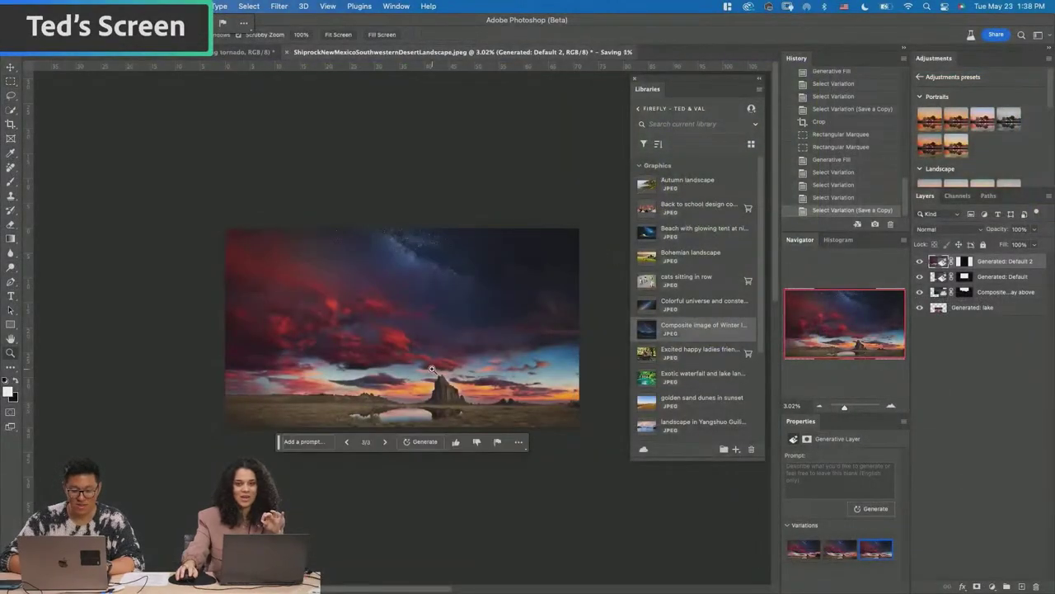
{"action": "left_click", "coordinate": [460, 385]}
{"action": "left_click_drag", "start_coordinate": [460, 384], "coordinate": [373, 397]}
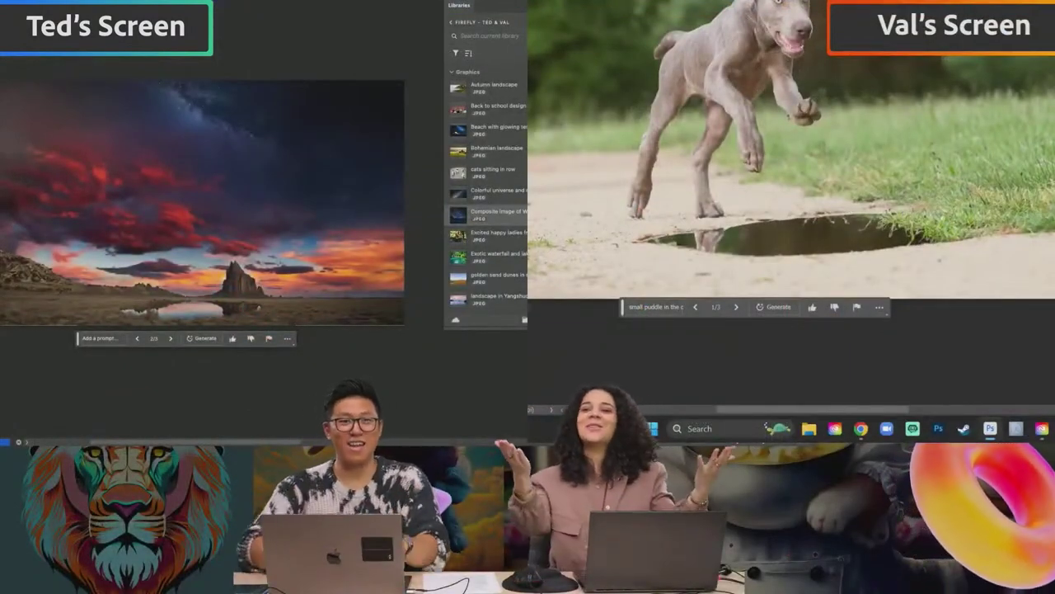
- Save the sunset panorama as Large File Format on the computer, then enlarge the Properties panel
{"action": "key", "text": "super+s"}
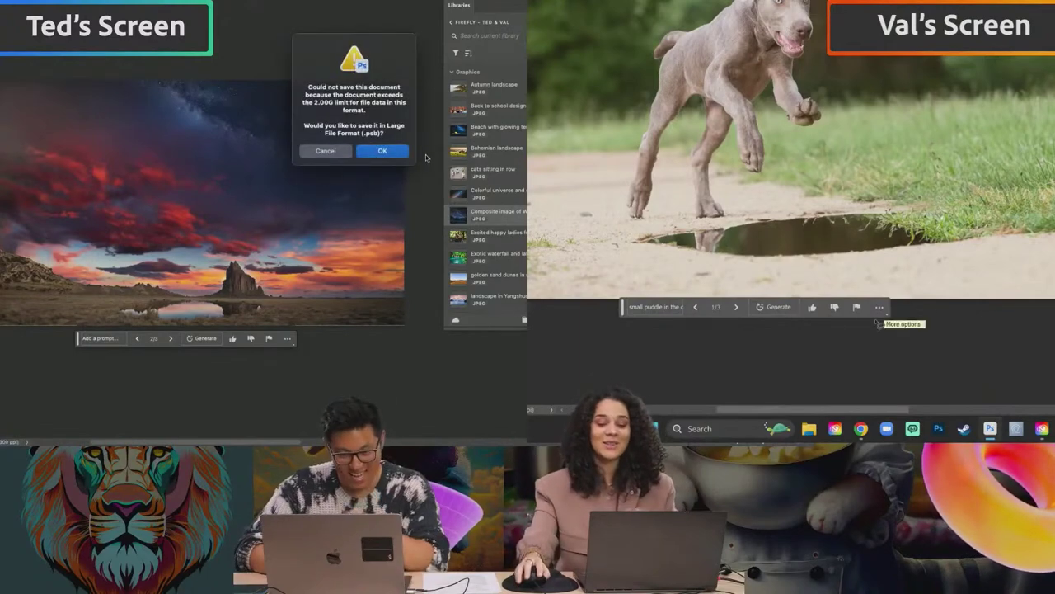
{"action": "left_click", "coordinate": [381, 150]}
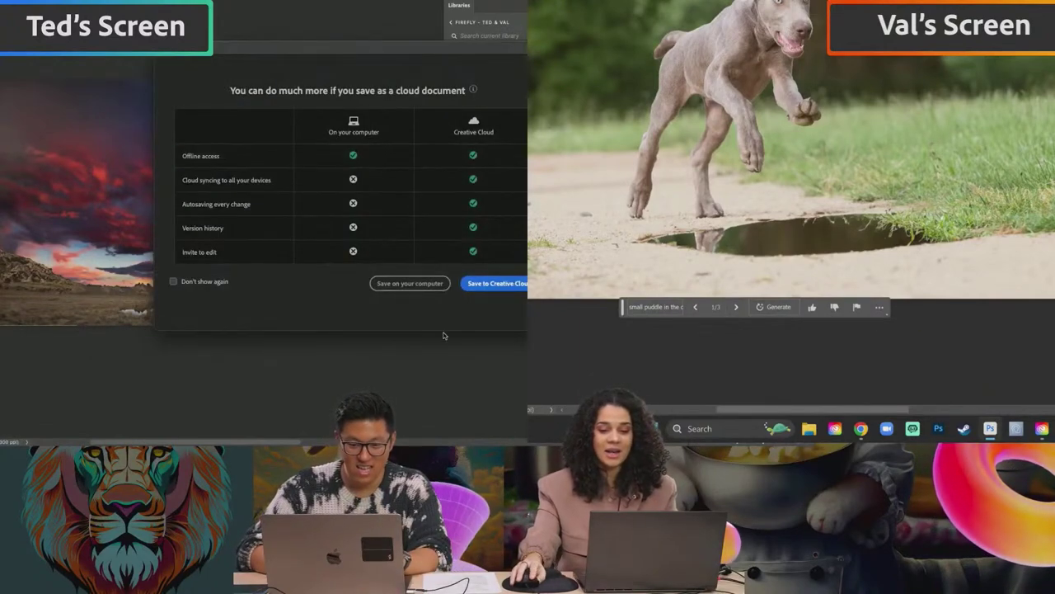
{"action": "left_click", "coordinate": [410, 282]}
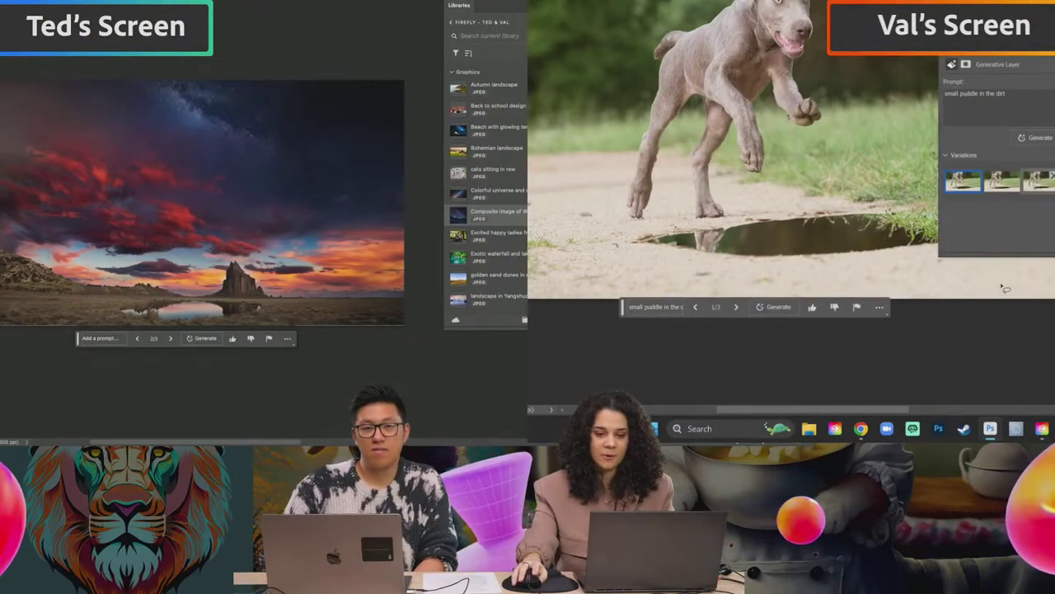
{"action": "left_click_drag", "start_coordinate": [1018, 257], "coordinate": [1043, 328]}
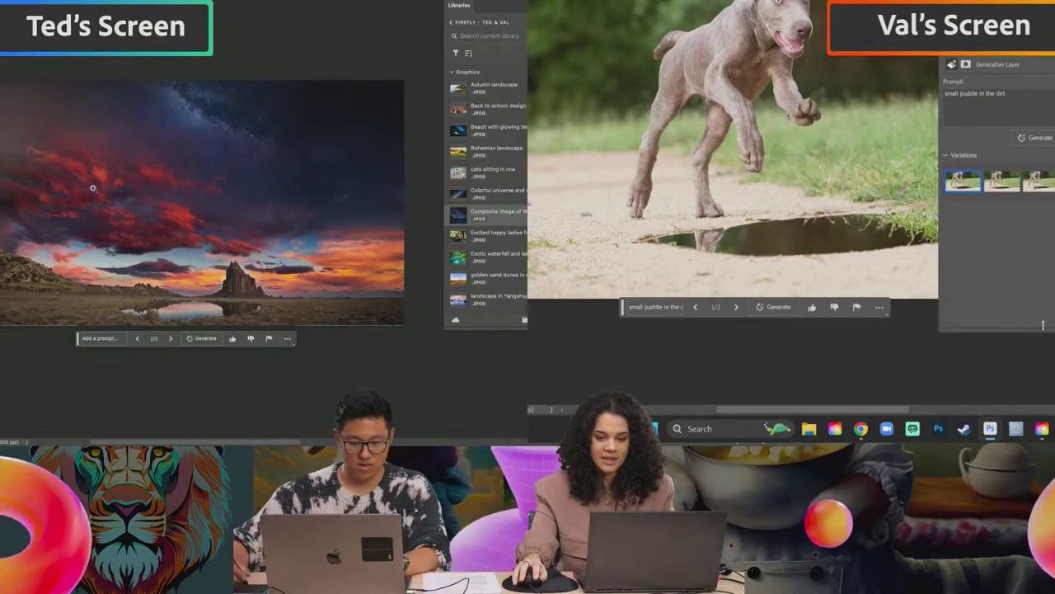
{"action": "scroll", "coordinate": [201, 240], "scroll_direction": "up", "scroll_amount": 2}
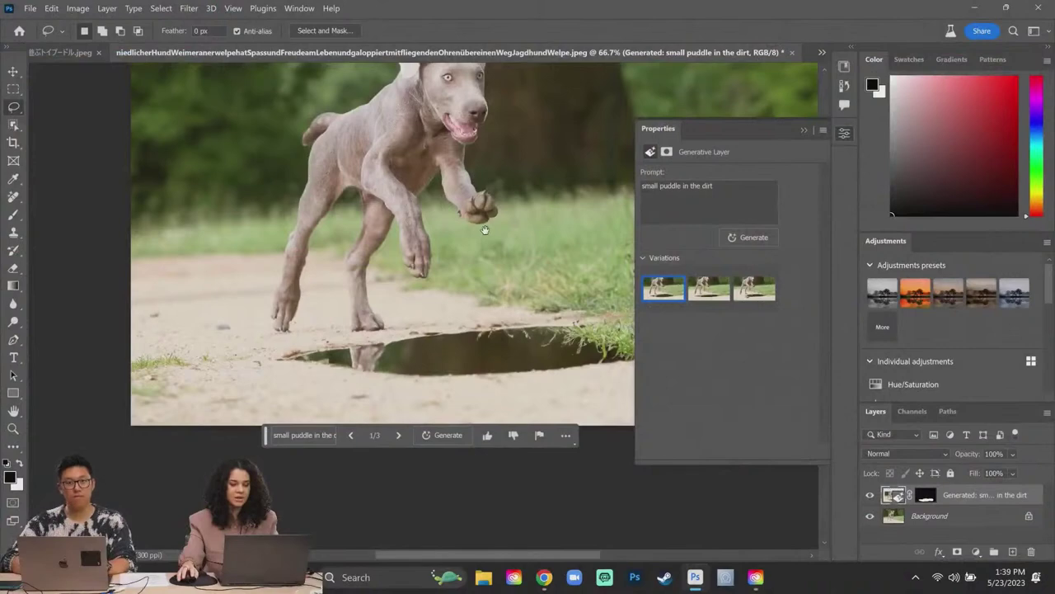
- Review dirt puddle variations 2 and 3 and bring the puddle area into view
{"action": "scroll", "coordinate": [485, 229], "scroll_direction": "up", "scroll_amount": 3}
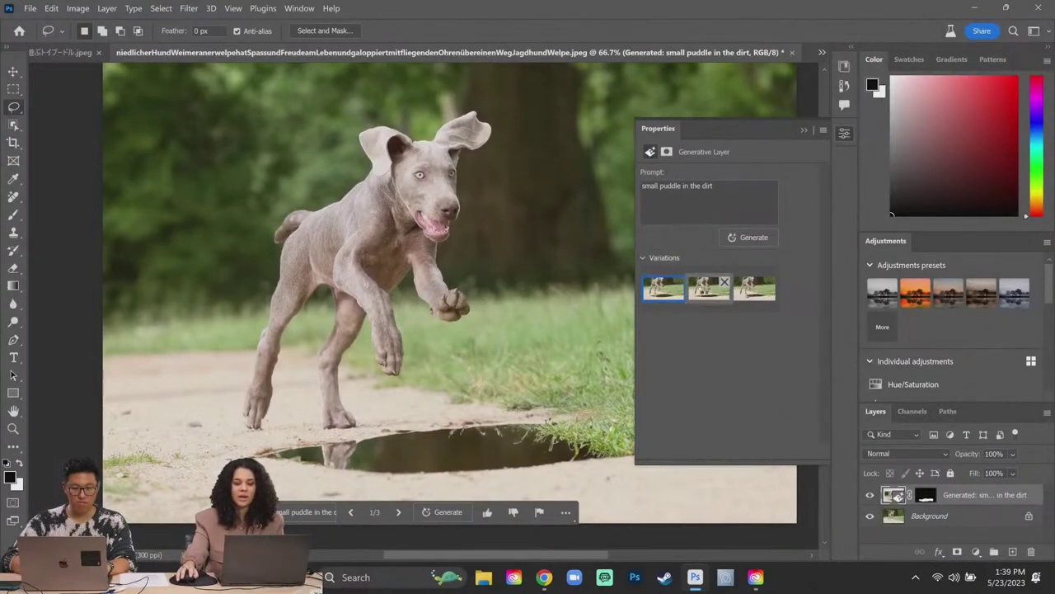
{"action": "left_click", "coordinate": [709, 289]}
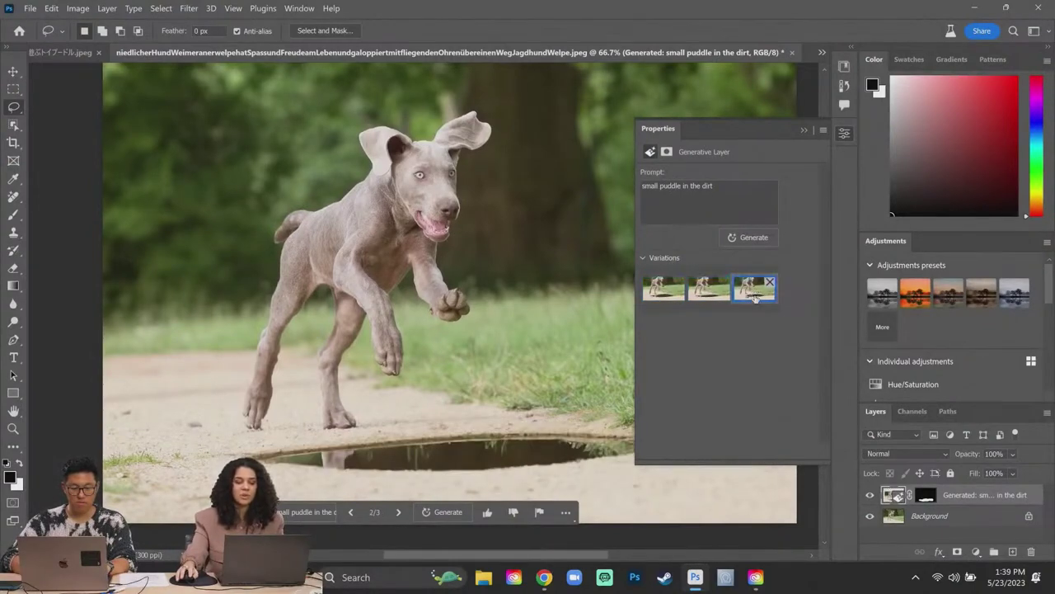
{"action": "left_click", "coordinate": [755, 297]}
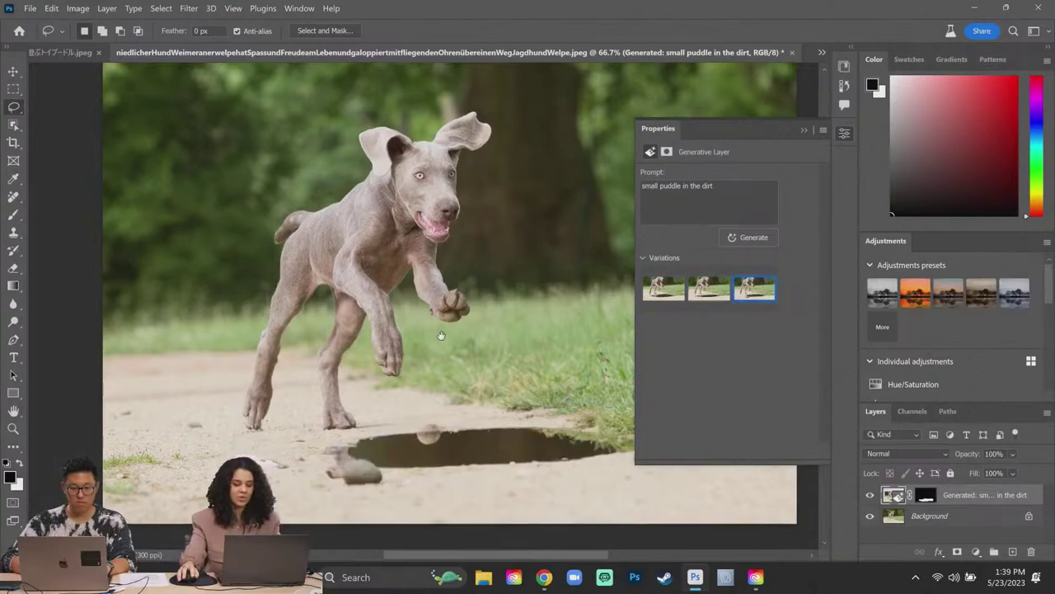
{"action": "left_click_drag", "start_coordinate": [514, 343], "coordinate": [427, 335]}
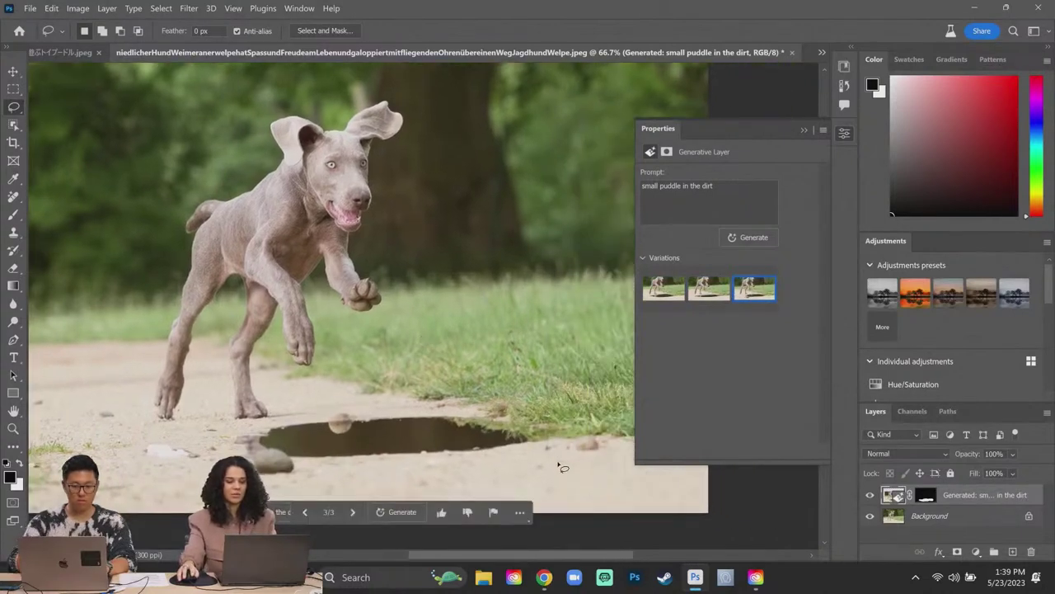
- Replace the prompt with 'small puddle' and generate three more variations
{"action": "triple_click", "coordinate": [721, 188]}
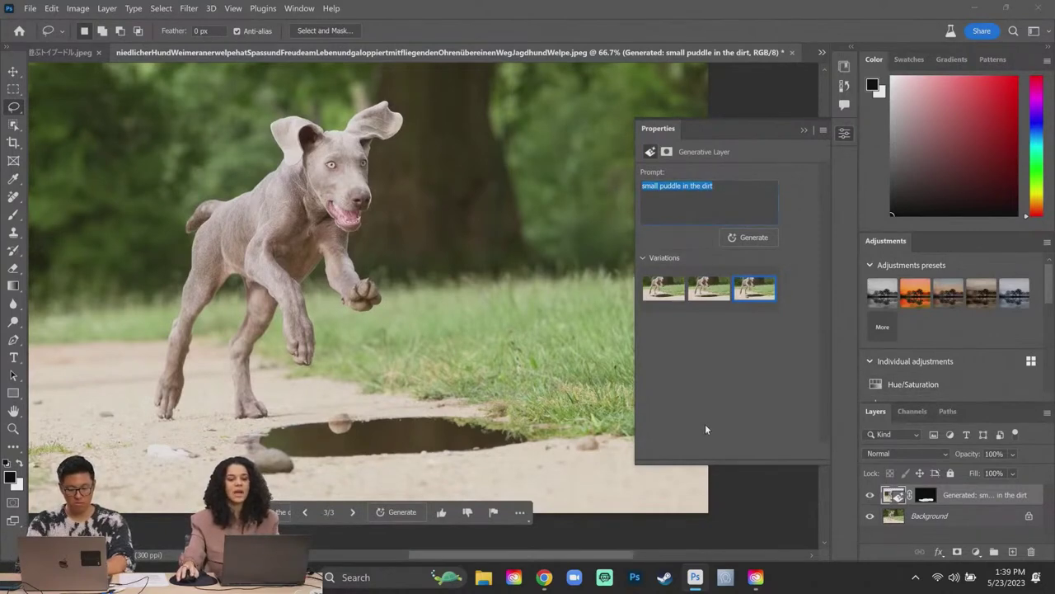
{"action": "left_click", "coordinate": [734, 186]}
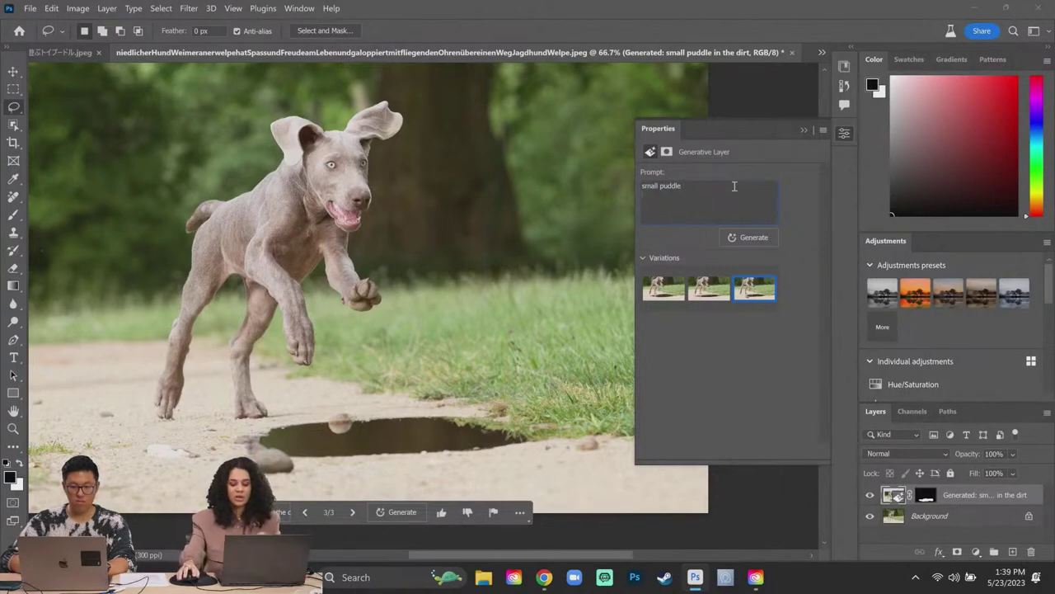
{"action": "left_click", "coordinate": [751, 237]}
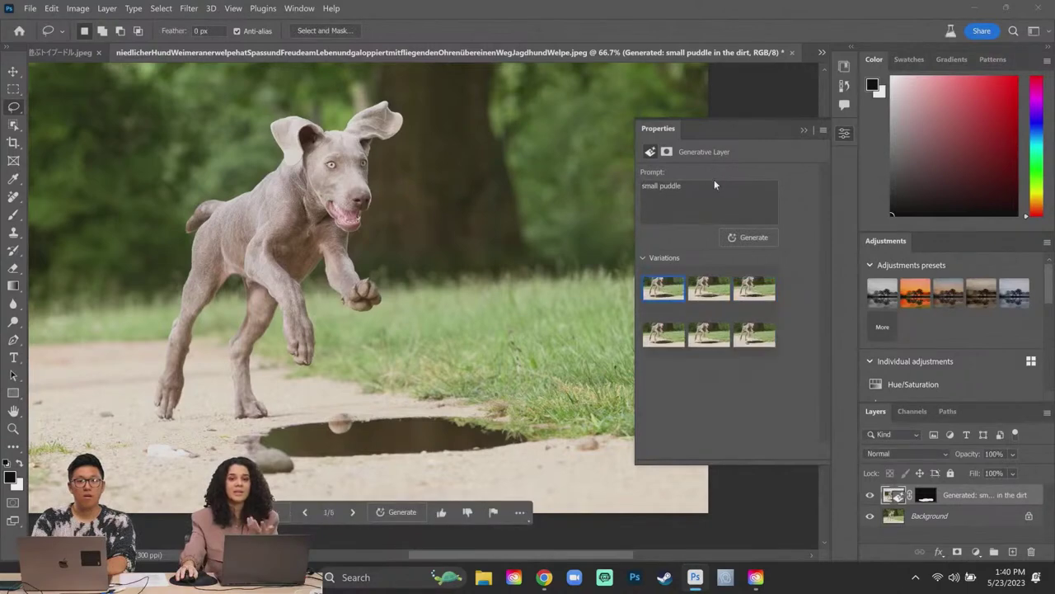
- Step through puddle variations 2, 3, 4 and 5, ending on the fifth
{"action": "left_click", "coordinate": [705, 291]}
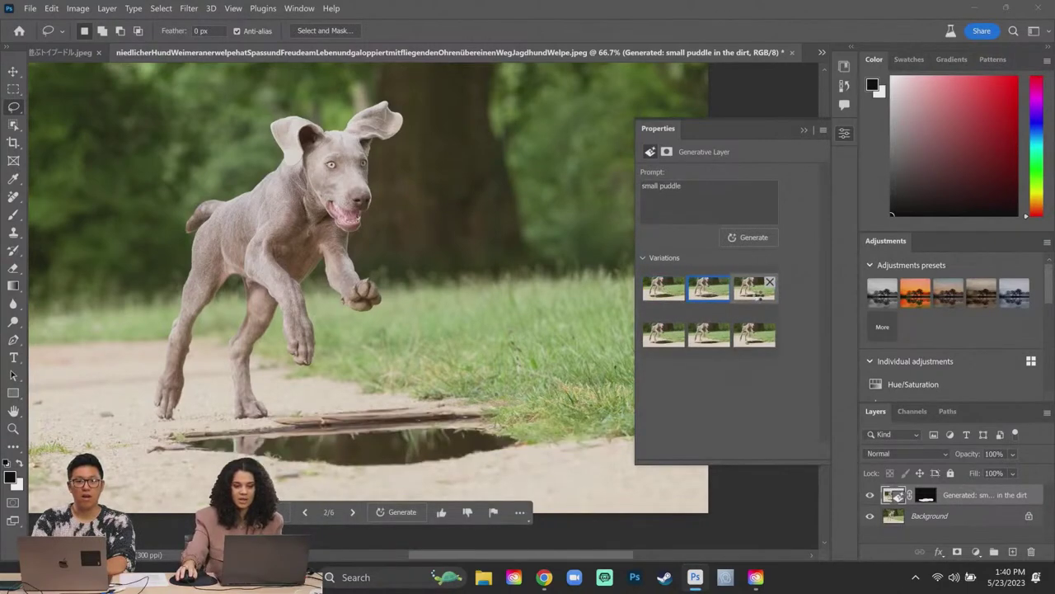
{"action": "left_click", "coordinate": [757, 295]}
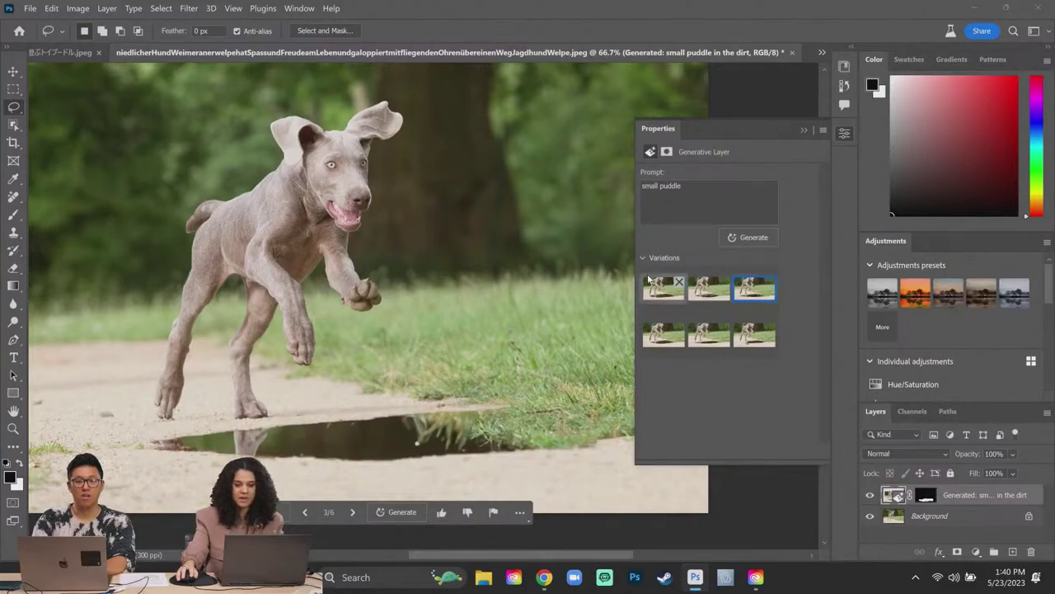
{"action": "left_click", "coordinate": [664, 336]}
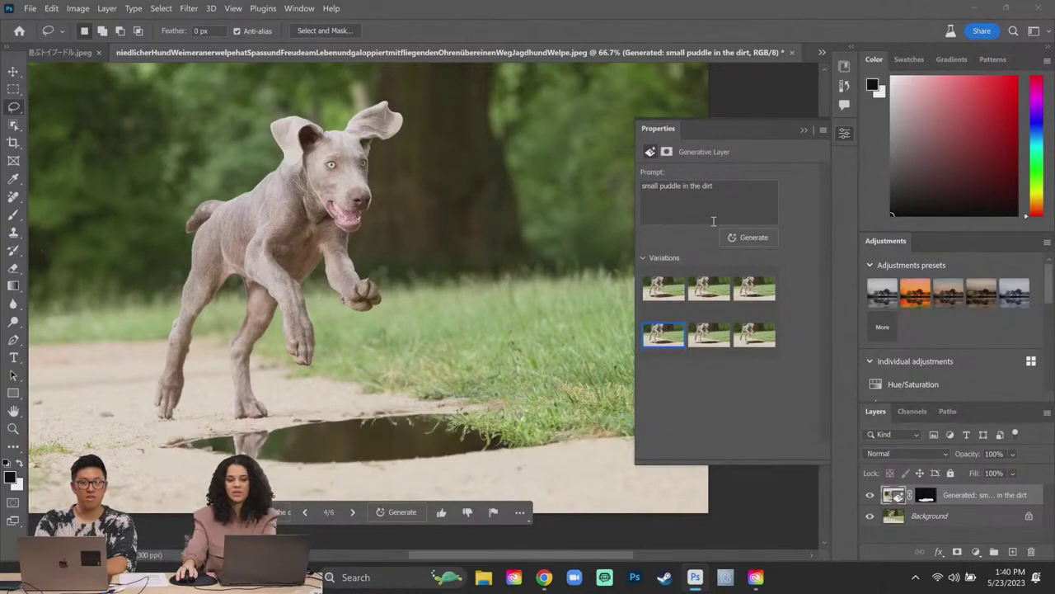
{"action": "left_click", "coordinate": [709, 341]}
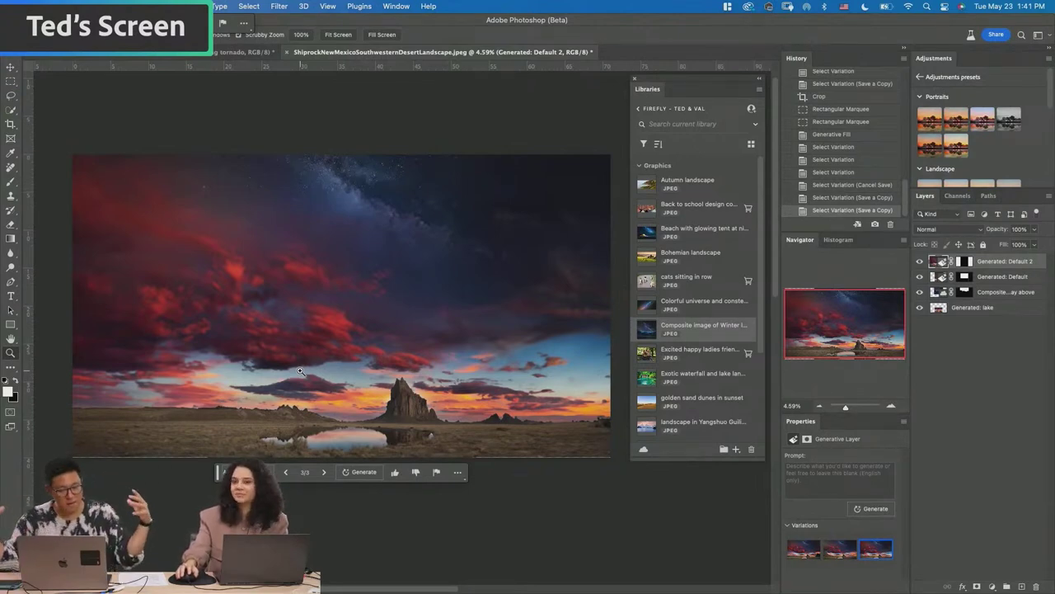
- Hide the Generated: Default 2, Generated: Default and Composite layers, then zoom out to the whole canvas
{"action": "left_click_drag", "start_coordinate": [427, 292], "coordinate": [528, 347]}
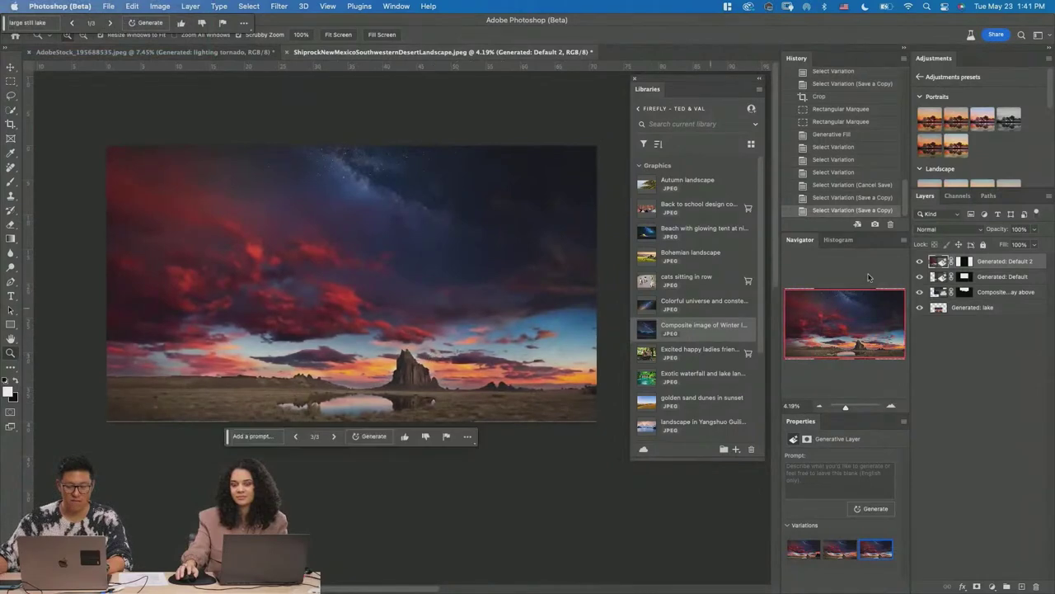
{"action": "left_click", "coordinate": [921, 261]}
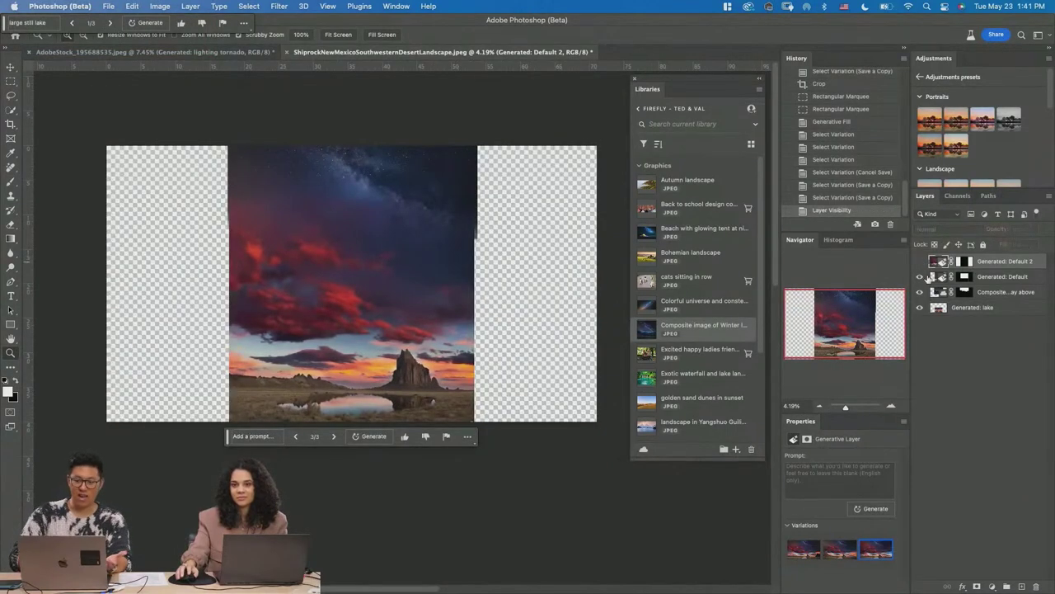
{"action": "left_click", "coordinate": [921, 277]}
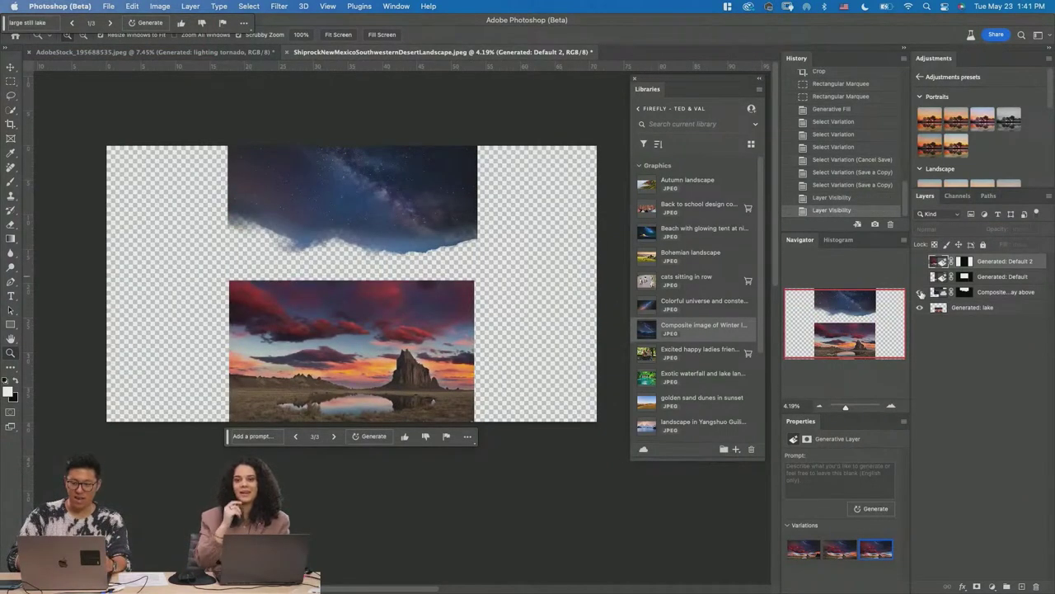
{"action": "left_click", "coordinate": [921, 292]}
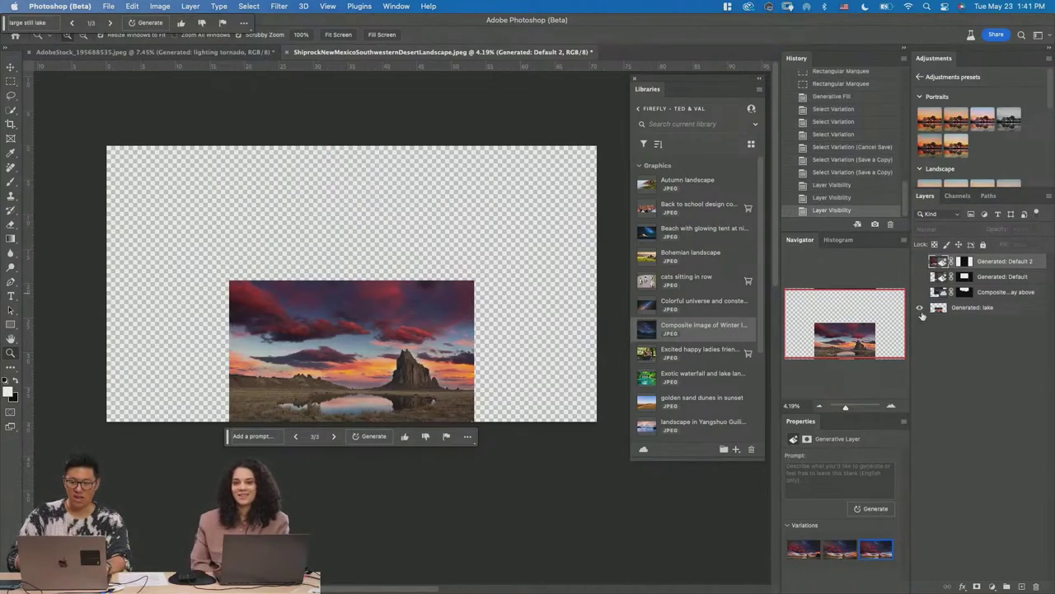
{"action": "left_click_drag", "start_coordinate": [385, 387], "coordinate": [431, 437]}
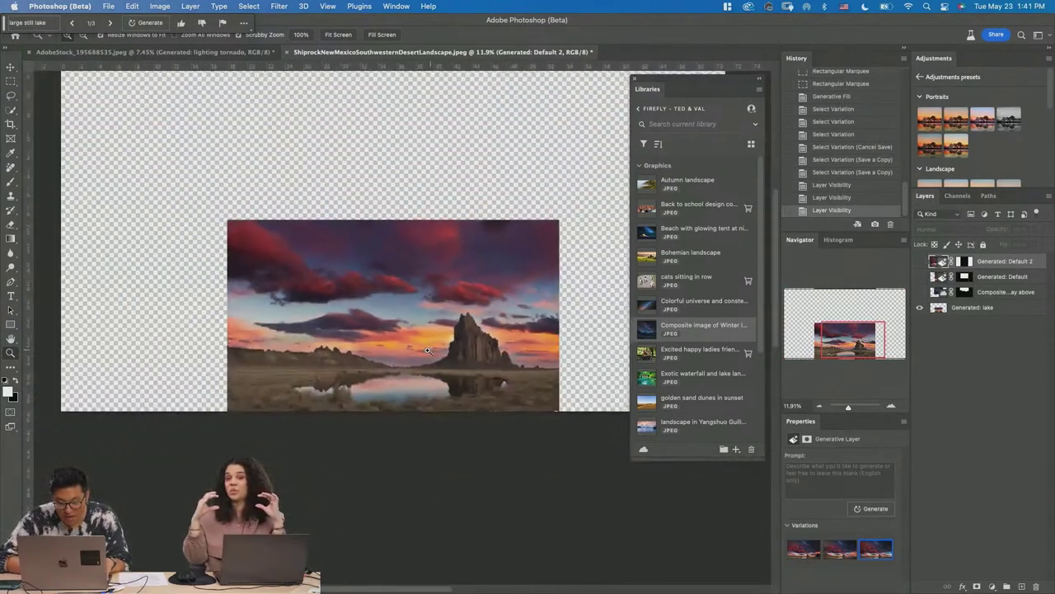
{"action": "left_click_drag", "start_coordinate": [449, 338], "coordinate": [363, 338]}
{"action": "scroll", "coordinate": [695, 339], "scroll_direction": "down", "scroll_amount": 4}
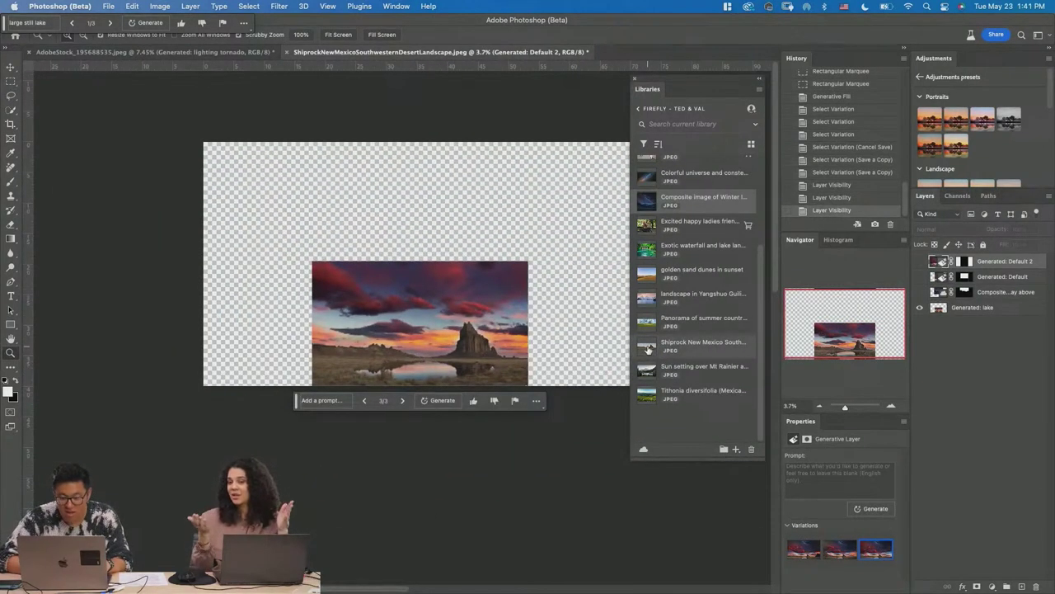
- Place the Shiprock library photo on the canvas and move it over the lower image
{"action": "left_click_drag", "start_coordinate": [695, 345], "coordinate": [389, 237]}
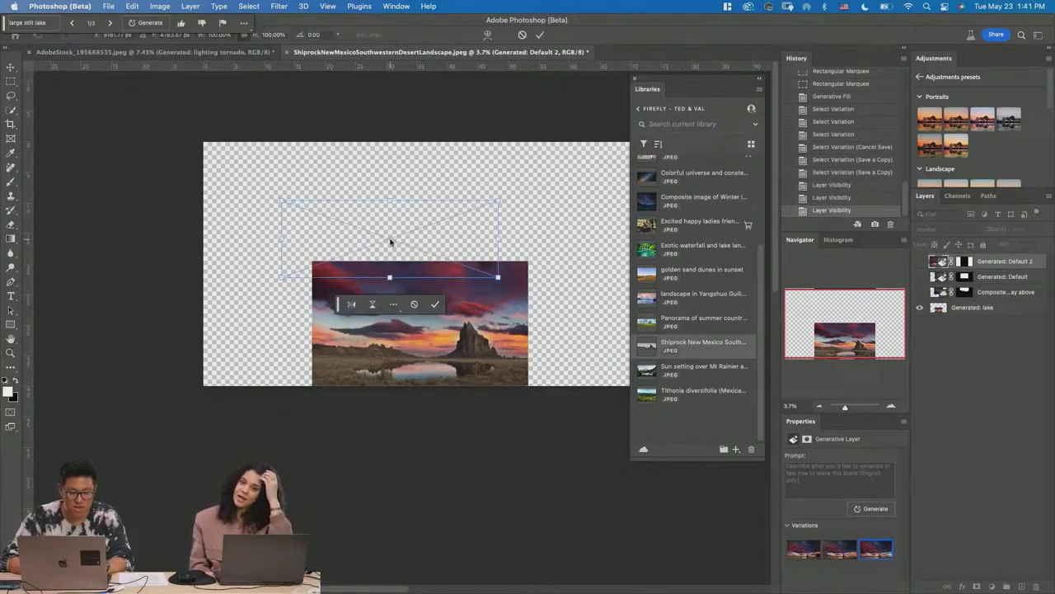
{"action": "key", "text": "Return"}
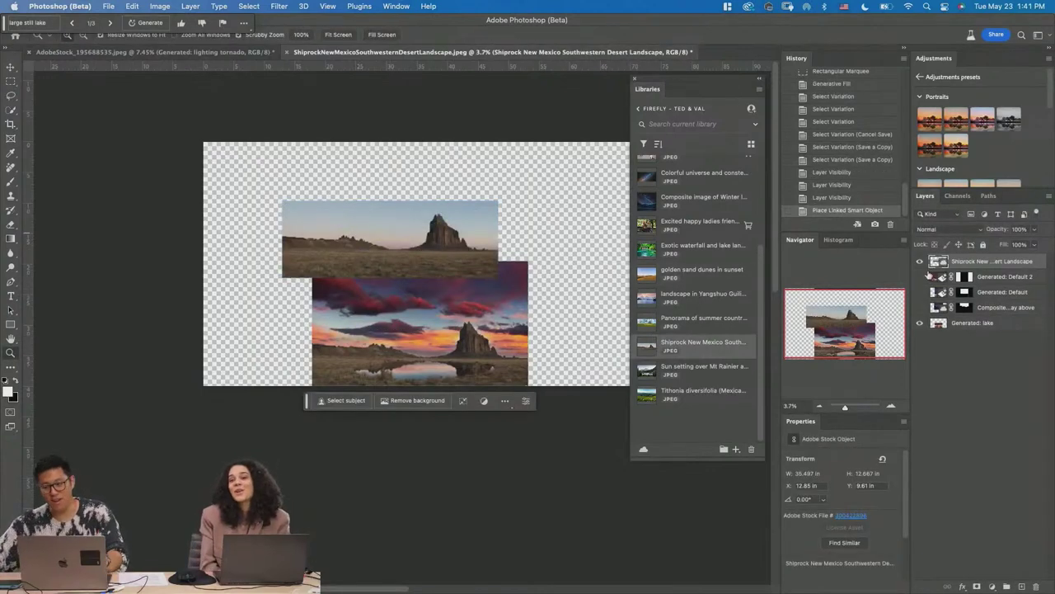
{"action": "key", "text": "v"}
{"action": "left_click_drag", "start_coordinate": [456, 259], "coordinate": [486, 230]}
{"action": "scroll", "coordinate": [497, 235], "scroll_direction": "up", "scroll_amount": 3}
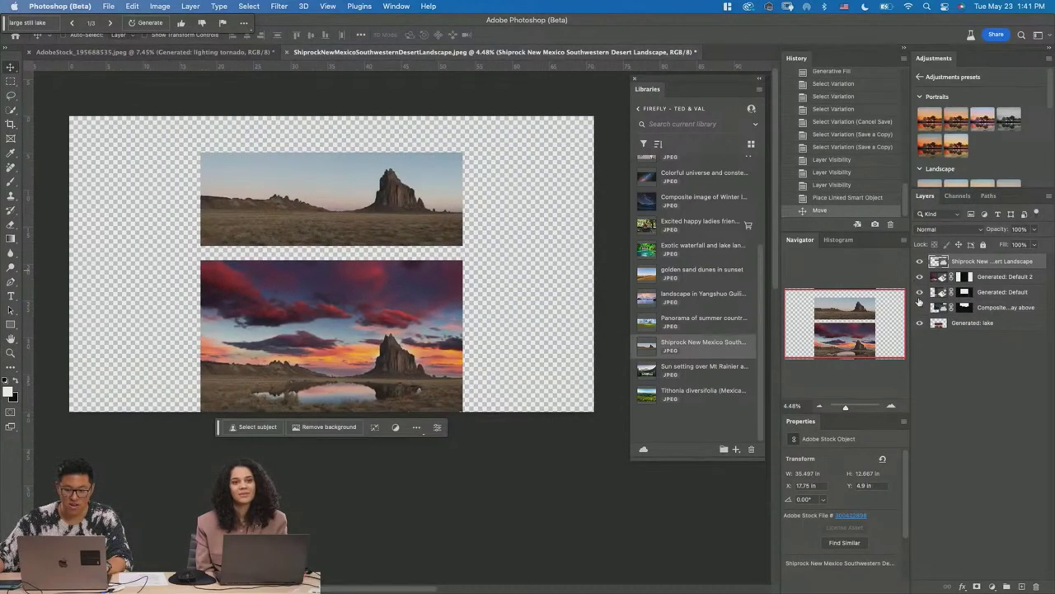
- Show the three hidden generated layers again and delete the Shiprock photo layer
{"action": "left_click_drag", "start_coordinate": [920, 305], "coordinate": [919, 263]}
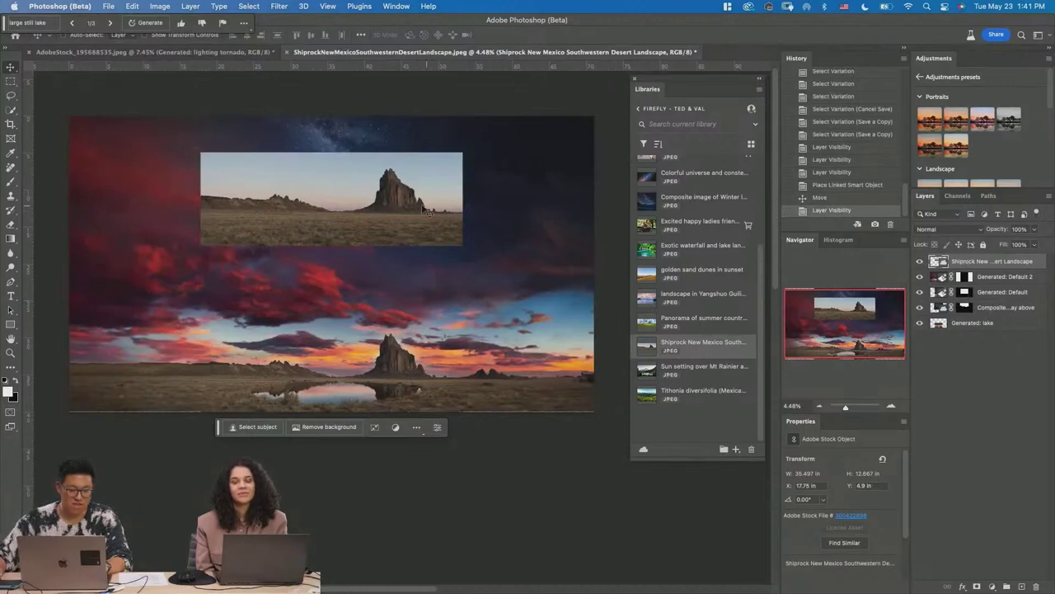
{"action": "left_click_drag", "start_coordinate": [414, 216], "coordinate": [533, 245]}
{"action": "key", "text": "Delete"}
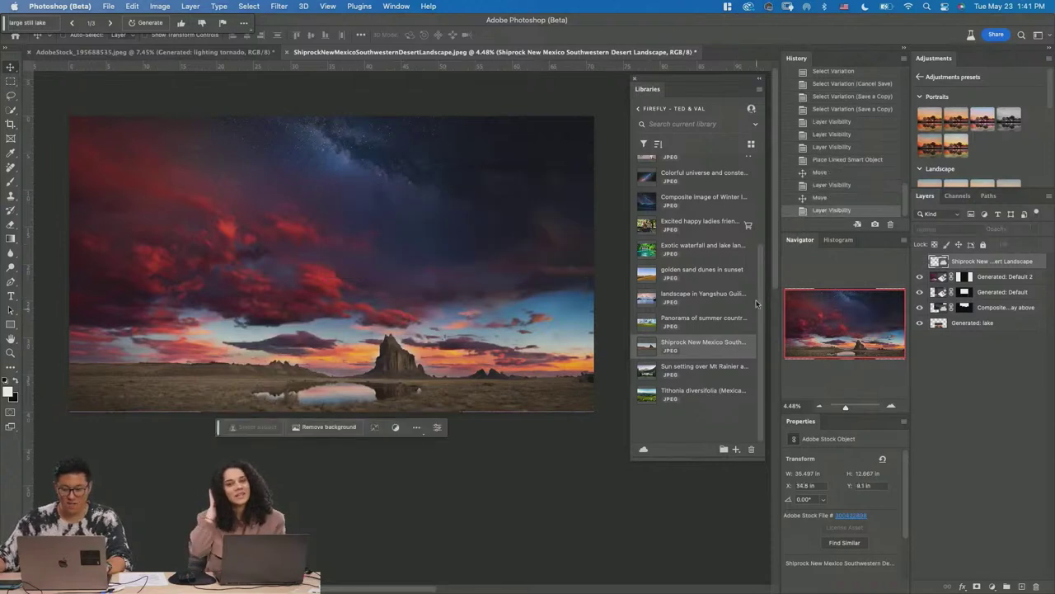
{"action": "key", "text": "z"}
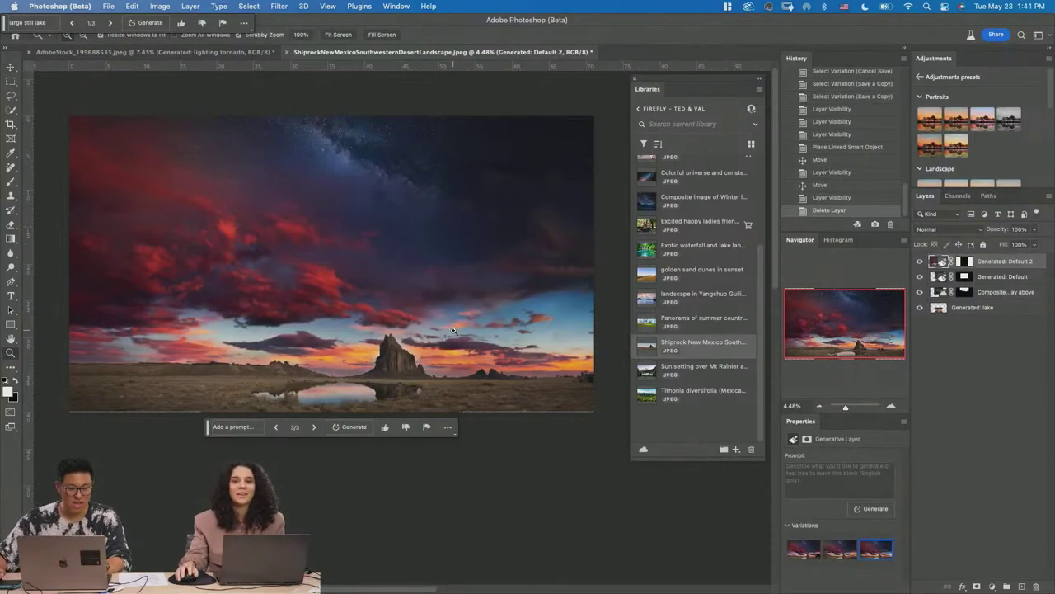
{"action": "scroll", "coordinate": [457, 334], "scroll_direction": "up", "scroll_amount": 2}
{"action": "scroll", "coordinate": [461, 330], "scroll_direction": "down", "scroll_amount": 3}
{"action": "scroll", "coordinate": [460, 330], "scroll_direction": "up", "scroll_amount": 1}
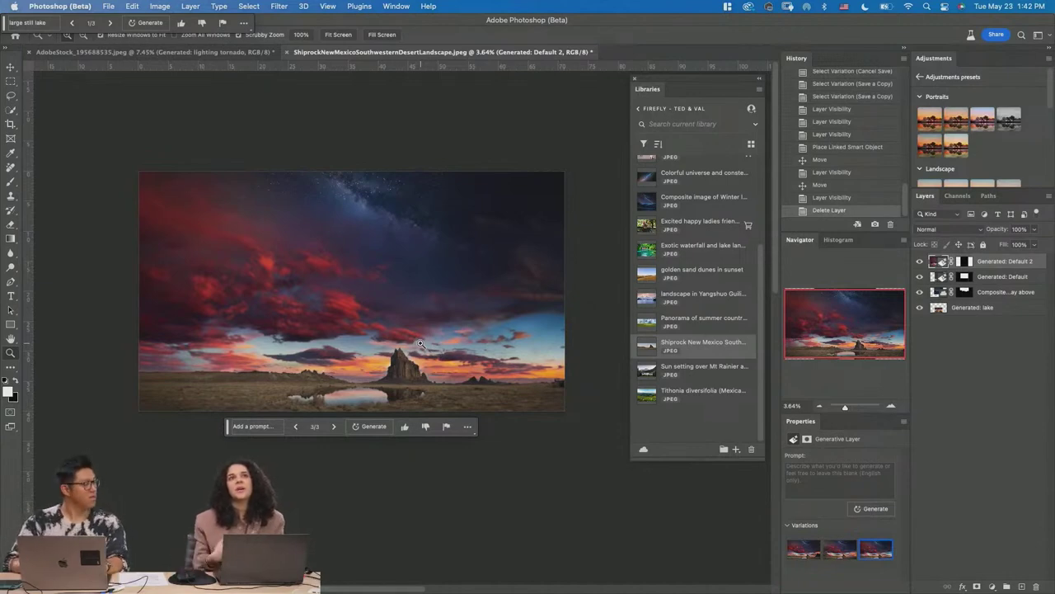
{"action": "left_click", "coordinate": [210, 52]}
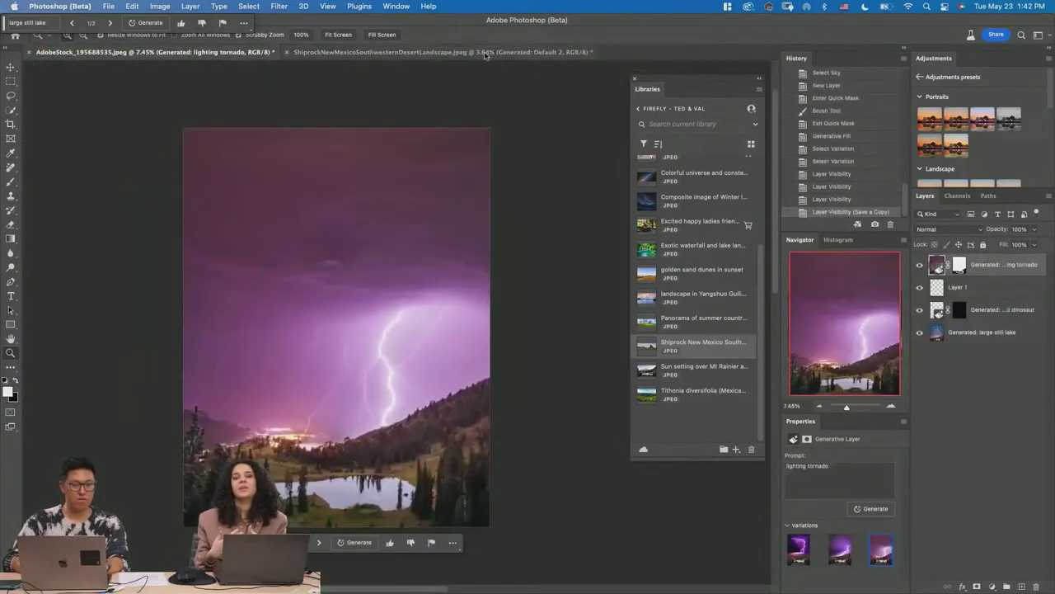
{"action": "left_click", "coordinate": [441, 51]}
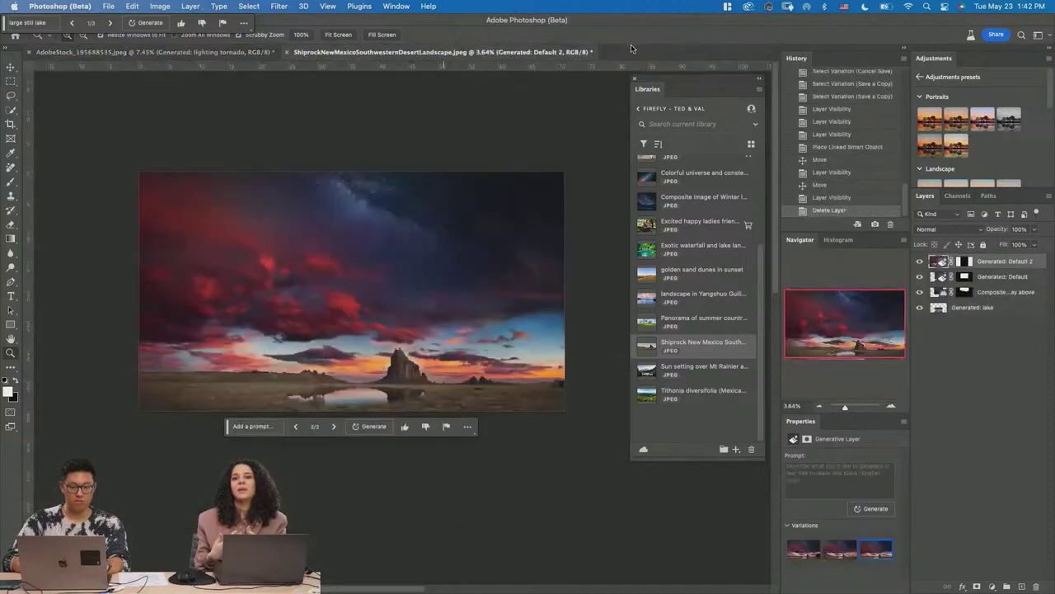
- Open the golden sand dunes in sunset image, briefly opening and closing the Yangshuo Guilin landscape
{"action": "double_click", "coordinate": [645, 274]}
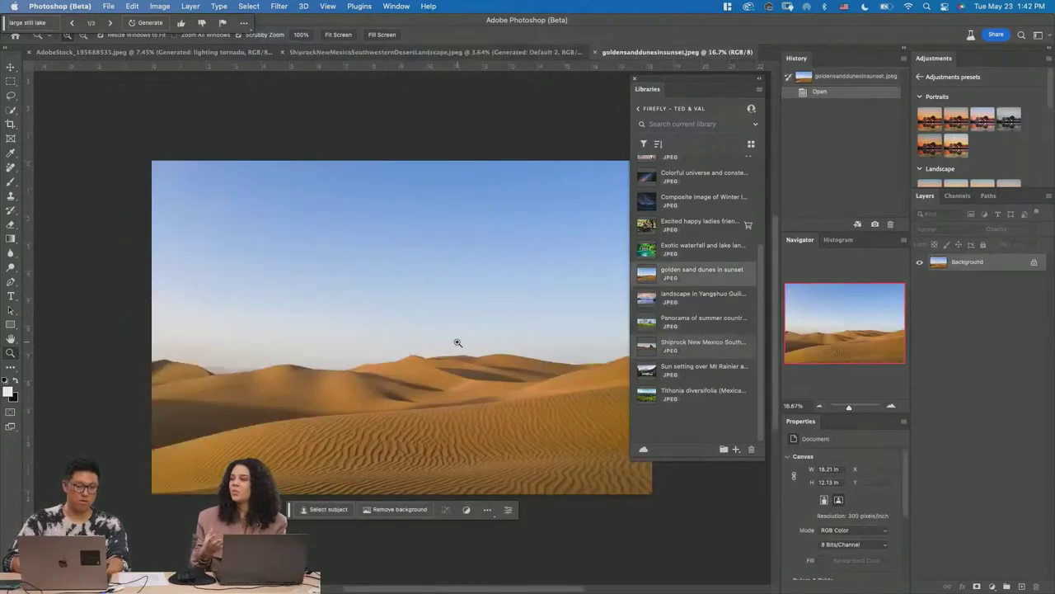
{"action": "left_click_drag", "start_coordinate": [458, 342], "coordinate": [361, 348]}
{"action": "scroll", "coordinate": [360, 349], "scroll_direction": "right", "scroll_amount": 2}
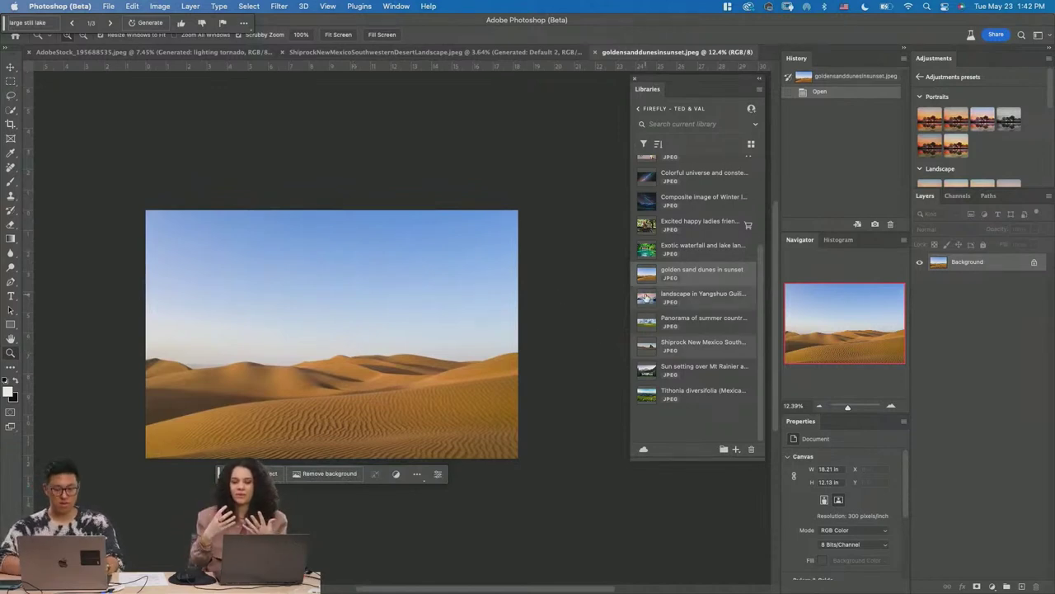
{"action": "double_click", "coordinate": [648, 299]}
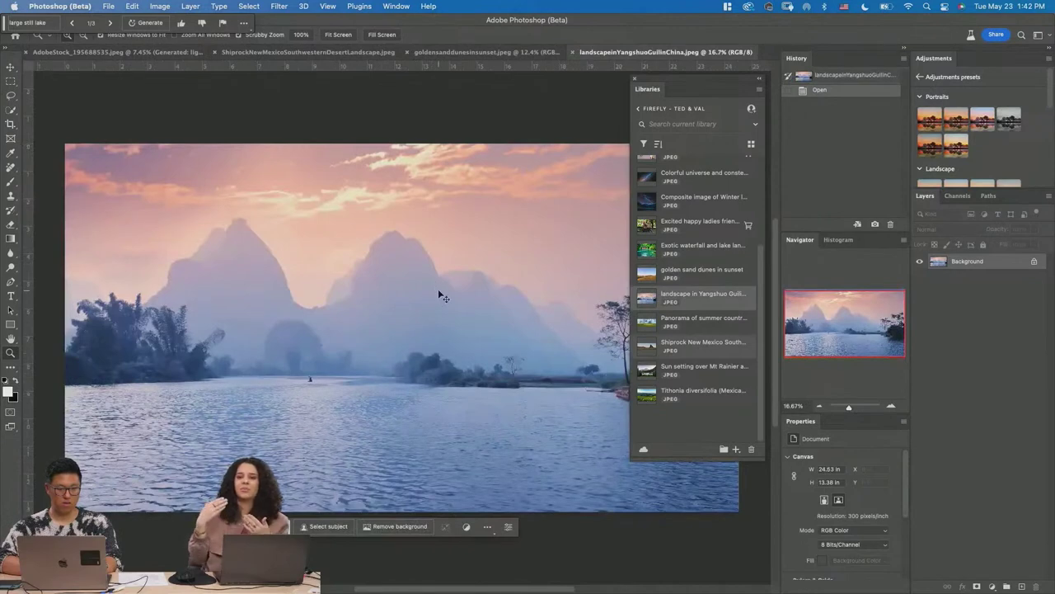
{"action": "key", "text": "super+w"}
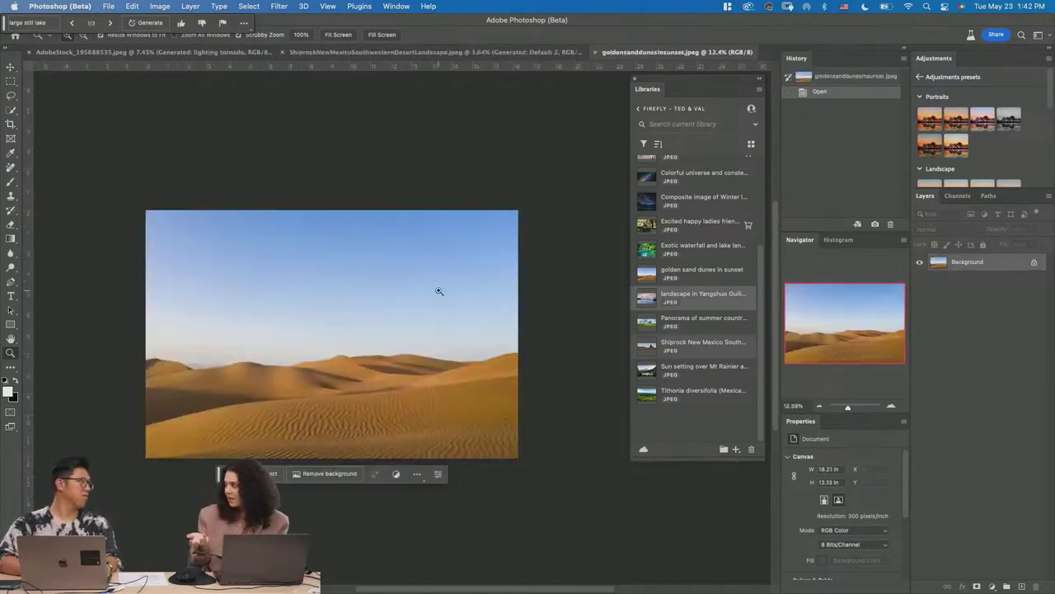
- Quick-select the sky above the dunes, then clear the selection
{"action": "key", "text": "w"}
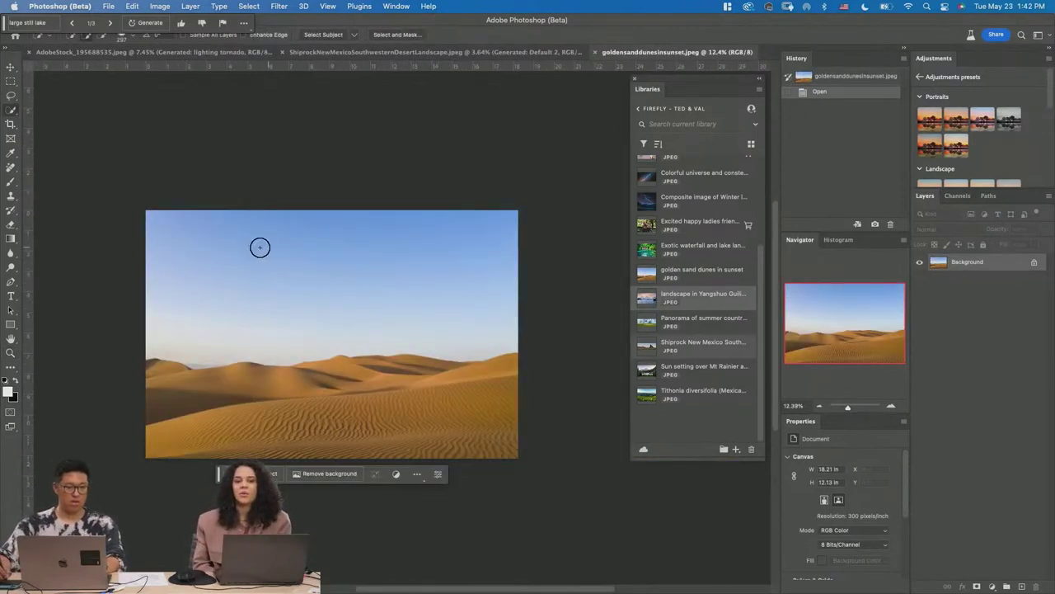
{"action": "left_click_drag", "start_coordinate": [424, 266], "coordinate": [437, 323]}
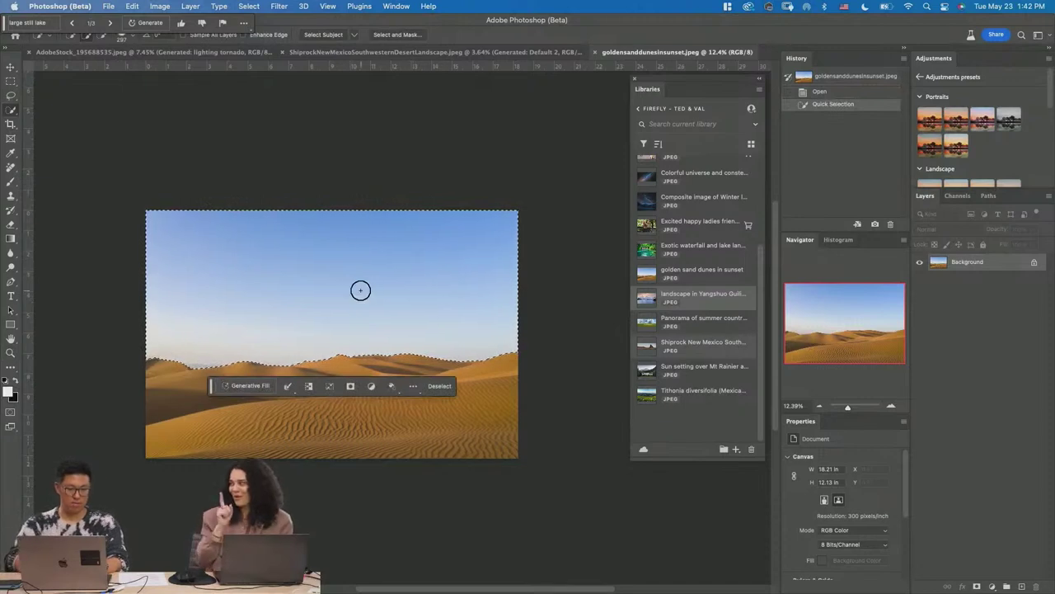
{"action": "key", "text": "m"}
{"action": "left_click", "coordinate": [367, 156]}
{"action": "key", "text": "c"}
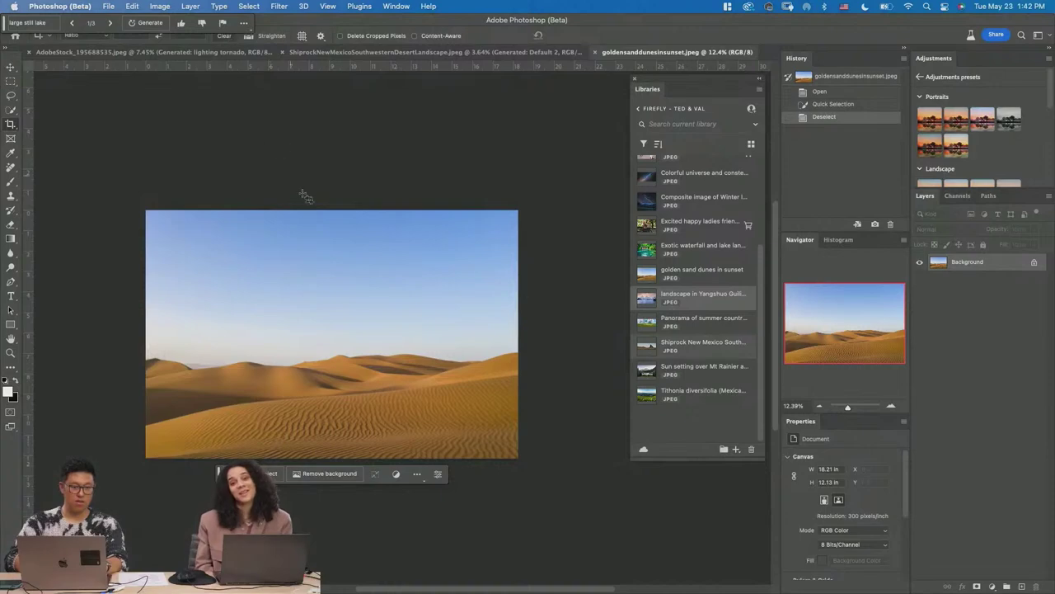
- Crop the canvas taller upward and select the blue sky plus the new empty area
{"action": "left_click_drag", "start_coordinate": [330, 210], "coordinate": [338, 111]}
{"action": "key", "text": "Return"}
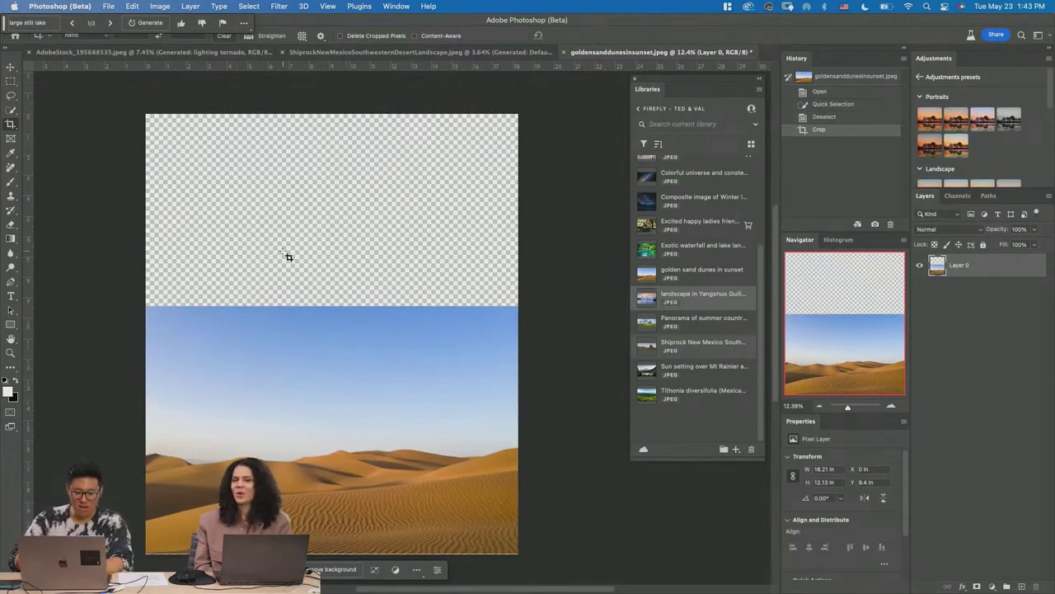
{"action": "key", "text": "w"}
{"action": "left_click", "coordinate": [333, 346]}
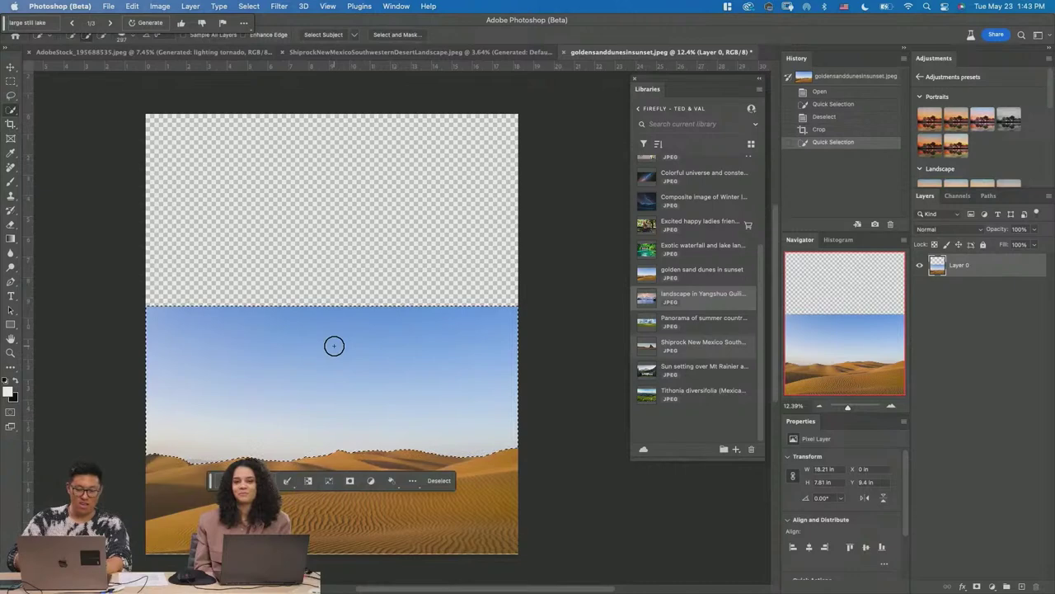
{"action": "key", "text": "m"}
{"action": "mouse_move", "coordinate": [113, 94]}
{"action": "left_mouse_down"}
{"action": "mouse_move", "coordinate": [559, 354]}
{"action": "mouse_move", "coordinate": [555, 334]}
{"action": "left_mouse_up"}
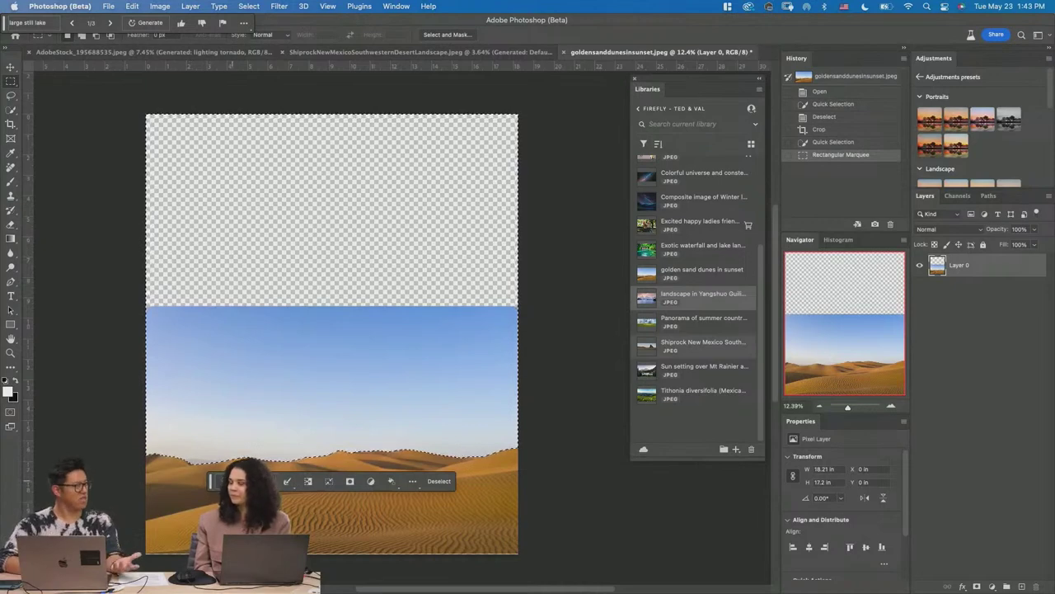
- Generative Fill the selection with 'sand storm'
{"action": "left_click", "coordinate": [247, 481]}
{"action": "type", "text": "sa"}
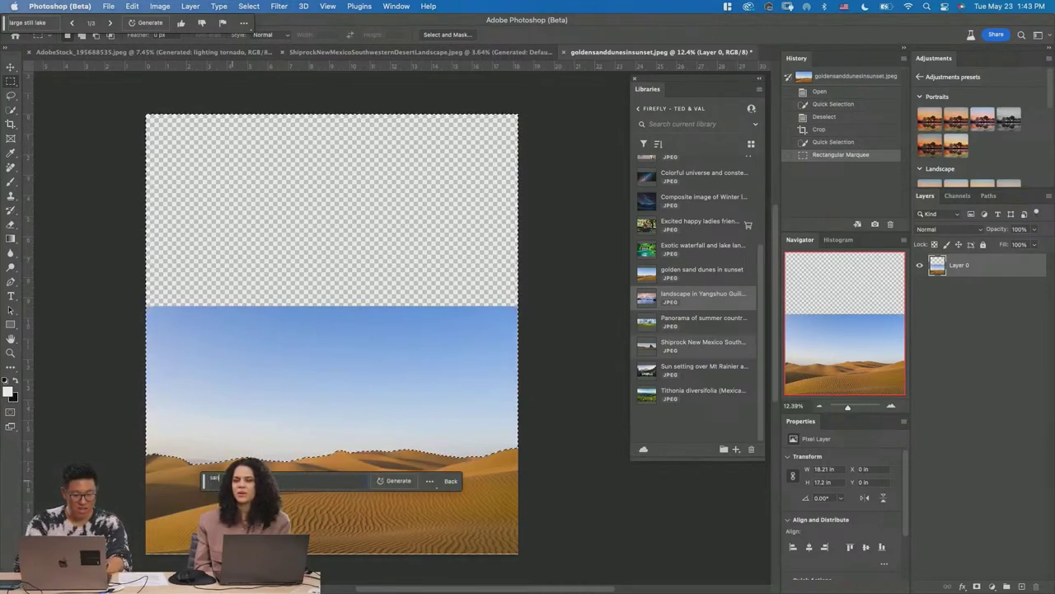
{"action": "type", "text": "nd"}
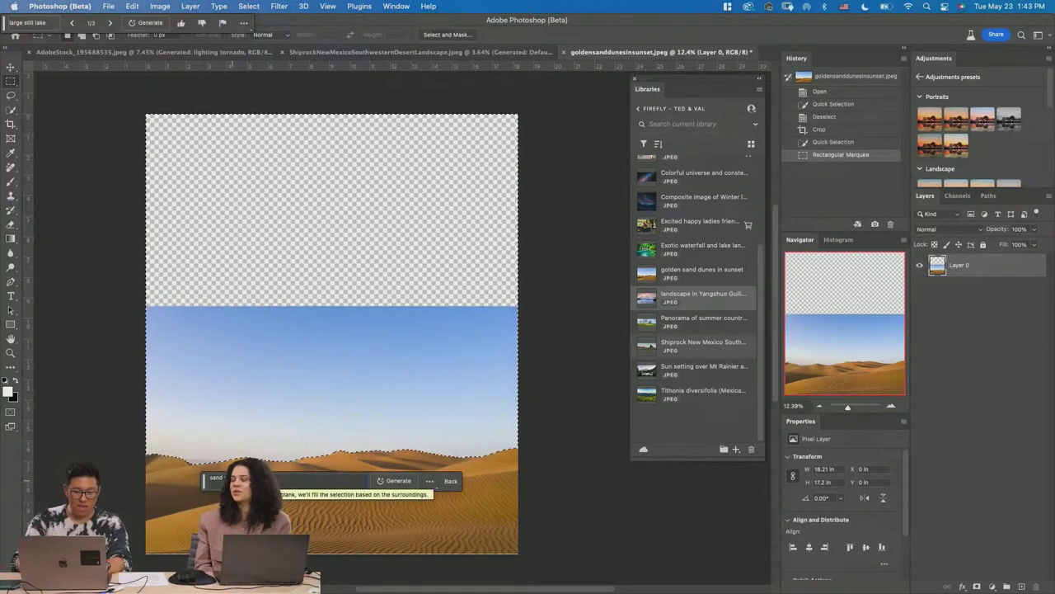
{"action": "type", "text": " storm"}
{"action": "left_click", "coordinate": [384, 478]}
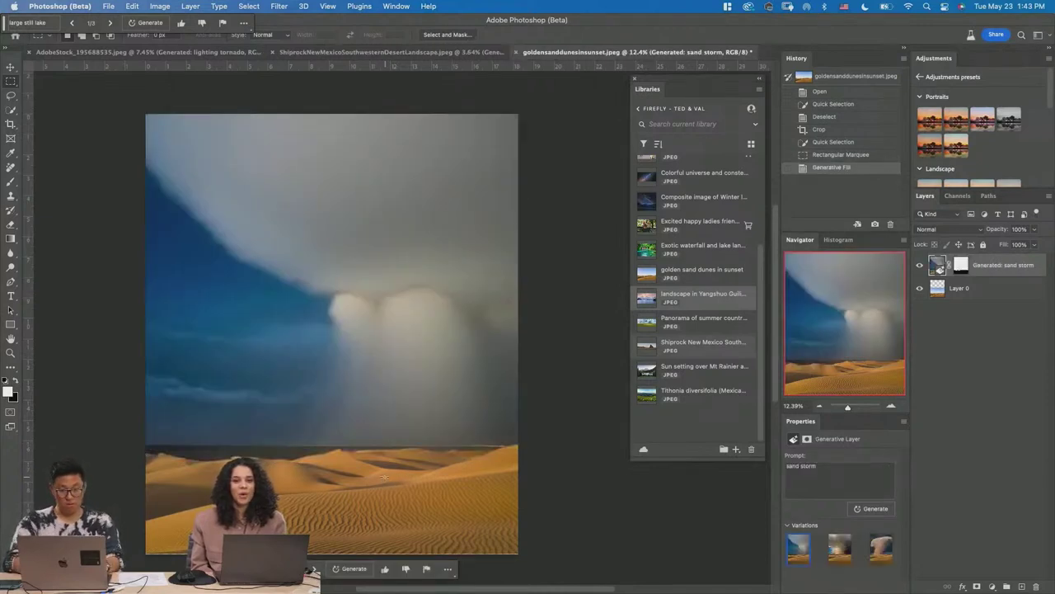
- Compare the three sand storm variations and keep the second, dark brown storm beside blue sky
{"action": "left_click", "coordinate": [834, 554]}
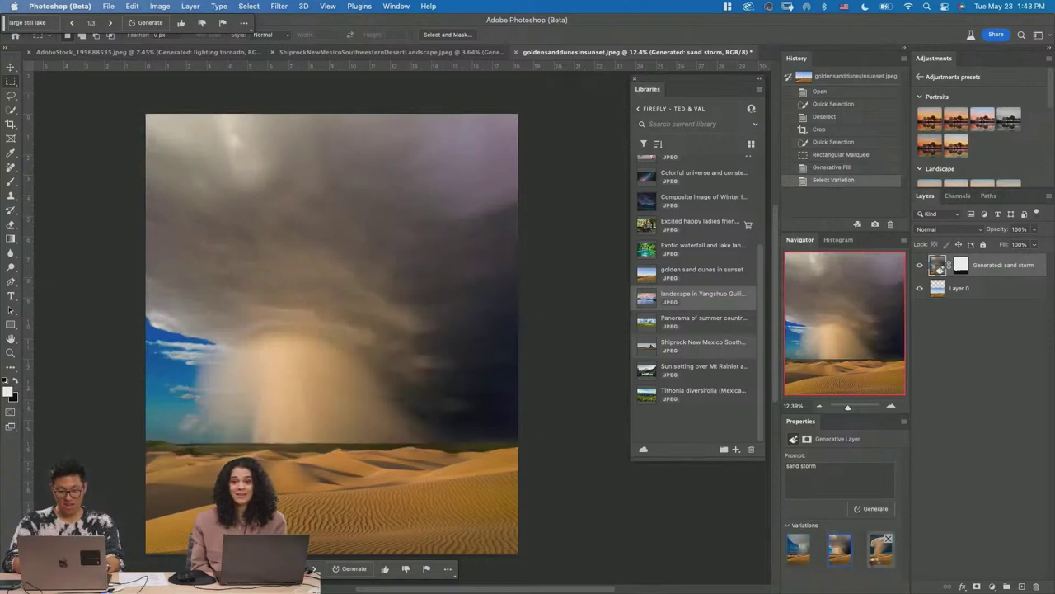
{"action": "left_click", "coordinate": [876, 564]}
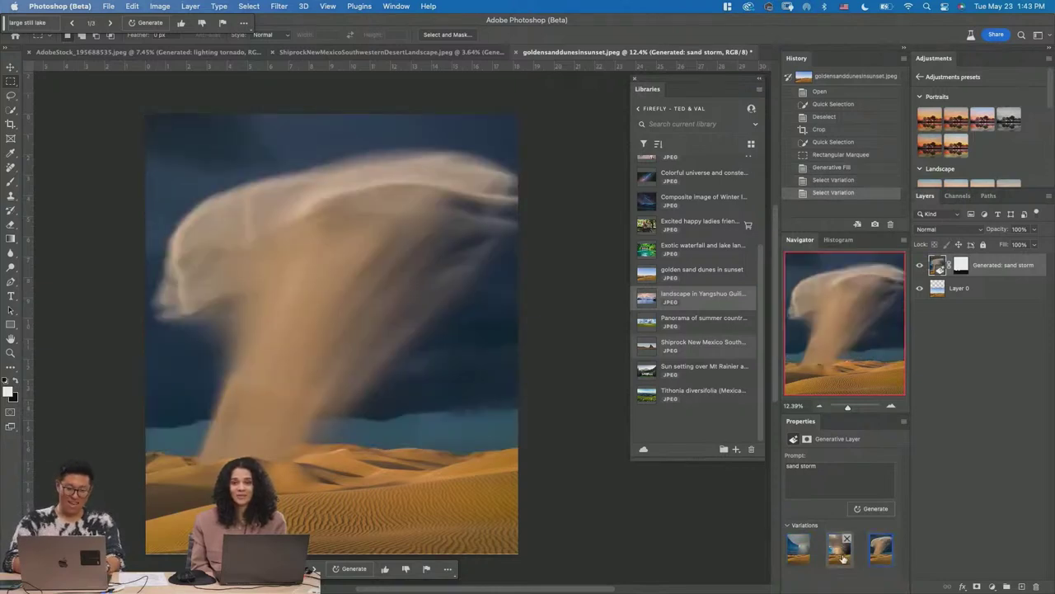
{"action": "left_click", "coordinate": [804, 558]}
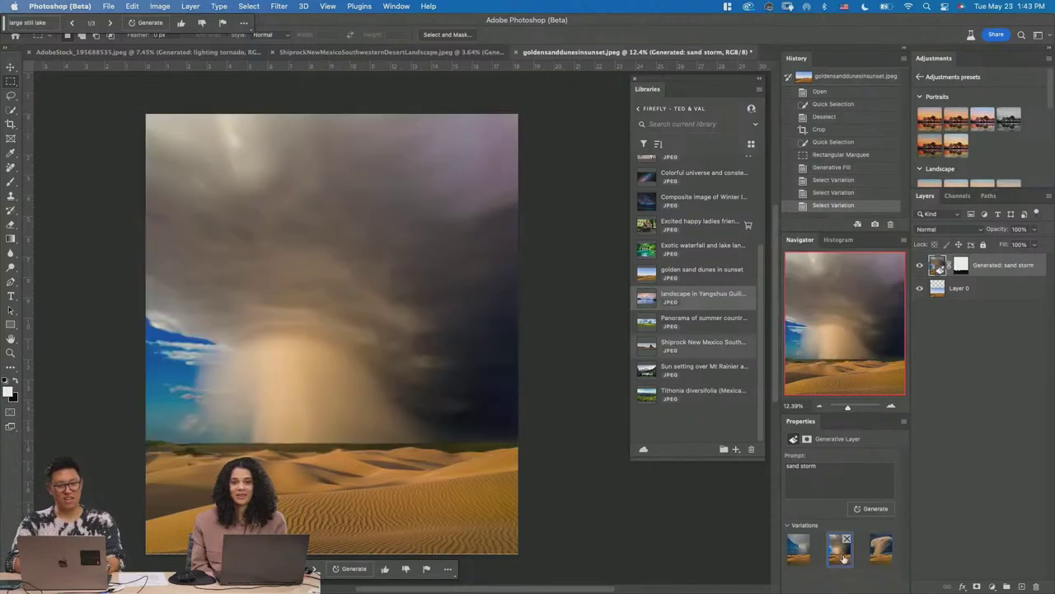
{"action": "left_click", "coordinate": [805, 559]}
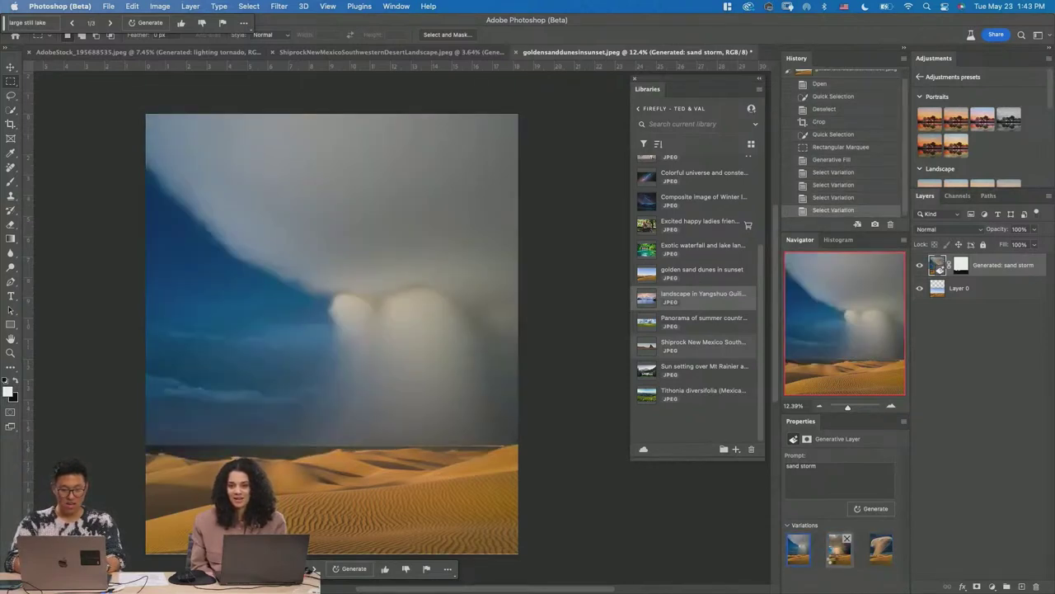
{"action": "left_click", "coordinate": [839, 549]}
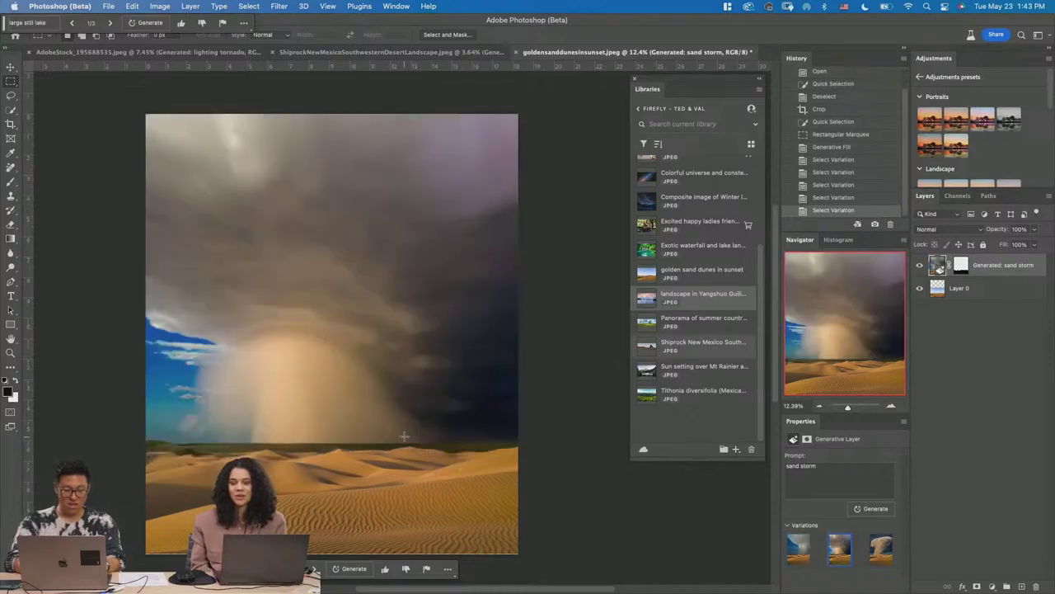
{"action": "key", "text": "z"}
{"action": "left_click_drag", "start_coordinate": [354, 421], "coordinate": [429, 328]}
{"action": "key", "text": "super+0"}
{"action": "key", "text": "l"}
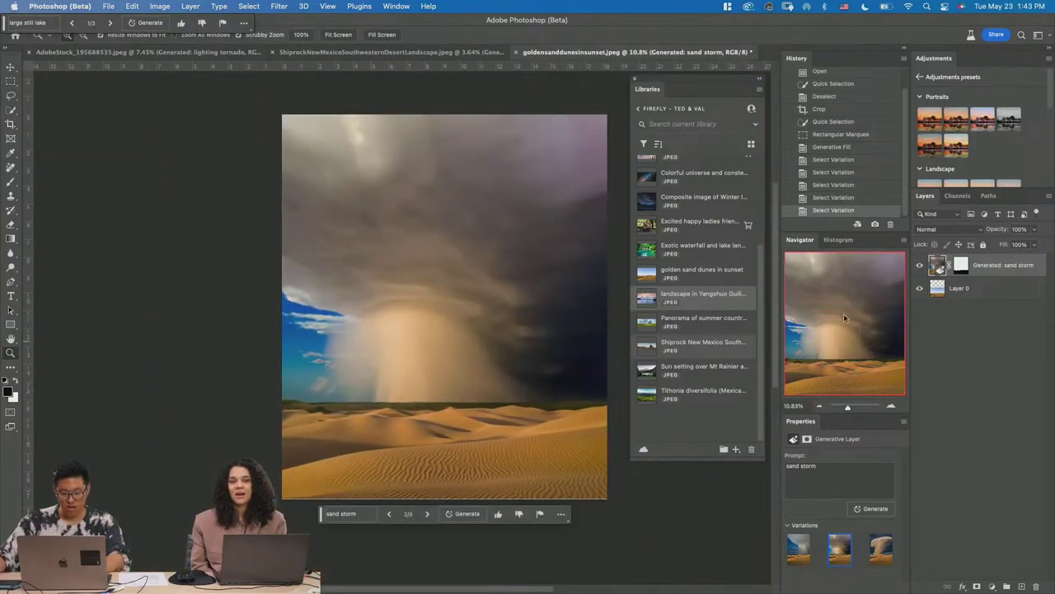
- Lasso the storm column and try a 'lighting' prompt, then cancel and deselect
{"action": "mouse_move", "coordinate": [380, 273]}
{"action": "left_mouse_down"}
{"action": "mouse_move", "coordinate": [384, 378]}
{"action": "mouse_move", "coordinate": [401, 274]}
{"action": "left_mouse_up"}
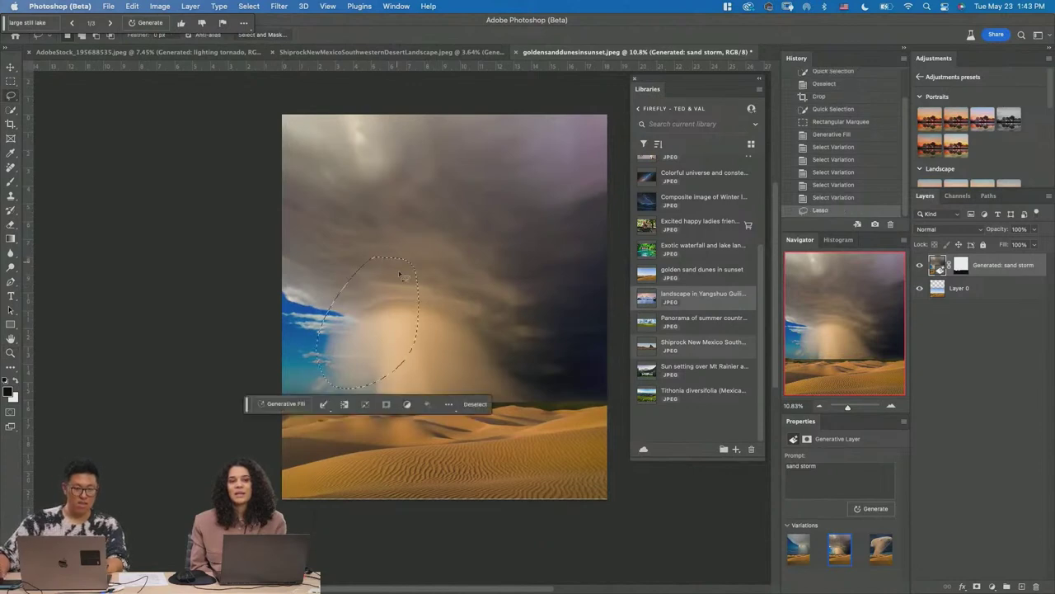
{"action": "left_click", "coordinate": [285, 404]}
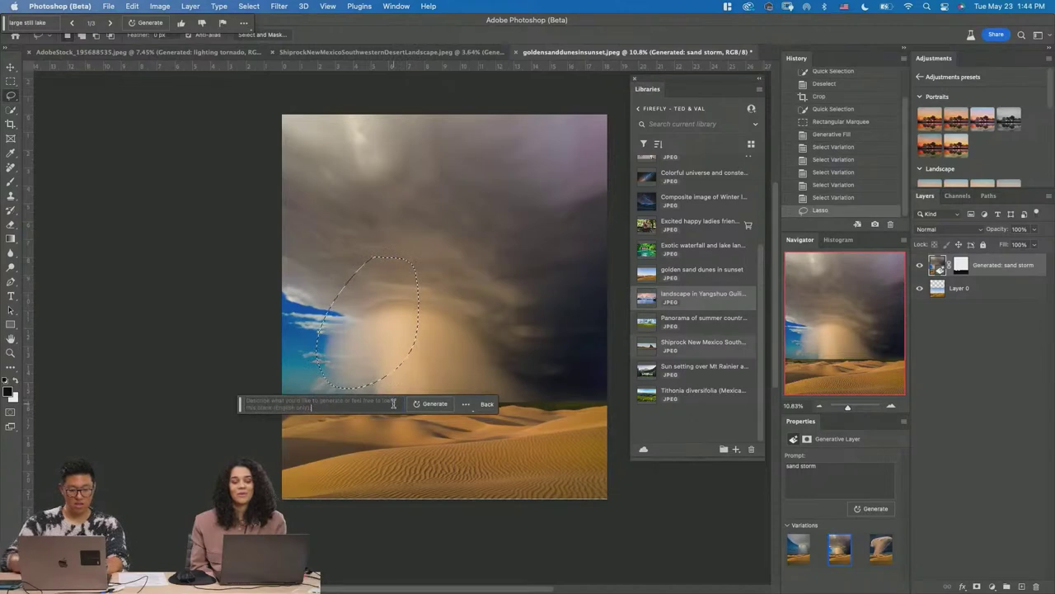
{"action": "left_click", "coordinate": [385, 405]}
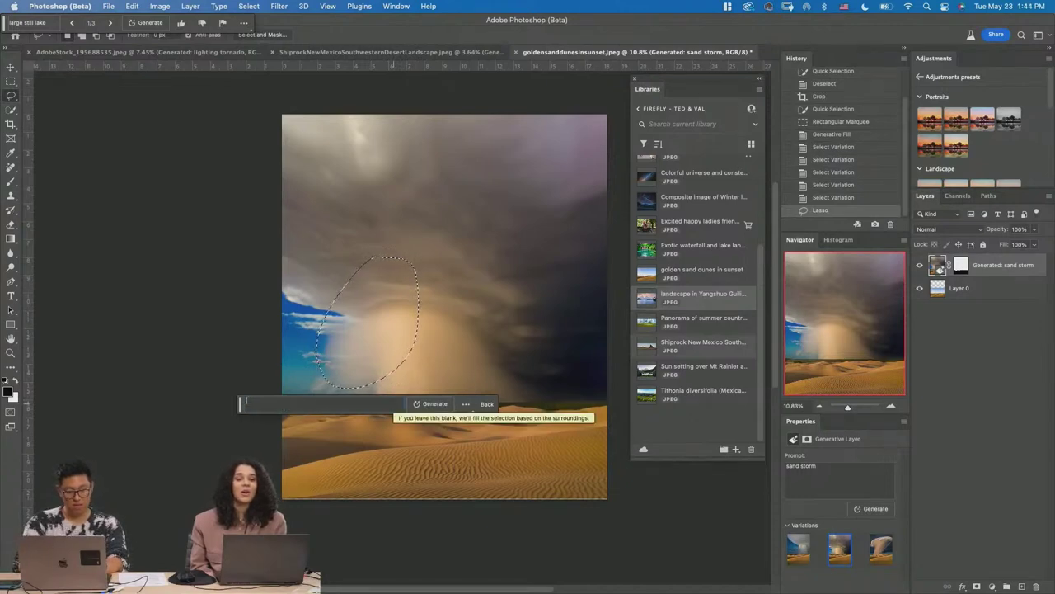
{"action": "type", "text": "lighting"}
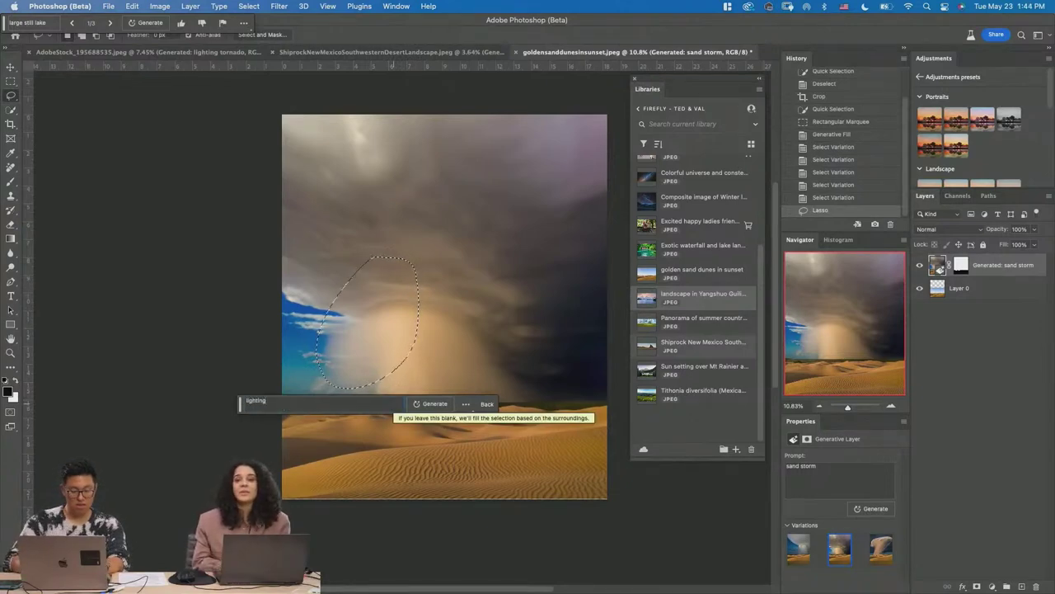
{"action": "left_click", "coordinate": [485, 404]}
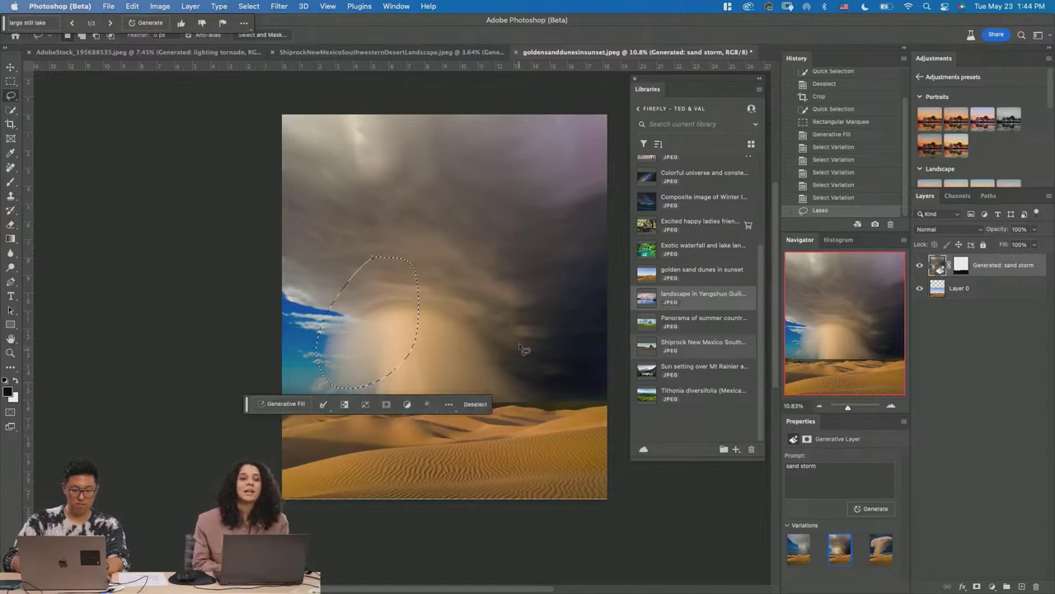
{"action": "left_click", "coordinate": [521, 350]}
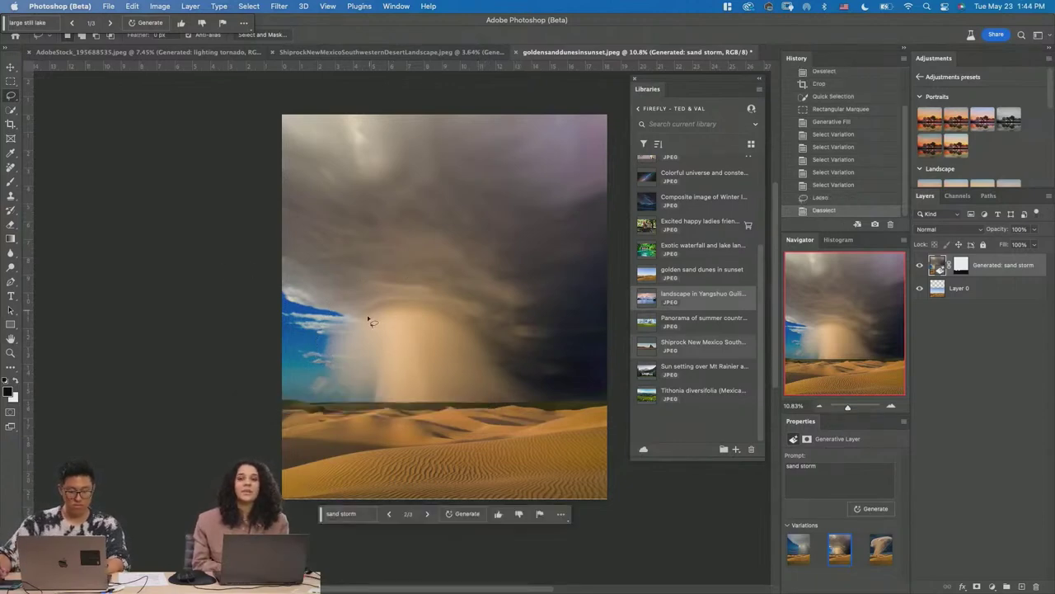
- Lasso an area right of the storm and Generative Fill it with 'lighting'
{"action": "left_click_drag", "start_coordinate": [451, 293], "coordinate": [456, 363]}
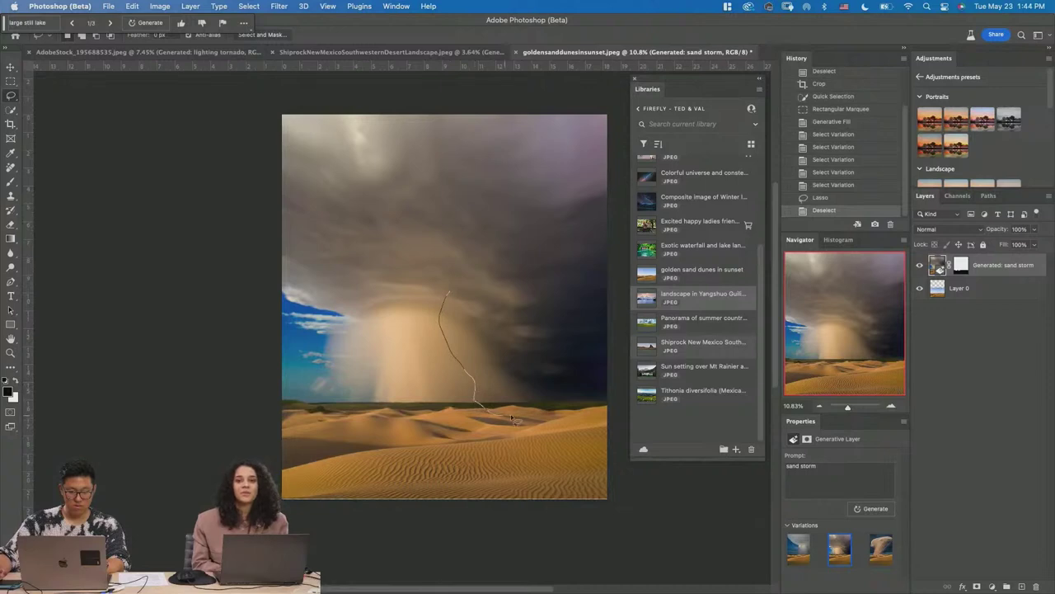
{"action": "left_click_drag", "start_coordinate": [551, 361], "coordinate": [451, 290]}
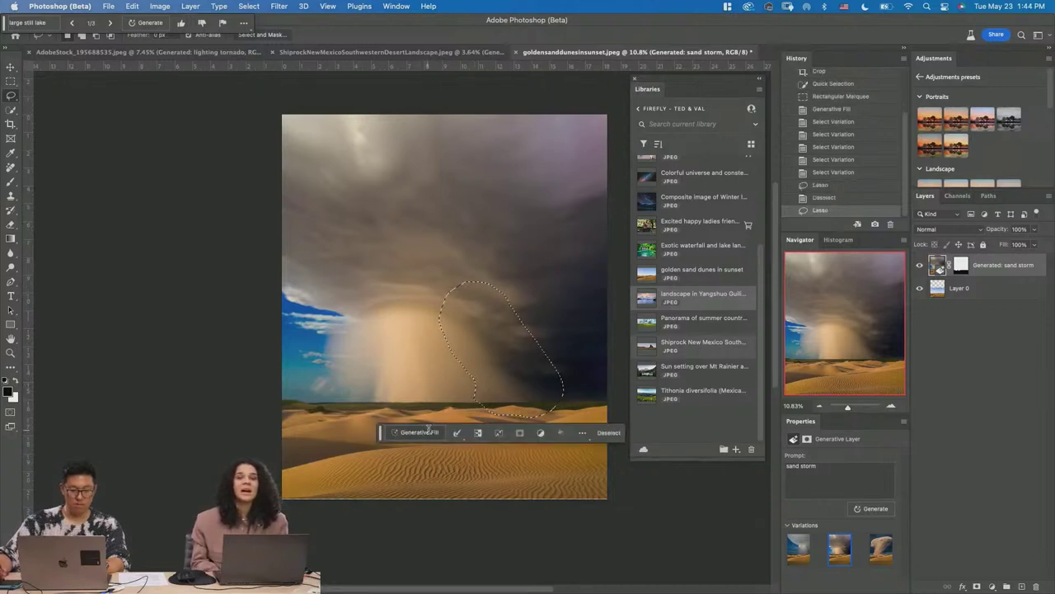
{"action": "left_click", "coordinate": [429, 430]}
{"action": "type", "text": "lighting"}
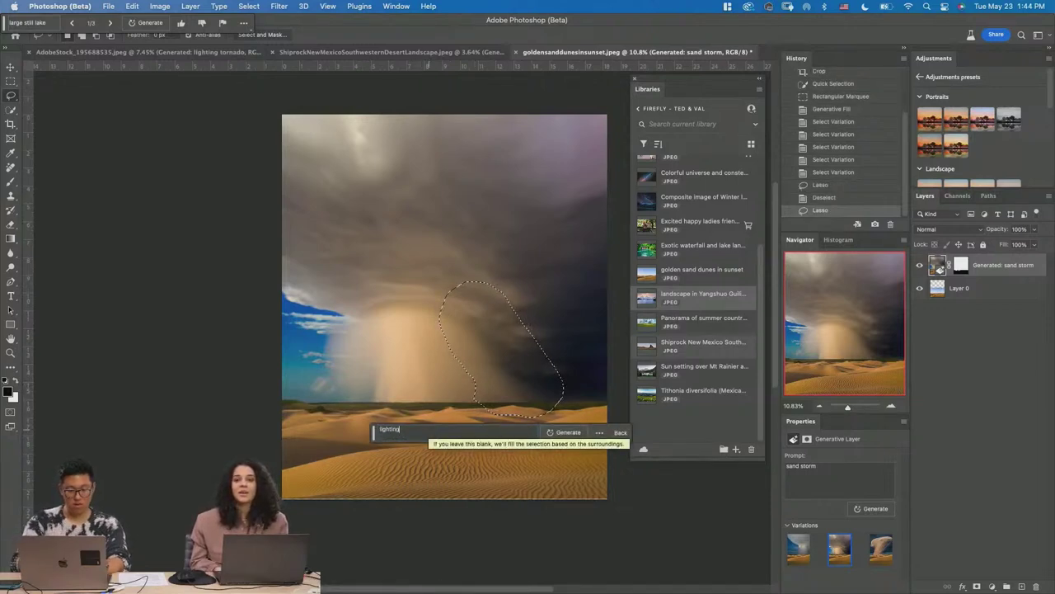
{"action": "left_click", "coordinate": [565, 435]}
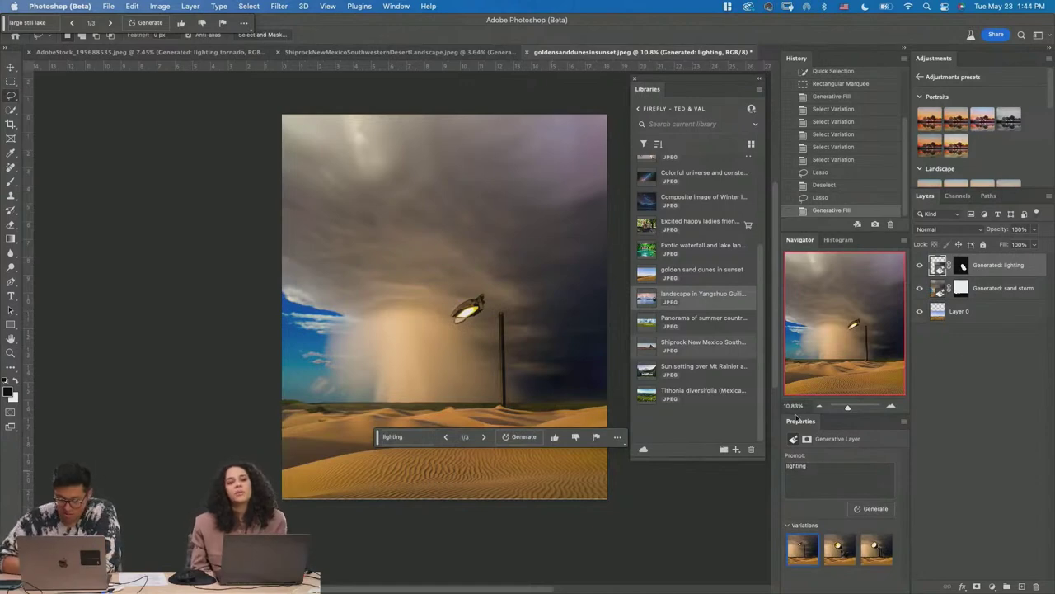
- Undo the lamp post result in History and regenerate with 'thunder lighting'
{"action": "left_click", "coordinate": [841, 199]}
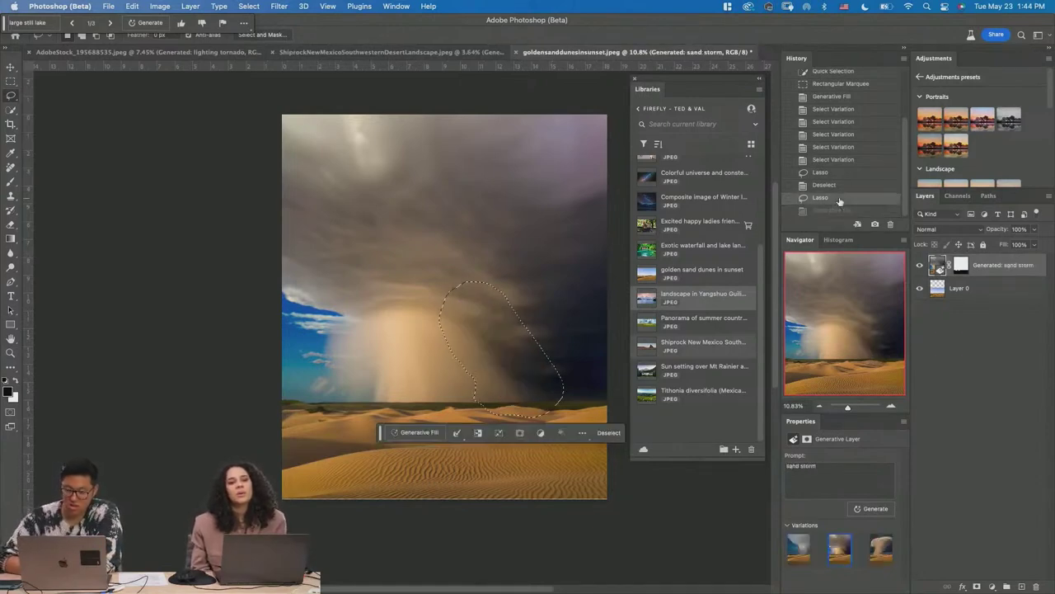
{"action": "left_click", "coordinate": [418, 433]}
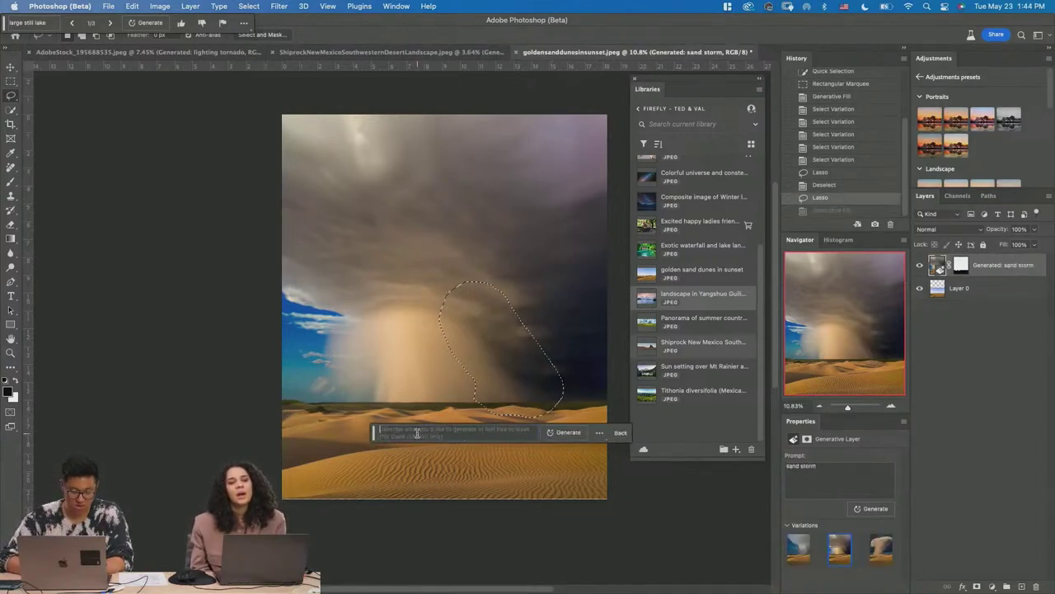
{"action": "type", "text": "thunder ligh"}
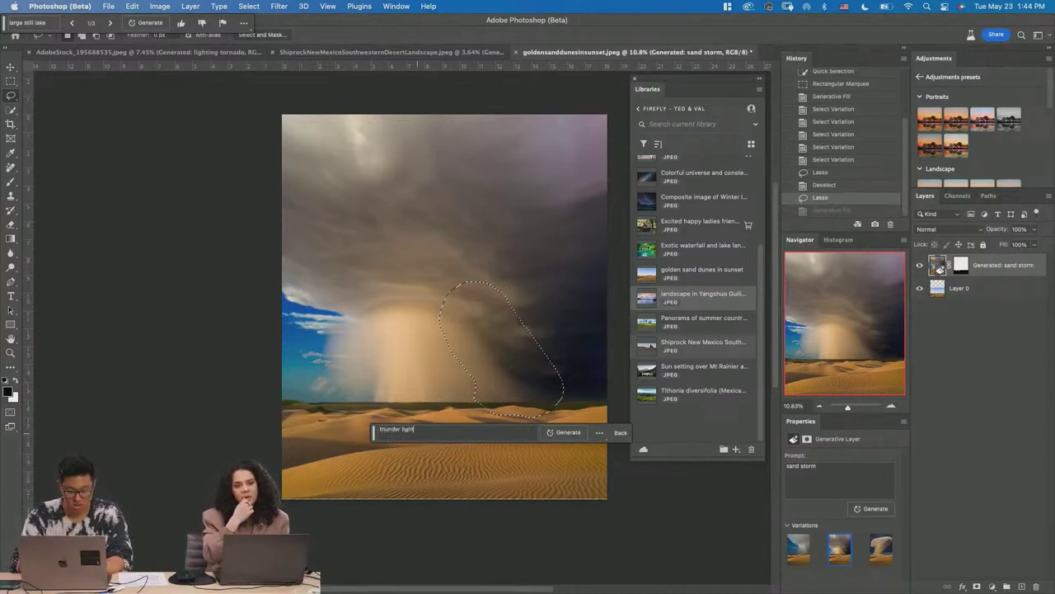
{"action": "type", "text": "ting"}
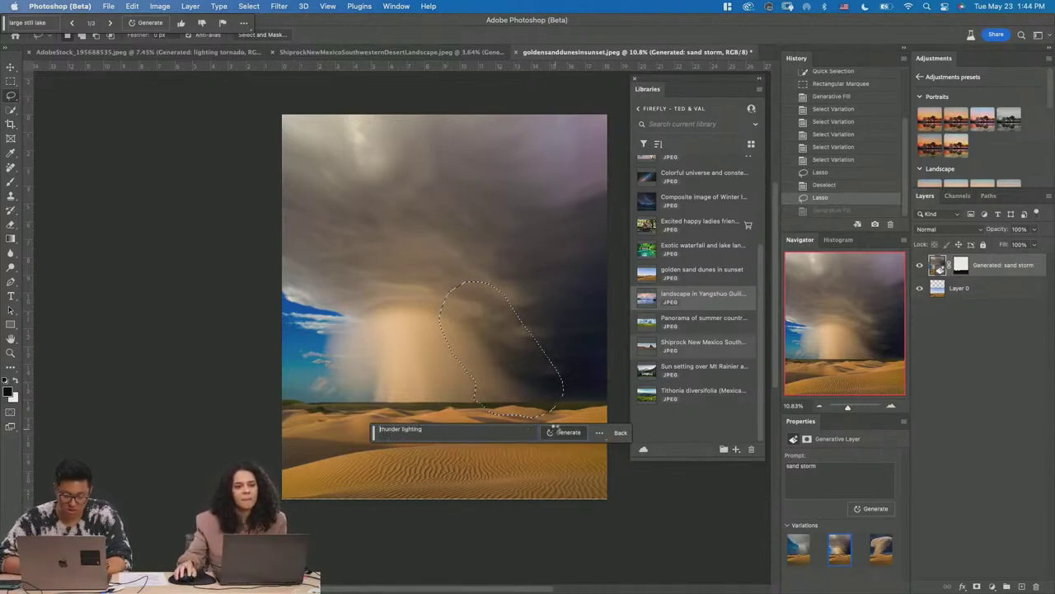
{"action": "left_click", "coordinate": [557, 432]}
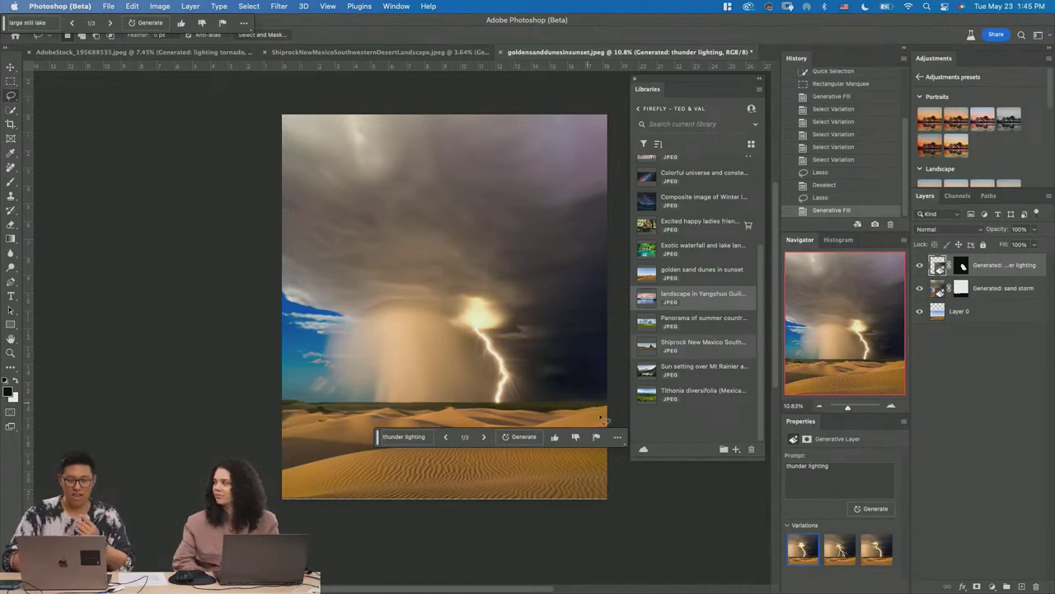
- Preview the three lightning bolt variations and return to the first
{"action": "left_click", "coordinate": [831, 557]}
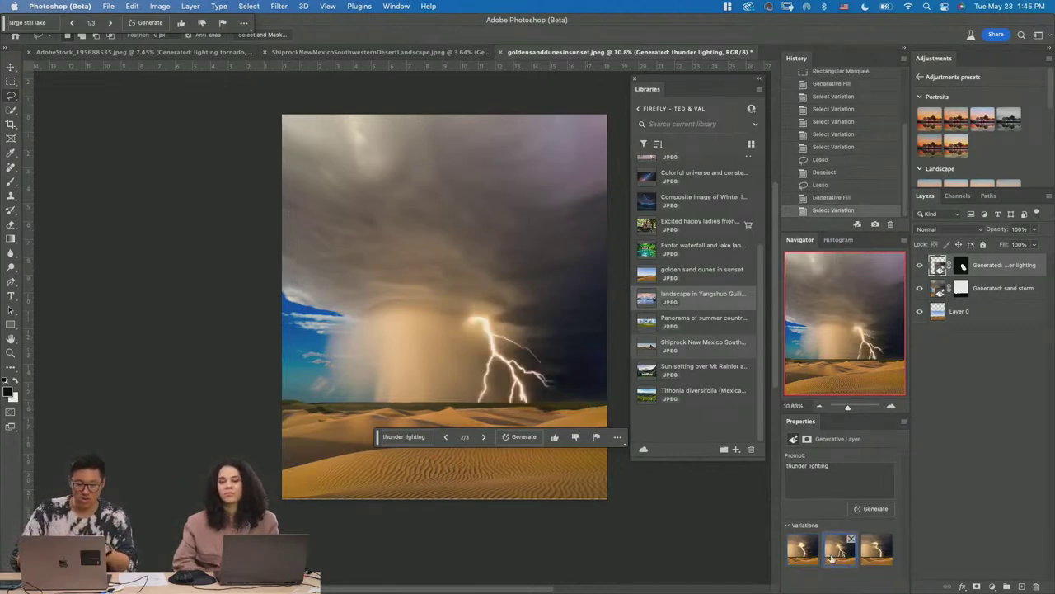
{"action": "left_click", "coordinate": [872, 554]}
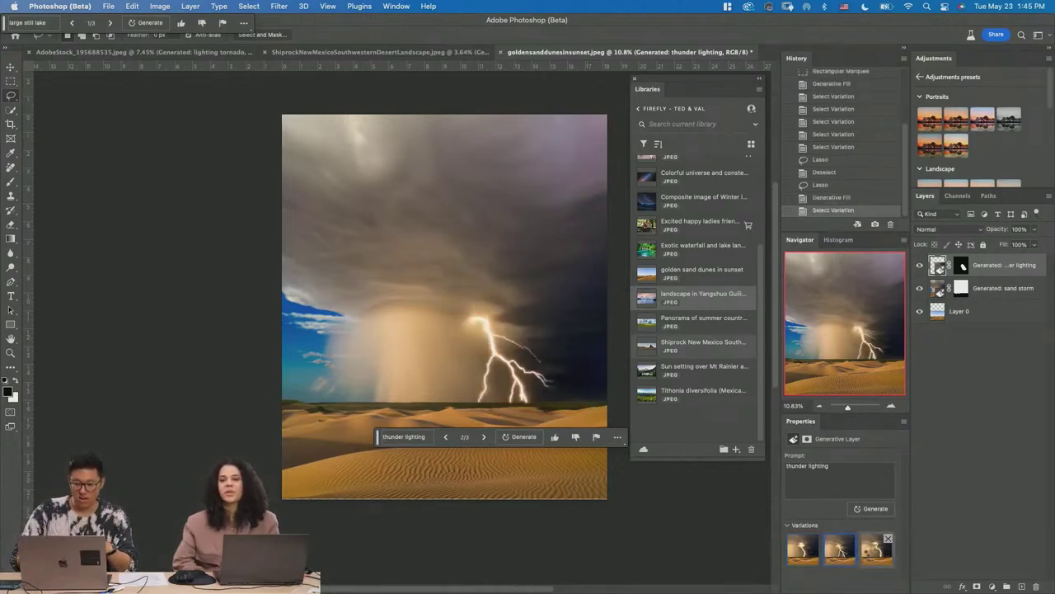
{"action": "left_click", "coordinate": [794, 554]}
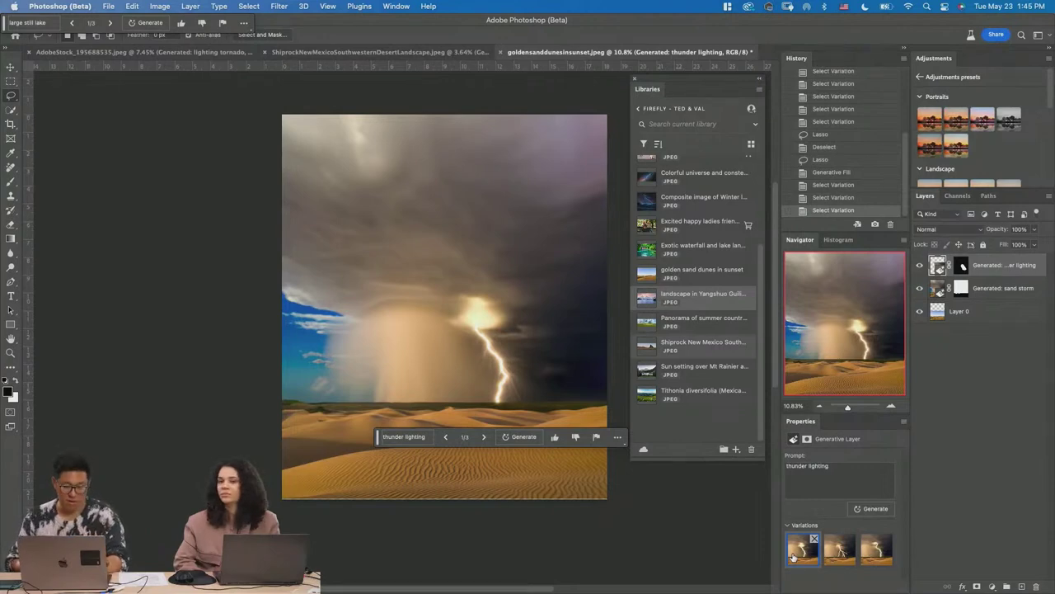
- Toggle the lightning layer to compare, then lasso a small sky patch above it
{"action": "left_click", "coordinate": [922, 266]}
{"action": "left_click", "coordinate": [922, 267]}
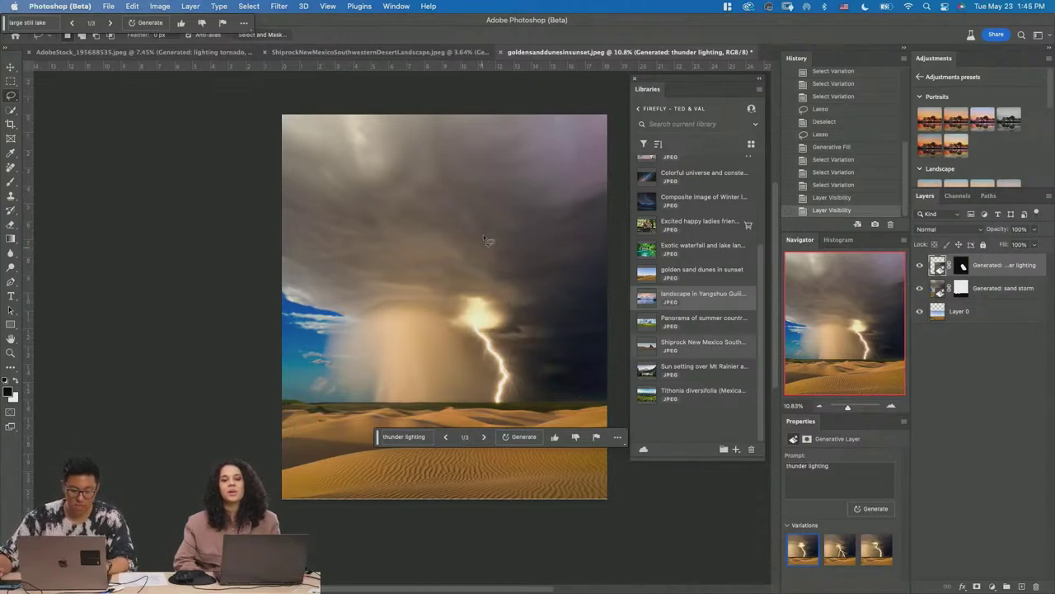
{"action": "mouse_move", "coordinate": [486, 240]}
{"action": "left_mouse_down"}
{"action": "mouse_move", "coordinate": [471, 252]}
{"action": "mouse_move", "coordinate": [487, 243]}
{"action": "left_mouse_up"}
- Generate an 'old red airplane' in the selected storm sky
{"action": "left_click", "coordinate": [371, 272]}
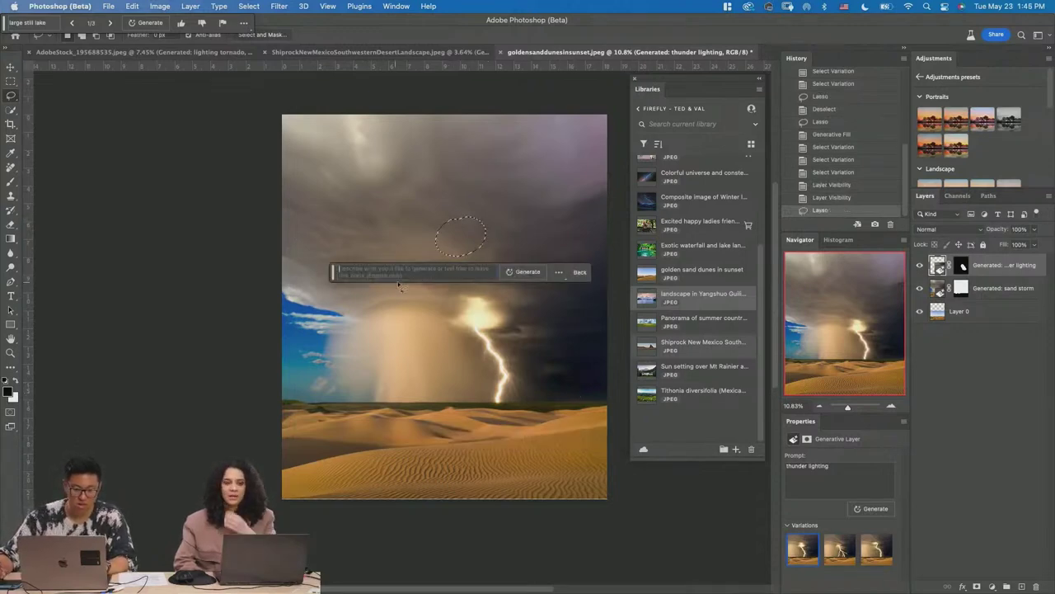
{"action": "type", "text": "d red airplane"}
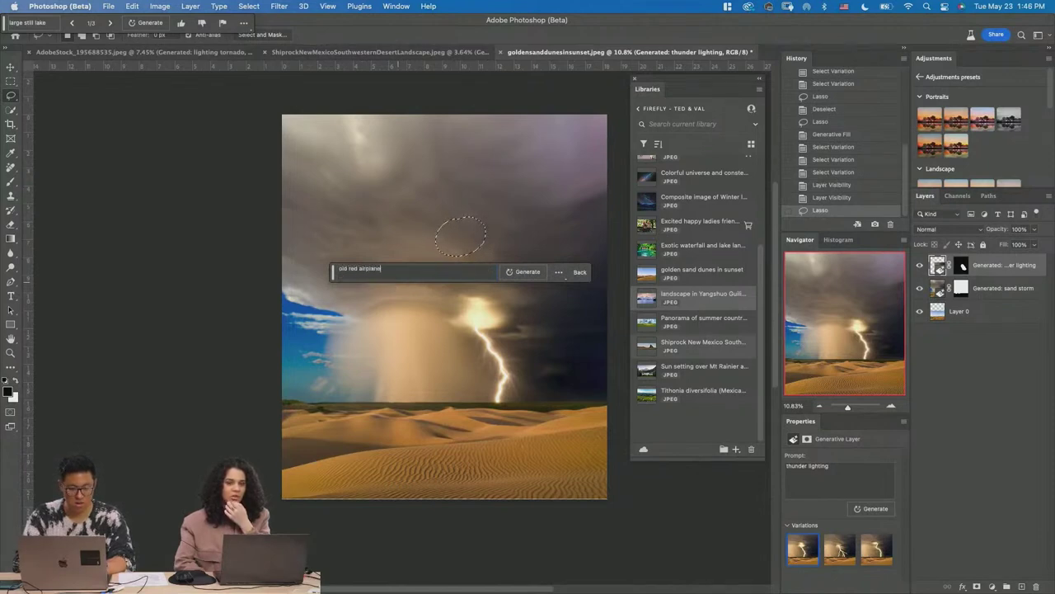
{"action": "key", "text": "Return"}
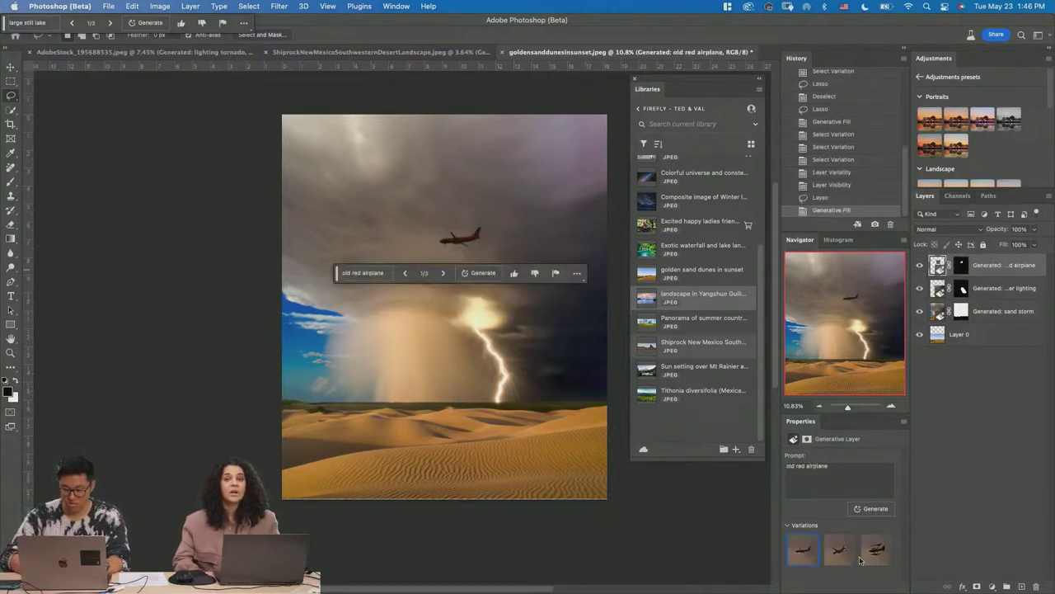
- Pick the biplane variation, zoom in to inspect it, then delete the airplane layer
{"action": "left_click", "coordinate": [877, 553]}
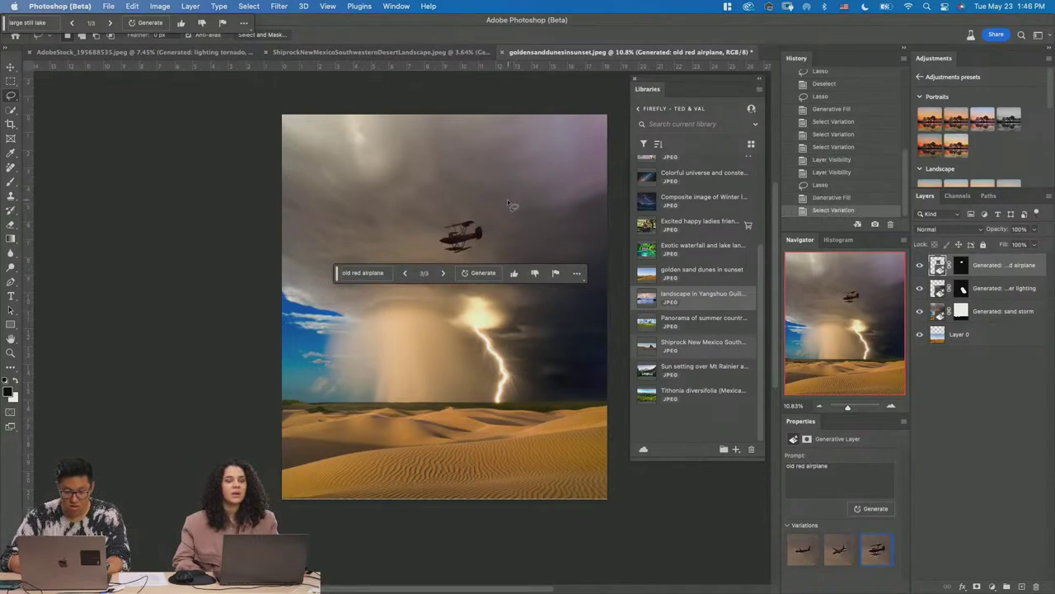
{"action": "key", "text": "v"}
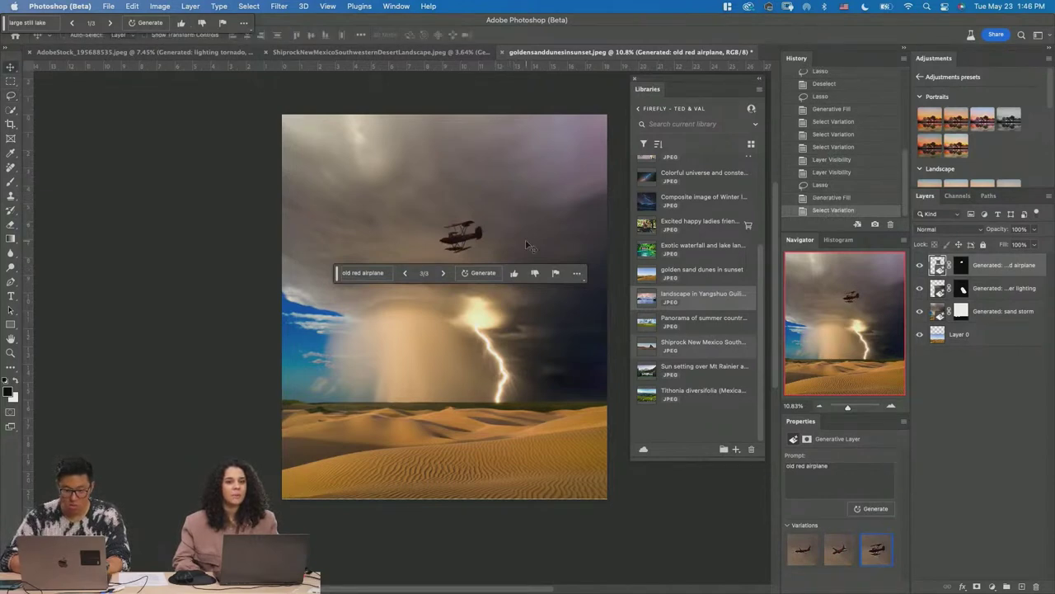
{"action": "key", "text": "z"}
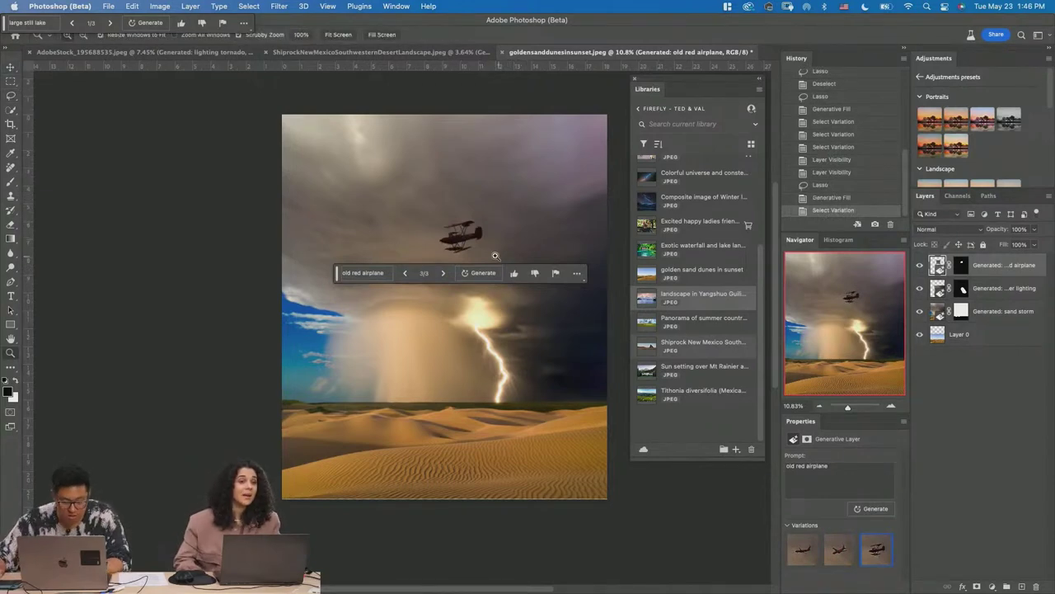
{"action": "mouse_move", "coordinate": [493, 256]}
{"action": "left_mouse_down"}
{"action": "mouse_move", "coordinate": [506, 269]}
{"action": "mouse_move", "coordinate": [494, 262]}
{"action": "left_mouse_up"}
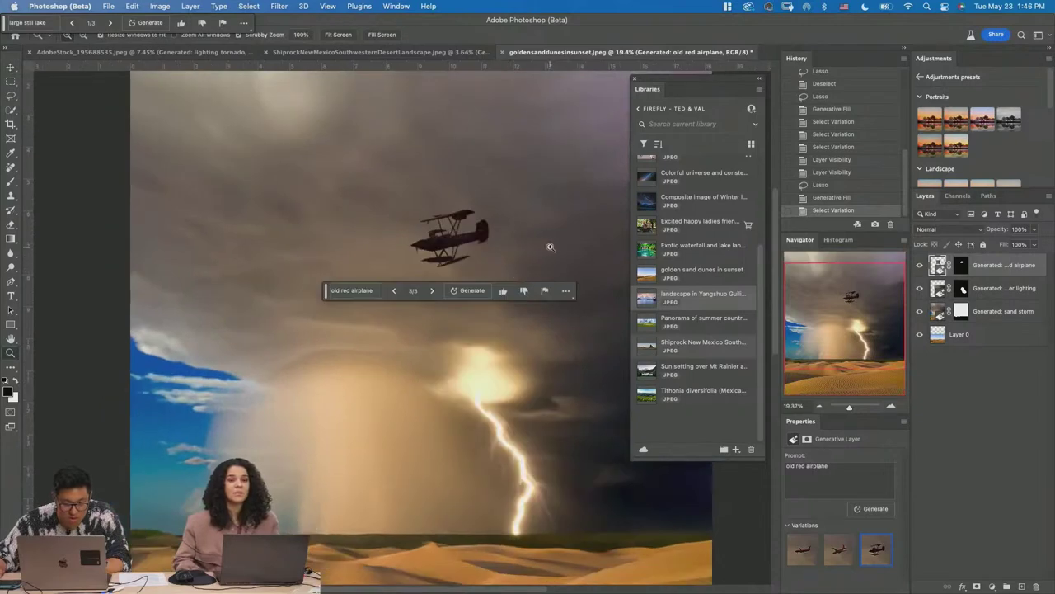
{"action": "key", "text": "super+0"}
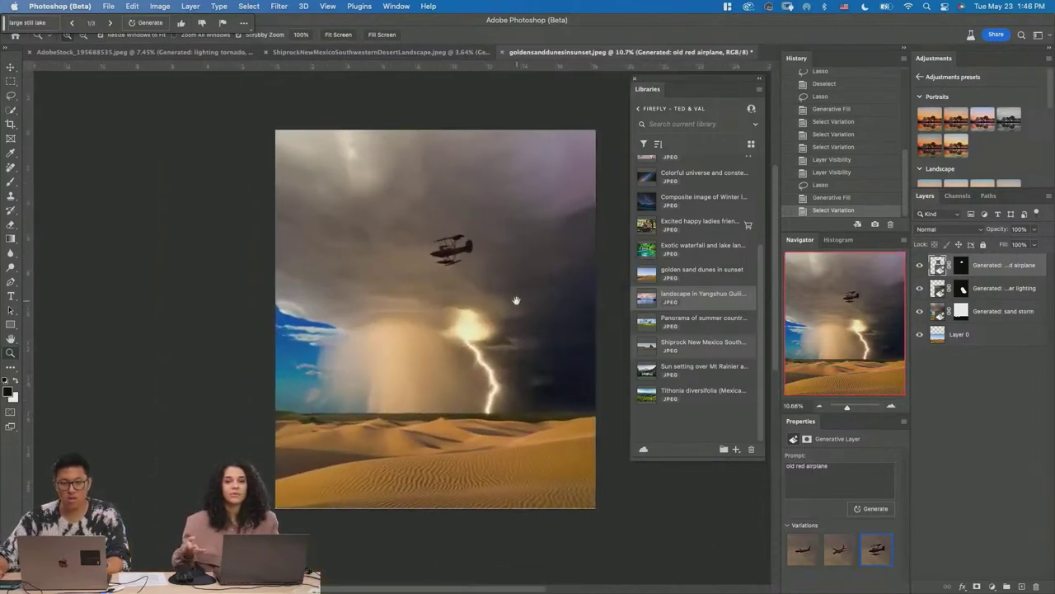
{"action": "key", "text": "BackSpace"}
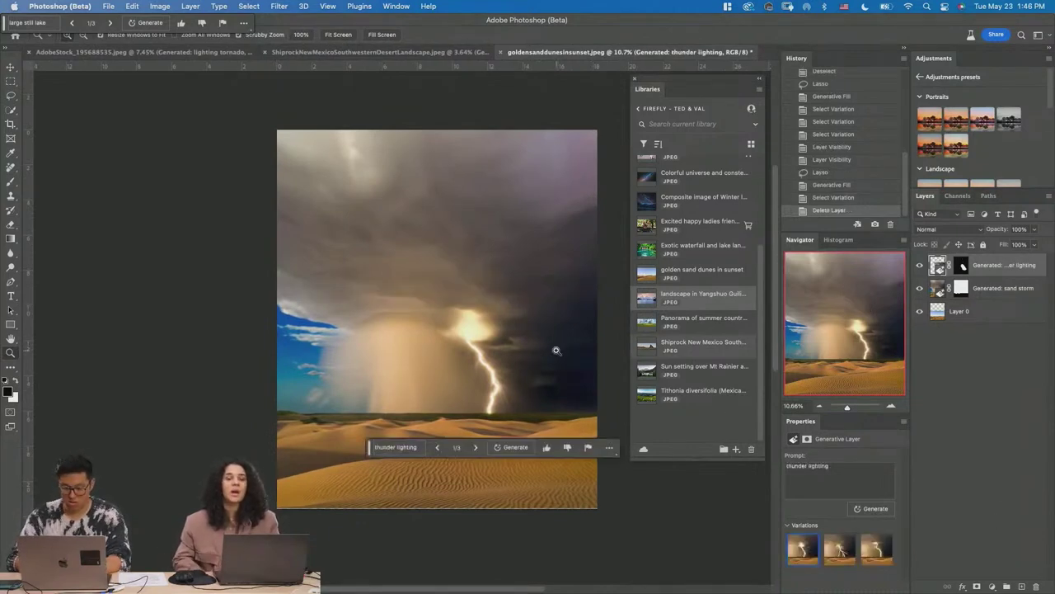
- Lasso a small area on the horizon beneath the dust storm, redrawing it once
{"action": "key", "text": "l"}
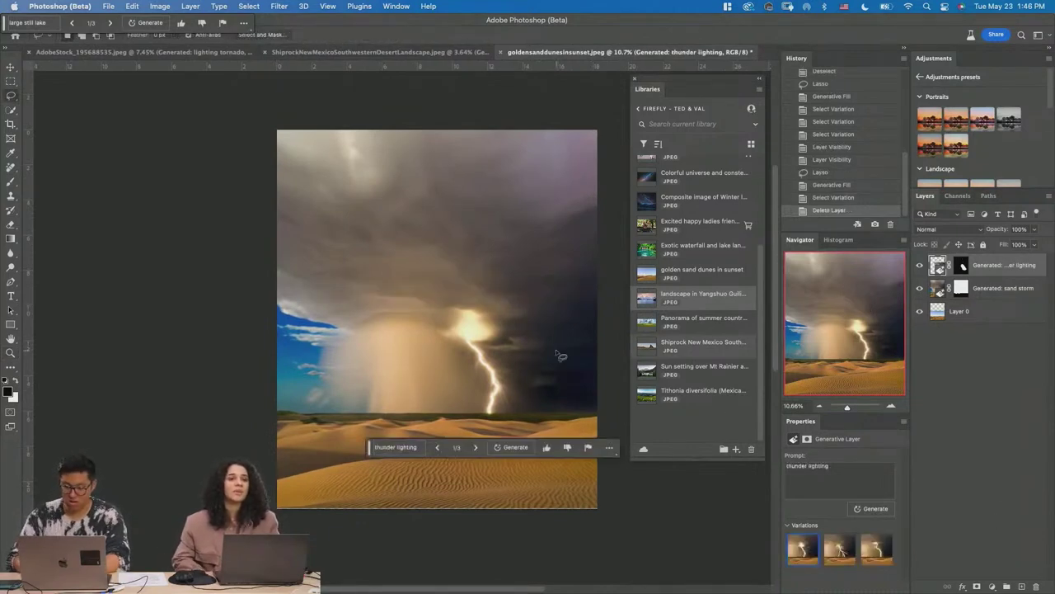
{"action": "left_click_drag", "start_coordinate": [408, 380], "coordinate": [379, 403]}
{"action": "mouse_move", "coordinate": [421, 431]}
{"action": "left_mouse_down"}
{"action": "mouse_move", "coordinate": [462, 414]}
{"action": "mouse_move", "coordinate": [451, 383]}
{"action": "mouse_move", "coordinate": [416, 370]}
{"action": "mouse_move", "coordinate": [394, 412]}
{"action": "mouse_move", "coordinate": [432, 422]}
{"action": "left_mouse_up"}
{"action": "left_click", "coordinate": [408, 384]}
{"action": "left_click_drag", "start_coordinate": [403, 380], "coordinate": [404, 381]}
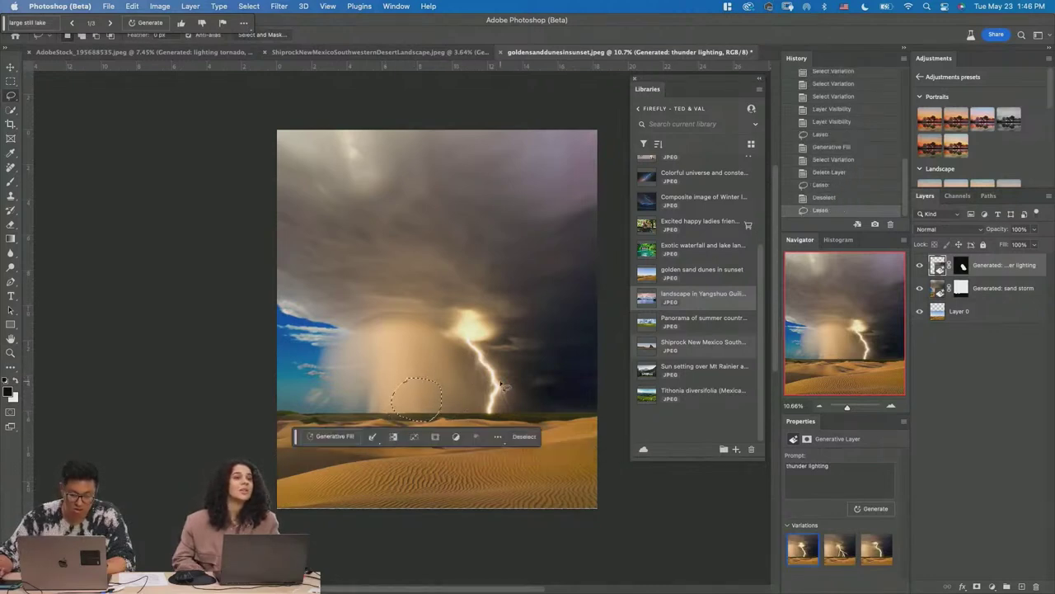
- Generative Fill the area with 'pirate ship', replacing the initial 'ships' prompt
{"action": "left_click", "coordinate": [340, 437]}
{"action": "type", "text": "ship"}
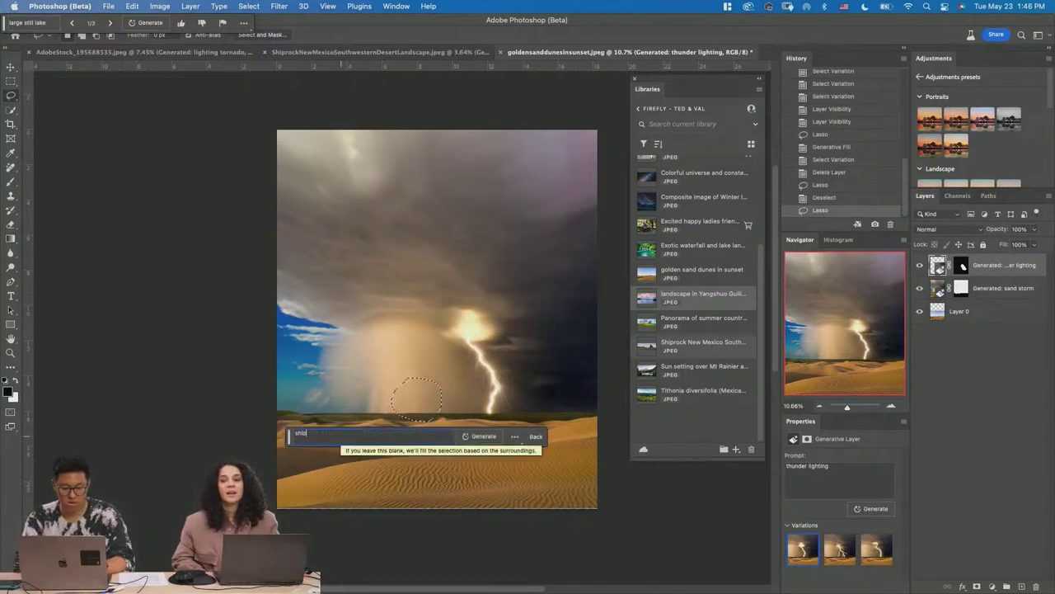
{"action": "type", "text": "s"}
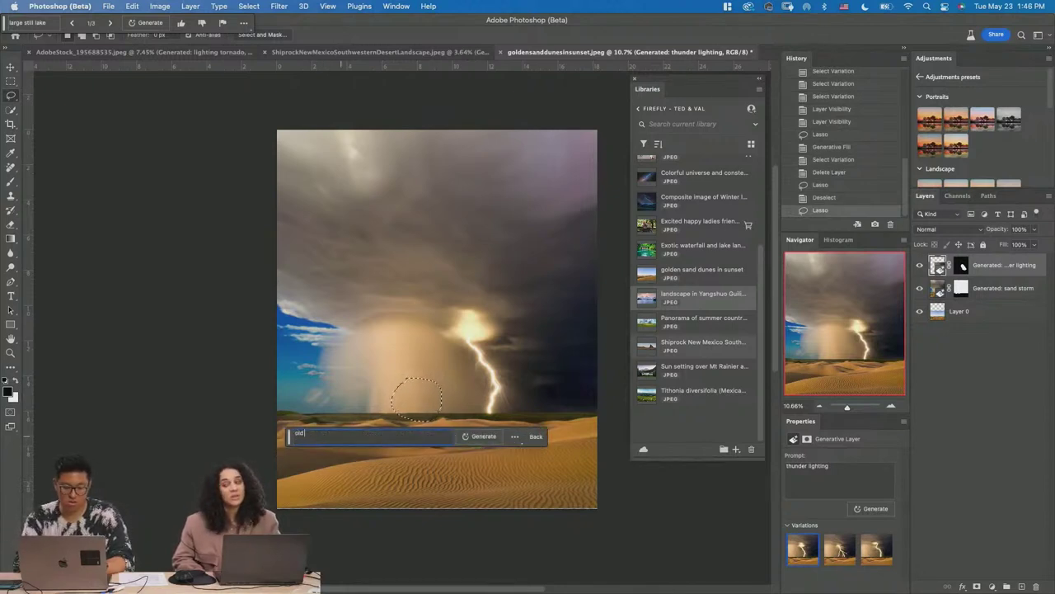
{"action": "key", "text": "super+a"}
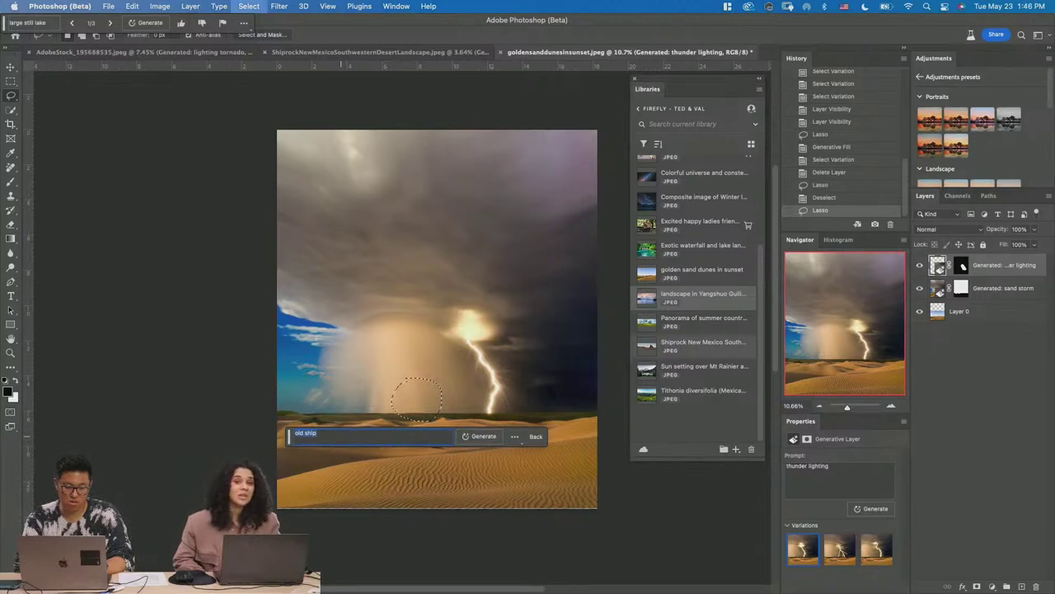
{"action": "type", "text": "pirate s"}
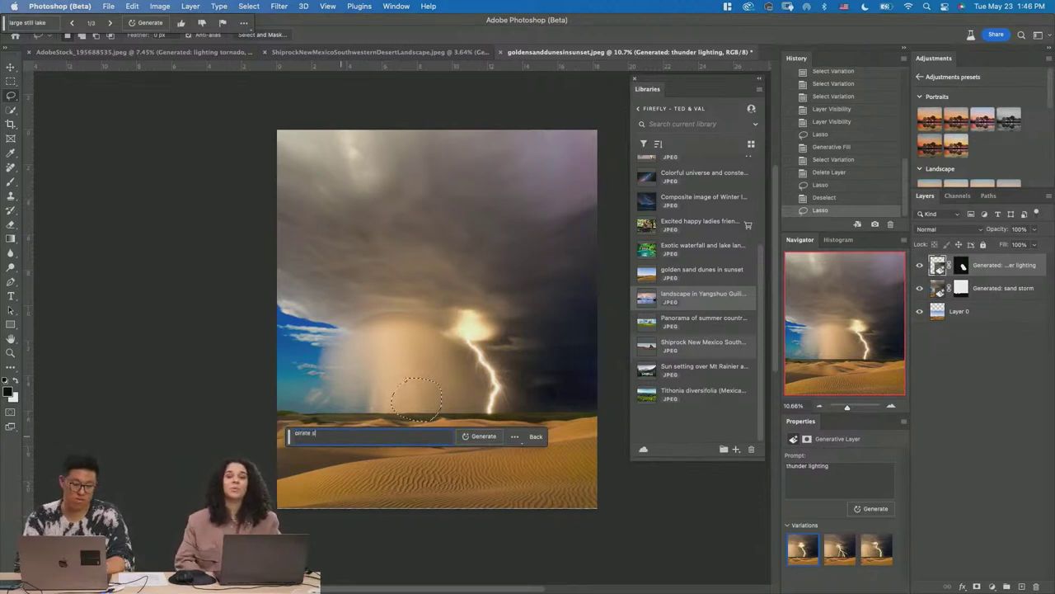
{"action": "type", "text": "hip"}
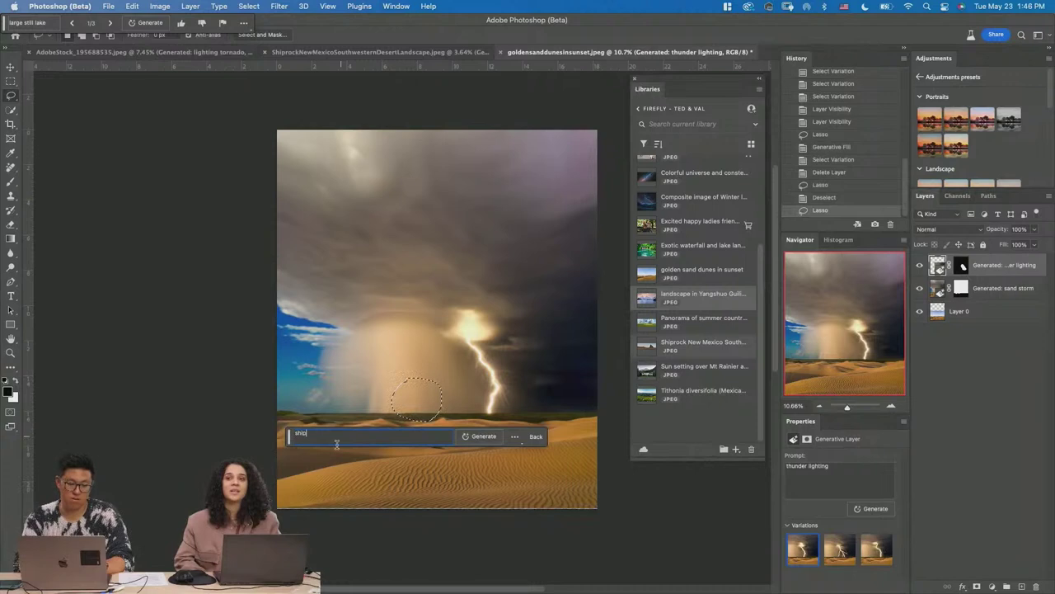
{"action": "left_click", "coordinate": [481, 436]}
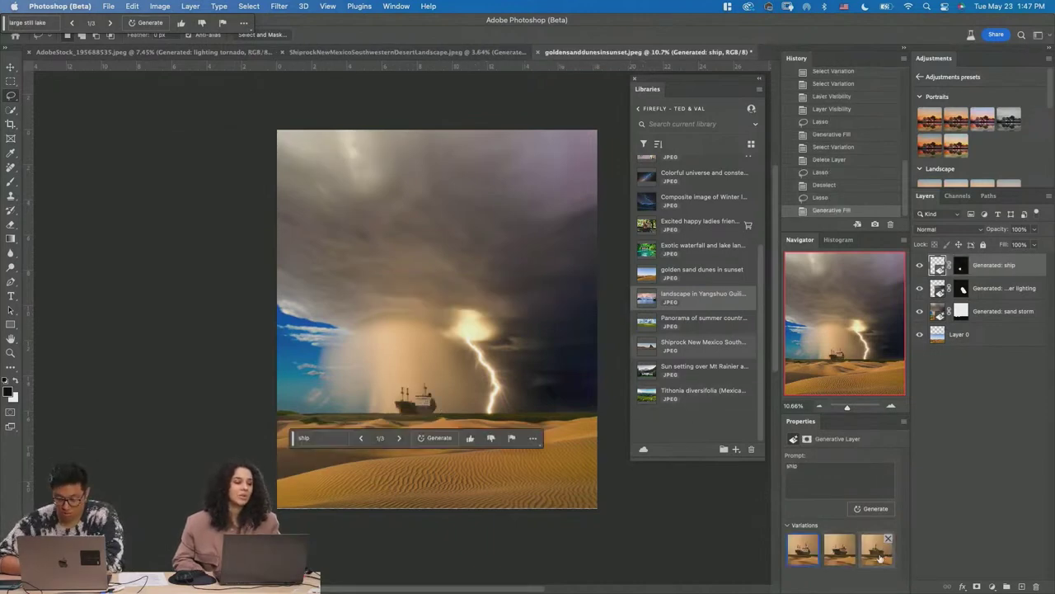
- Browse the ship variations, then revert to the Lasso step in History
{"action": "left_click", "coordinate": [838, 554]}
{"action": "left_click", "coordinate": [838, 559]}
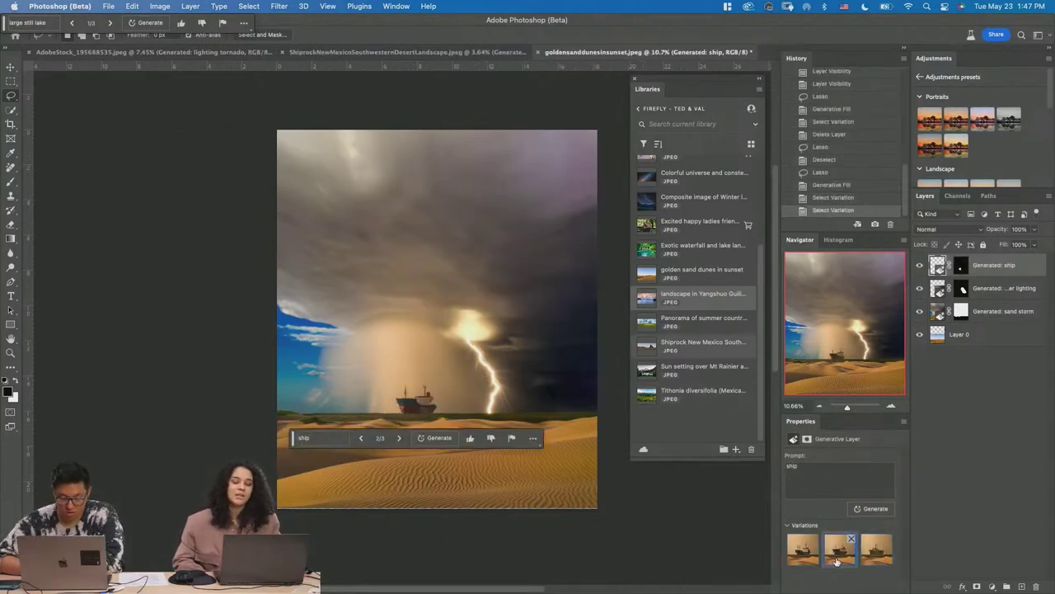
{"action": "left_click", "coordinate": [811, 564]}
{"action": "left_click", "coordinate": [825, 162]}
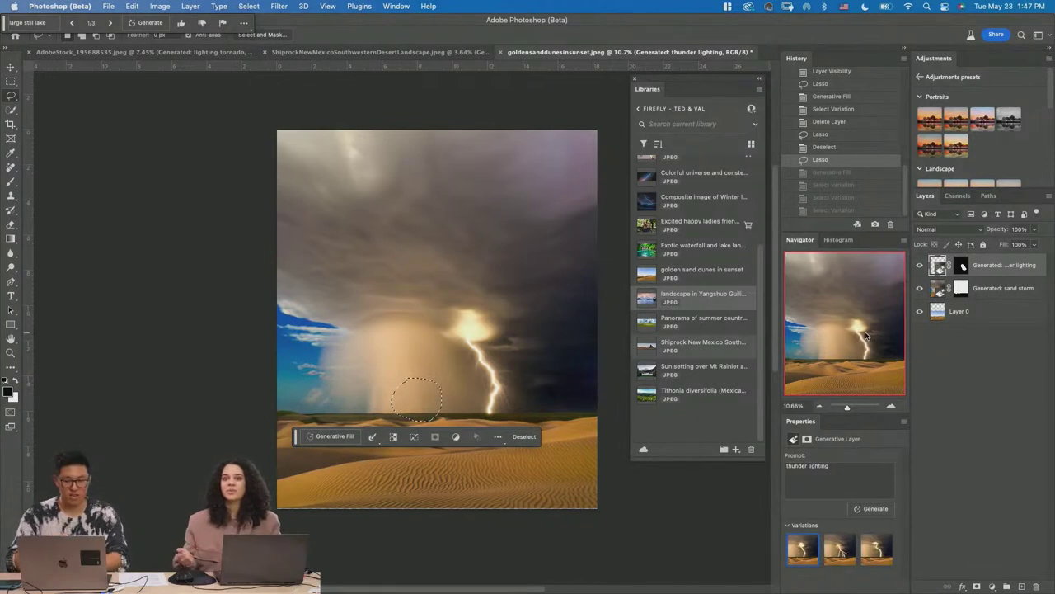
- Generative Fill the horizon selection with 'ship sail' and keep the third variation
{"action": "left_click", "coordinate": [335, 436]}
{"action": "type", "text": "lhi"}
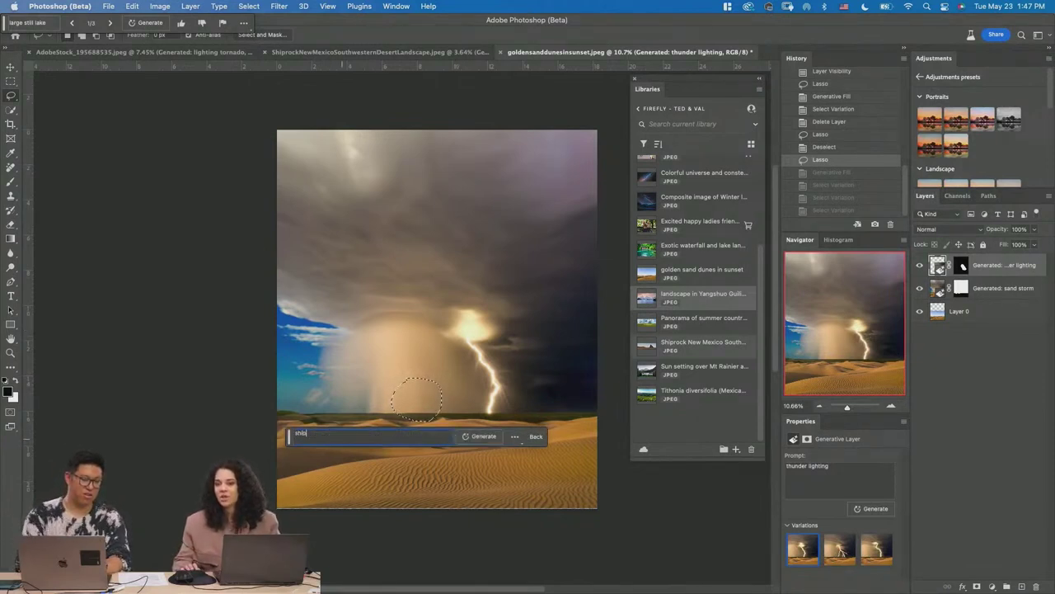
{"action": "type", "text": "p"}
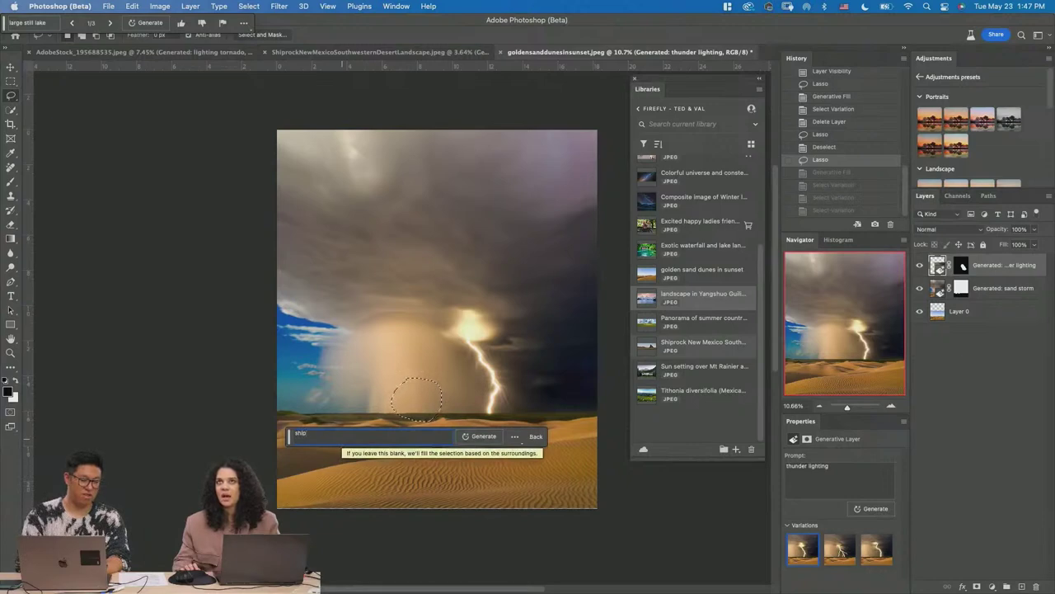
{"action": "type", "text": " sail"}
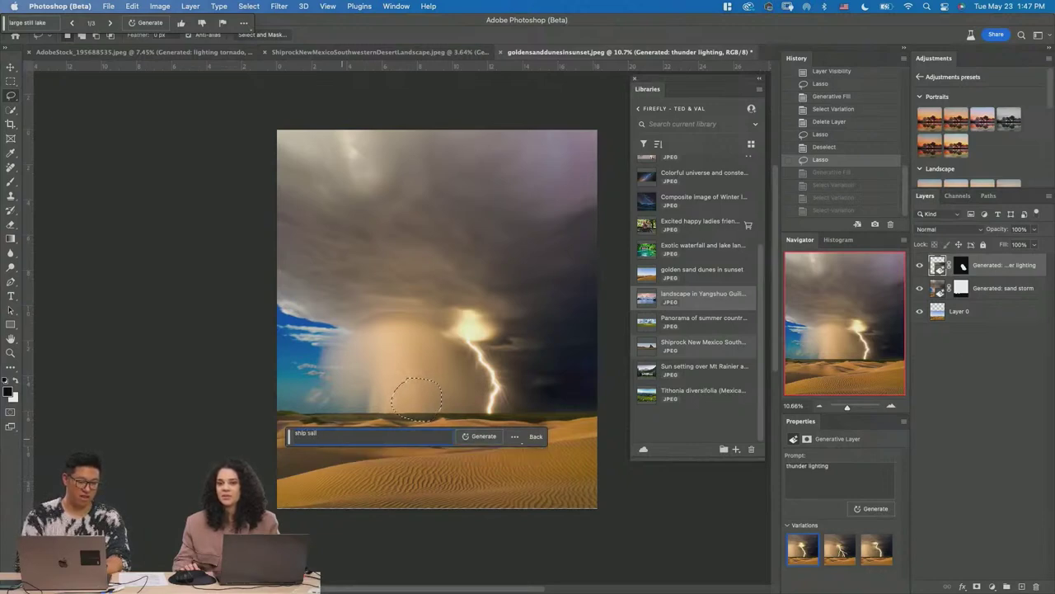
{"action": "left_click", "coordinate": [476, 436]}
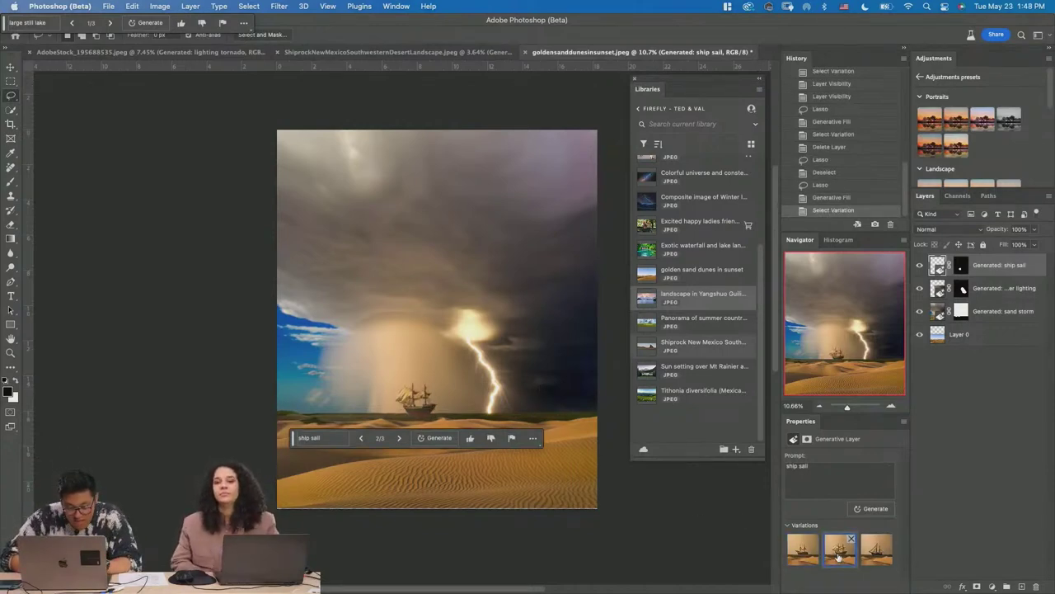
{"action": "left_click", "coordinate": [873, 560]}
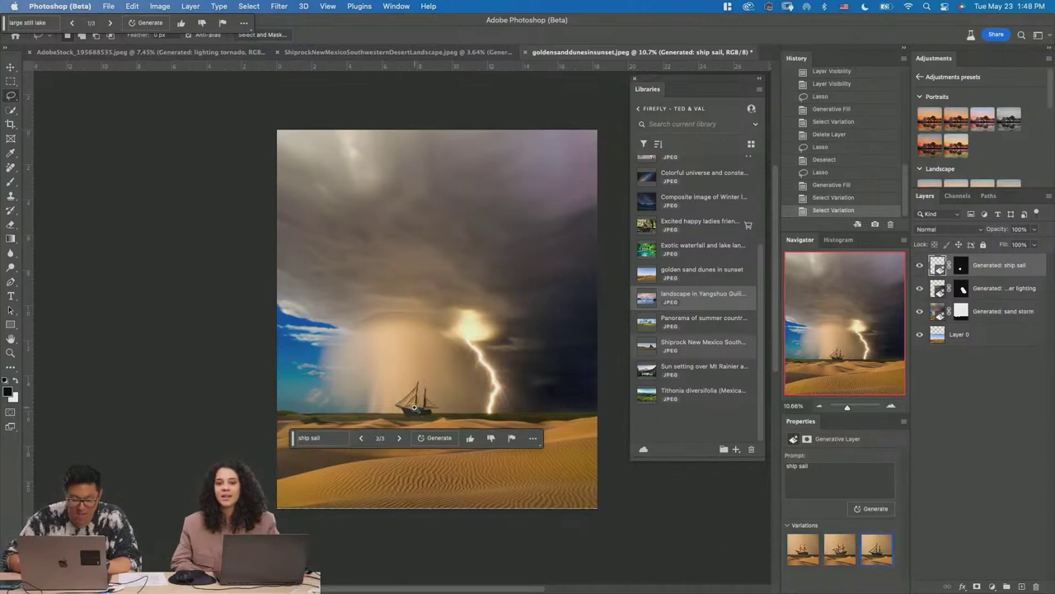
{"action": "key", "text": "z"}
{"action": "mouse_move", "coordinate": [449, 409]}
{"action": "left_mouse_down"}
{"action": "mouse_move", "coordinate": [578, 409]}
{"action": "mouse_move", "coordinate": [450, 409]}
{"action": "mouse_move", "coordinate": [560, 404]}
{"action": "mouse_move", "coordinate": [445, 393]}
{"action": "mouse_move", "coordinate": [458, 382]}
{"action": "mouse_move", "coordinate": [469, 392]}
{"action": "mouse_move", "coordinate": [430, 405]}
{"action": "left_mouse_up"}
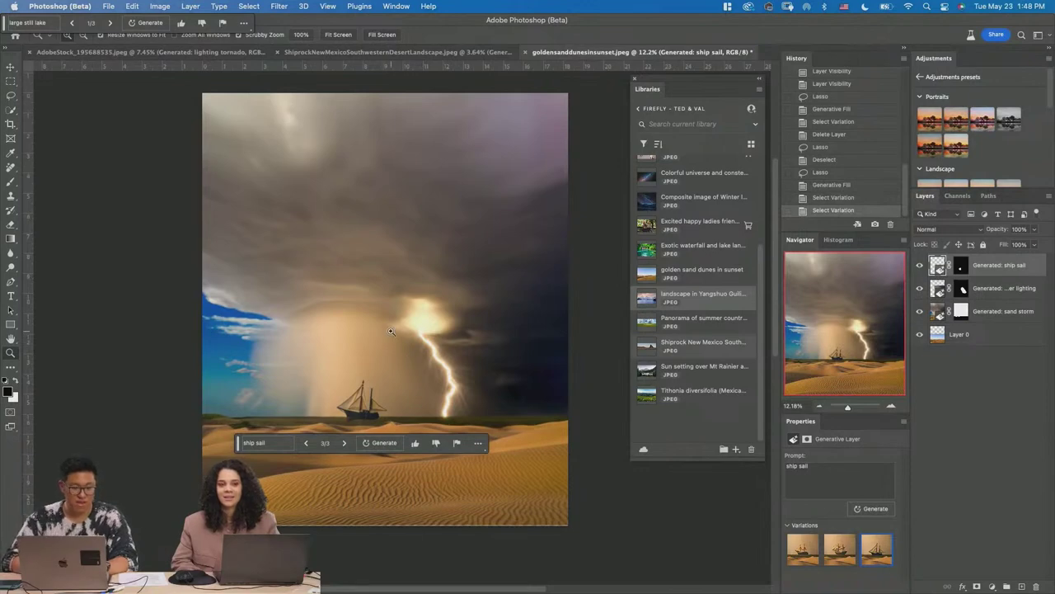
- Open the TedsLittleDreamArt folder in Finder and close the sand dunes document without saving
{"action": "left_click", "coordinate": [335, 569]}
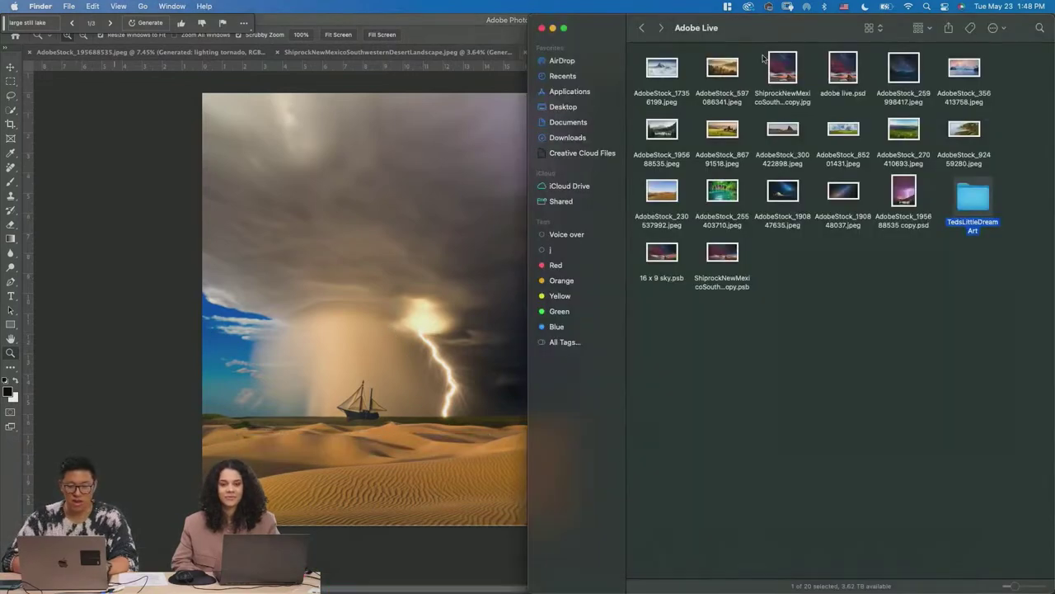
{"action": "double_click", "coordinate": [982, 203]}
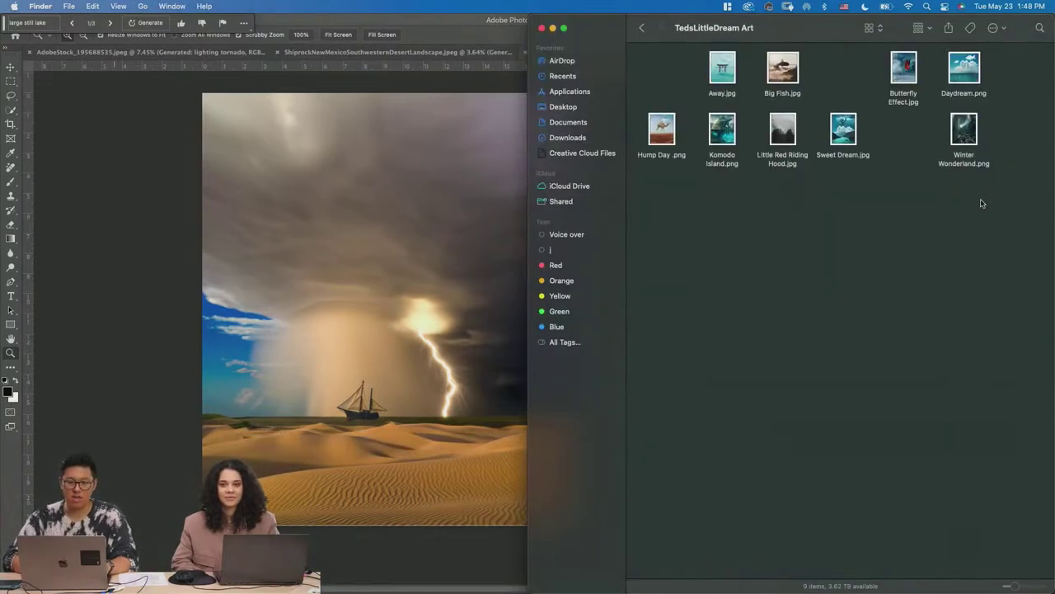
{"action": "left_click", "coordinate": [450, 29]}
{"action": "key", "text": "super+w"}
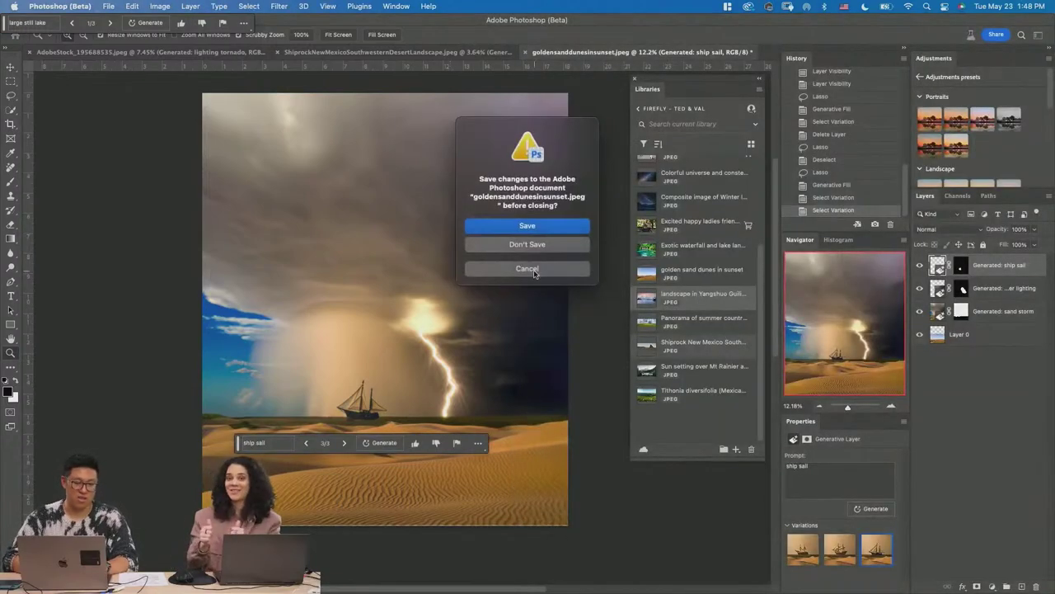
{"action": "left_click", "coordinate": [549, 245]}
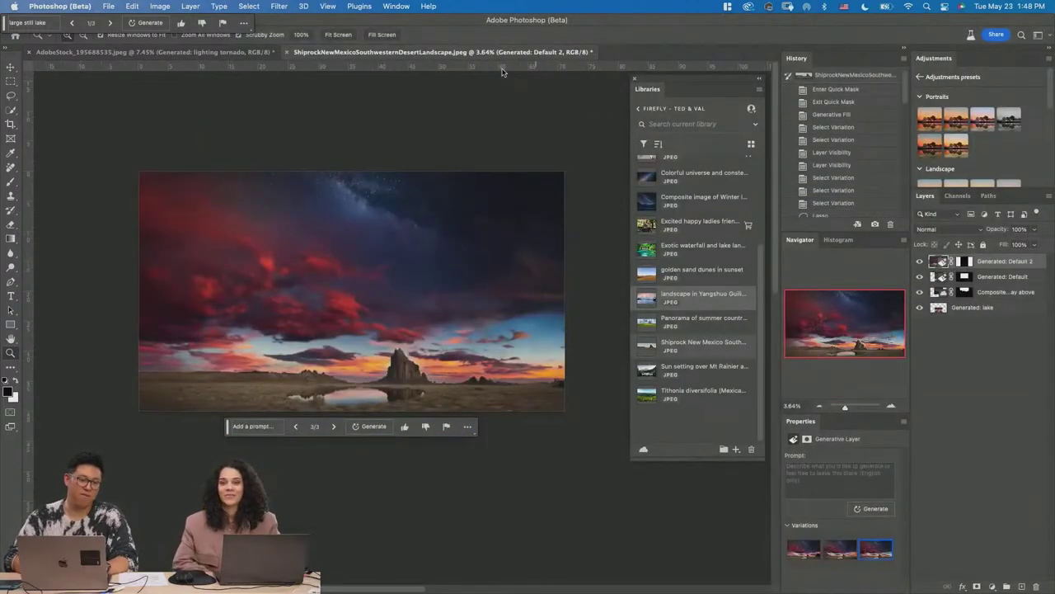
- Close the lightning artwork without saving and open Winter Wonderland.png in Photoshop
{"action": "left_click", "coordinate": [195, 52]}
{"action": "key", "text": "super+w"}
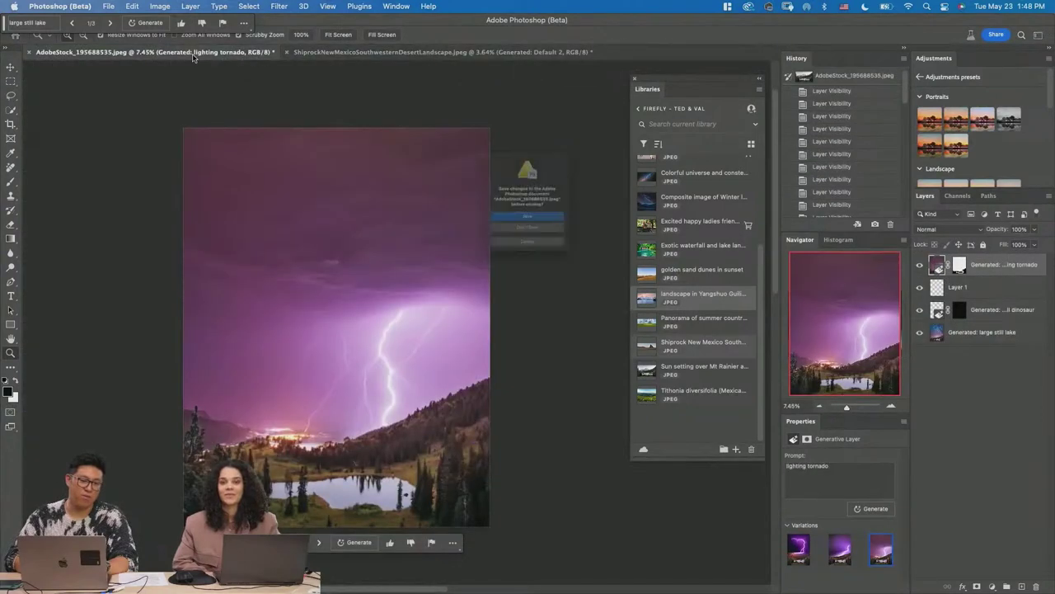
{"action": "left_click", "coordinate": [541, 245]}
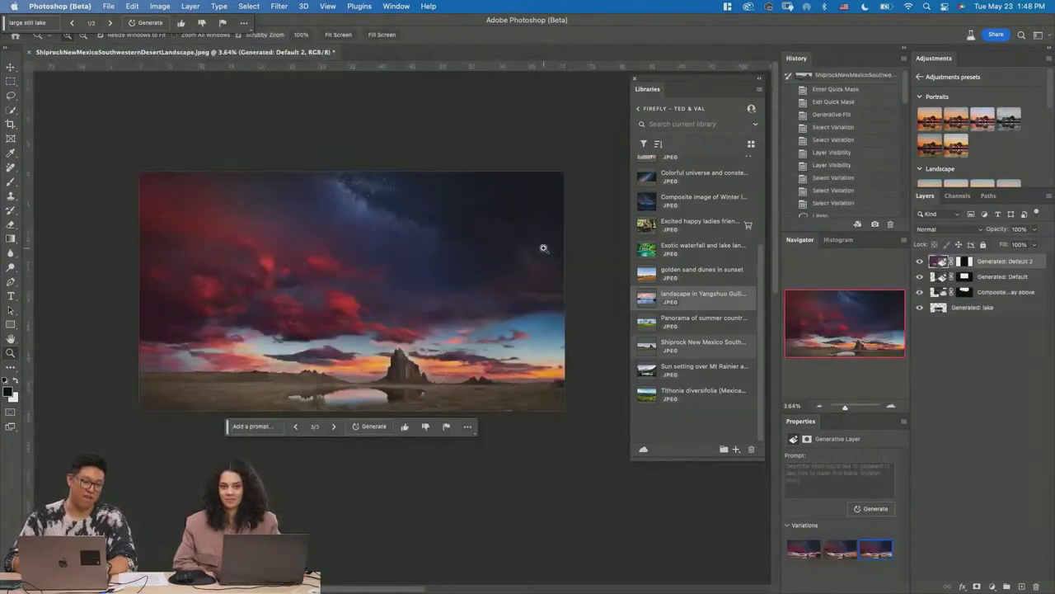
{"action": "key", "text": "super+Tab"}
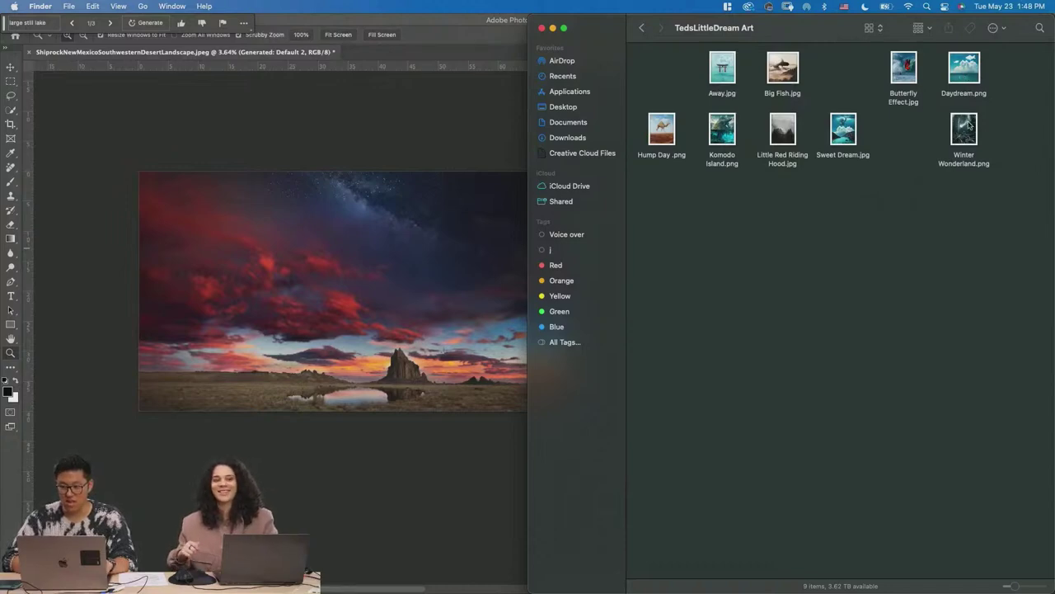
{"action": "left_click_drag", "start_coordinate": [964, 129], "coordinate": [442, 51]}
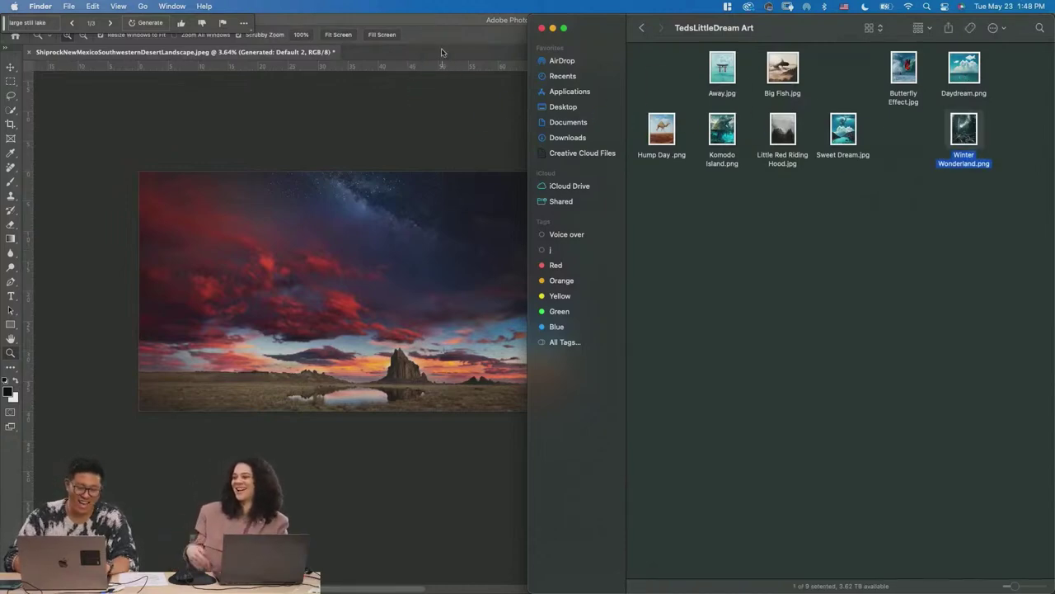
{"action": "left_click", "coordinate": [441, 52]}
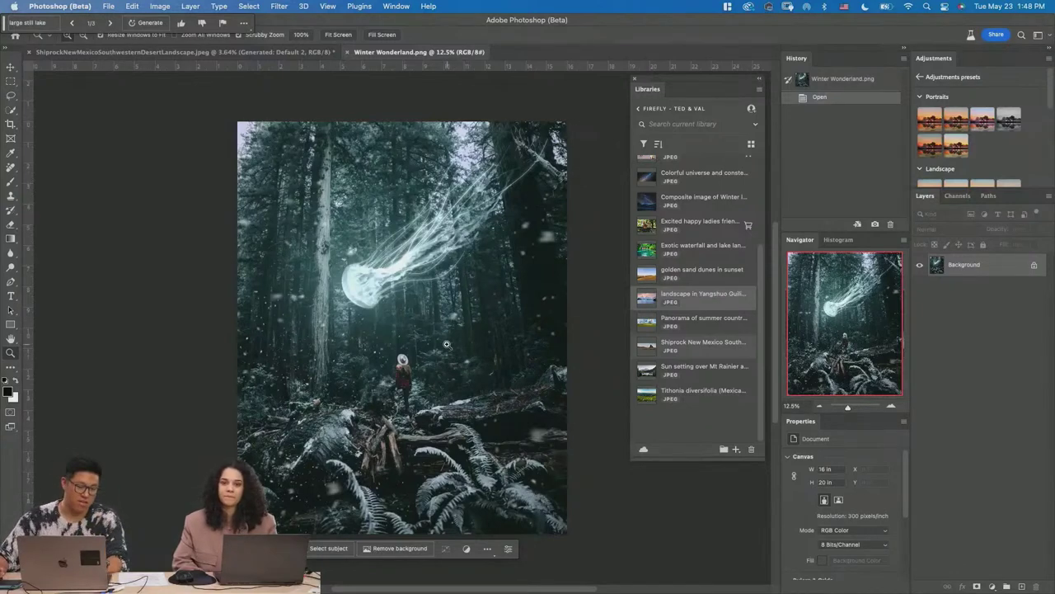
- Crop the Winter Wonderland canvas out to 16:9, extending past both image sides
{"action": "left_click_drag", "start_coordinate": [446, 344], "coordinate": [198, 49]}
{"action": "key", "text": "c"}
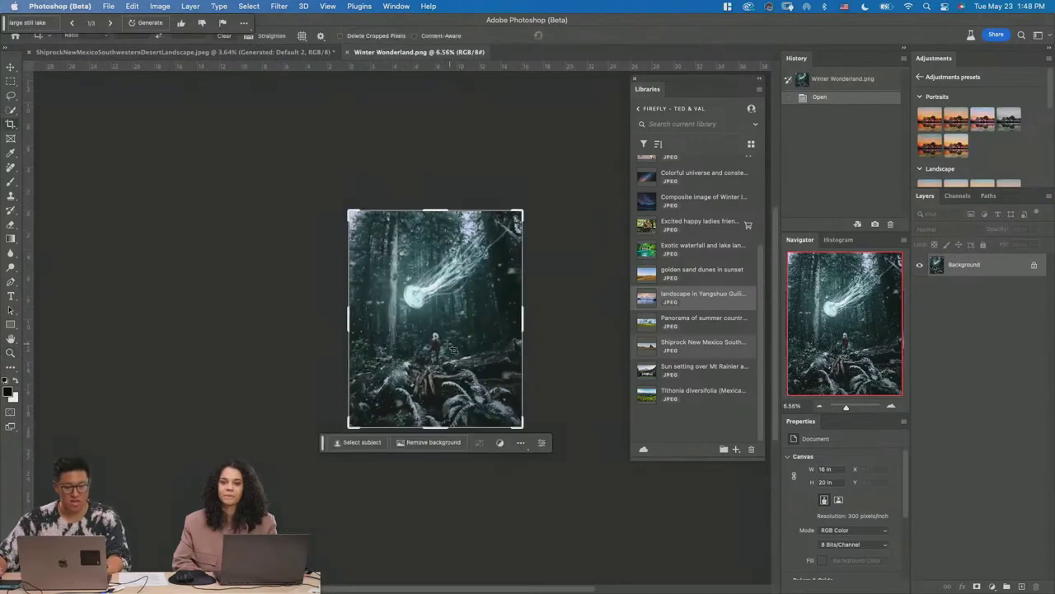
{"action": "left_click", "coordinate": [75, 36]}
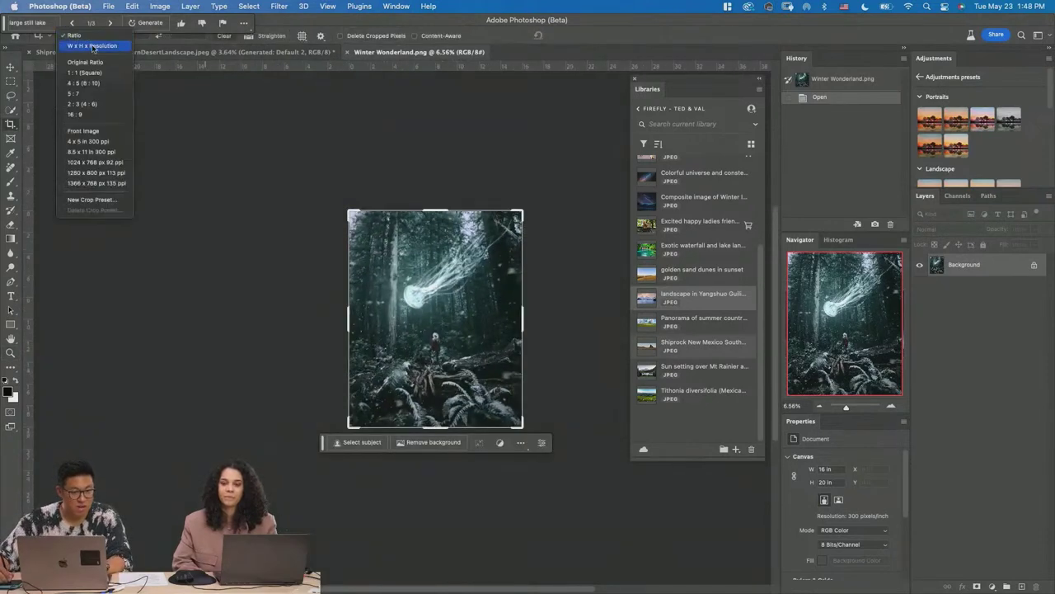
{"action": "left_click", "coordinate": [83, 122]}
{"action": "mouse_move", "coordinate": [290, 172]}
{"action": "left_mouse_down"}
{"action": "mouse_move", "coordinate": [596, 404]}
{"action": "mouse_move", "coordinate": [626, 408]}
{"action": "left_mouse_up"}
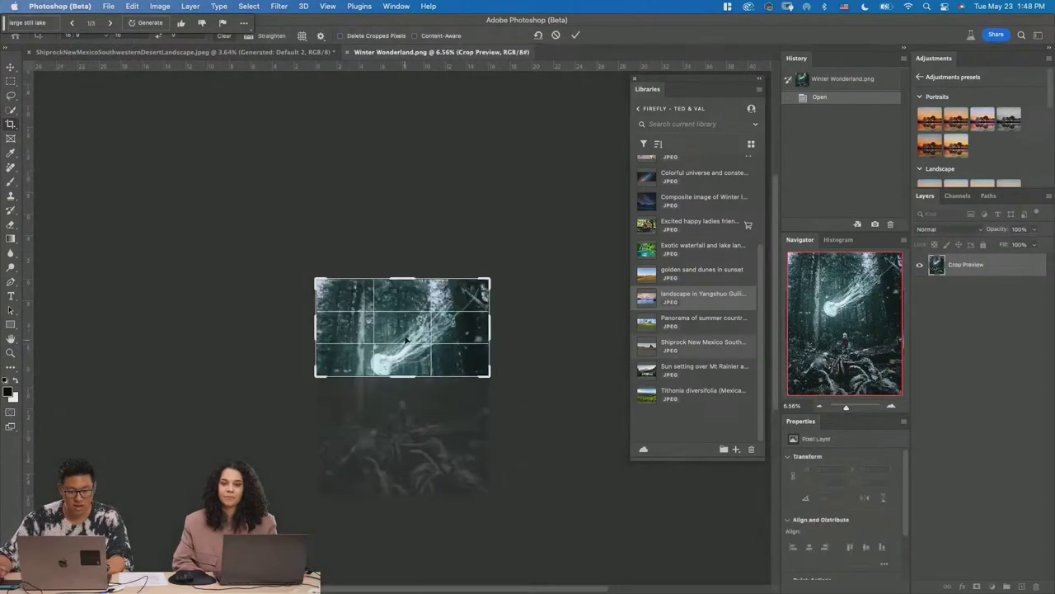
{"action": "left_click_drag", "start_coordinate": [396, 380], "coordinate": [405, 437]}
{"action": "key", "text": "Return"}
- Select the empty left and right transparent strips together
{"action": "key", "text": "m"}
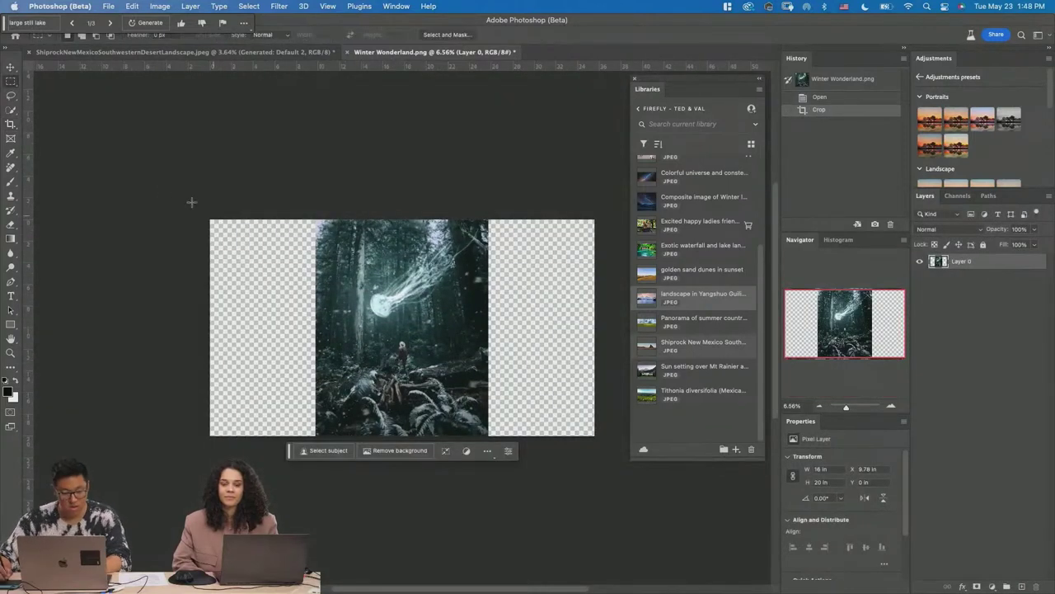
{"action": "left_click_drag", "start_coordinate": [190, 203], "coordinate": [323, 446]}
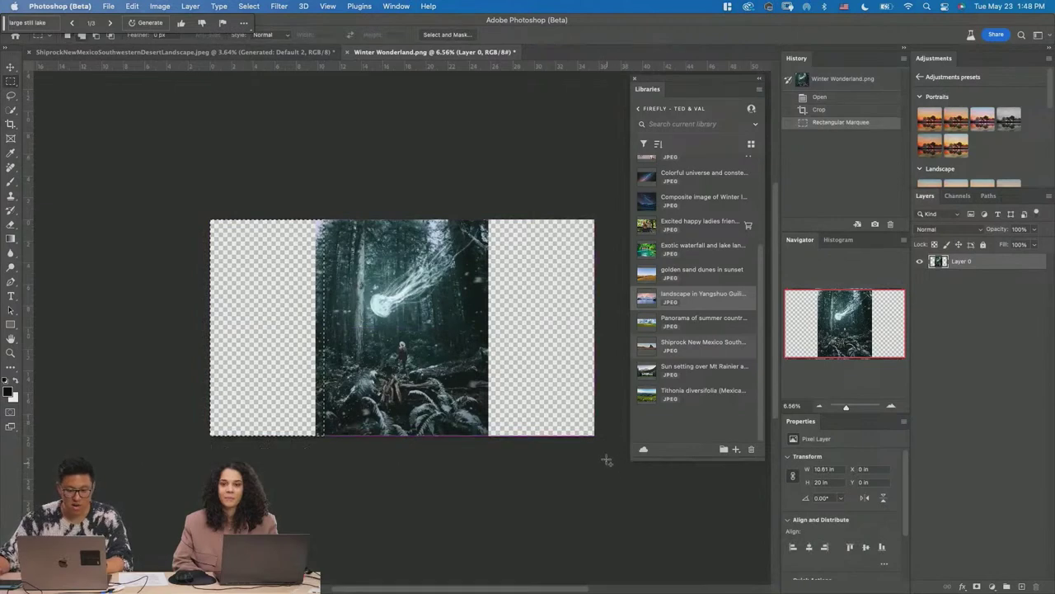
{"action": "left_click_drag", "start_coordinate": [477, 190], "coordinate": [478, 177]}
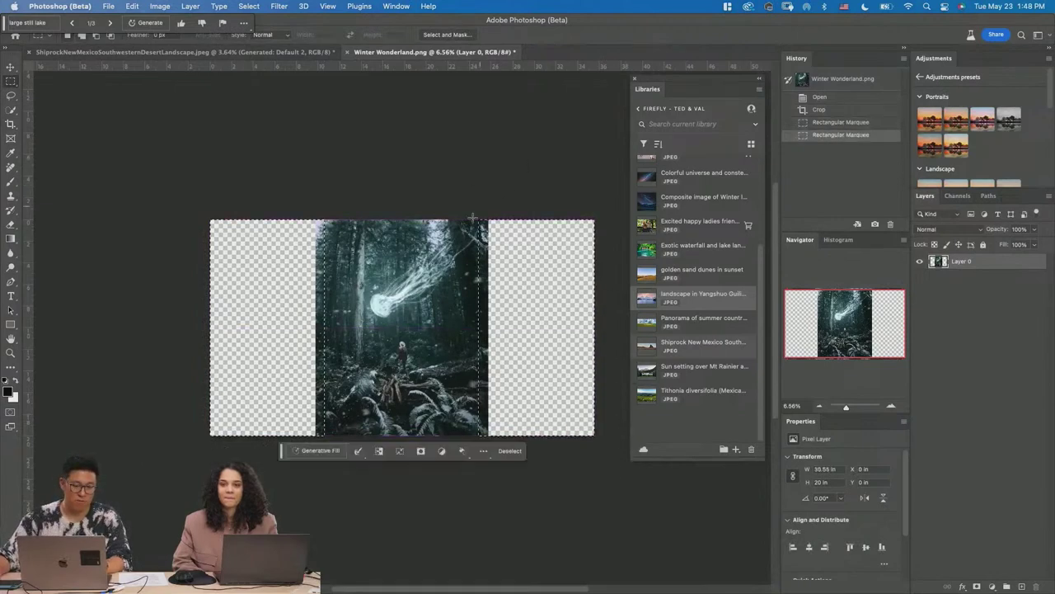
- Run Generative Fill with an empty prompt on the two side strips
{"action": "left_click", "coordinate": [306, 451]}
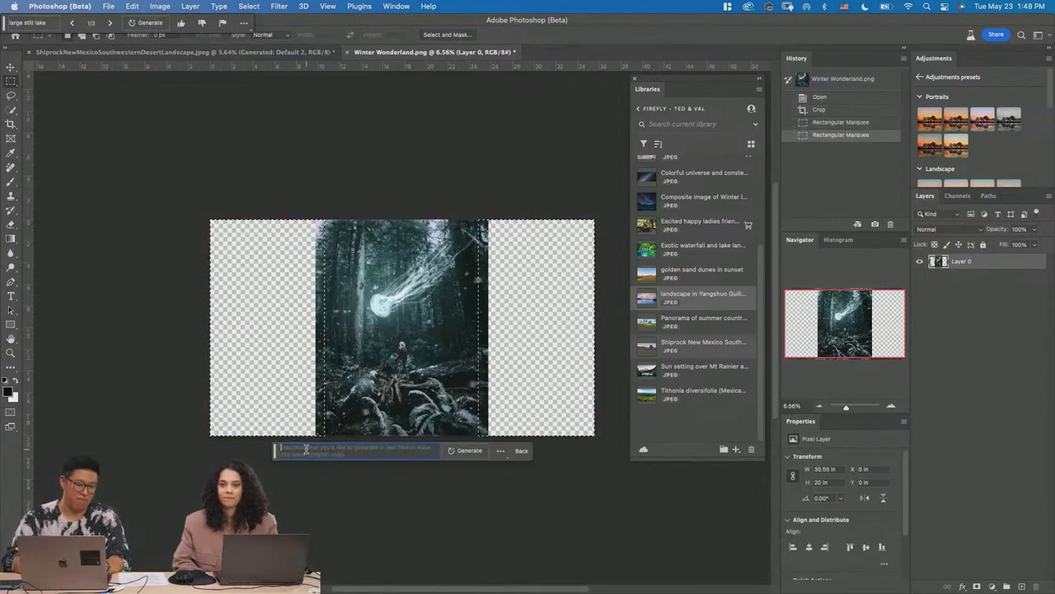
{"action": "left_click", "coordinate": [468, 451]}
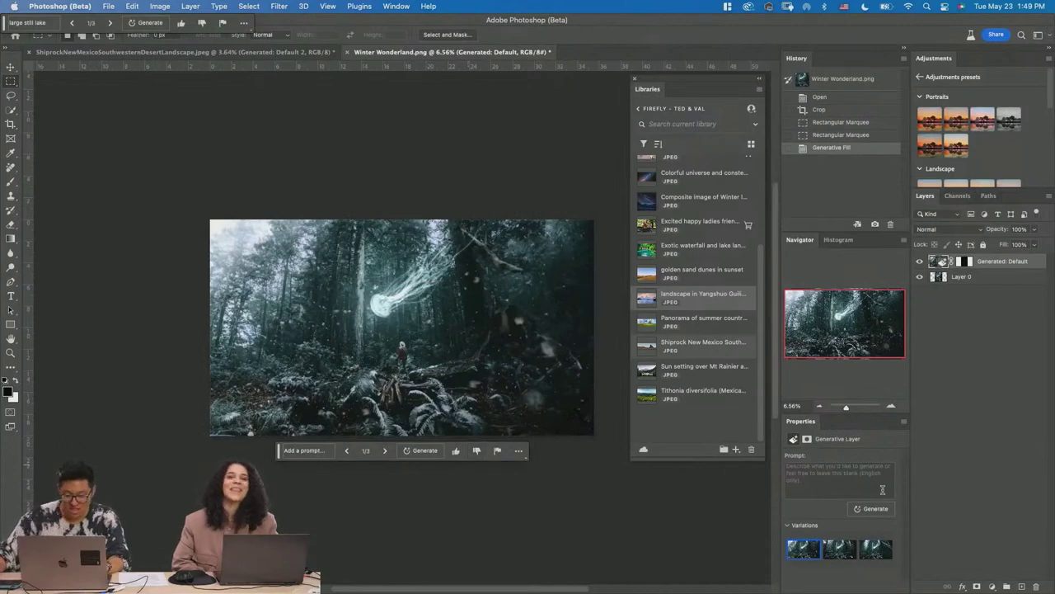
- Apply the second generated variation and zoom in on the extended forest
{"action": "left_click", "coordinate": [832, 550]}
{"action": "key", "text": "z"}
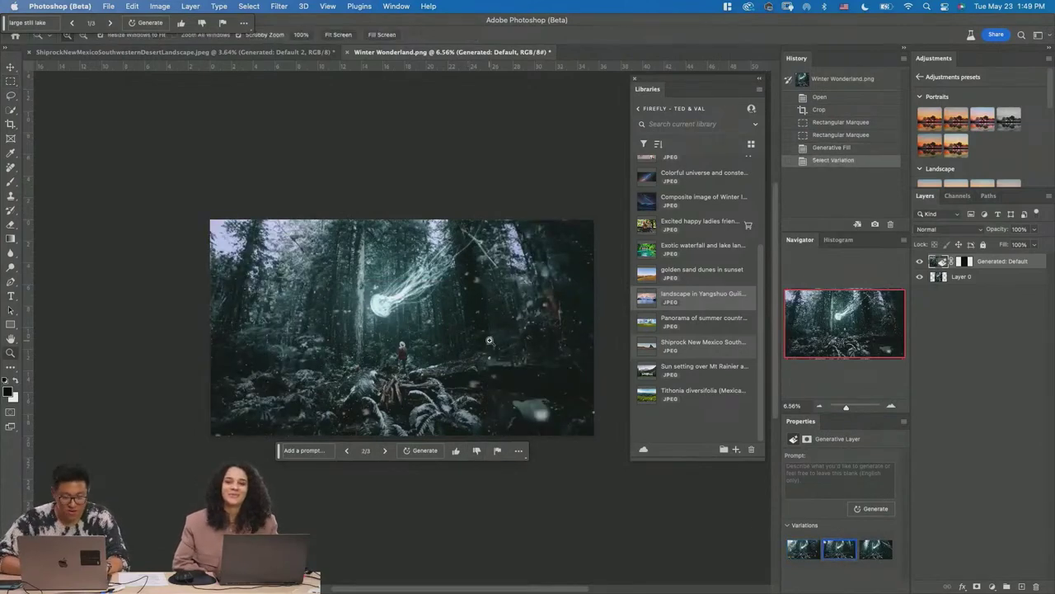
{"action": "left_click_drag", "start_coordinate": [493, 348], "coordinate": [528, 379]}
- Dock the libraries panel beside the adjustments and inspect the whole image in full-screen mode
{"action": "left_click", "coordinate": [760, 79]}
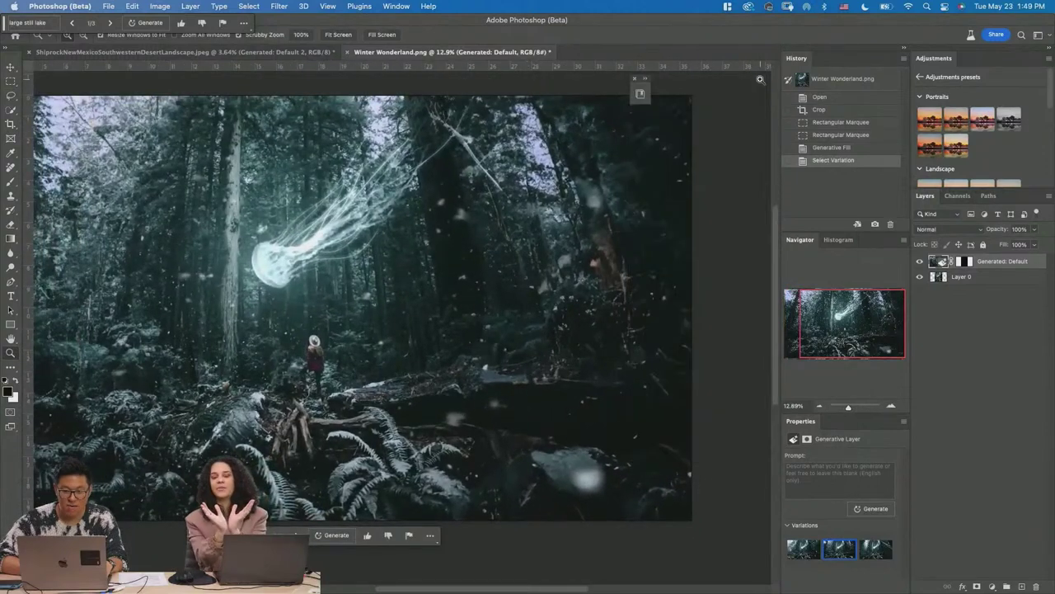
{"action": "left_click_drag", "start_coordinate": [640, 85], "coordinate": [938, 56]}
{"action": "left_click_drag", "start_coordinate": [548, 223], "coordinate": [627, 237]}
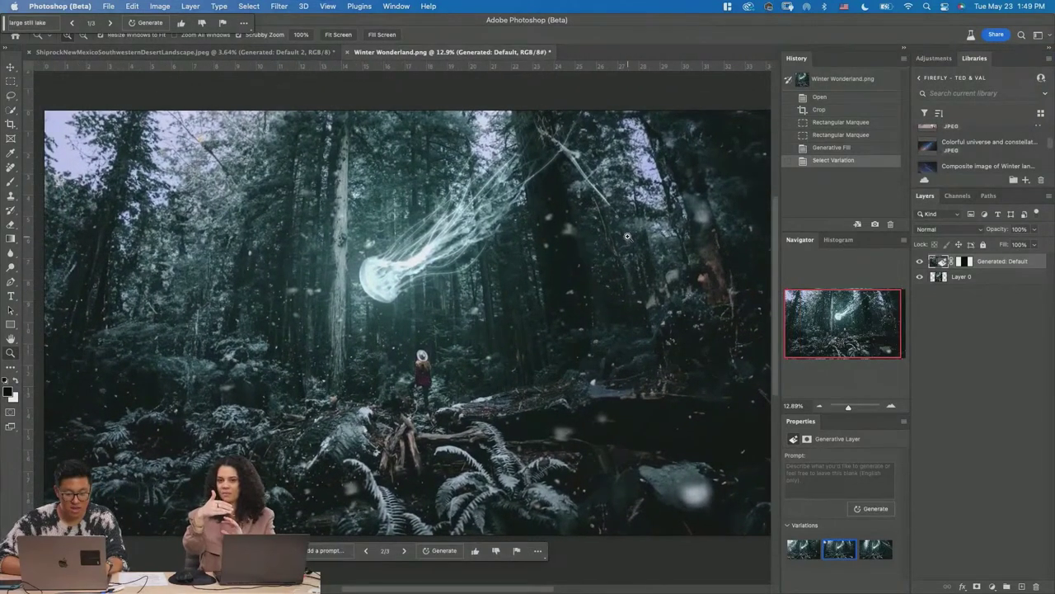
{"action": "key", "text": "f"}
{"action": "key", "text": "f"}
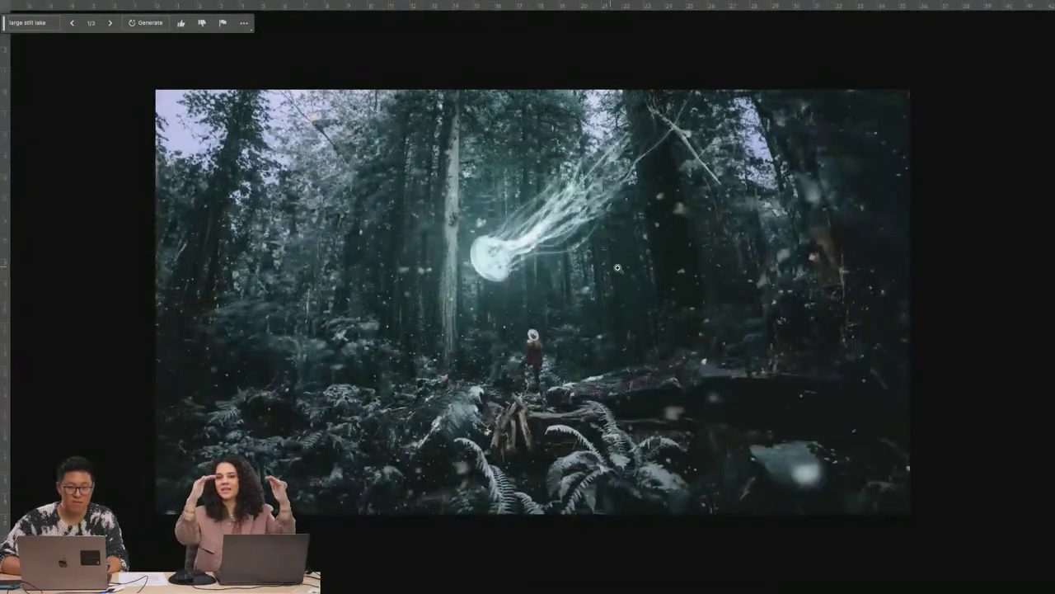
{"action": "left_click", "coordinate": [678, 279]}
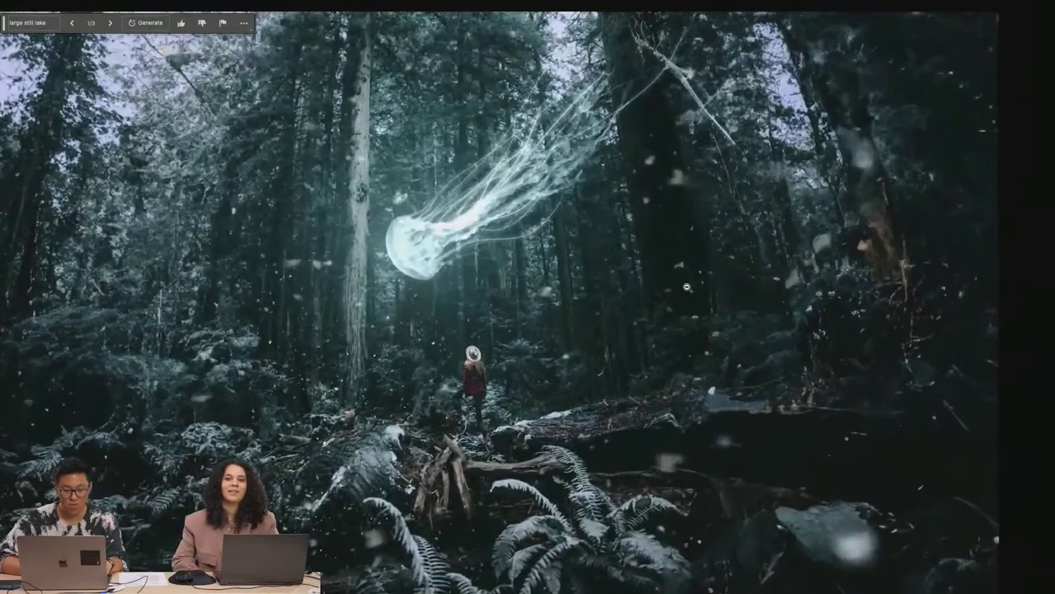
{"action": "left_click", "coordinate": [686, 287], "text": "alt"}
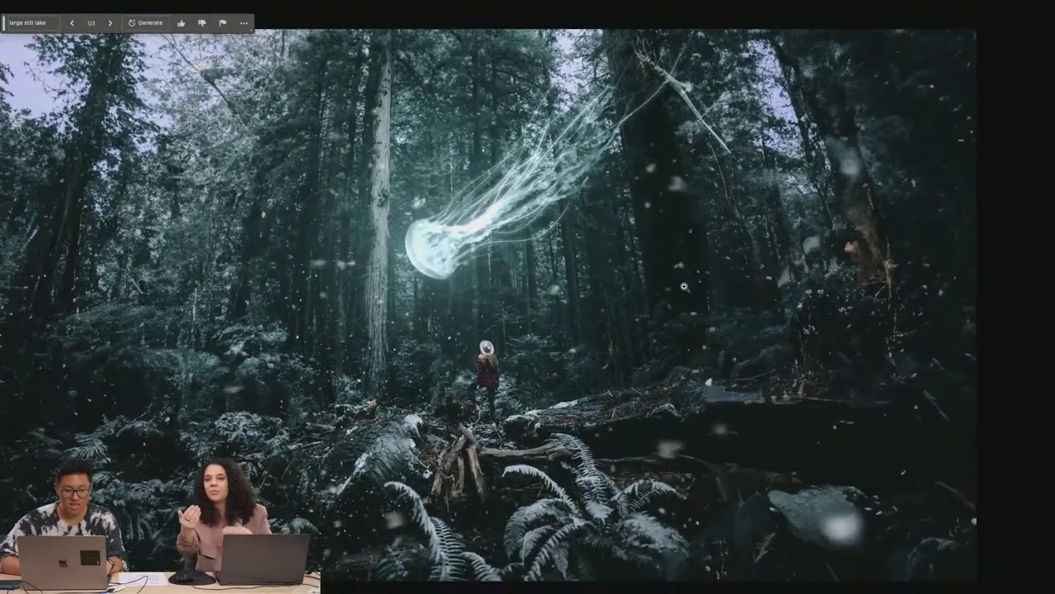
{"action": "left_click_drag", "start_coordinate": [684, 289], "coordinate": [717, 285]}
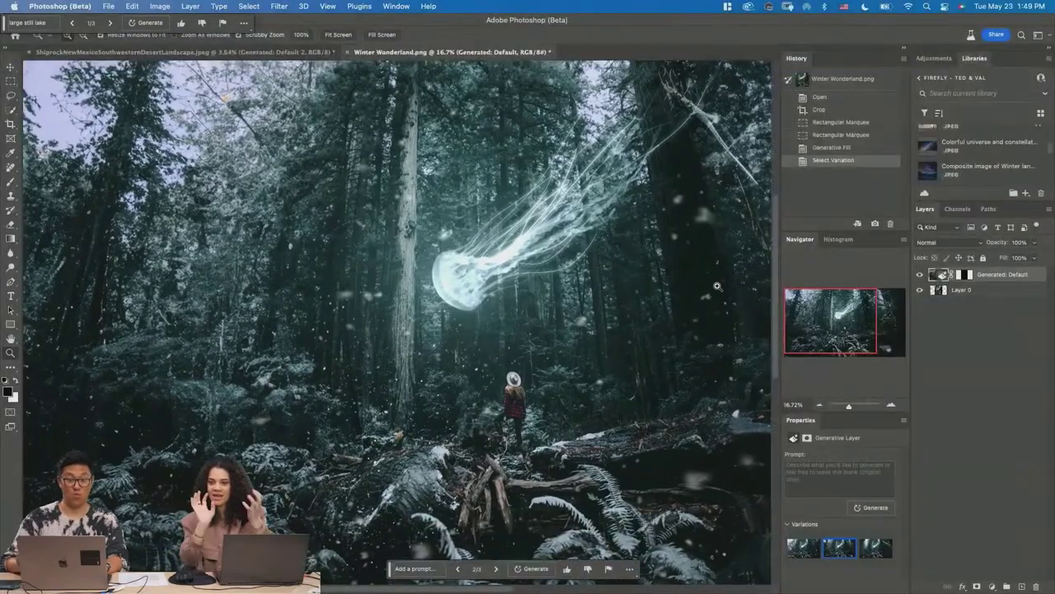
{"action": "left_click", "coordinate": [717, 286], "text": "alt"}
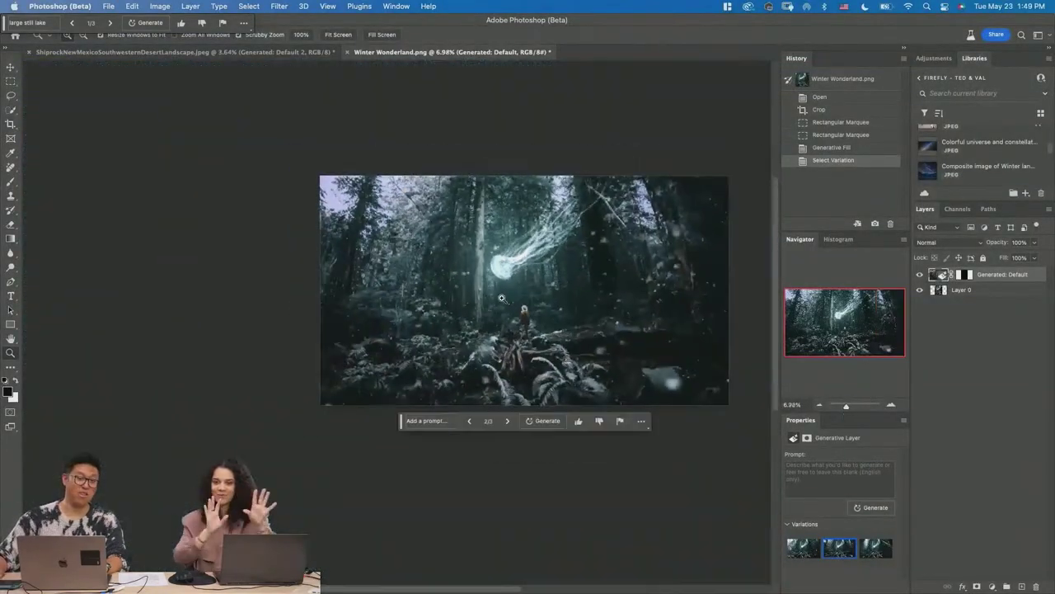
{"action": "left_click_drag", "start_coordinate": [524, 295], "coordinate": [427, 305]}
- Close Winter Wonderland without saving and open Komodo Island.png from Finder
{"action": "key", "text": "super+w"}
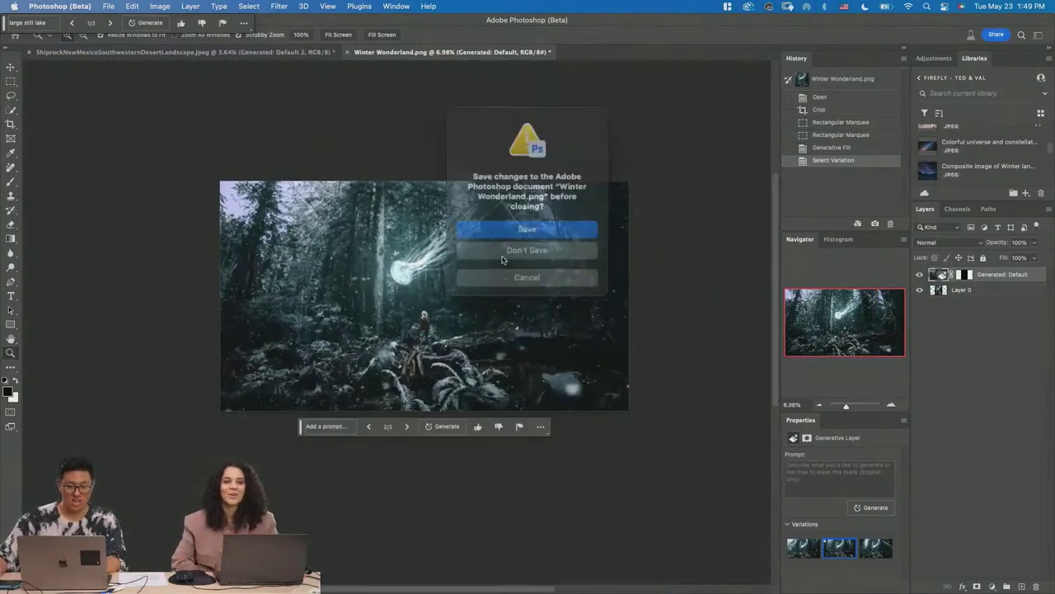
{"action": "left_click", "coordinate": [538, 245]}
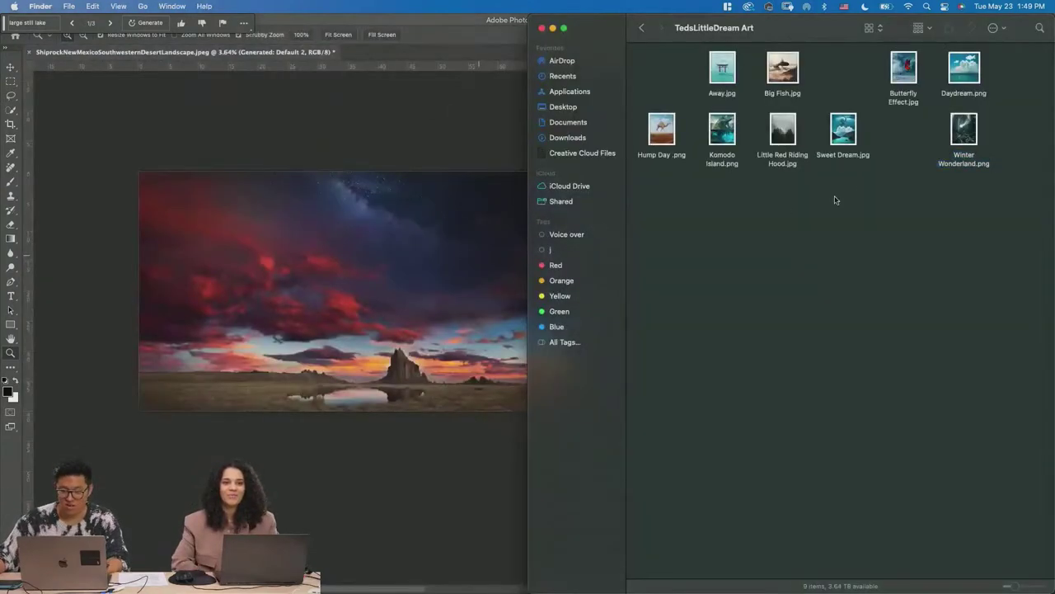
{"action": "left_click", "coordinate": [661, 130]}
{"action": "left_click", "coordinate": [723, 130]}
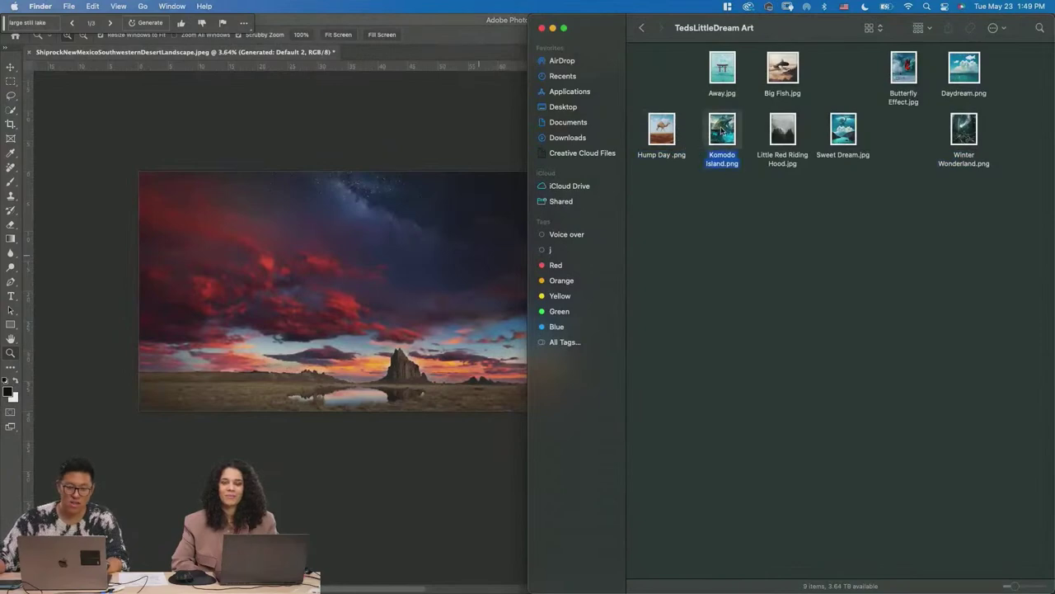
{"action": "left_click_drag", "start_coordinate": [722, 129], "coordinate": [498, 51]}
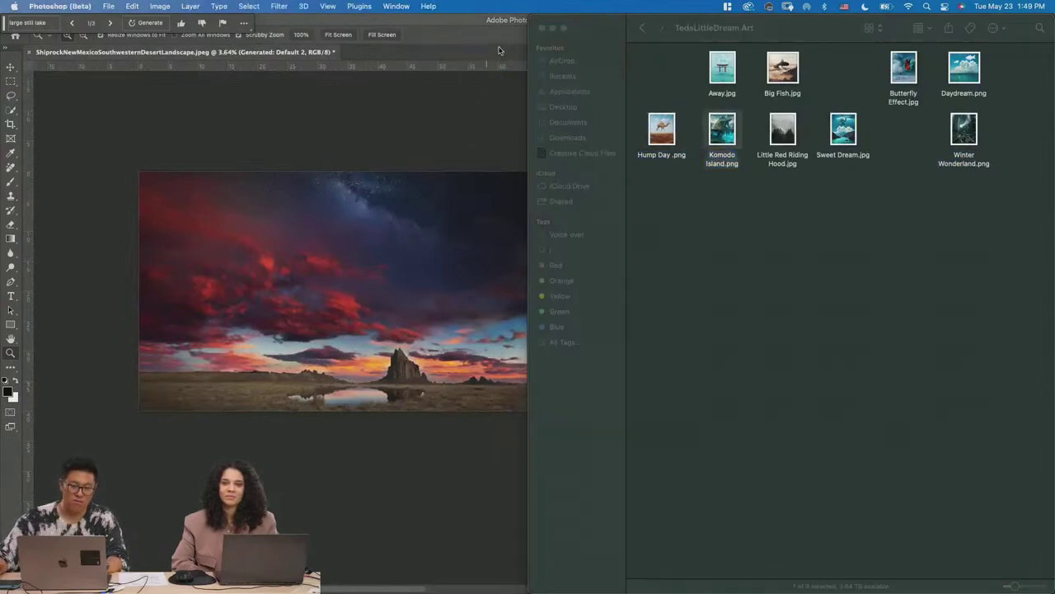
{"action": "left_click_drag", "start_coordinate": [474, 346], "coordinate": [428, 346]}
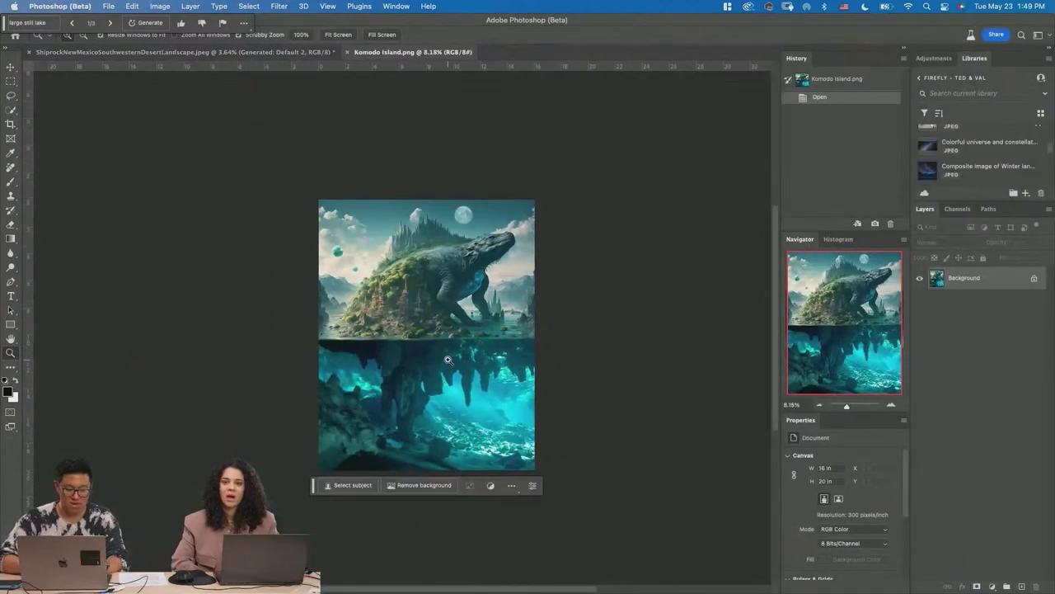
- Crop Komodo Island out to 16:9, leaving empty strips on both sides
{"action": "key", "text": "m"}
{"action": "key", "text": "c"}
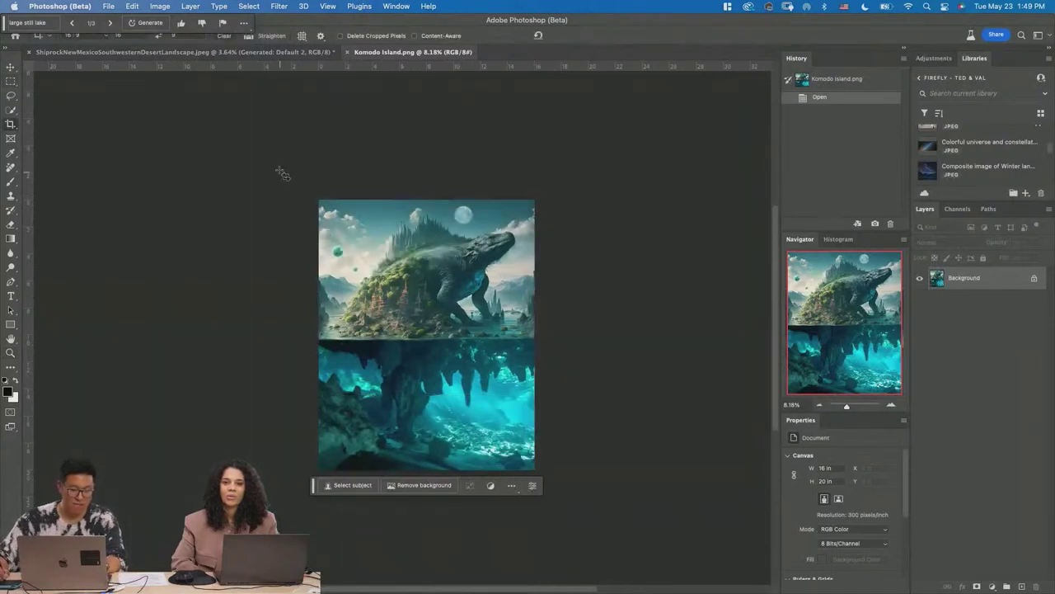
{"action": "left_click_drag", "start_coordinate": [282, 170], "coordinate": [406, 456]}
{"action": "key", "text": "Return"}
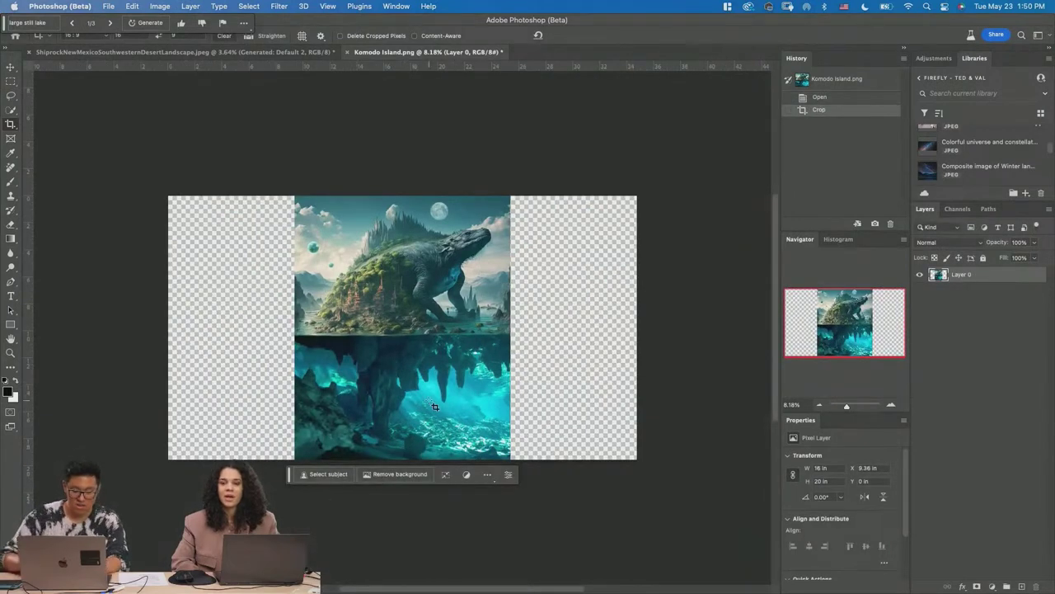
- Select both empty side strips and generate prompt-free fill for them
{"action": "key", "text": "m"}
{"action": "left_click_drag", "start_coordinate": [146, 158], "coordinate": [301, 480]}
{"action": "left_click_drag", "start_coordinate": [665, 489], "coordinate": [506, 167]}
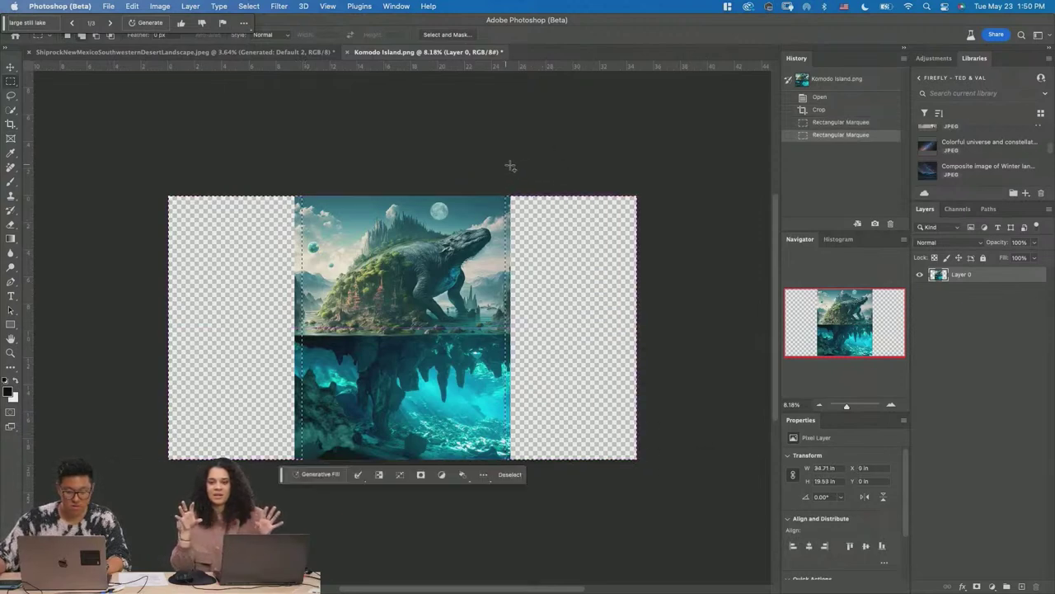
{"action": "left_click", "coordinate": [312, 475]}
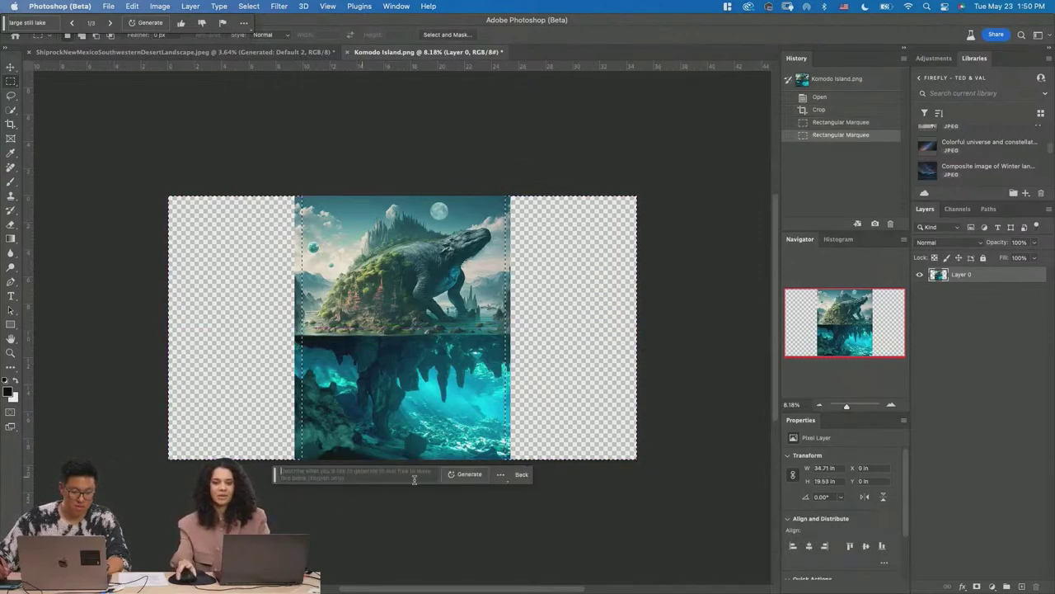
{"action": "left_click", "coordinate": [462, 477]}
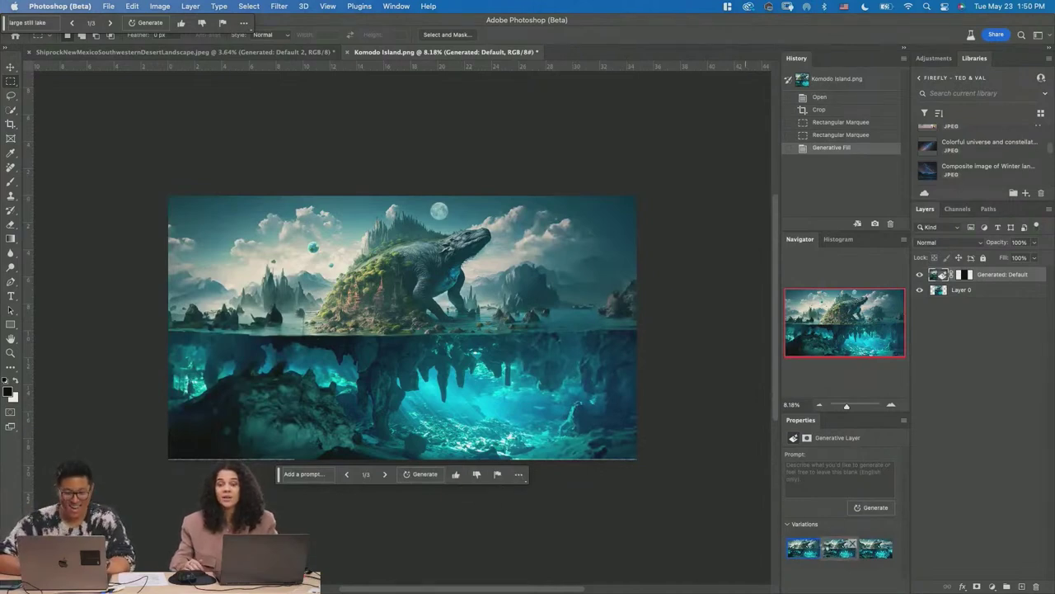
- Compare the second and third variations in full screen, then close Komodo Island
{"action": "left_click", "coordinate": [827, 548]}
{"action": "left_click", "coordinate": [872, 554]}
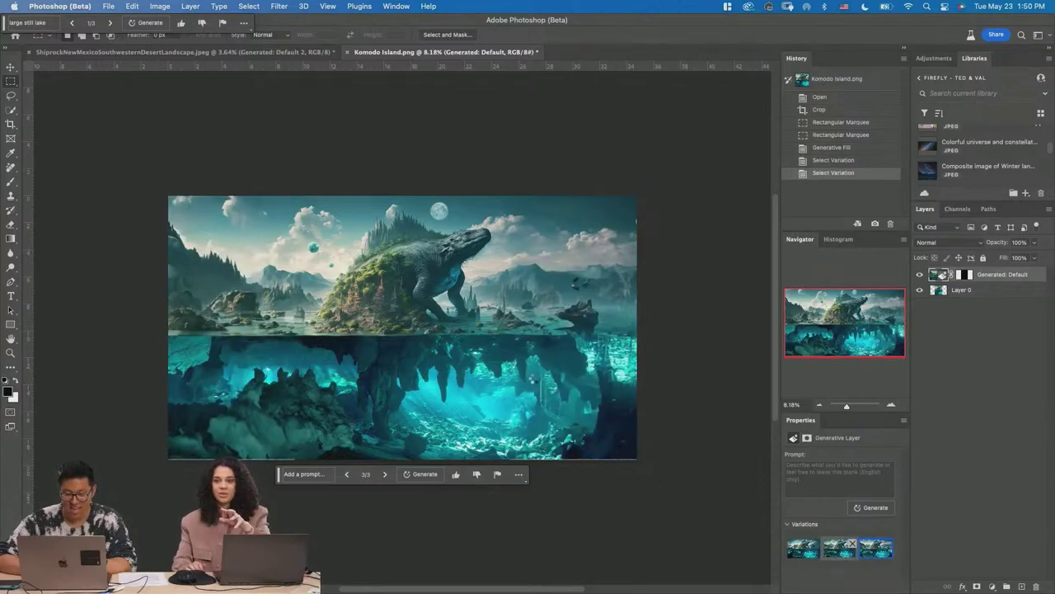
{"action": "key", "text": "f"}
{"action": "key", "text": "f"}
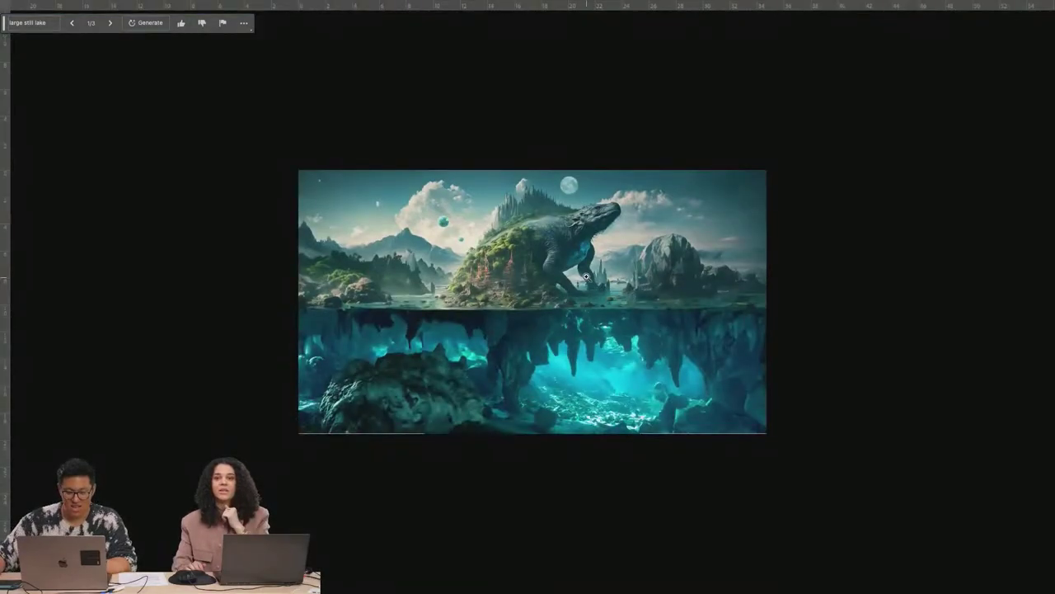
{"action": "scroll", "coordinate": [586, 276], "scroll_direction": "up", "scroll_amount": 5}
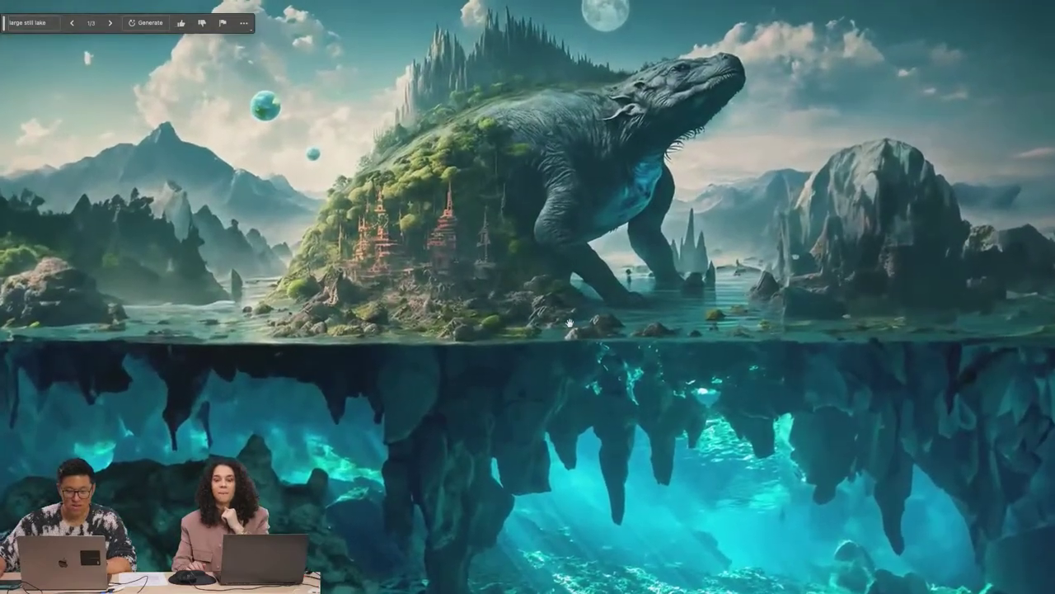
{"action": "scroll", "coordinate": [569, 324], "scroll_direction": "down", "scroll_amount": 2}
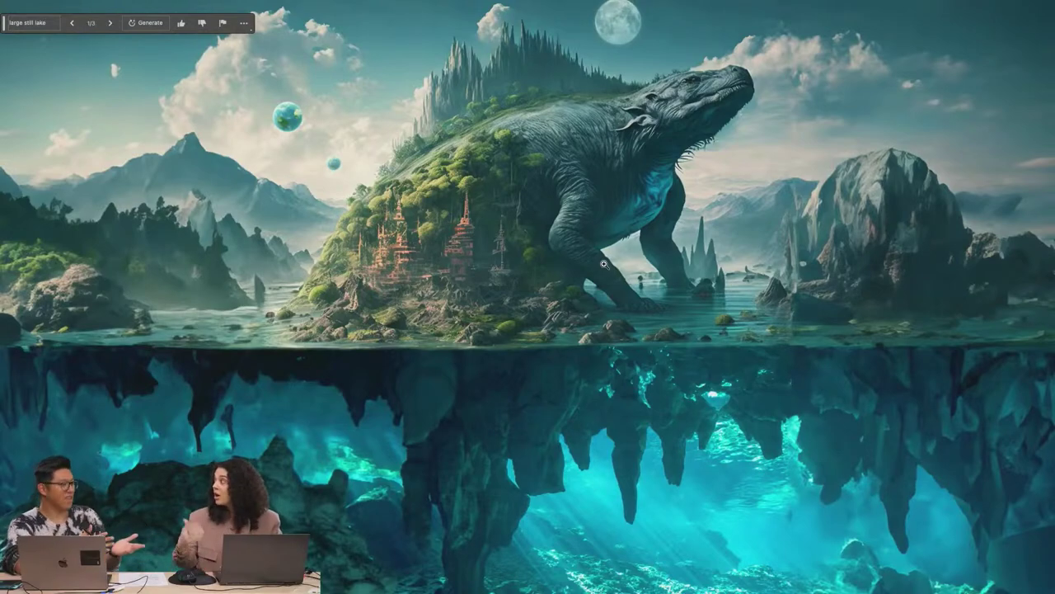
{"action": "key", "text": "f"}
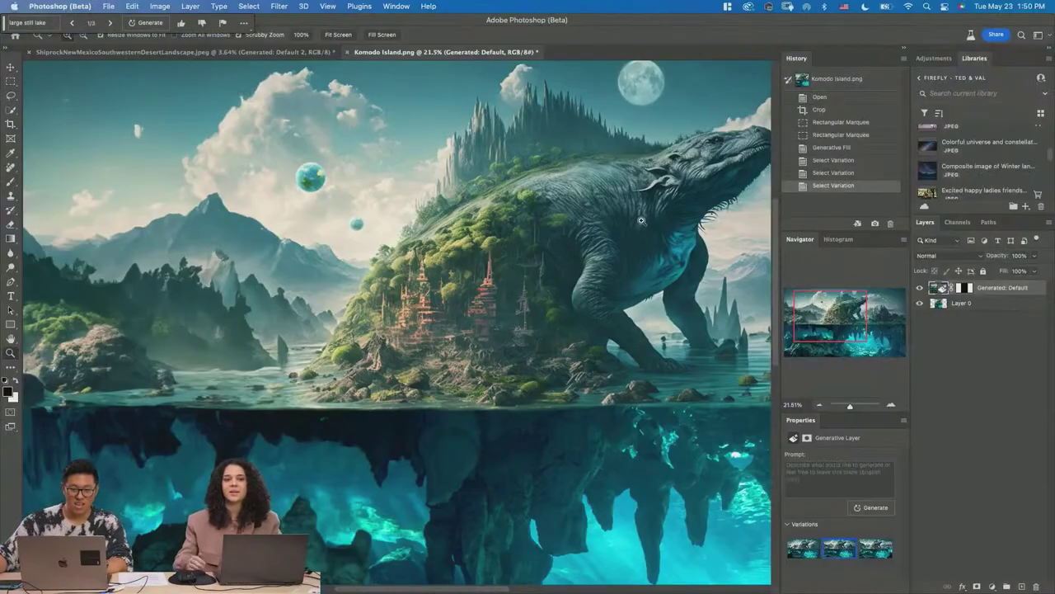
{"action": "scroll", "coordinate": [642, 283], "scroll_direction": "down", "scroll_amount": 5}
{"action": "key", "text": "super+w"}
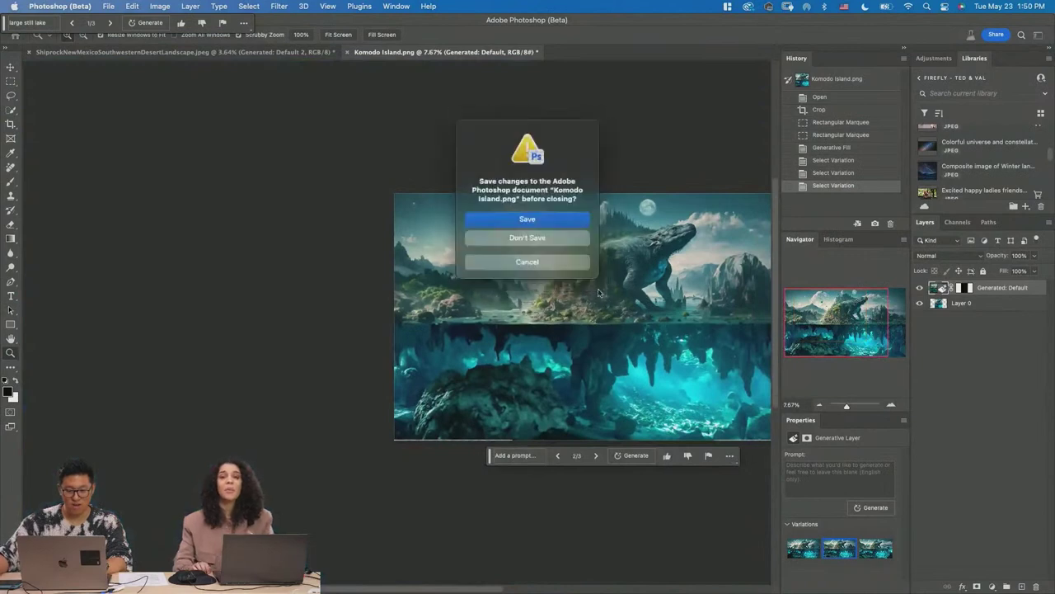
- Discard the Komodo Island changes and open Sweet Dream.jpg from Finder
{"action": "left_click", "coordinate": [567, 243]}
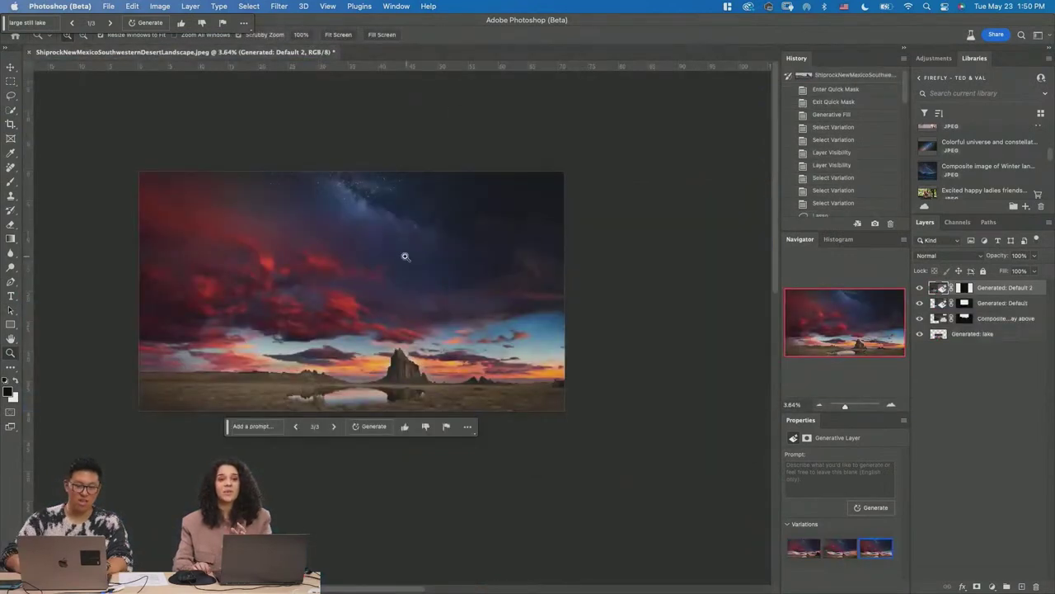
{"action": "key", "text": "super+0"}
{"action": "key", "text": "super+Tab"}
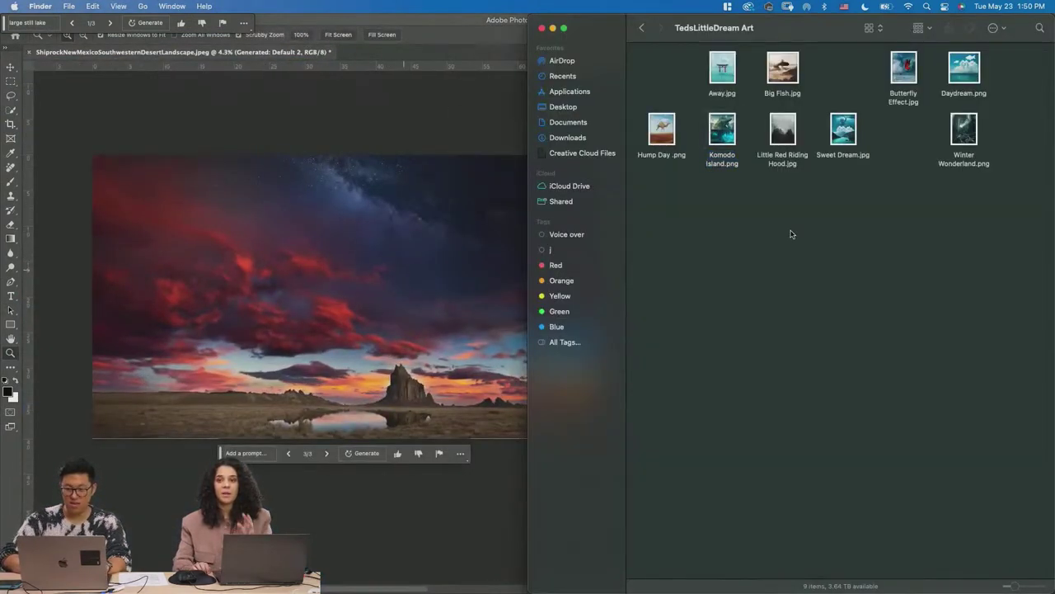
{"action": "left_click_drag", "start_coordinate": [841, 136], "coordinate": [489, 61]}
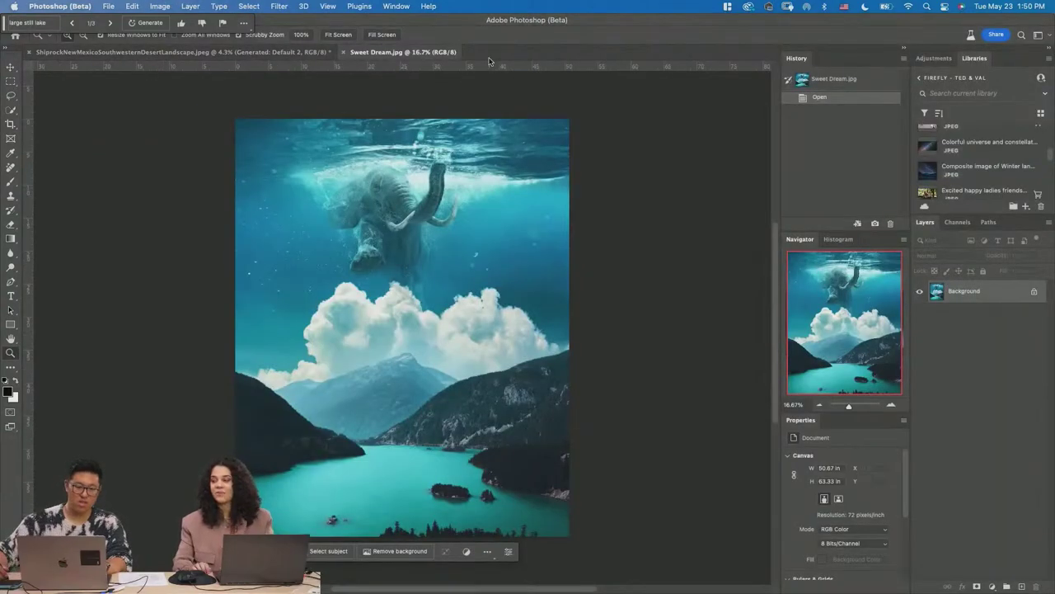
- Crop Sweet Dream out to a 16:9 canvas around the whole image
{"action": "key", "text": "c"}
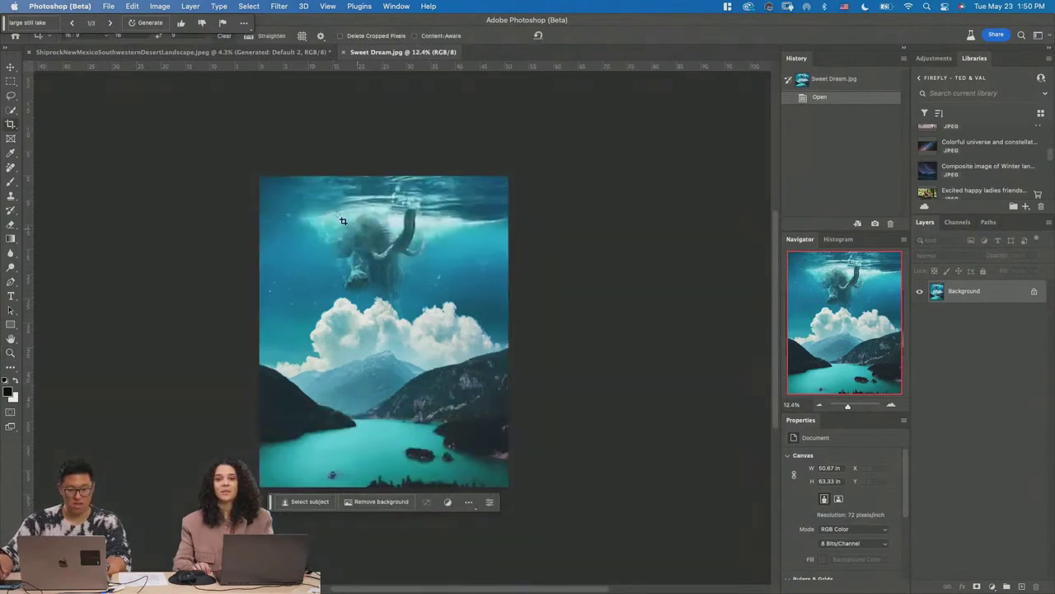
{"action": "left_click_drag", "start_coordinate": [260, 177], "coordinate": [556, 325]}
{"action": "left_click_drag", "start_coordinate": [404, 401], "coordinate": [404, 483]}
{"action": "key", "text": "Return"}
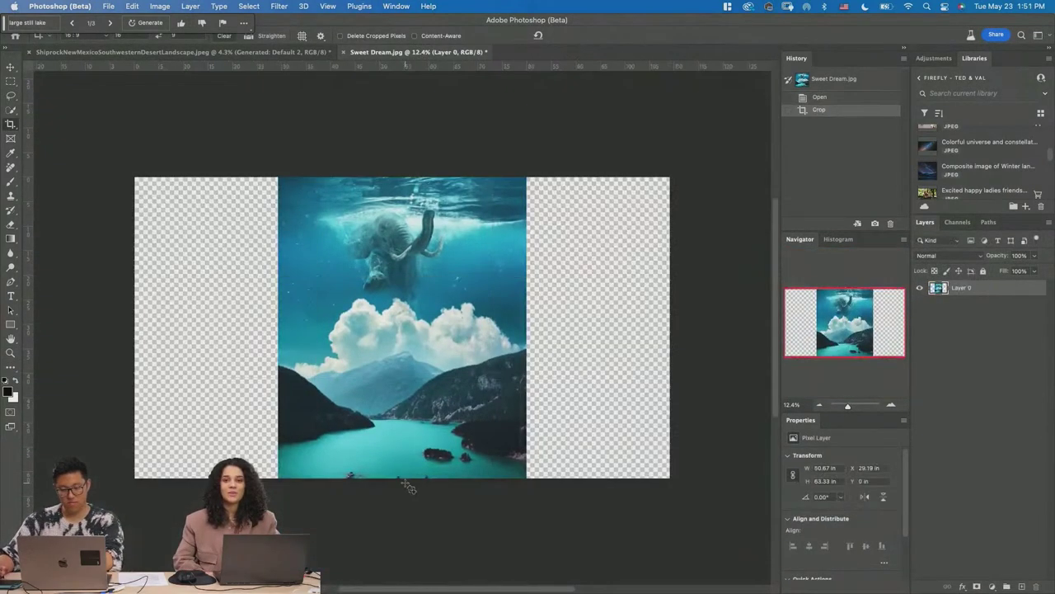
- Select both empty side areas, then close Sweet Dream without saving
{"action": "key", "text": "m"}
{"action": "left_click", "coordinate": [680, 476]}
{"action": "left_click_drag", "start_coordinate": [679, 476], "coordinate": [518, 136]}
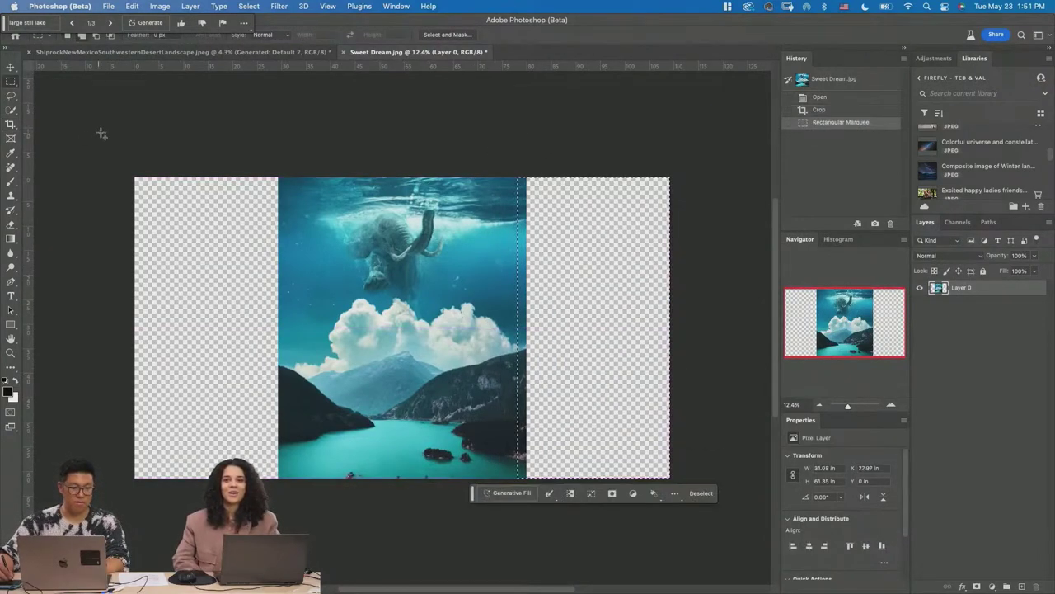
{"action": "left_click_drag", "start_coordinate": [100, 134], "coordinate": [294, 487]}
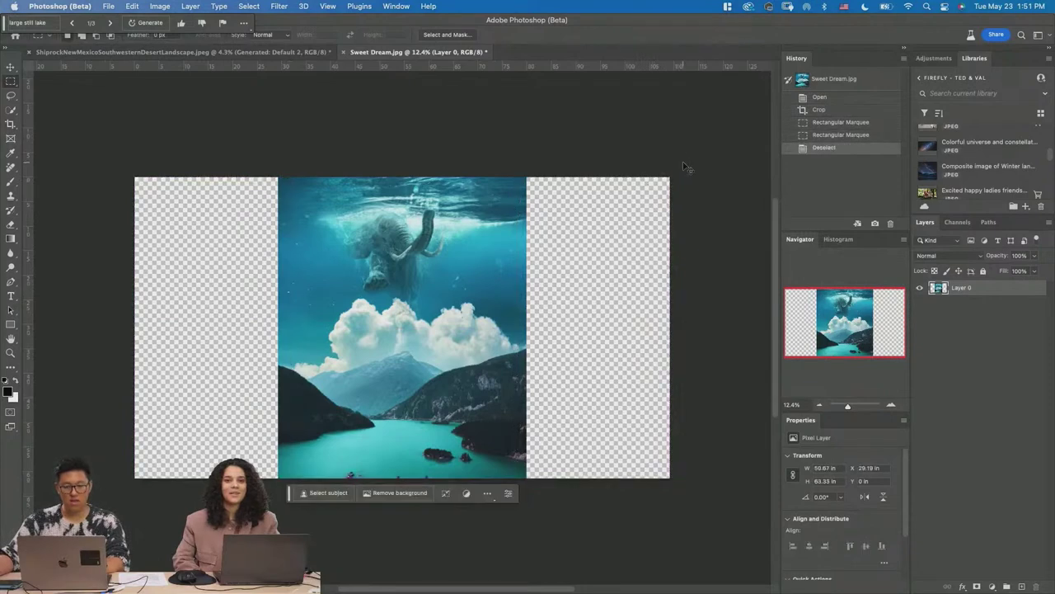
{"action": "key", "text": "super+w"}
{"action": "left_click", "coordinate": [537, 236]}
- Open Daydream.png from the Finder art folder in Photoshop
{"action": "key", "text": "super+Tab"}
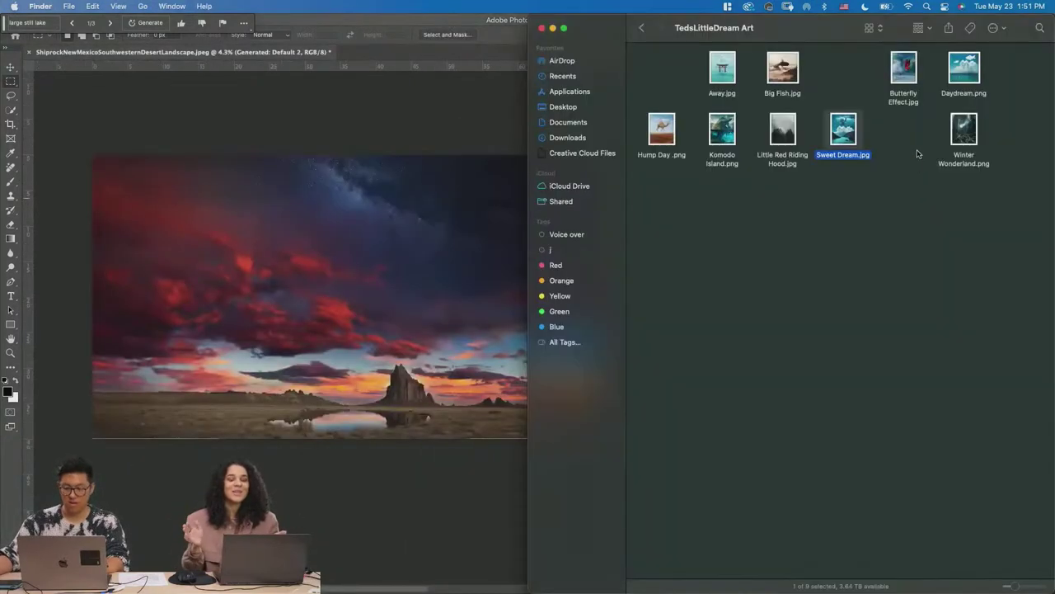
{"action": "left_click_drag", "start_coordinate": [964, 68], "coordinate": [503, 47]}
{"action": "left_click", "coordinate": [407, 306]}
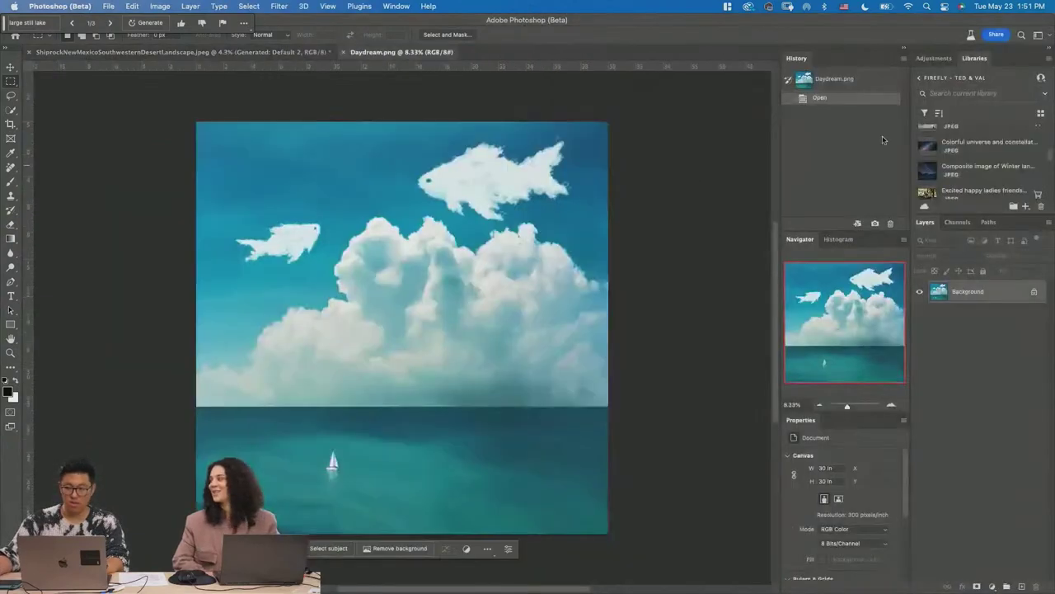
- Try the 4 x 5 in 300 ppi crop preset, then cancel it
{"action": "key", "text": "c"}
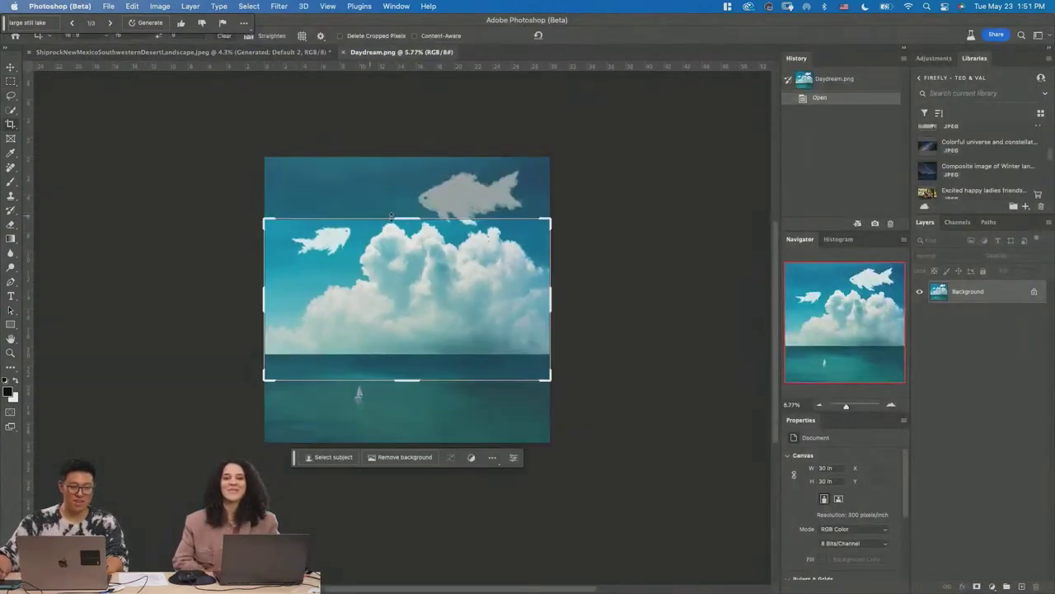
{"action": "key", "text": "Escape"}
{"action": "left_click", "coordinate": [49, 35]}
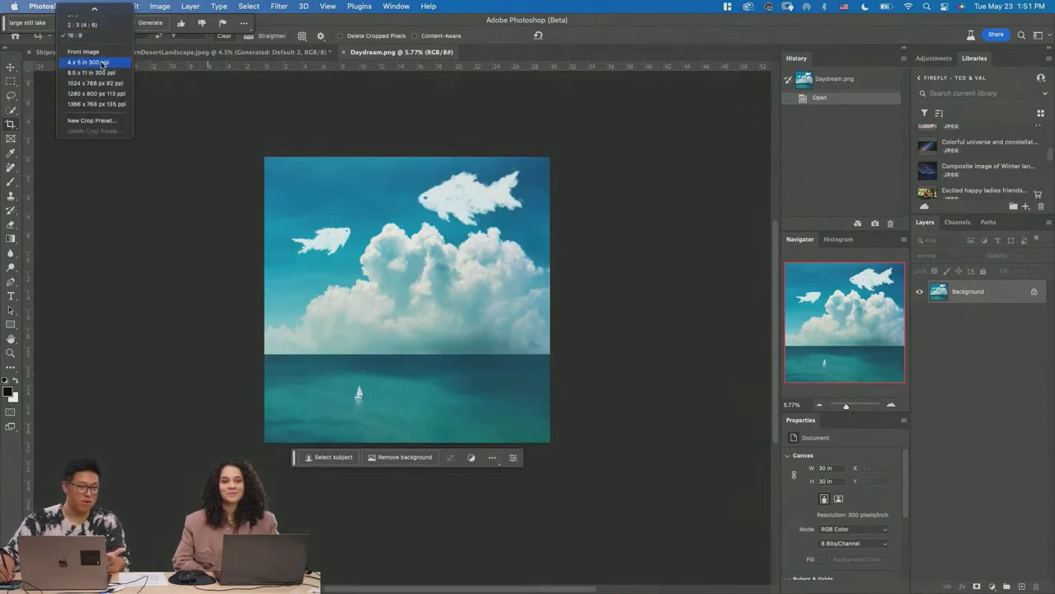
{"action": "left_click", "coordinate": [104, 63]}
{"action": "left_click", "coordinate": [387, 174]}
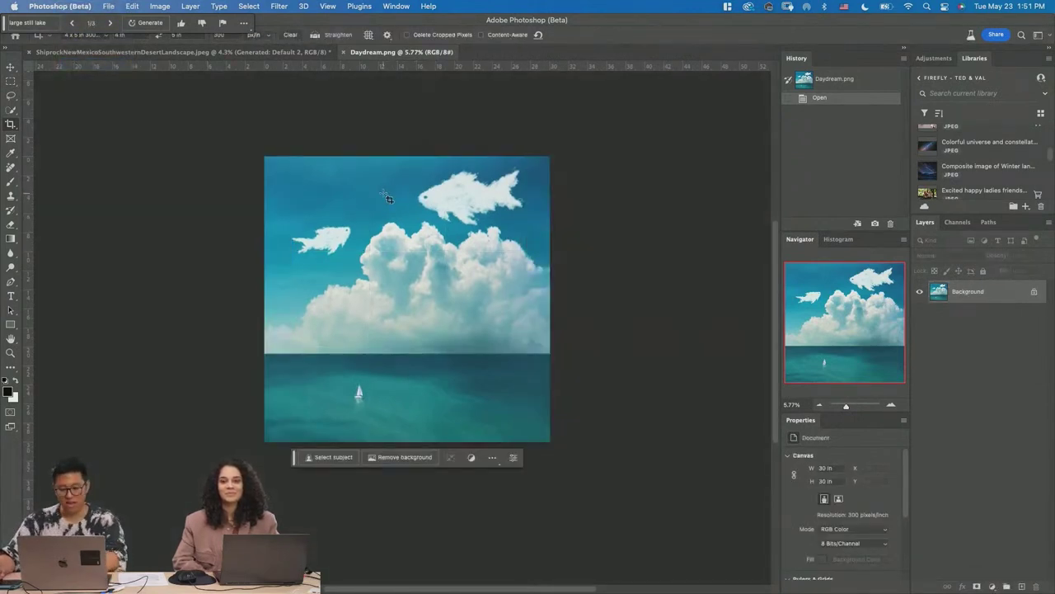
{"action": "left_click_drag", "start_coordinate": [407, 156], "coordinate": [409, 124]}
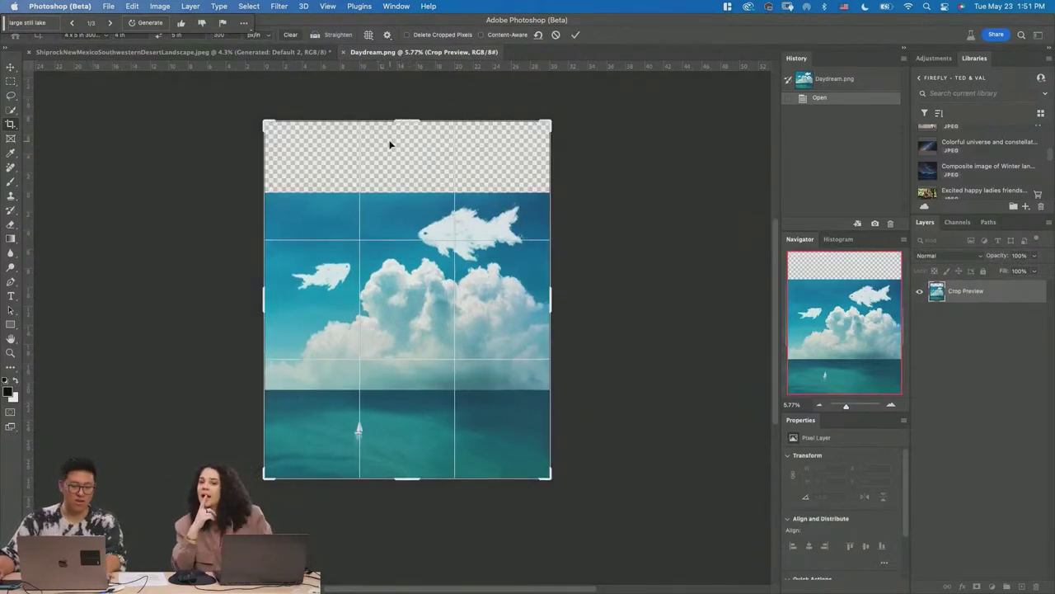
{"action": "key", "text": "Escape"}
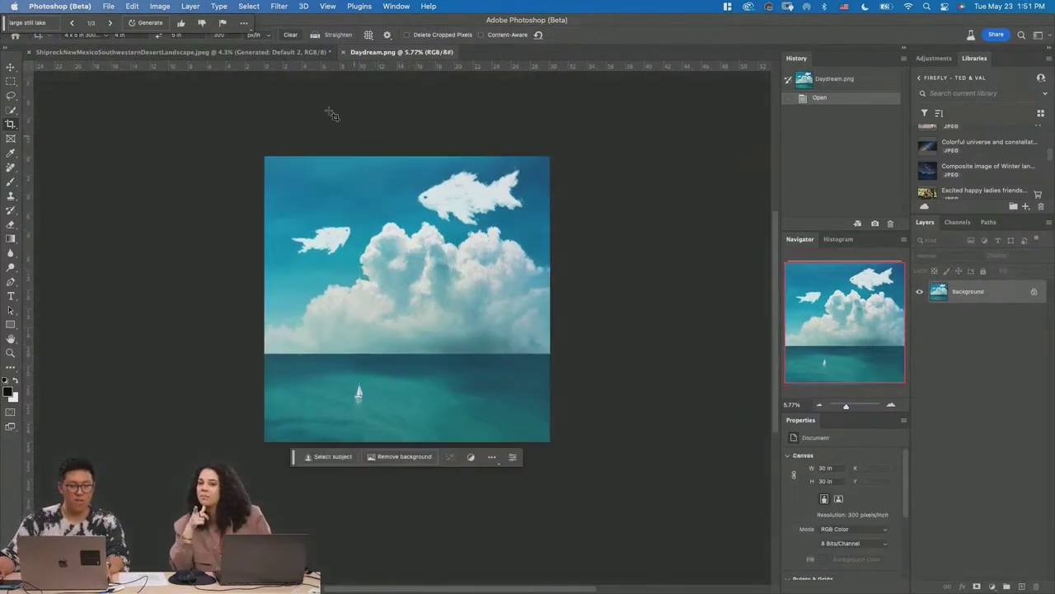
- Widen the Daydream canvas with a 16:9 crop extending past both sides
{"action": "left_click", "coordinate": [86, 34]}
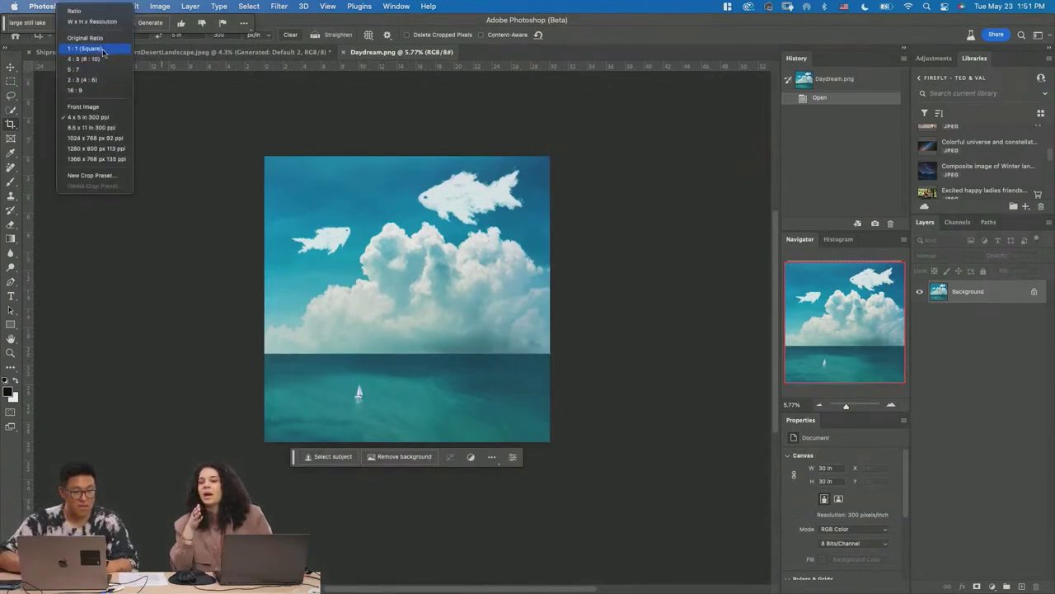
{"action": "left_click", "coordinate": [94, 88]}
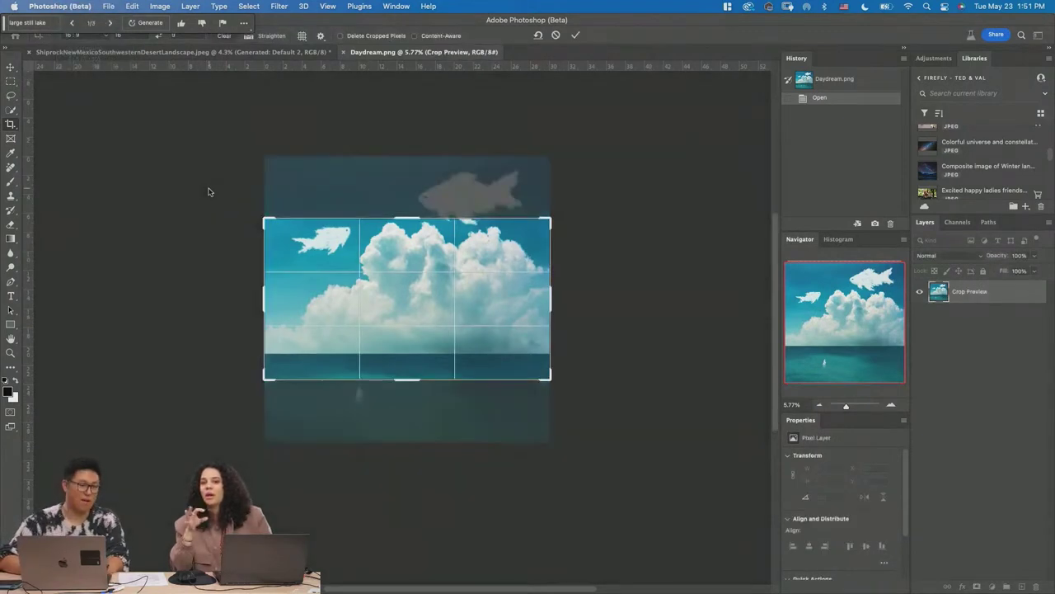
{"action": "key", "text": "Escape"}
{"action": "left_click", "coordinate": [714, 384]}
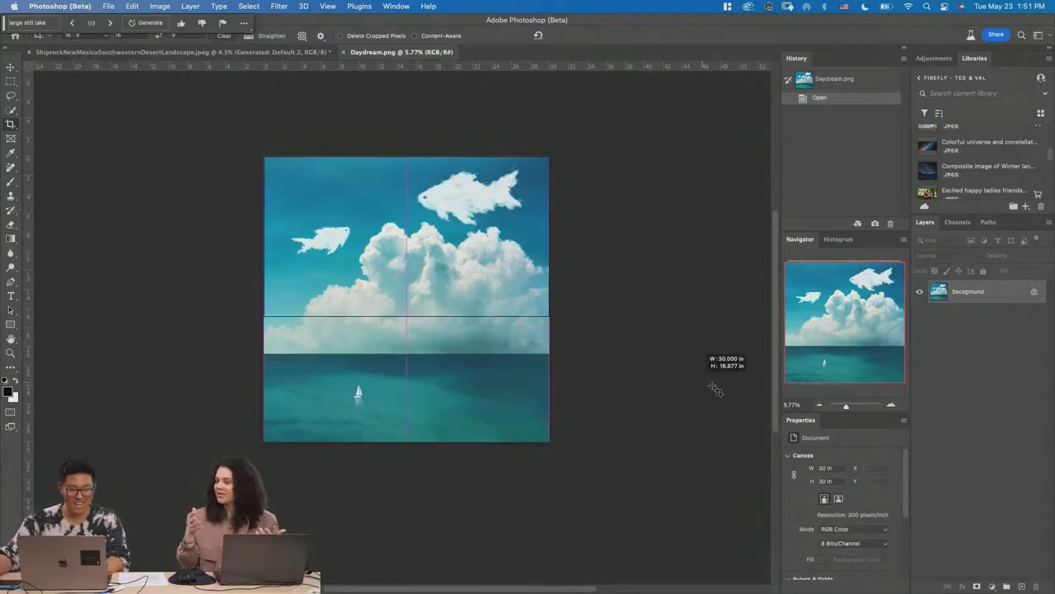
{"action": "left_click_drag", "start_coordinate": [402, 407], "coordinate": [401, 470]}
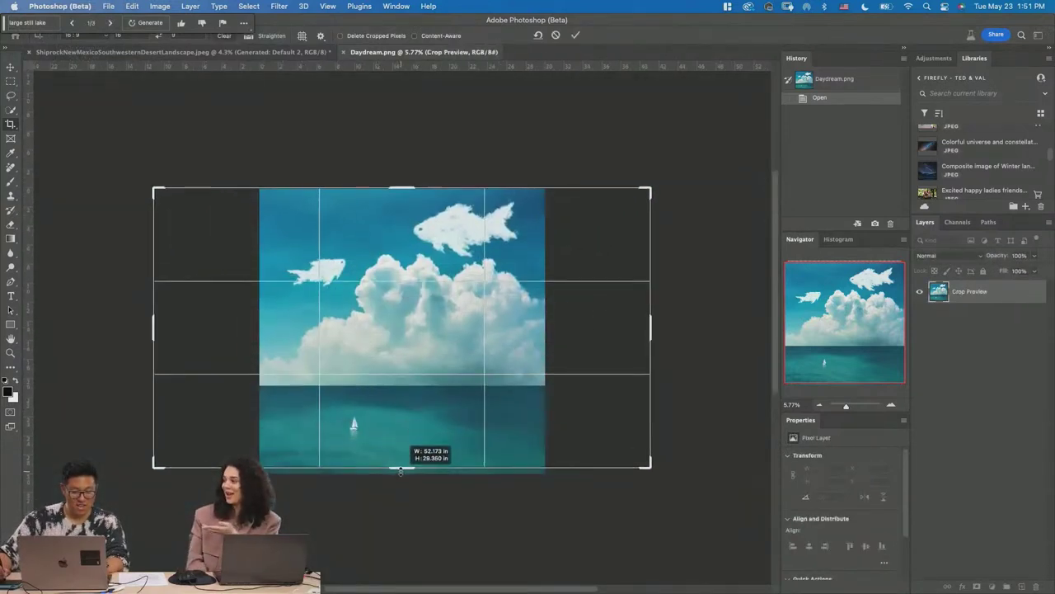
{"action": "key", "text": "Return"}
- Select both empty side areas, generate sky and sea fill, then close Daydream
{"action": "key", "text": "m"}
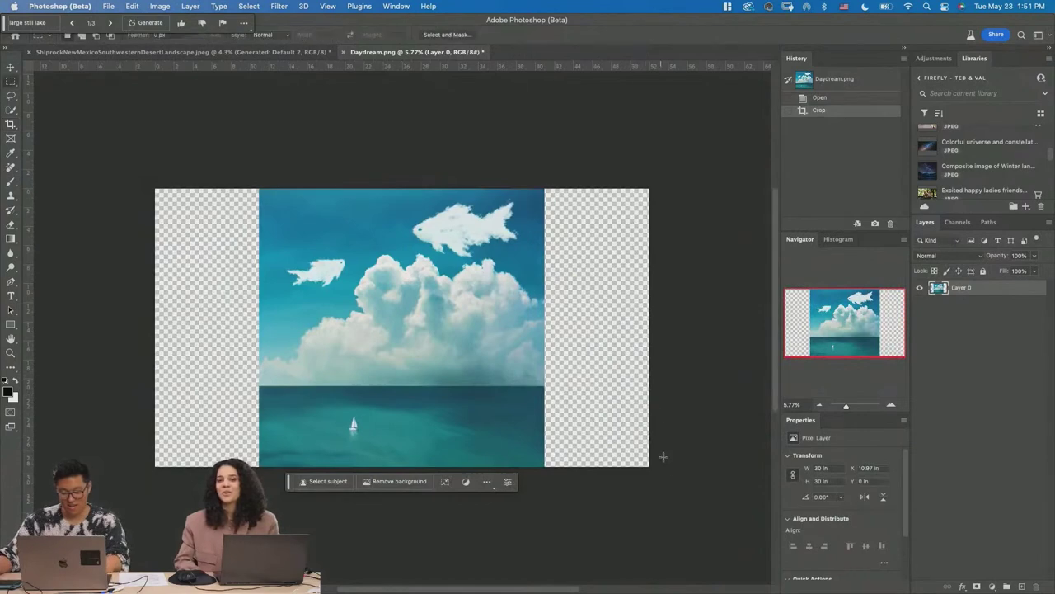
{"action": "left_click_drag", "start_coordinate": [649, 466], "coordinate": [405, 127]}
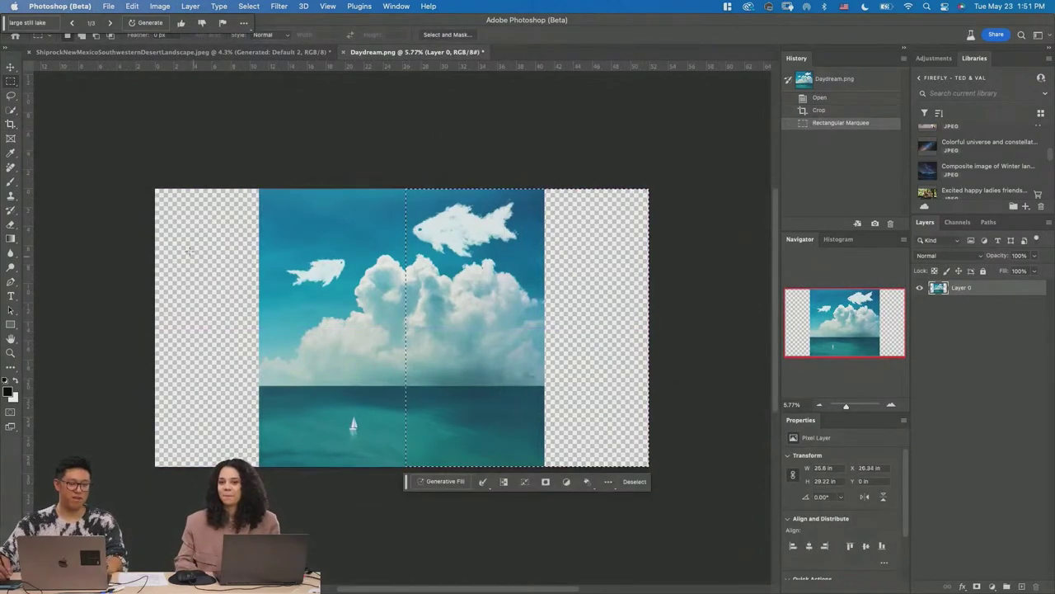
{"action": "left_click_drag", "start_coordinate": [111, 155], "coordinate": [271, 467]}
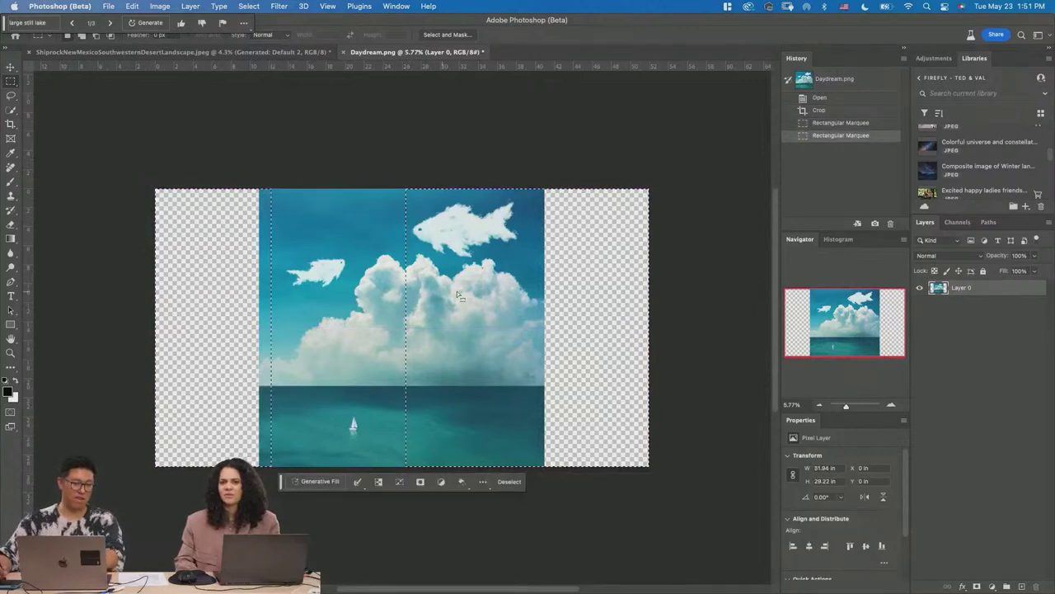
{"action": "left_click", "coordinate": [319, 482]}
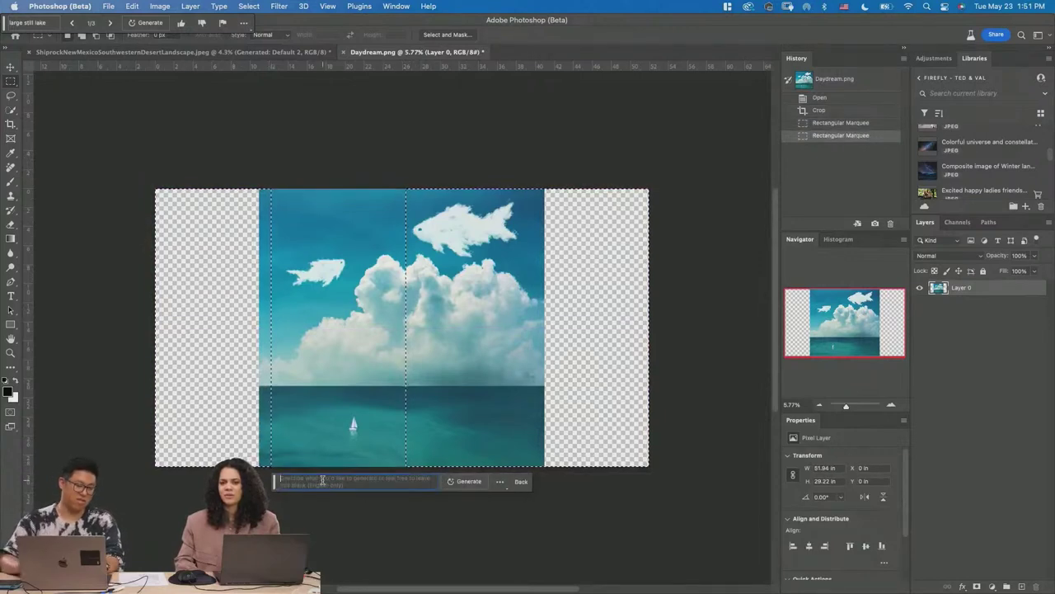
{"action": "left_click", "coordinate": [452, 481]}
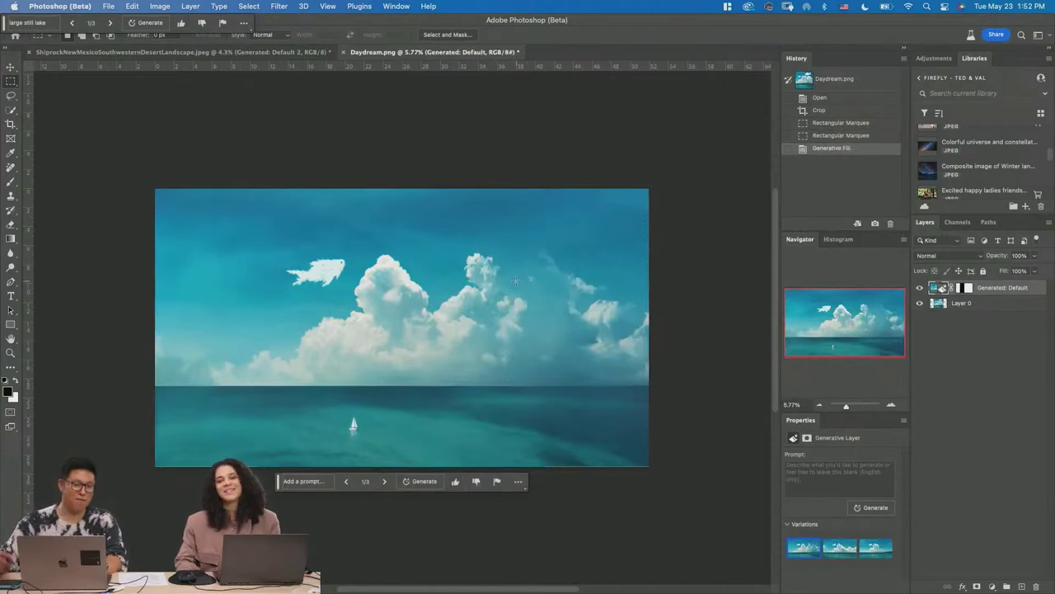
{"action": "key", "text": "super+w"}
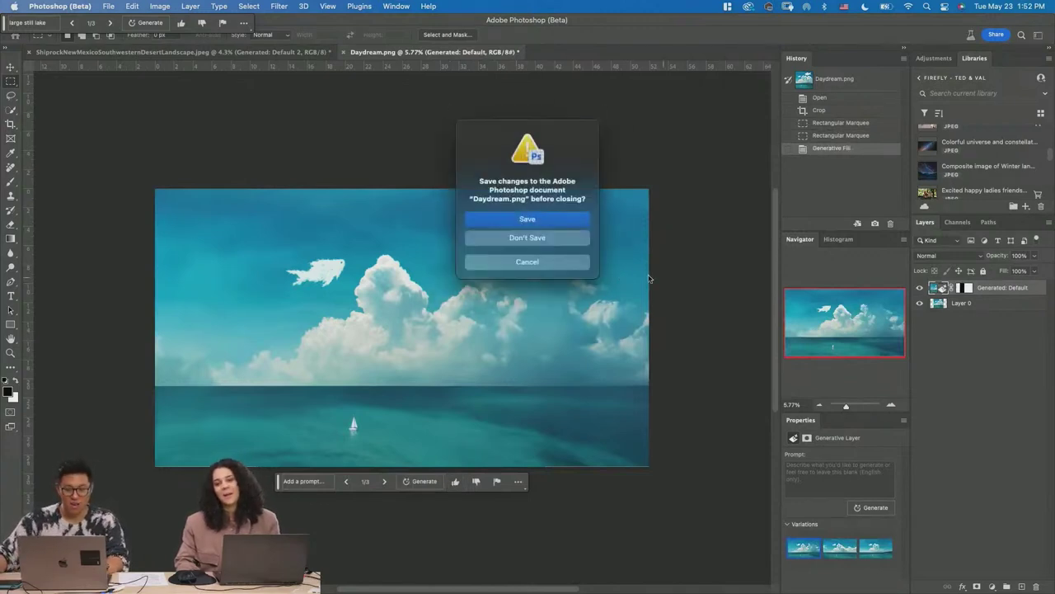
- Discard Daydream, open Sweet Dream.jpg, and place Little Red Riding Hood.jpg into it
{"action": "left_click", "coordinate": [544, 237]}
{"action": "left_click_drag", "start_coordinate": [837, 126], "coordinate": [519, 59]}
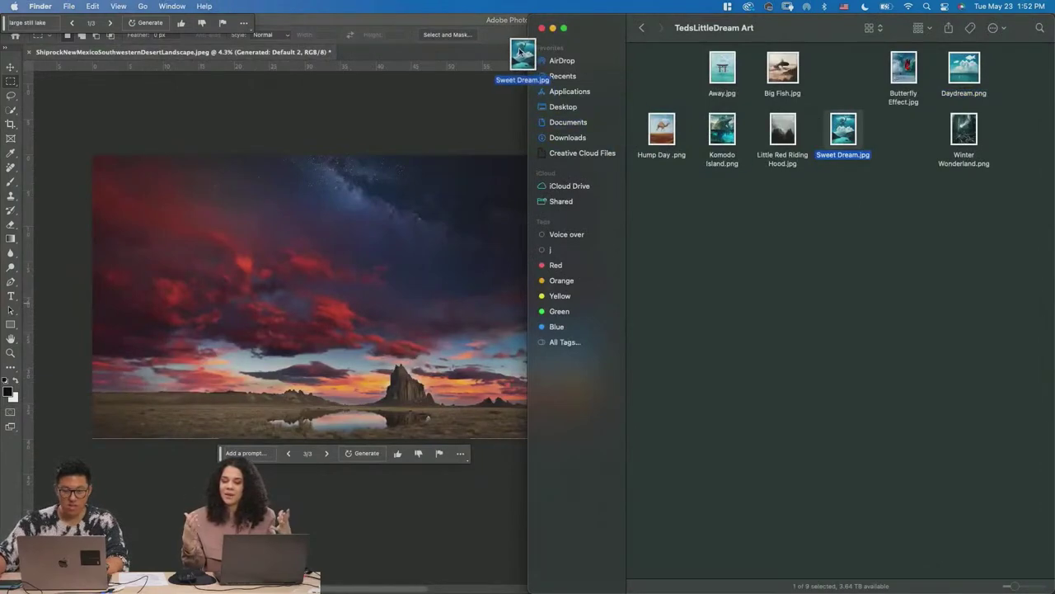
{"action": "key", "text": "super+Tab"}
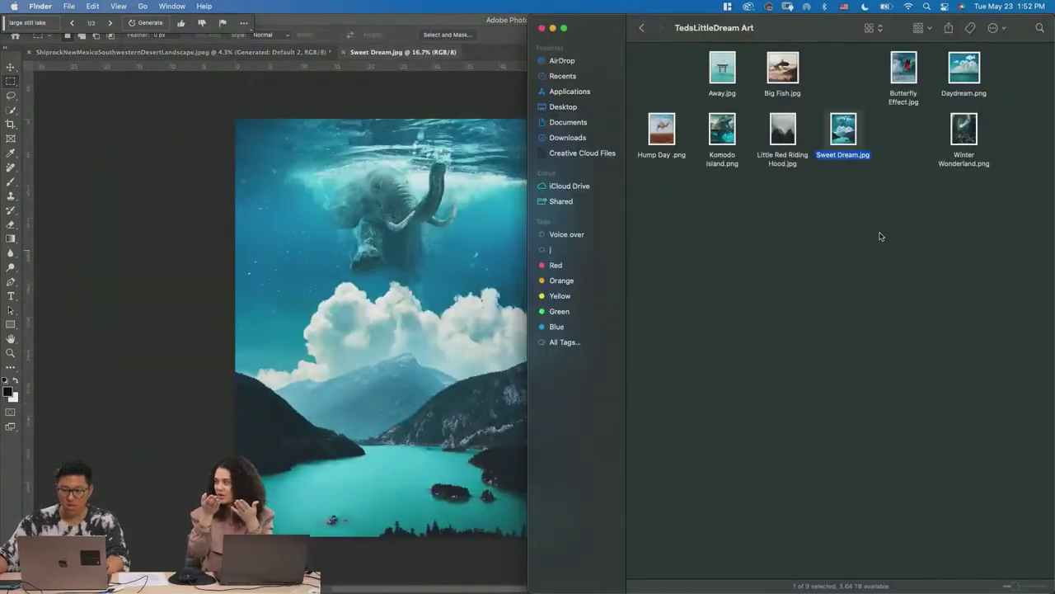
{"action": "left_click_drag", "start_coordinate": [759, 151], "coordinate": [374, 265]}
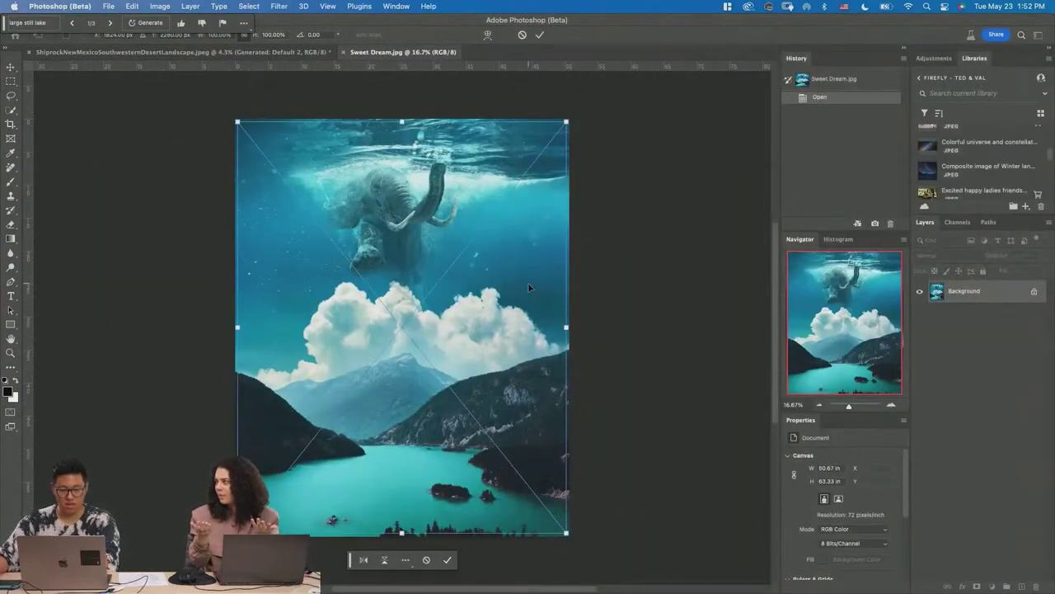
{"action": "scroll", "coordinate": [620, 341], "scroll_direction": "down", "scroll_amount": 3}
- Clear the 16:9 crop ratio and extend the canvas right to 106 in wide
{"action": "key", "text": "c"}
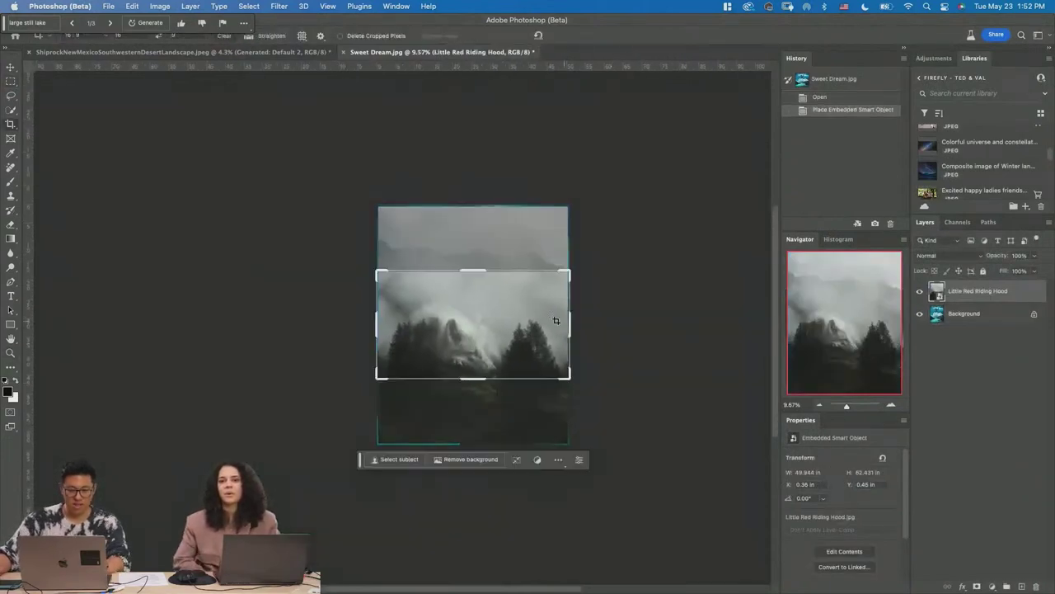
{"action": "key", "text": "Escape"}
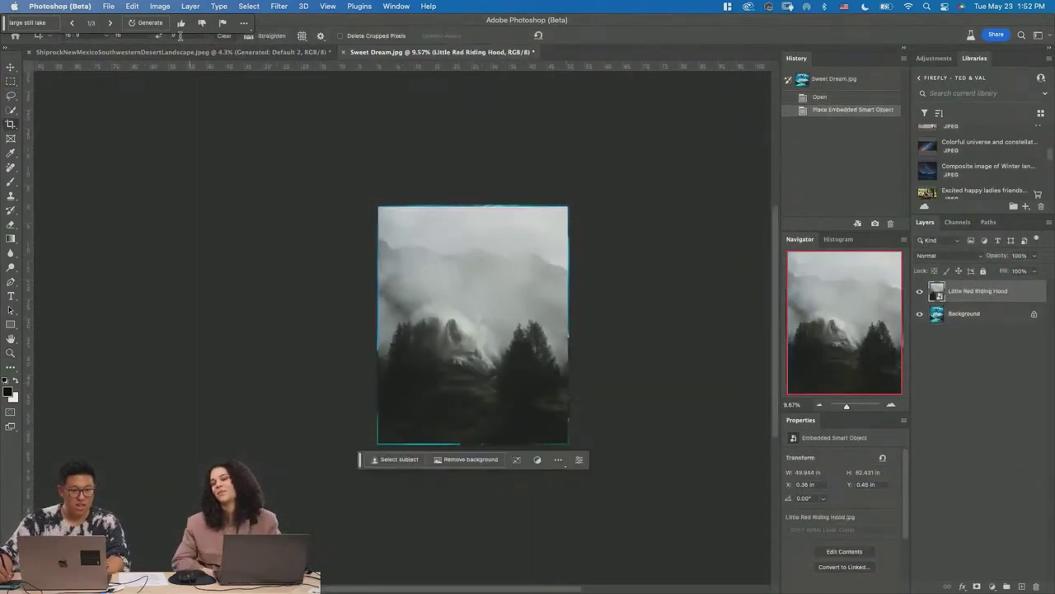
{"action": "left_click", "coordinate": [223, 36]}
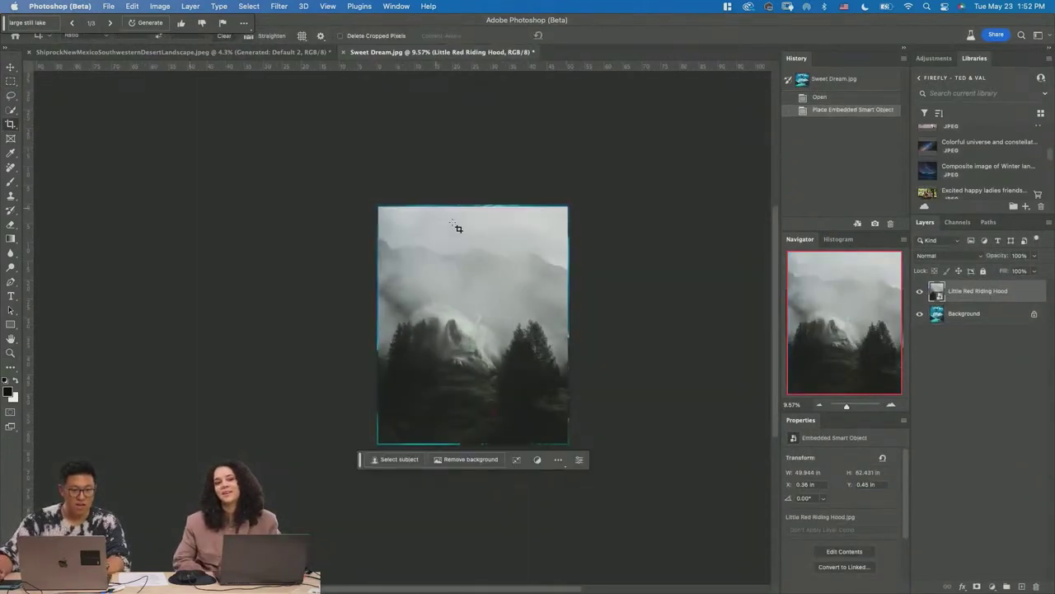
{"action": "left_click", "coordinate": [502, 248]}
{"action": "left_click_drag", "start_coordinate": [568, 307], "coordinate": [674, 325]}
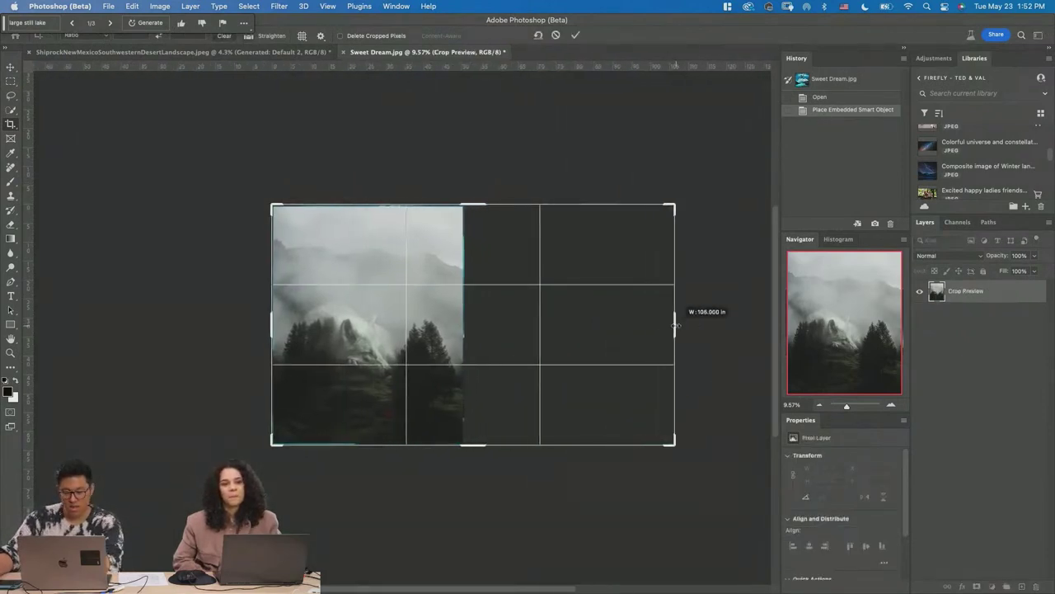
{"action": "key", "text": "Return"}
- Move the lake image layer to the right and extend the canvas further left
{"action": "left_click", "coordinate": [977, 307]}
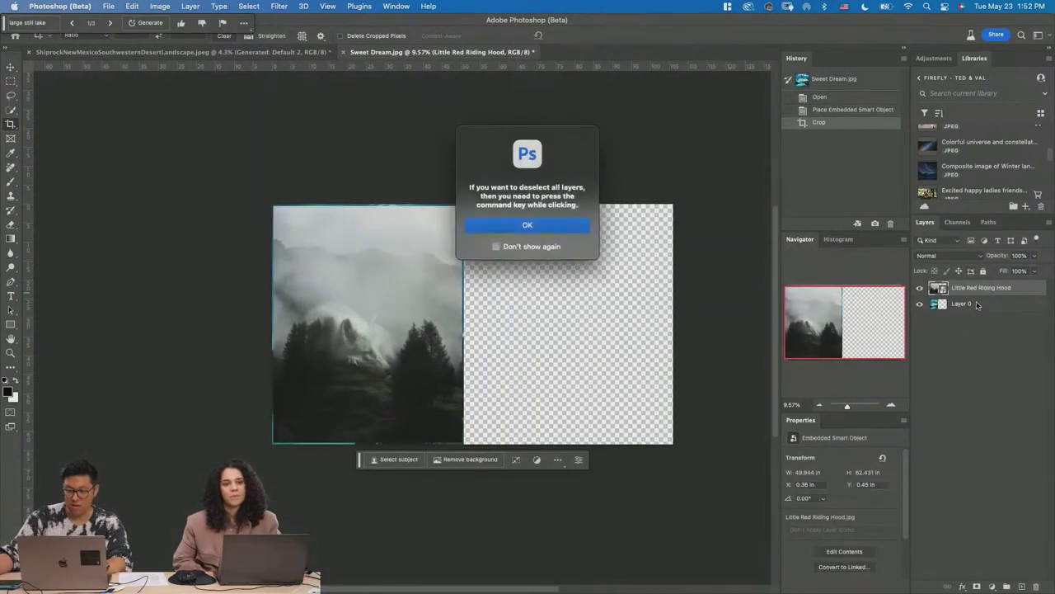
{"action": "key", "text": "Return"}
{"action": "left_click", "coordinate": [977, 305]}
{"action": "key", "text": "v"}
{"action": "left_click_drag", "start_coordinate": [440, 316], "coordinate": [649, 316]}
{"action": "key", "text": "c"}
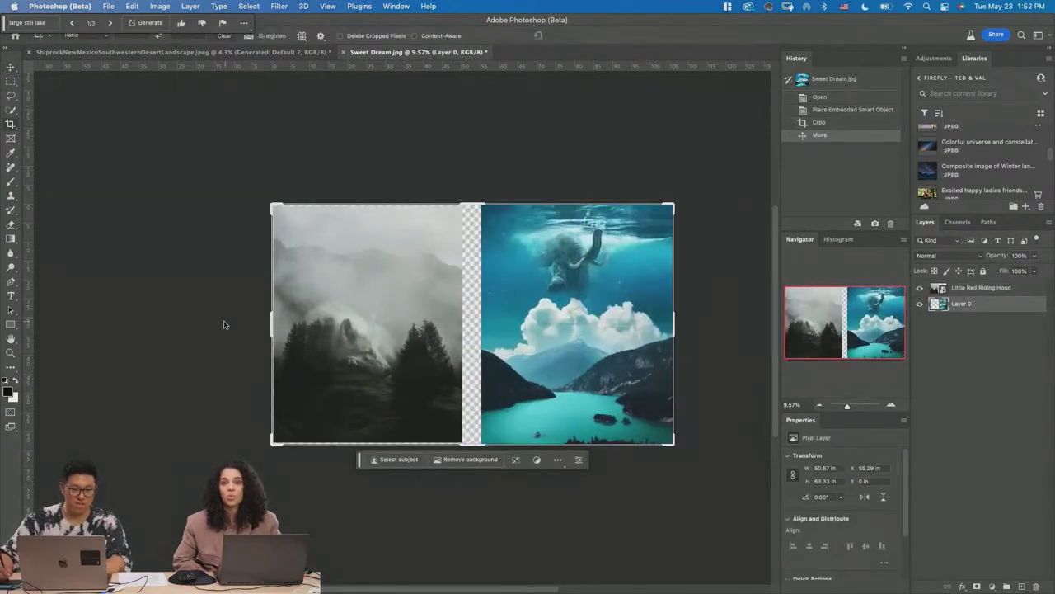
{"action": "left_click_drag", "start_coordinate": [273, 320], "coordinate": [213, 319]}
{"action": "key", "text": "Return"}
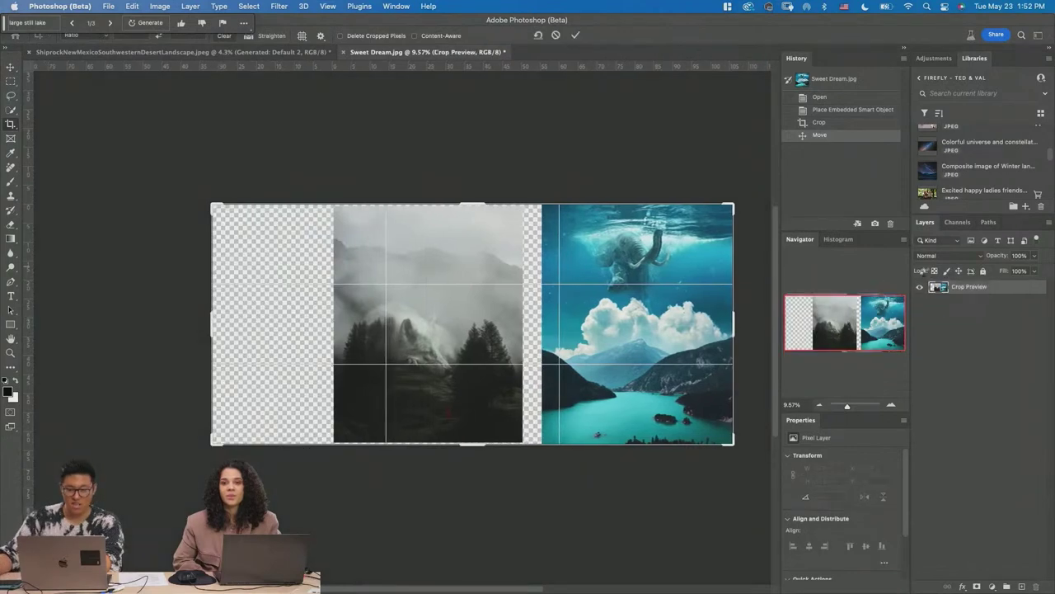
- Move the foggy forest layer to the left edge and enlarge it slightly
{"action": "left_click", "coordinate": [981, 286]}
{"action": "key", "text": "v"}
{"action": "left_click_drag", "start_coordinate": [355, 284], "coordinate": [245, 279]}
{"action": "key", "text": "ctrl+t"}
{"action": "left_click_drag", "start_coordinate": [401, 443], "coordinate": [406, 447]}
{"action": "key", "text": "Return"}
- Marquee the gap overlapping the foggy image and run Generative Fill on it
{"action": "key", "text": "m"}
{"action": "left_click_drag", "start_coordinate": [374, 204], "coordinate": [492, 413]}
{"action": "left_click", "coordinate": [332, 146]}
{"action": "left_click_drag", "start_coordinate": [331, 204], "coordinate": [541, 444]}
{"action": "left_click", "coordinate": [369, 459]}
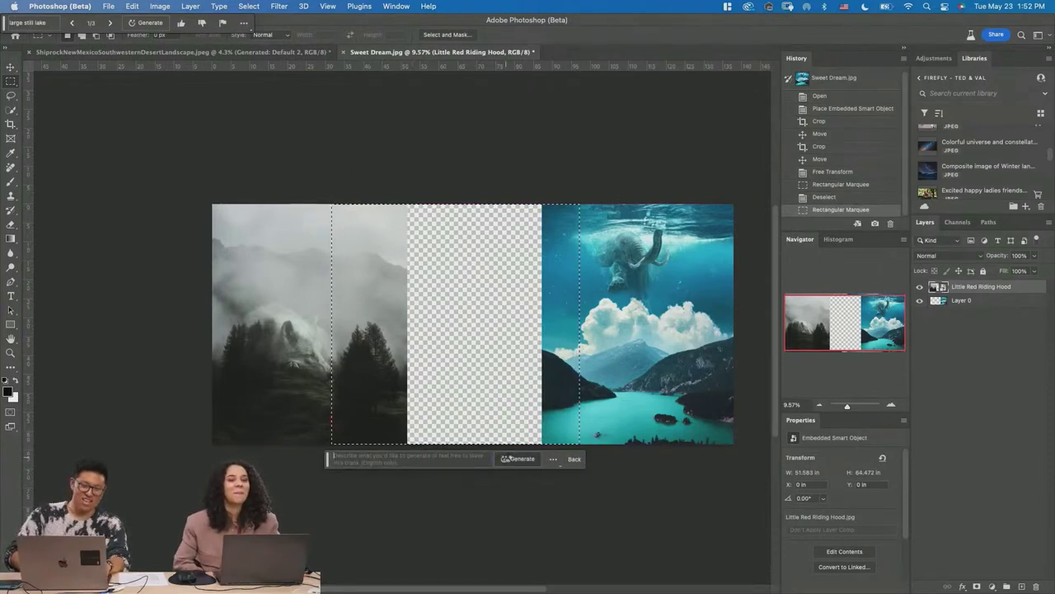
{"action": "left_click", "coordinate": [508, 459]}
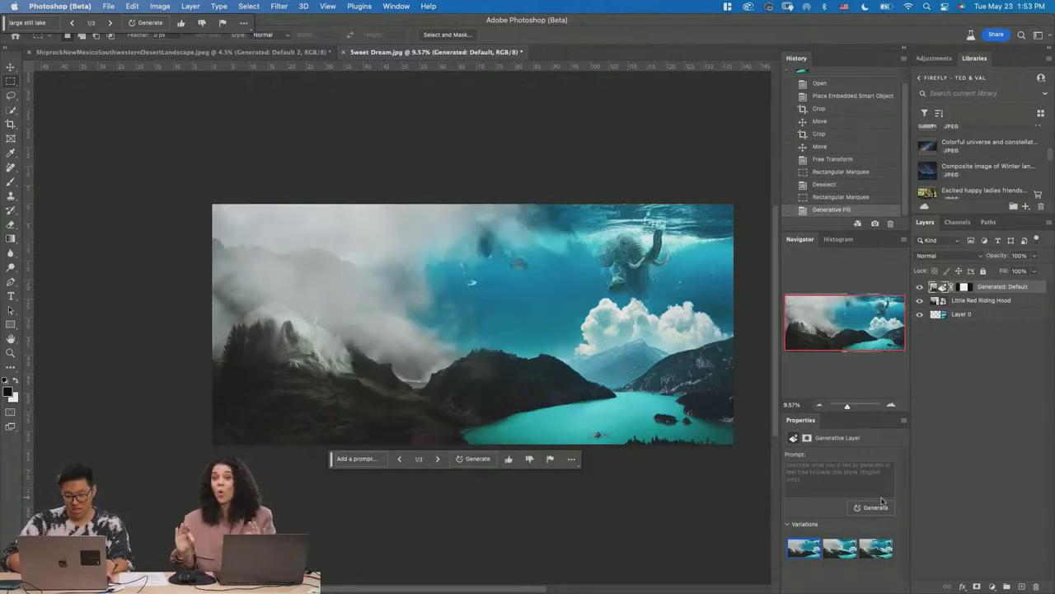
- Compare the three generated variations, then revert the fill in History
{"action": "left_click", "coordinate": [837, 552]}
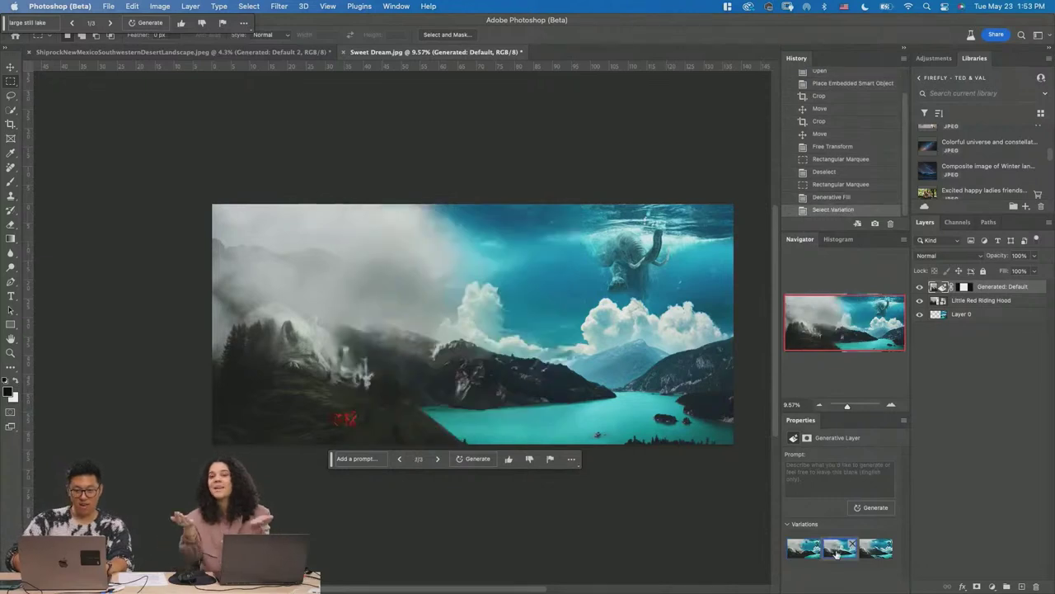
{"action": "left_click", "coordinate": [874, 558]}
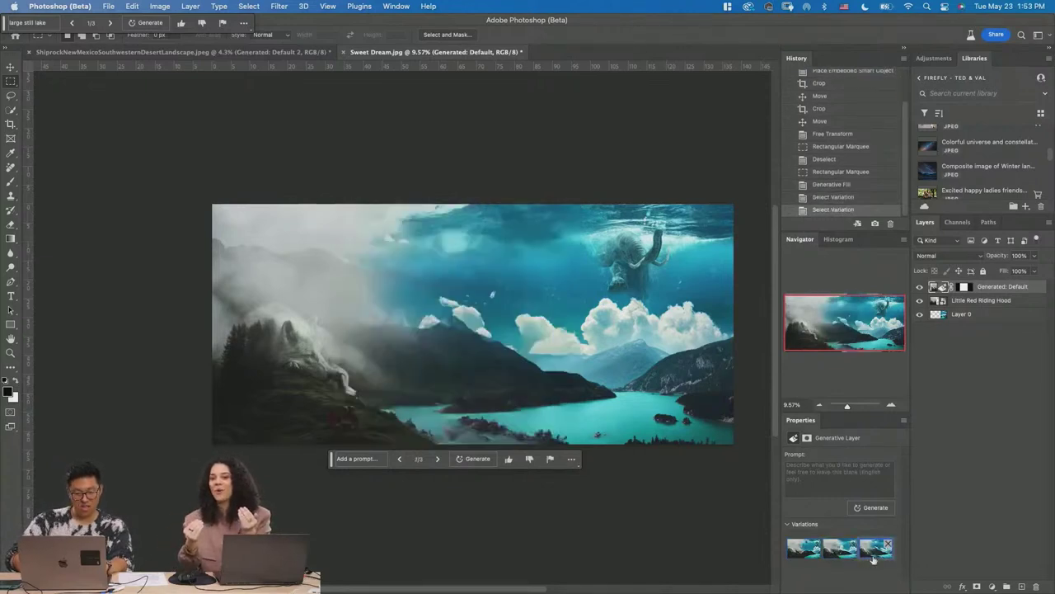
{"action": "left_click", "coordinate": [791, 555]}
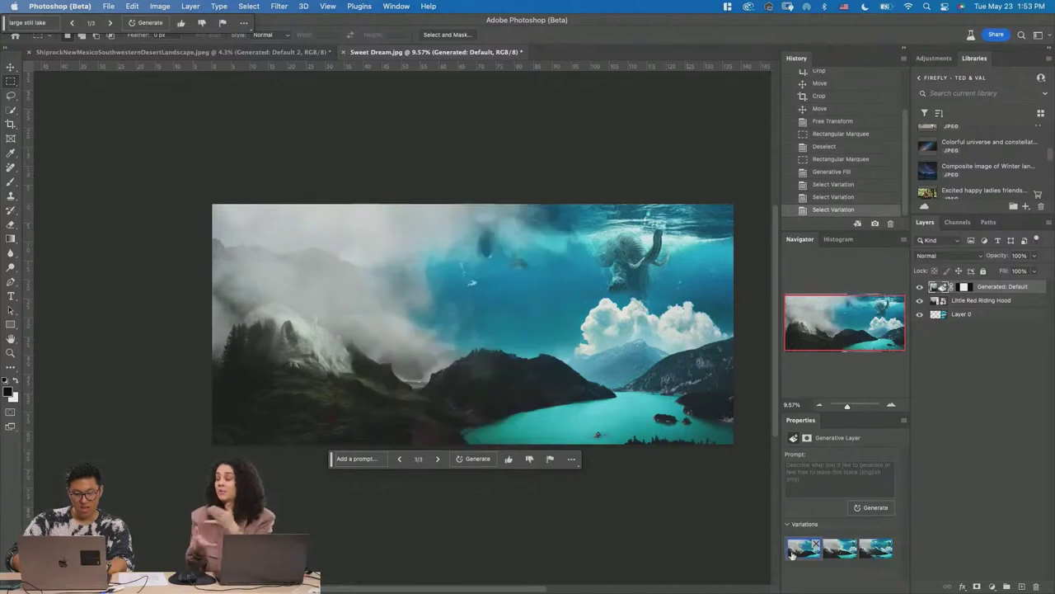
{"action": "left_click", "coordinate": [826, 162]}
- Marquee the gap overlapping both images and generate a fill to blend them
{"action": "left_click", "coordinate": [354, 177]}
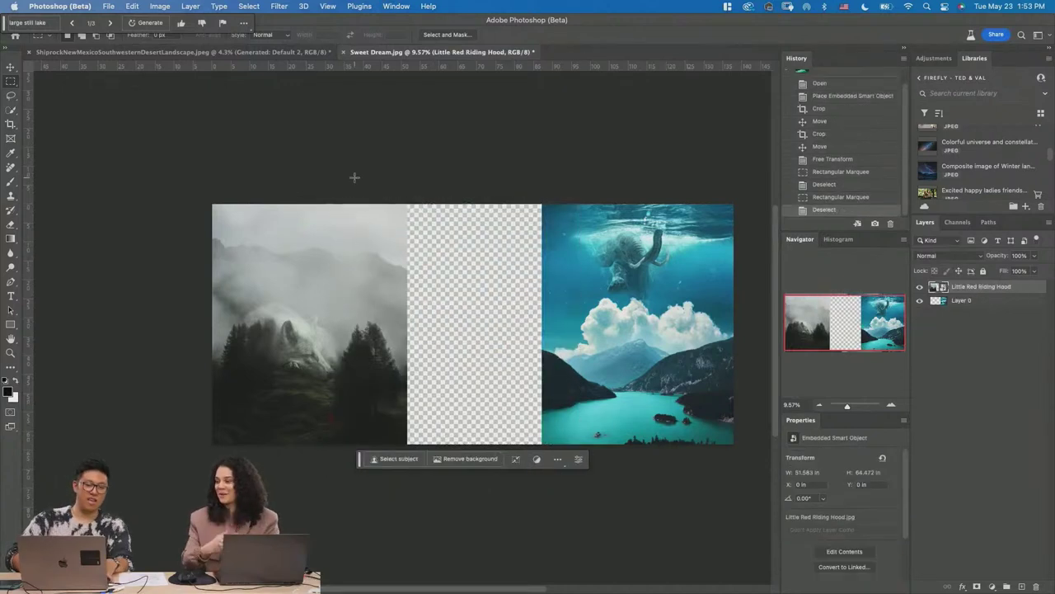
{"action": "left_click_drag", "start_coordinate": [368, 182], "coordinate": [467, 308]}
{"action": "left_click", "coordinate": [391, 195]}
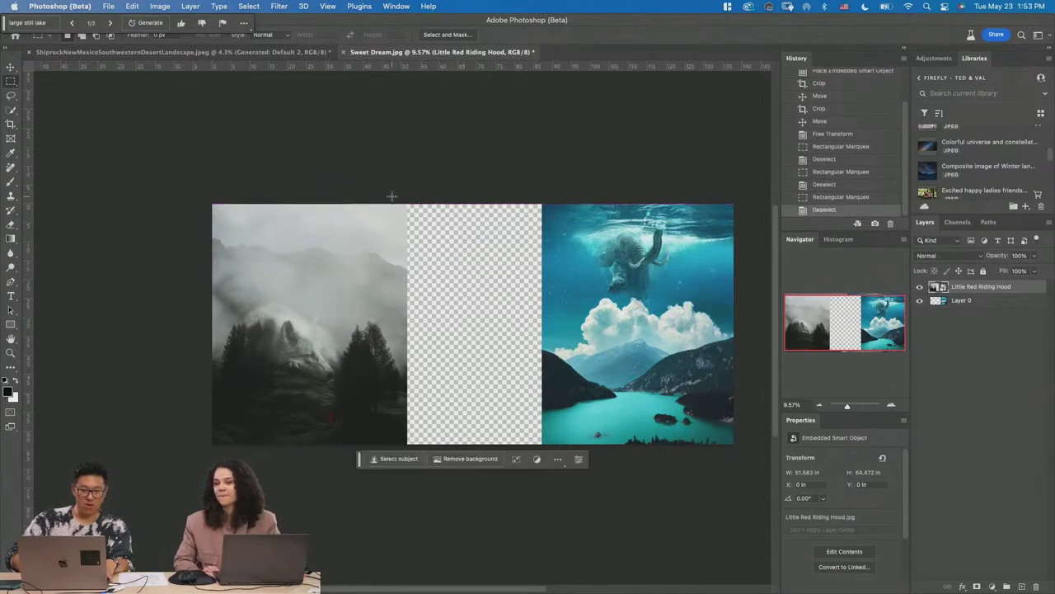
{"action": "left_click_drag", "start_coordinate": [391, 197], "coordinate": [554, 525]}
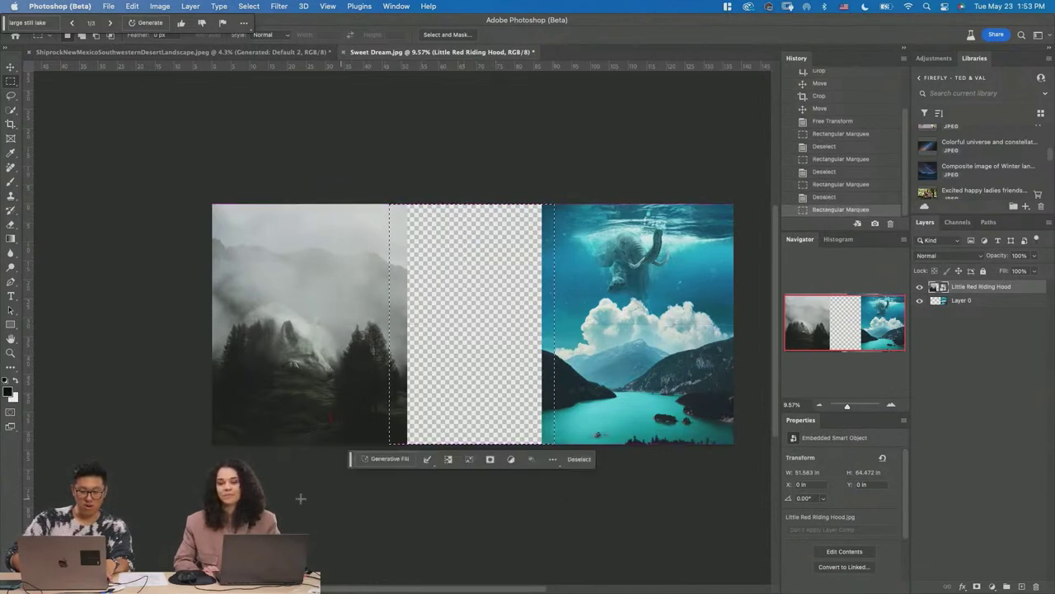
{"action": "left_click", "coordinate": [375, 459]}
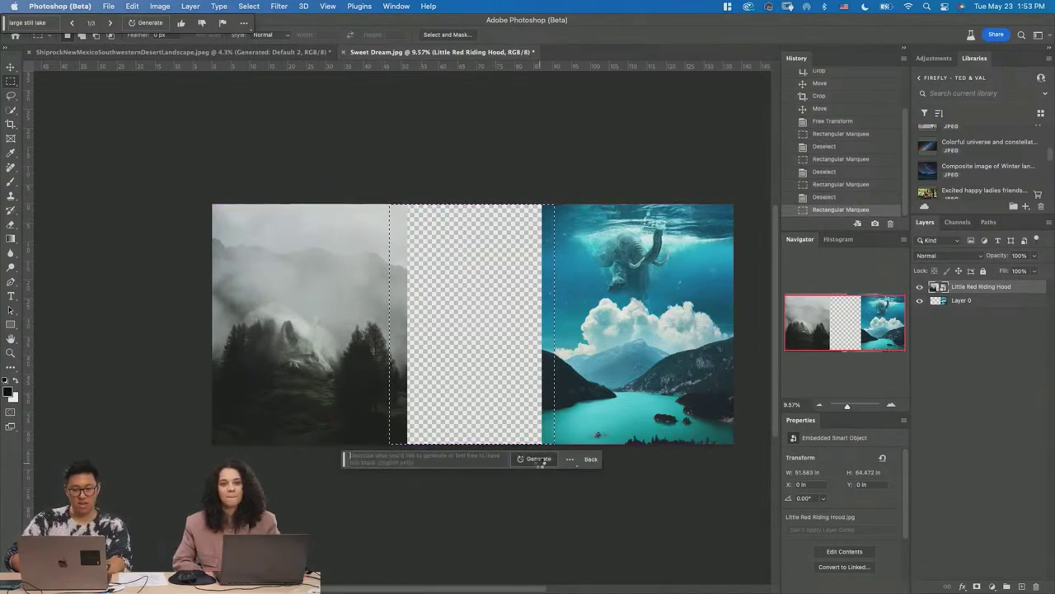
{"action": "left_click", "coordinate": [537, 459]}
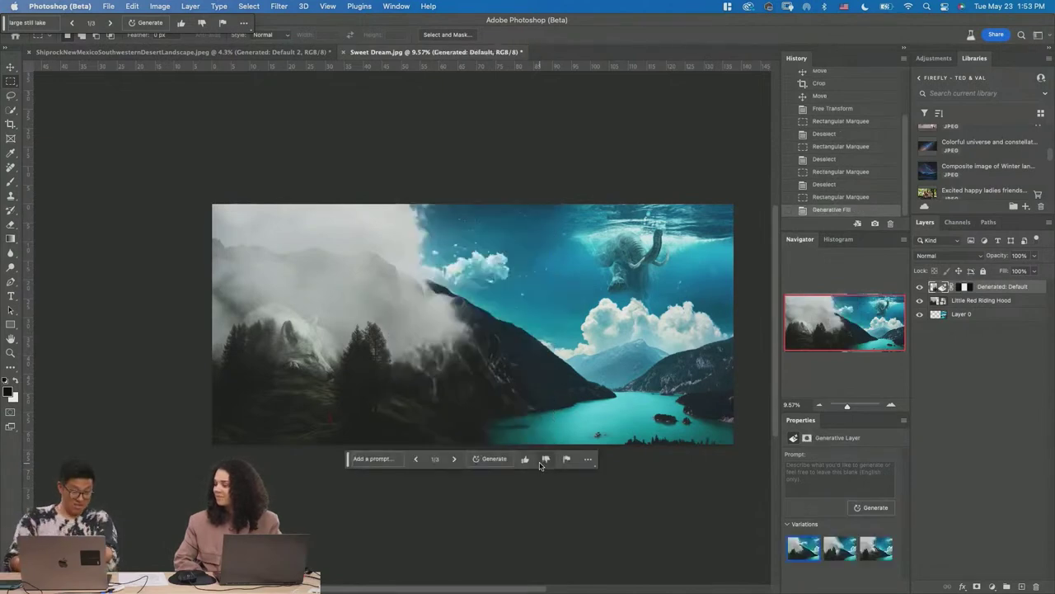
- Keep the third generated variation and zoom in on the blended dark mountain
{"action": "left_click", "coordinate": [839, 549]}
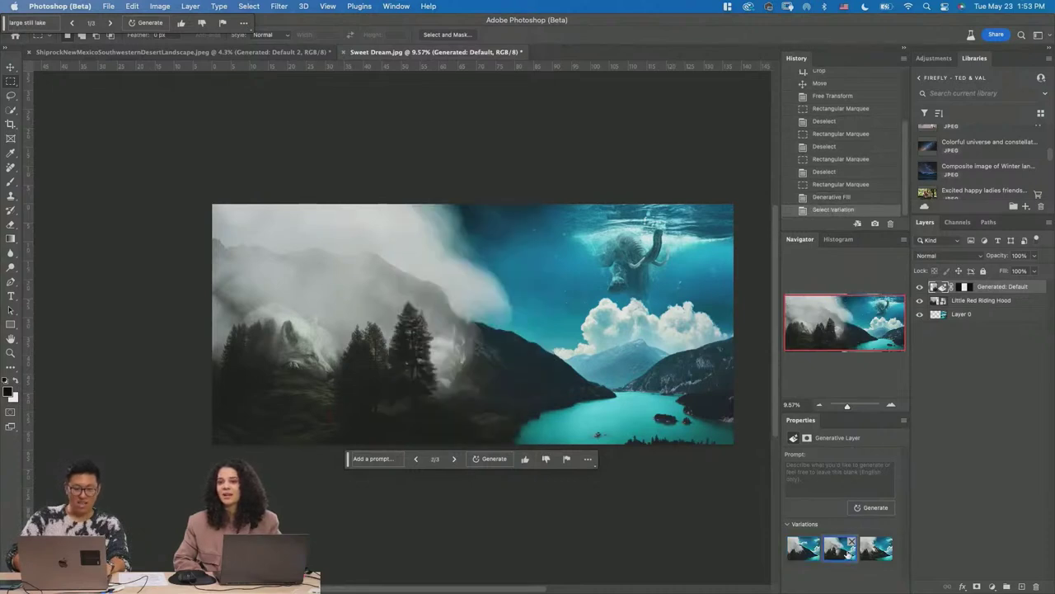
{"action": "left_click", "coordinate": [875, 549]}
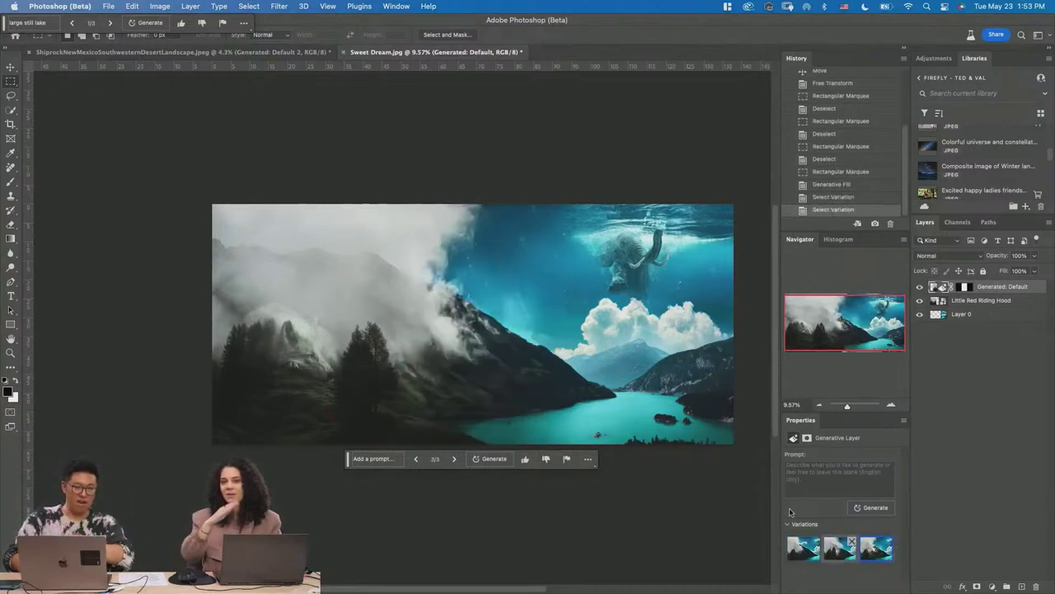
{"action": "key", "text": "z"}
{"action": "left_click_drag", "start_coordinate": [514, 376], "coordinate": [487, 405]}
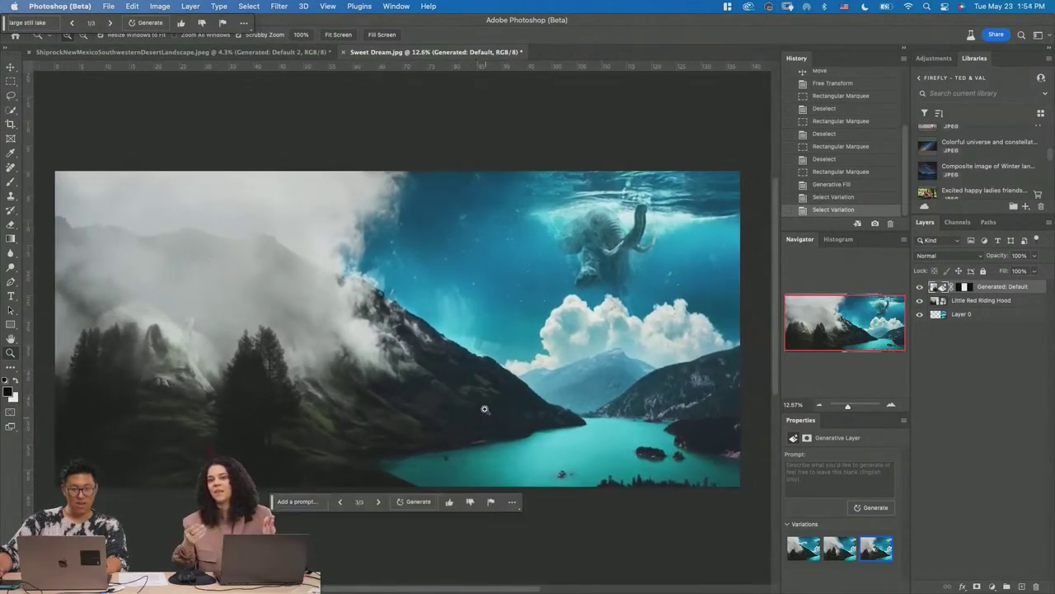